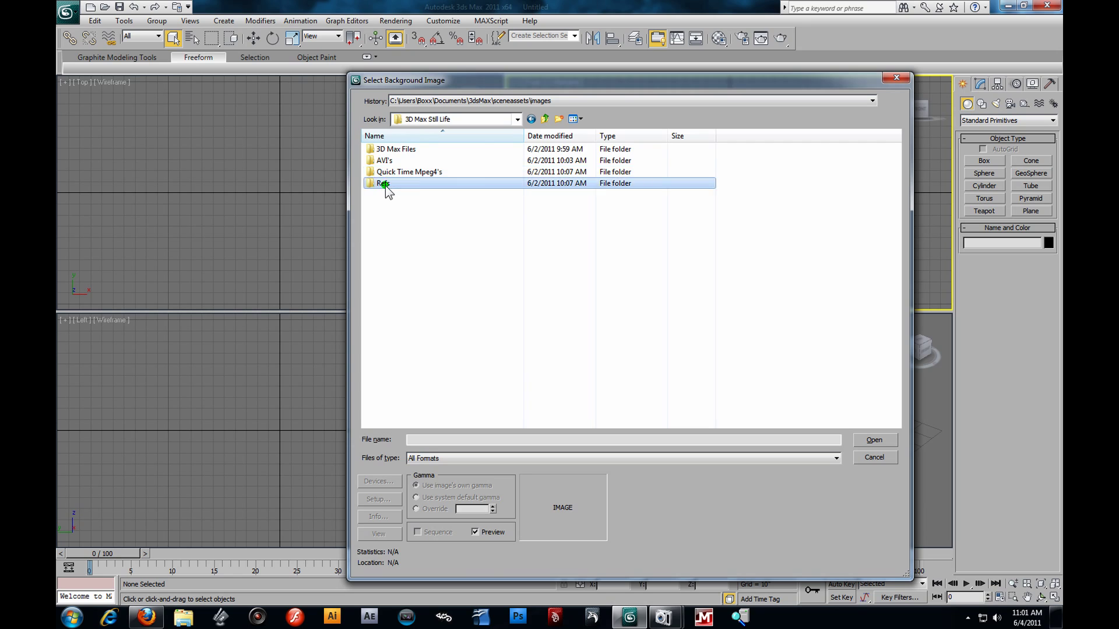
Load Green Apple.jpg from the Refs folder as the Front viewport background, with its zoom and pan locked to the view.
click(460, 163)
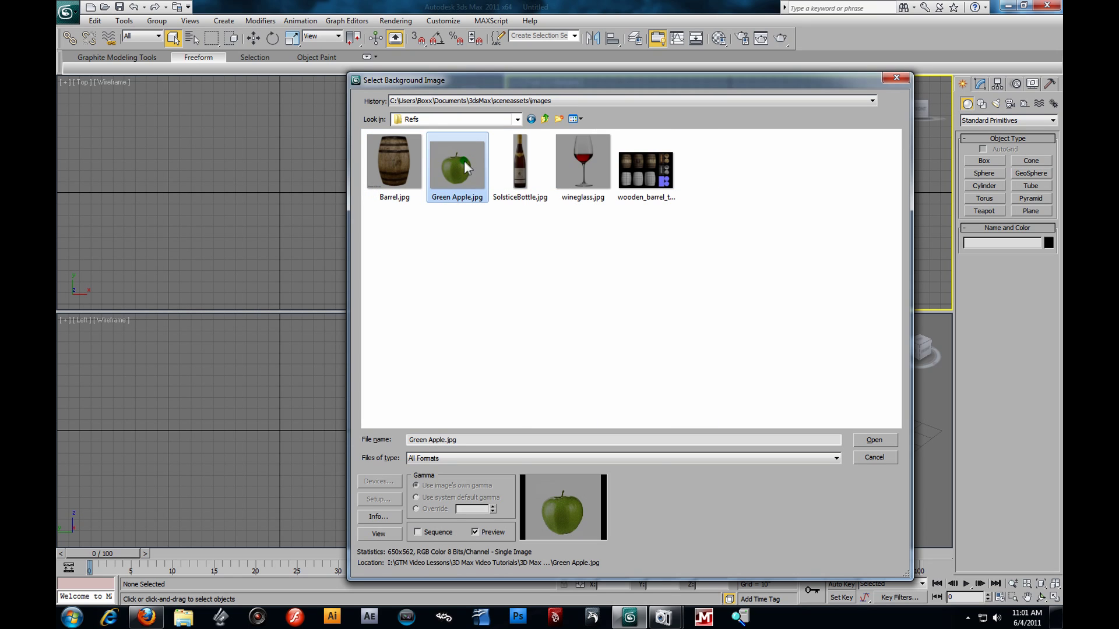
click(877, 443)
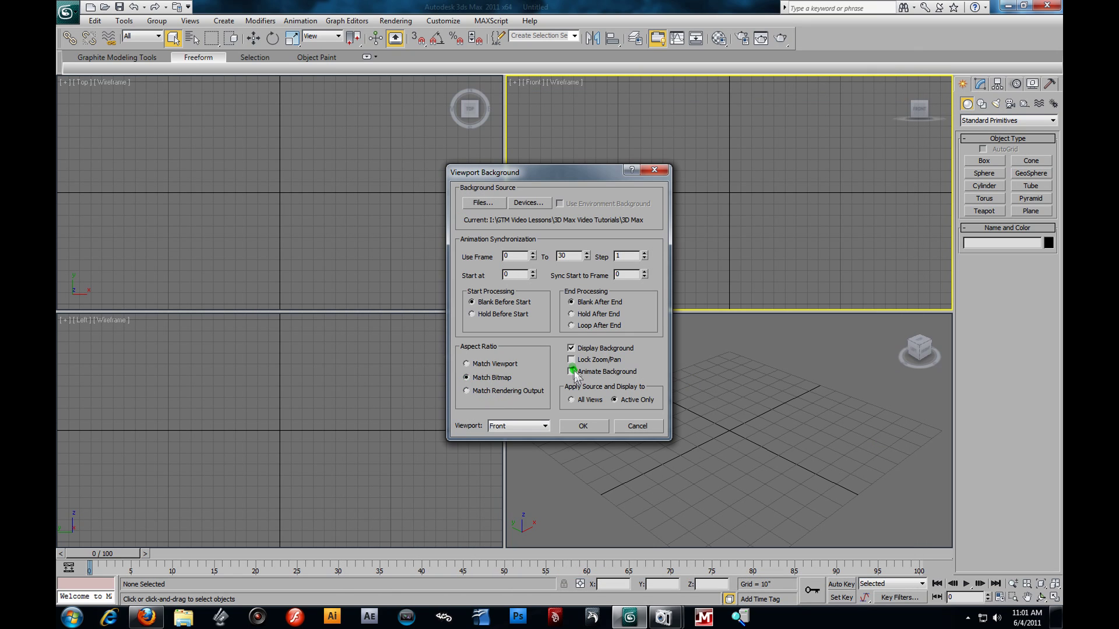
click(583, 426)
Hide the grid in the Front viewport so the apple reference is unobstructed.
scroll(723, 240, down, 10)
scroll(723, 237, up, 6)
key(g)
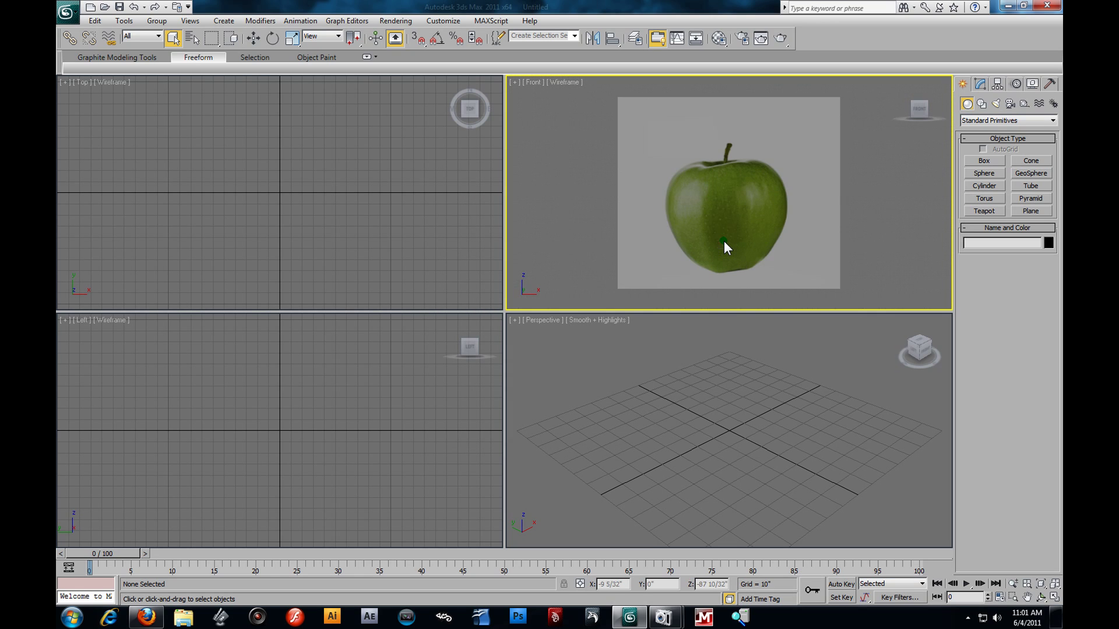
scroll(761, 262, up, 5)
scroll(740, 246, down, 2)
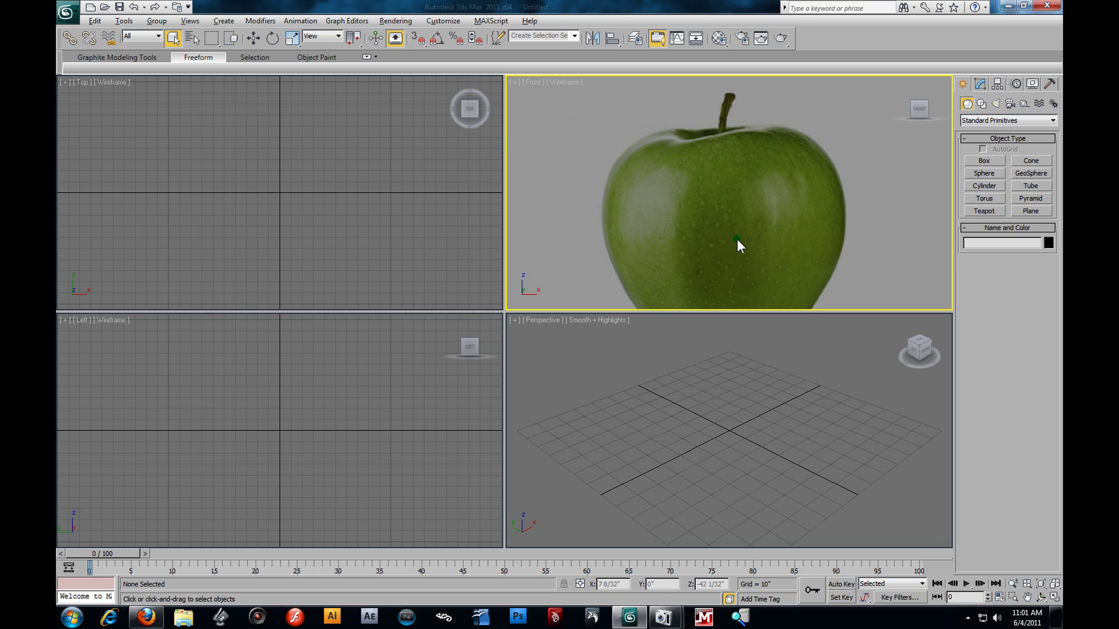
key(alt+w)
key(alt+w)
Create a box around the apple's body in the Front viewport, about 194" long, 220" wide and 165" high.
click(712, 417)
scroll(713, 418, down, 3)
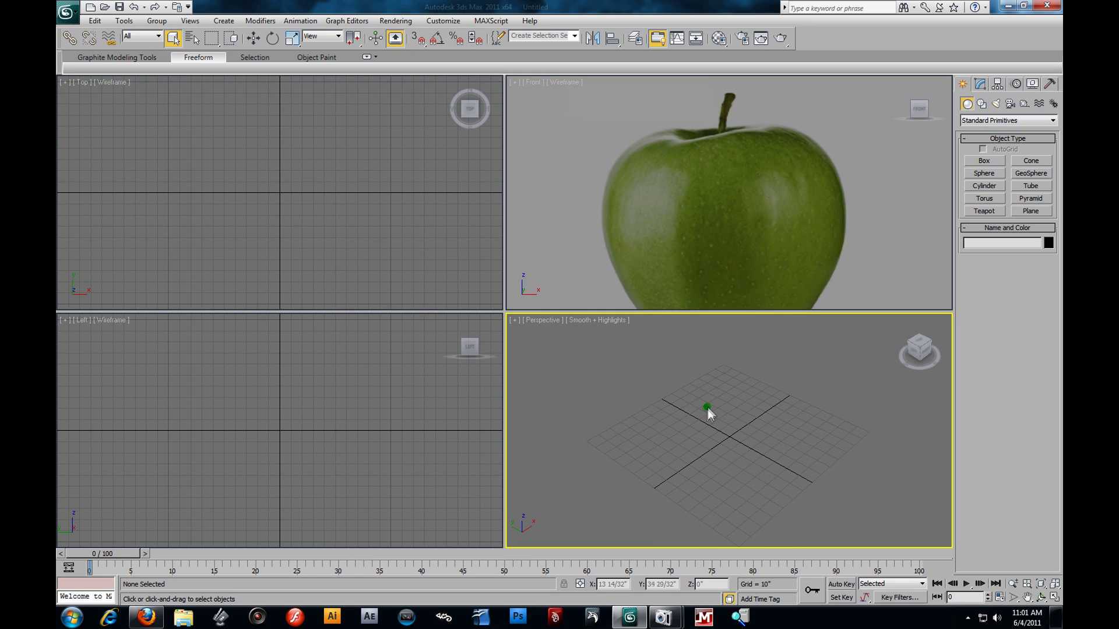
click(983, 160)
scroll(647, 164, down, 4)
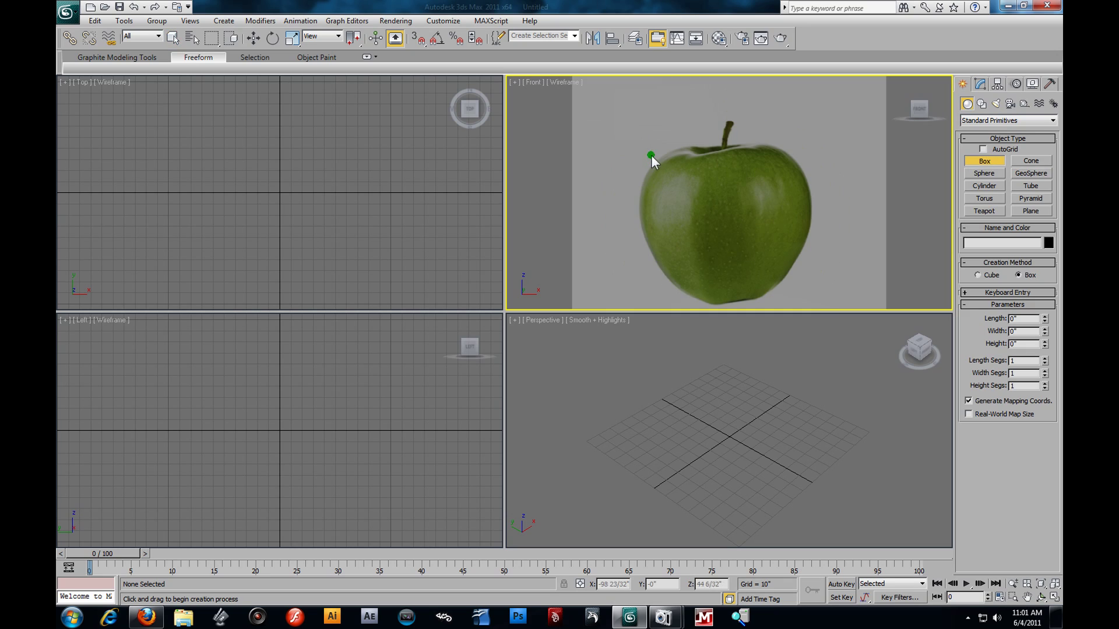
drag(788, 278, 810, 303)
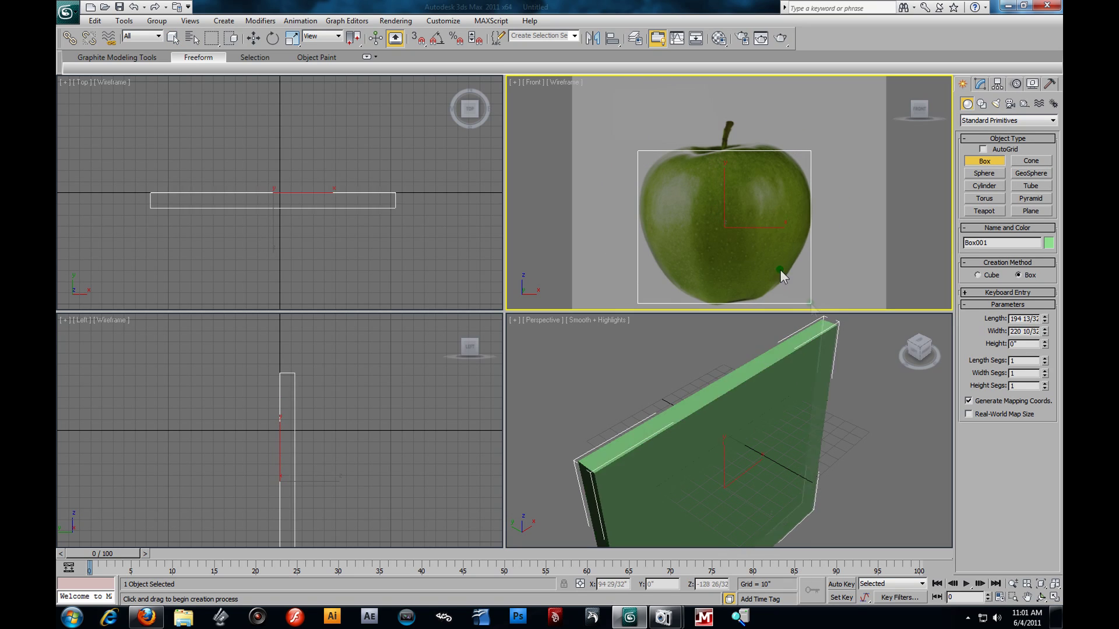
click(628, 173)
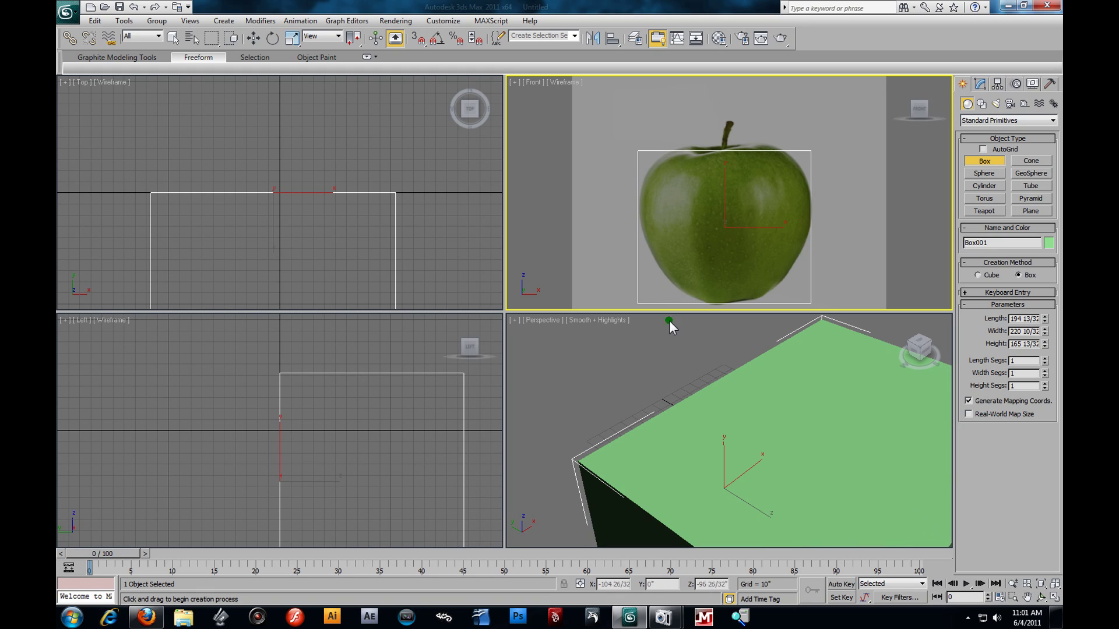
Scale the box along its depth only to about 145 percent.
scroll(670, 389, down, 3)
click(304, 40)
click(292, 39)
click(292, 40)
alt+middle_drag(595, 368, 717, 429)
drag(723, 433, 736, 436)
scroll(401, 200, down, 3)
middle_drag(407, 225, 396, 169)
scroll(396, 169, down, 2)
alt+middle_drag(678, 395, 704, 405)
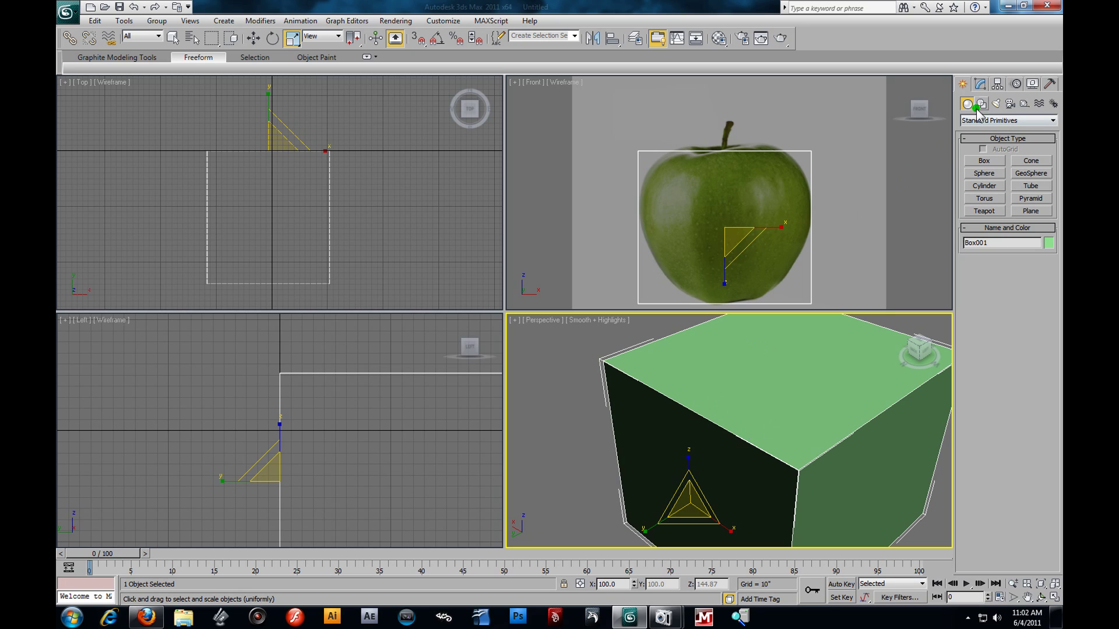
Display edged faces on the box in the Perspective viewport.
mouse_move(762, 414)
alt+middle_down()
mouse_move(740, 432)
mouse_move(754, 410)
alt+middle_up()
key(alt+w)
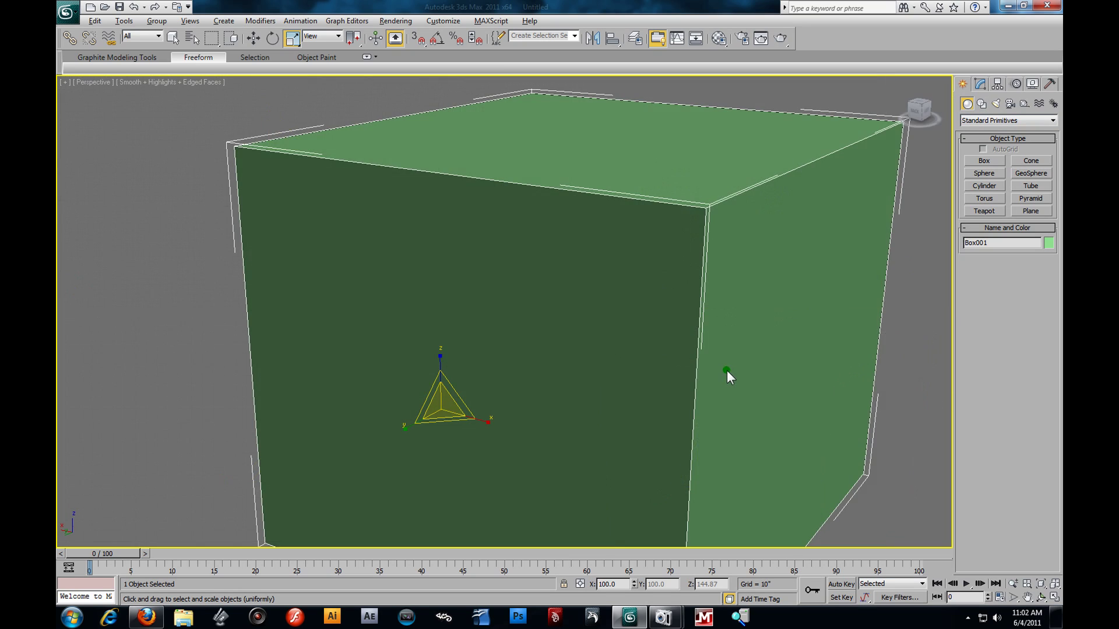
scroll(647, 263, down, 5)
alt+middle_drag(647, 264, 627, 284)
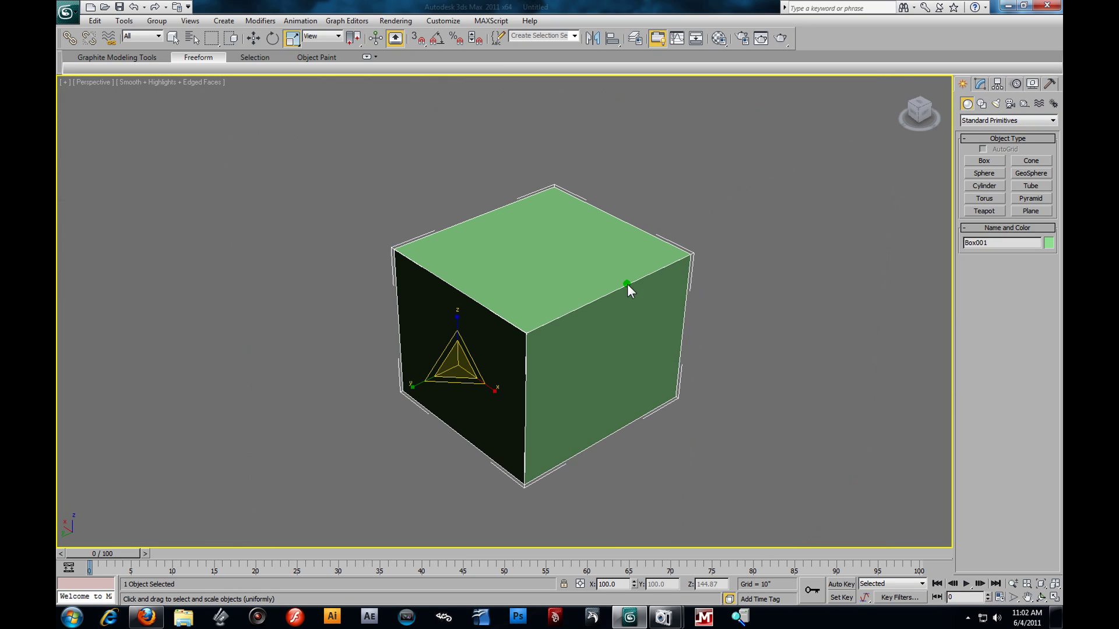
Convert the box to an Editable Poly and enter its Edge sub-object level.
click(978, 85)
right_click(981, 132)
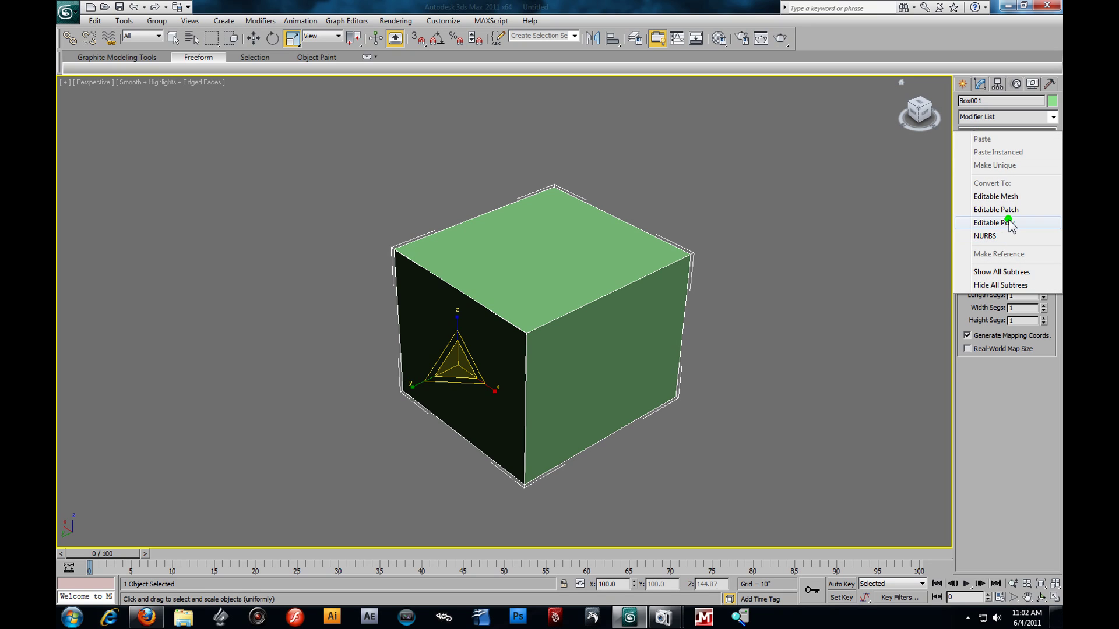
click(1009, 223)
click(965, 132)
click(1002, 151)
click(985, 151)
key(alt+w)
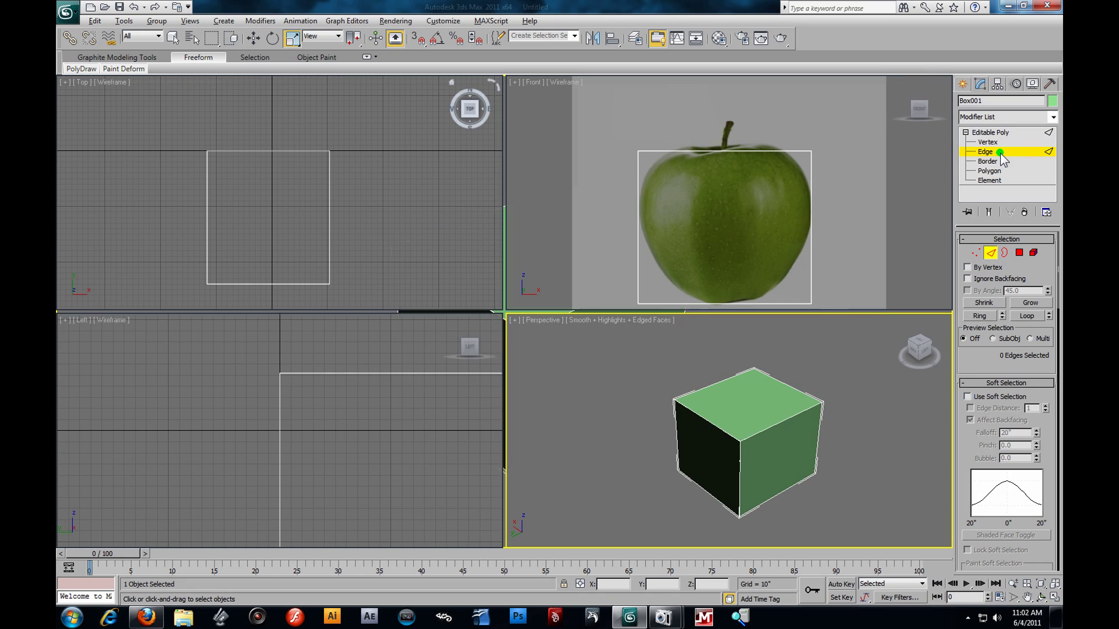
Connect the box's four vertical edges with a horizontal edge loop around its middle.
drag(583, 251, 869, 265)
scroll(975, 337, down, 3)
scroll(974, 338, down, 3)
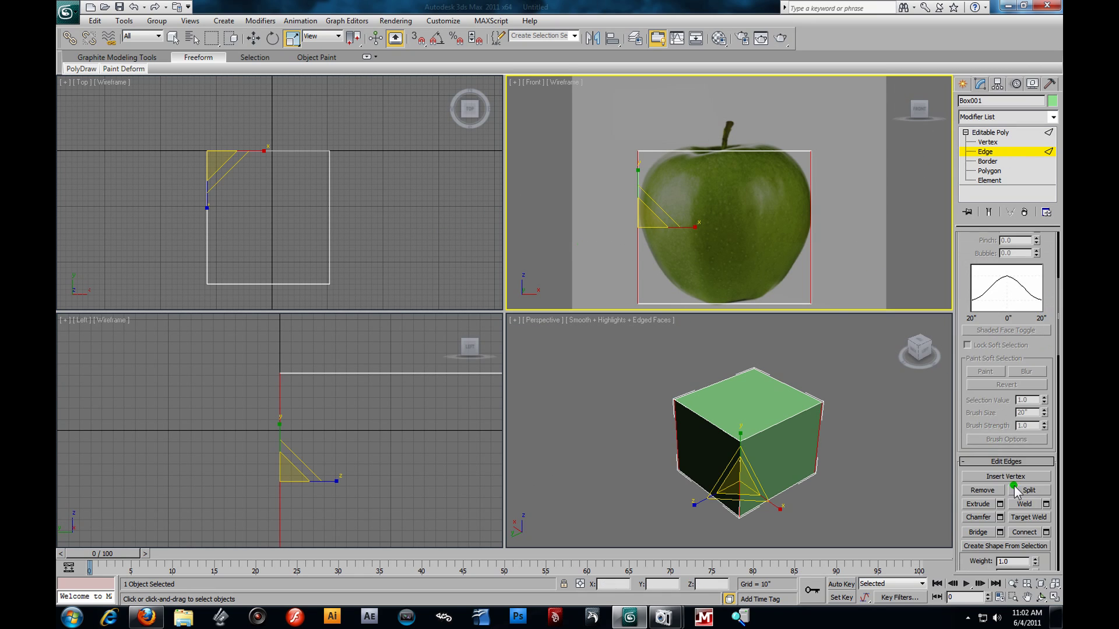
click(1027, 532)
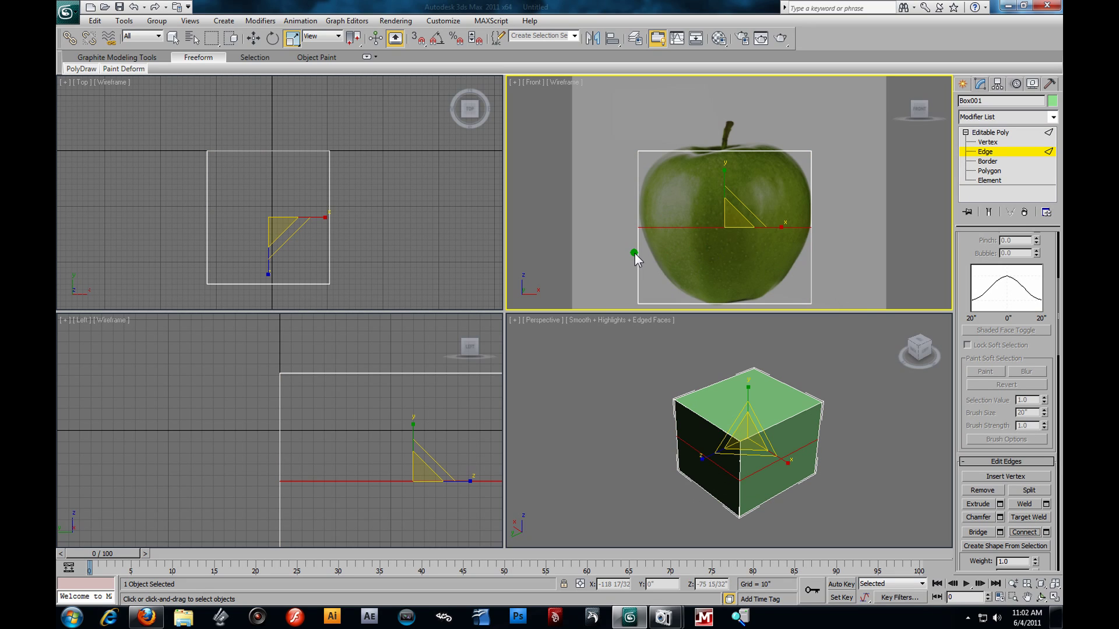
Connect the four vertical edges of the box's lower half with another horizontal edge loop.
drag(627, 258, 857, 275)
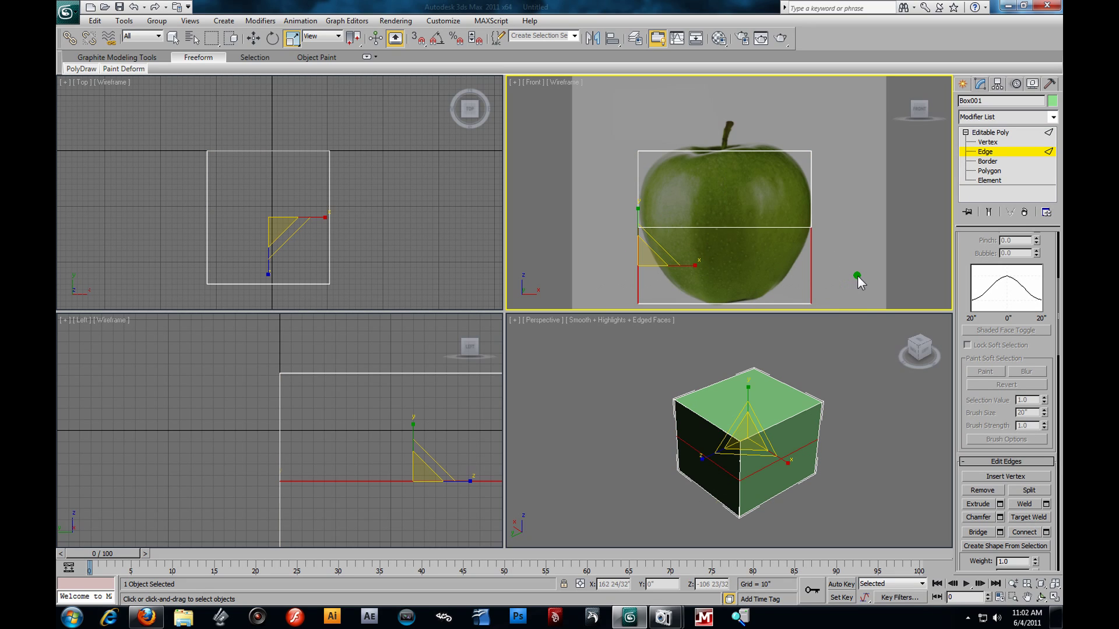
drag(593, 259, 830, 252)
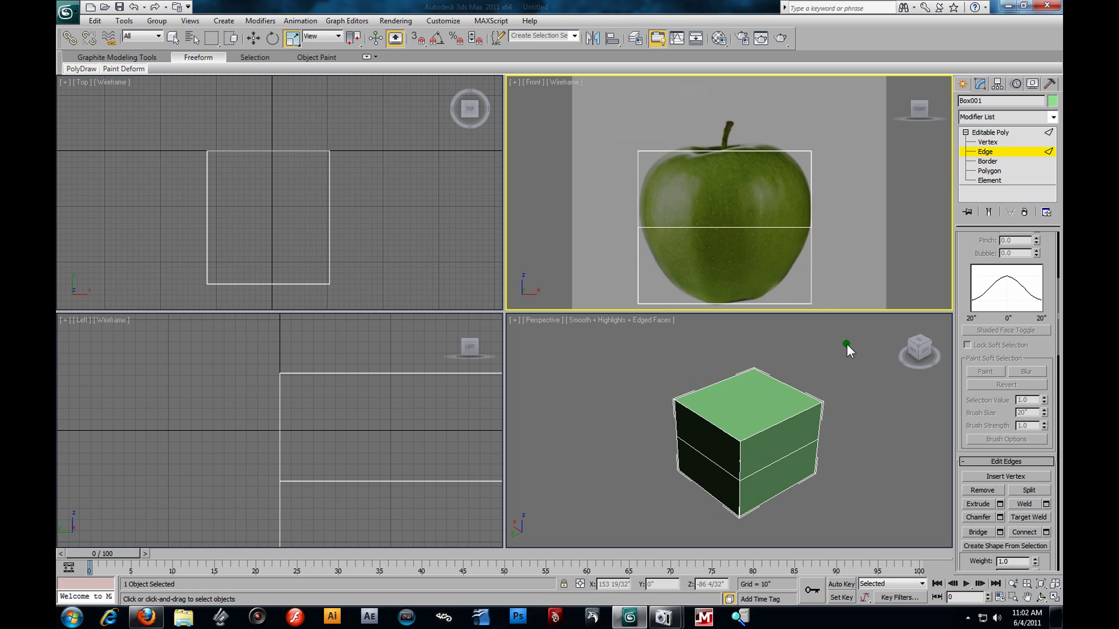
click(1033, 532)
drag(604, 263, 849, 267)
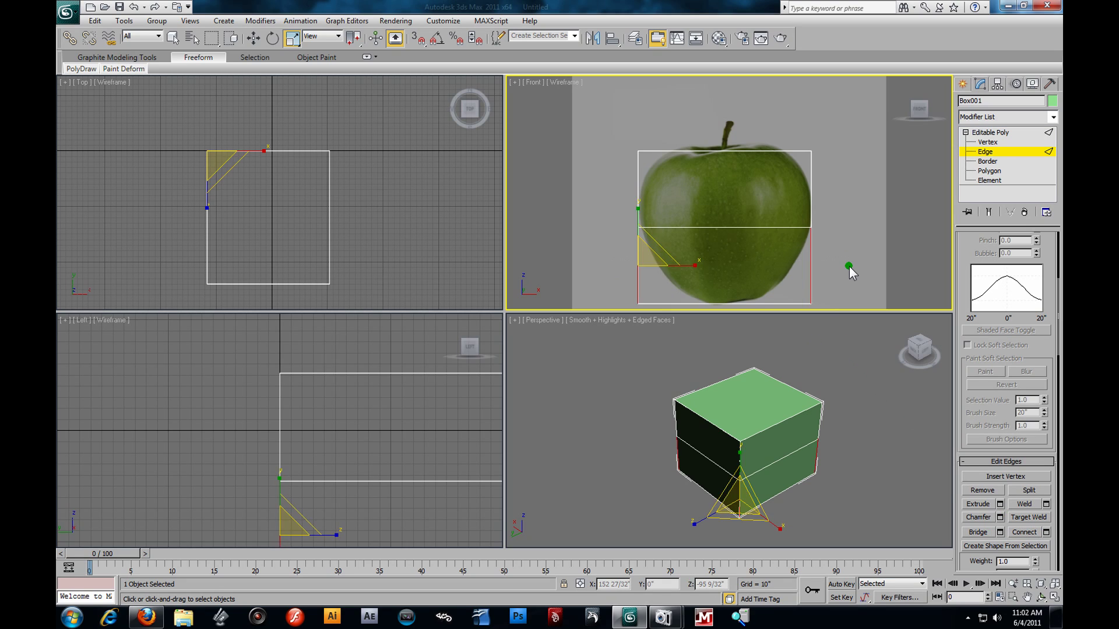
click(1026, 533)
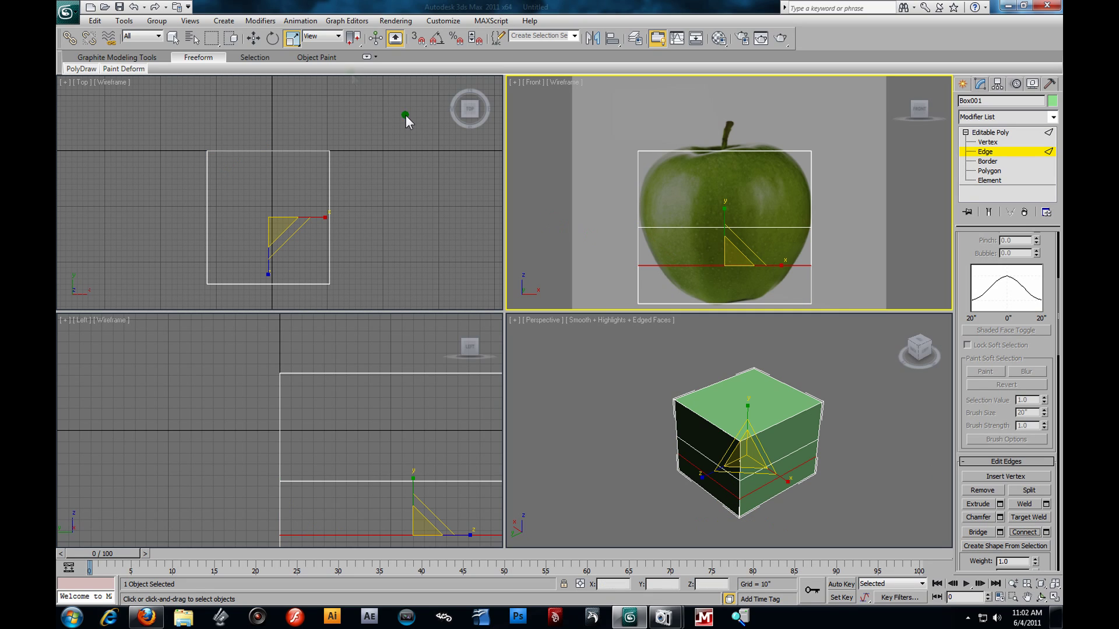
Scale the box's four bottom vertices inward to match the apple's narrow base.
click(254, 39)
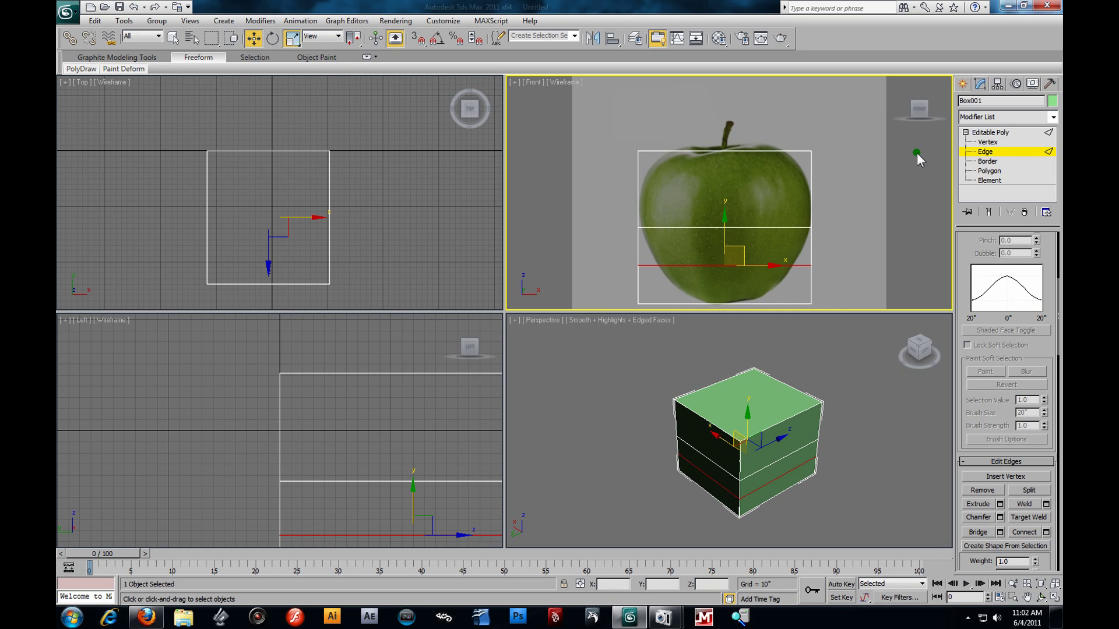
click(996, 142)
click(854, 286)
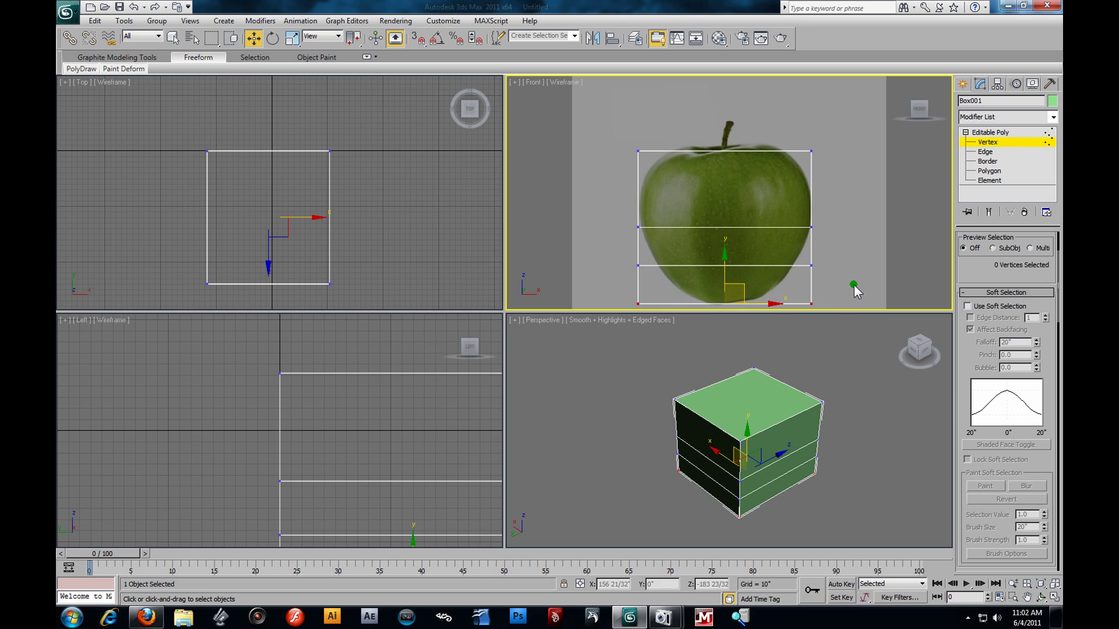
scroll(851, 279, down, 2)
click(292, 39)
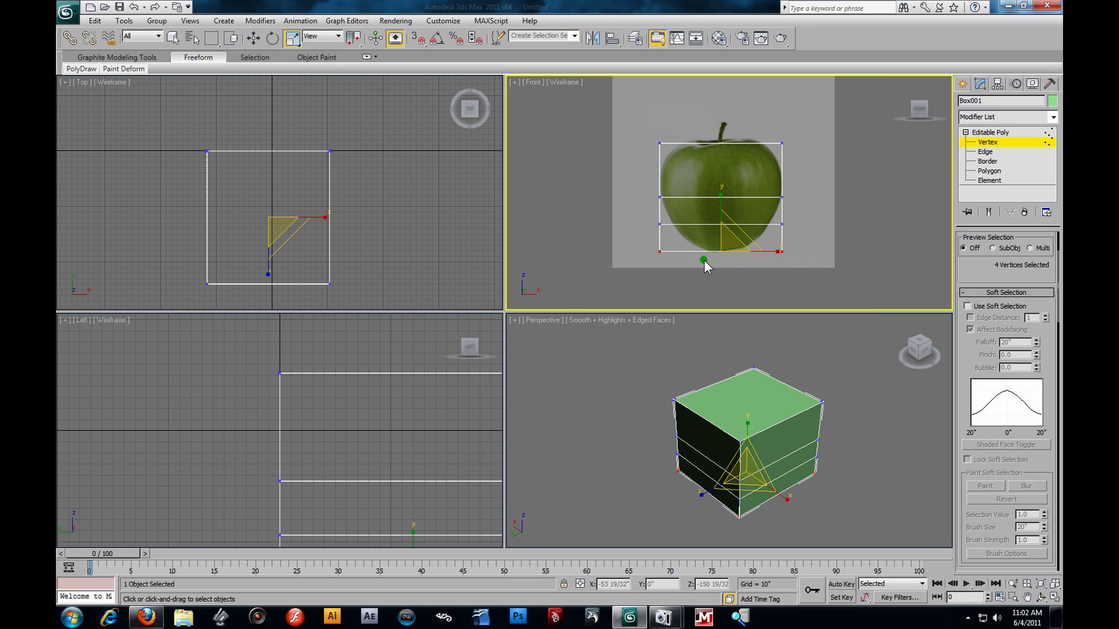
drag(742, 284, 723, 312)
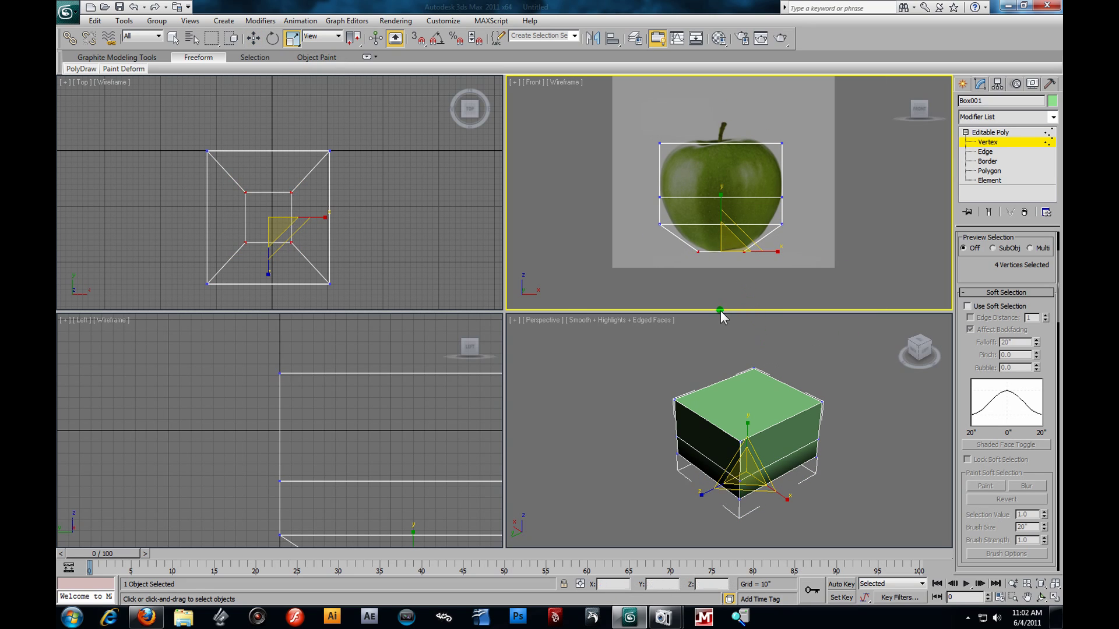
Scale the lower loop's four vertices slightly inward and the four top vertices further inward to follow the apple's outline.
drag(643, 219, 805, 244)
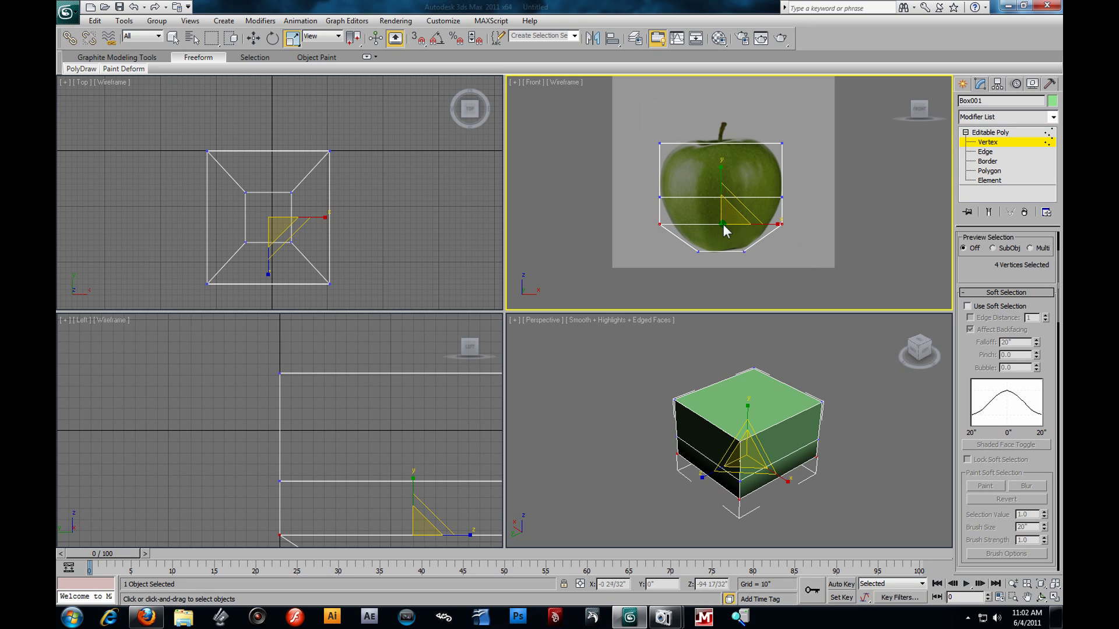
drag(728, 223, 735, 239)
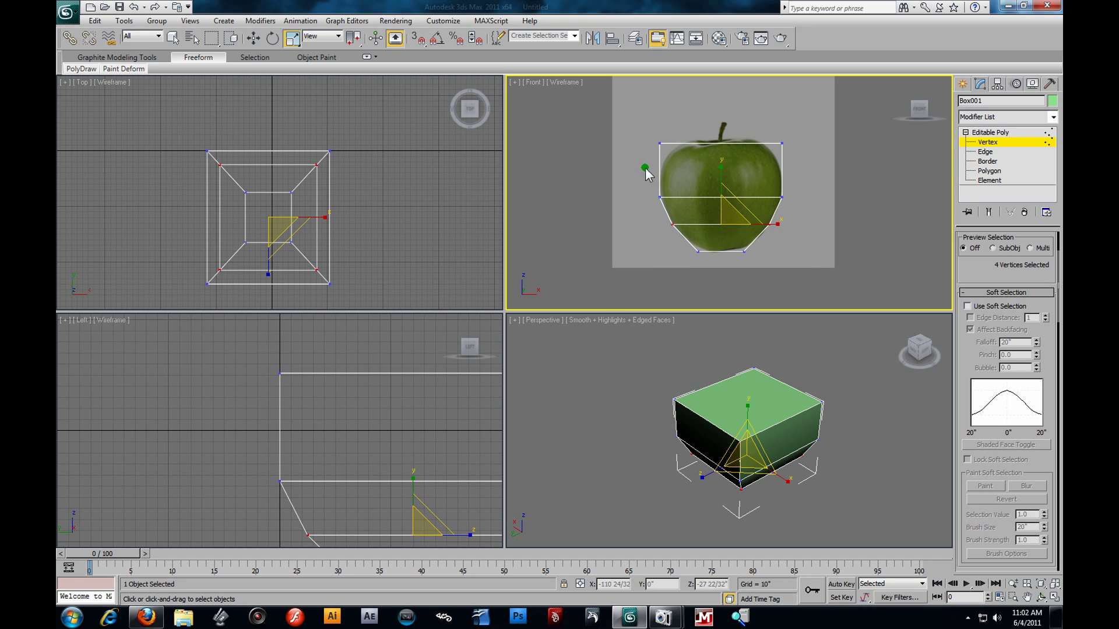
drag(631, 122, 833, 180)
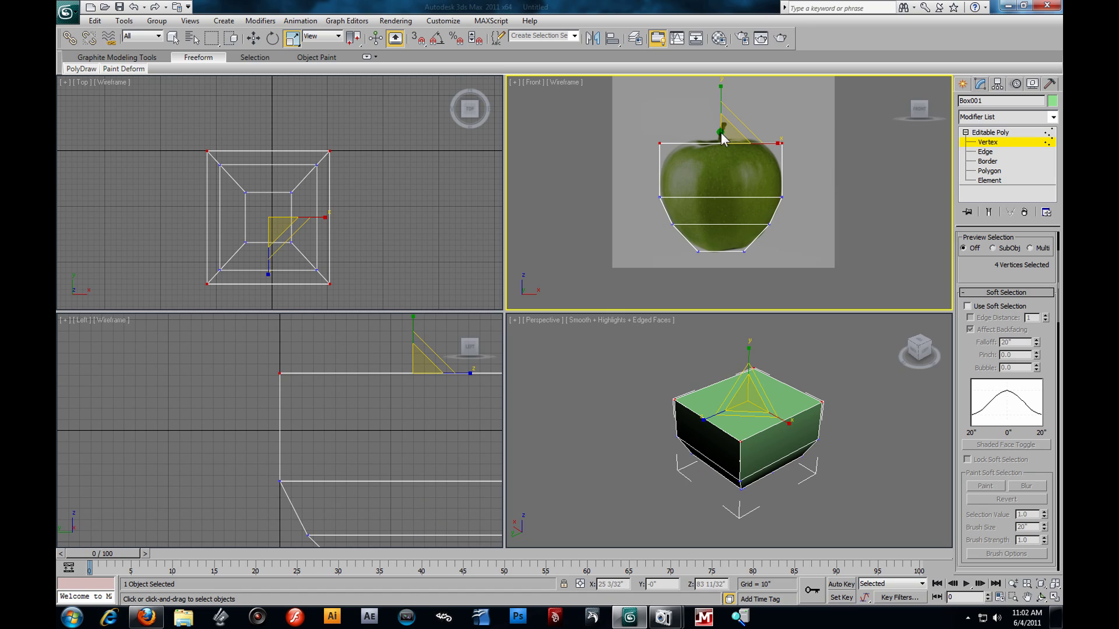
drag(746, 169, 757, 182)
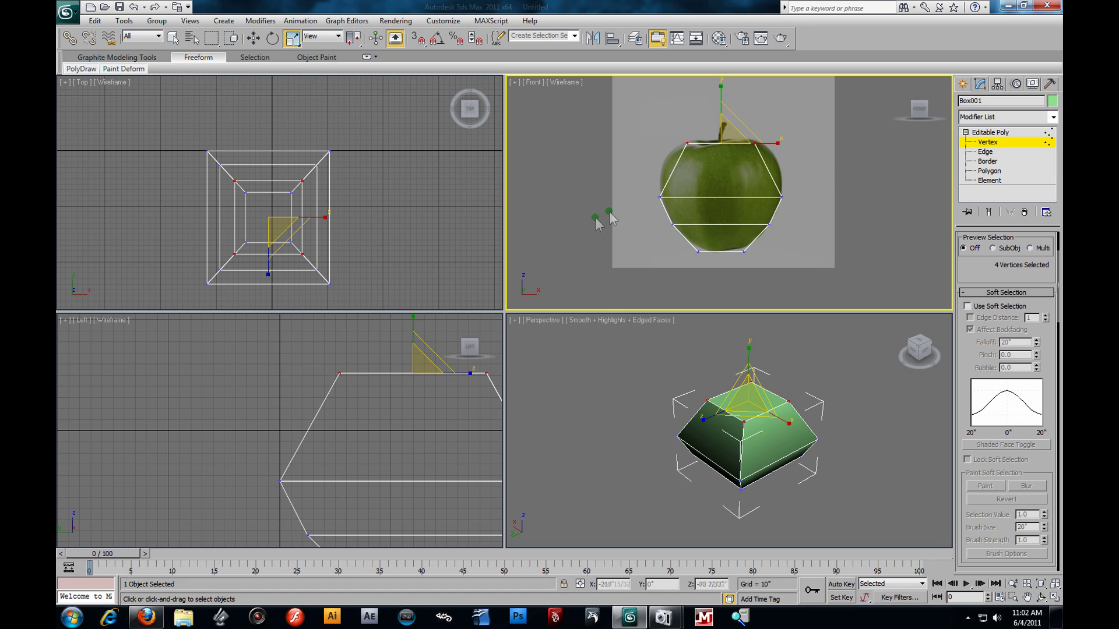
Move the middle loop's four vertices up to the widest part of the apple's shoulders.
drag(632, 184, 819, 213)
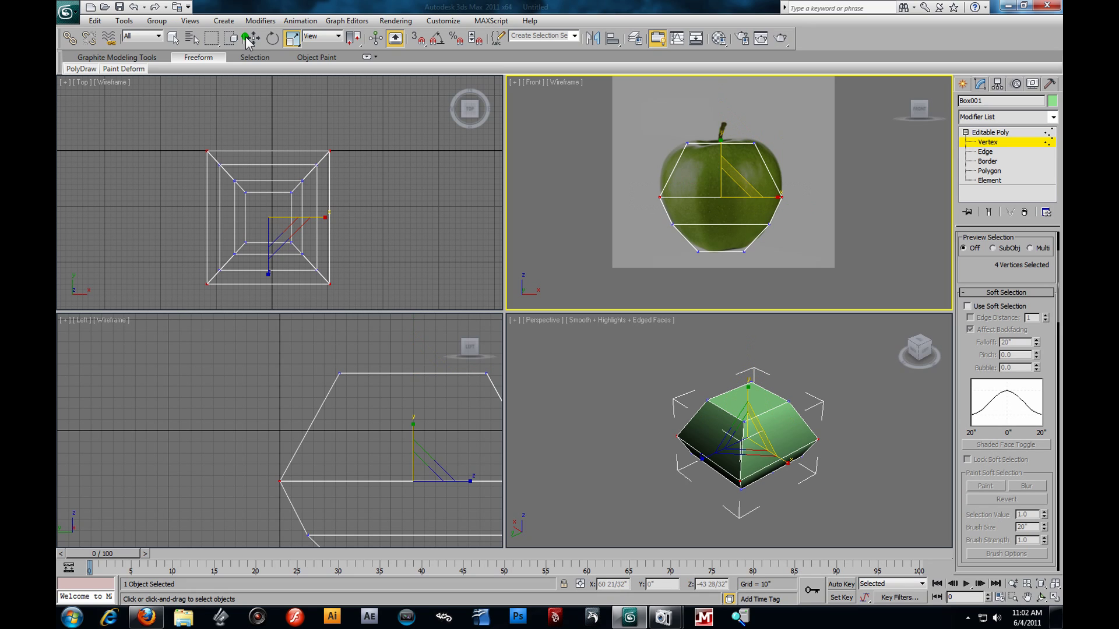
click(253, 38)
drag(724, 172, 722, 146)
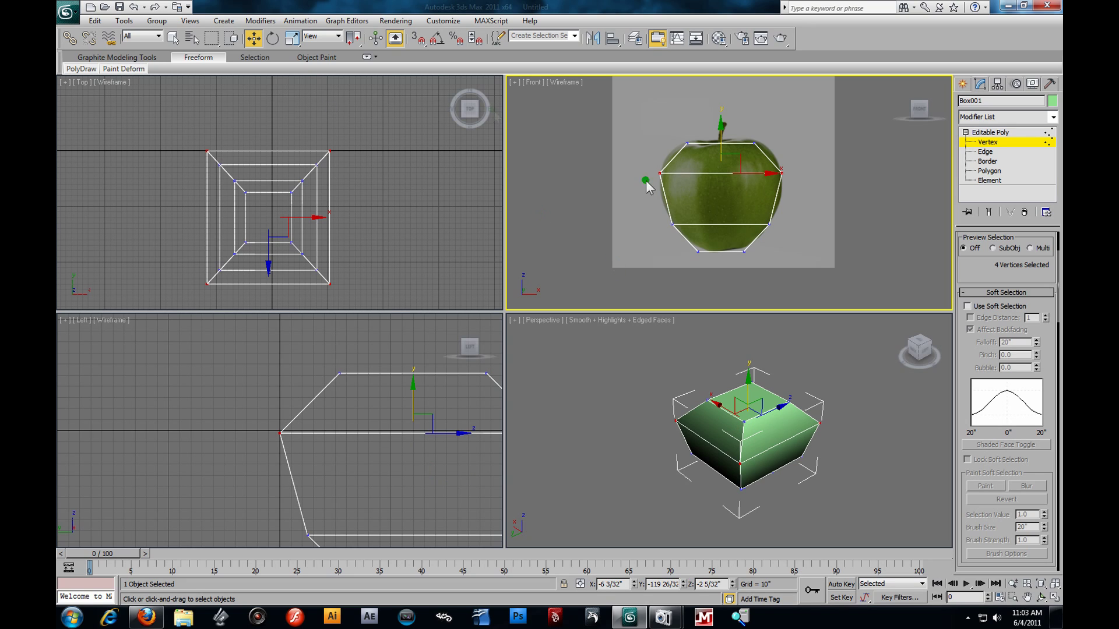
Ring-select from one top edge of the mesh and connect the ring with a vertical edge loop through the centre.
click(983, 153)
alt+middle_drag(793, 369, 823, 415)
click(771, 442)
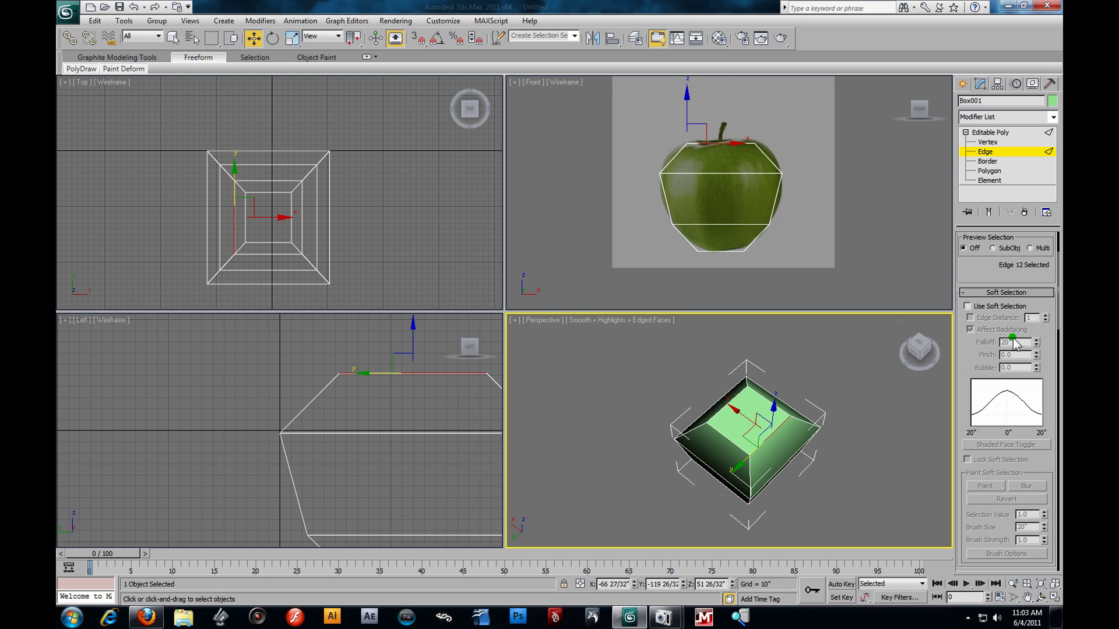
drag(984, 277, 989, 411)
click(980, 315)
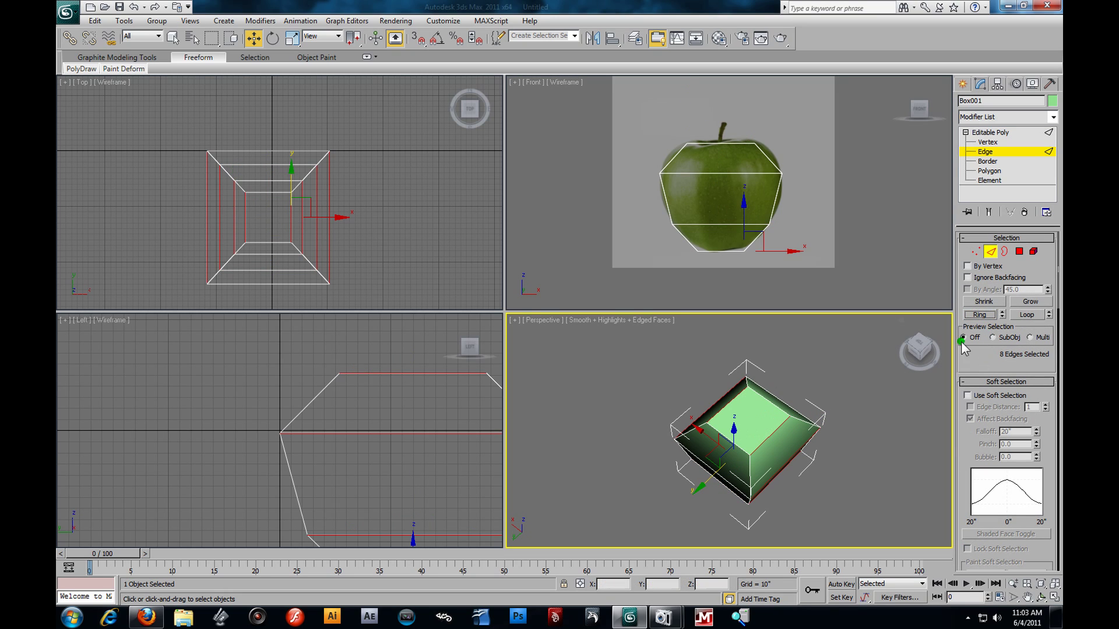
scroll(993, 448, down, 3)
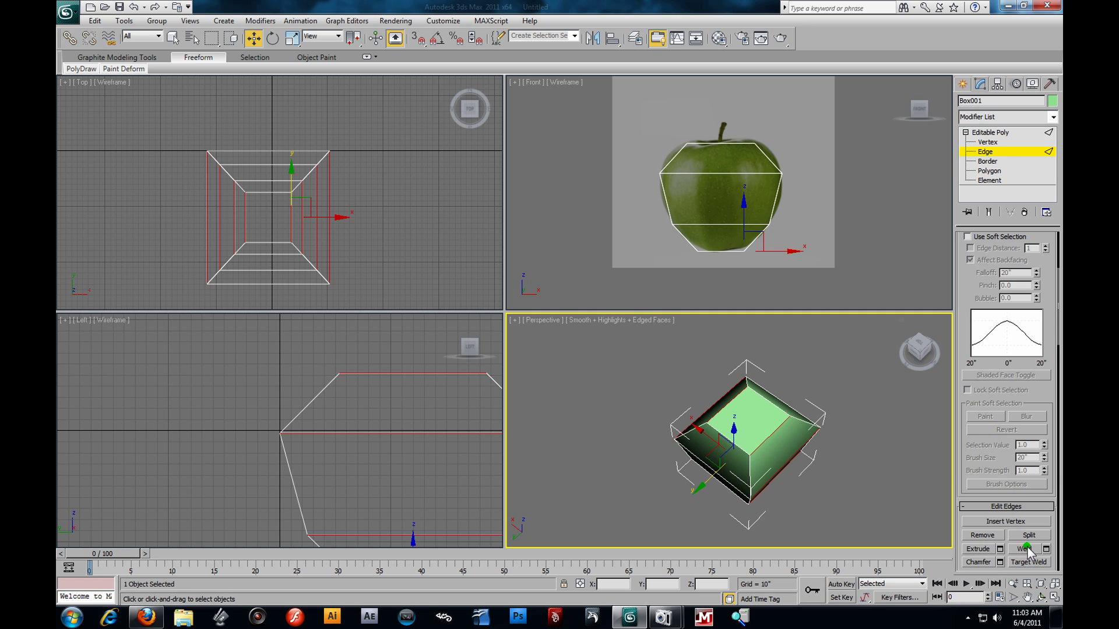
scroll(1027, 551, down, 1)
click(1024, 542)
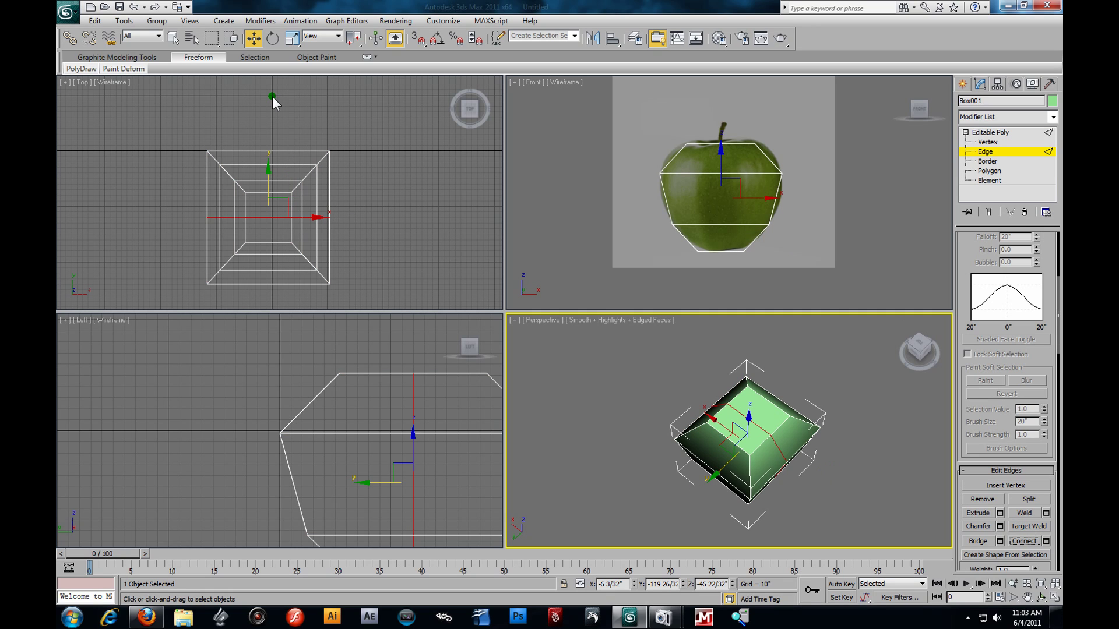
Scale the new vertical edge loop outward along X beyond the box's original sides.
click(292, 39)
alt+middle_drag(737, 447, 786, 463)
drag(796, 470, 805, 471)
Select the edges crossing the mesh's centre along X in the Top viewport and connect them with a second, perpendicular edge loop.
click(736, 438)
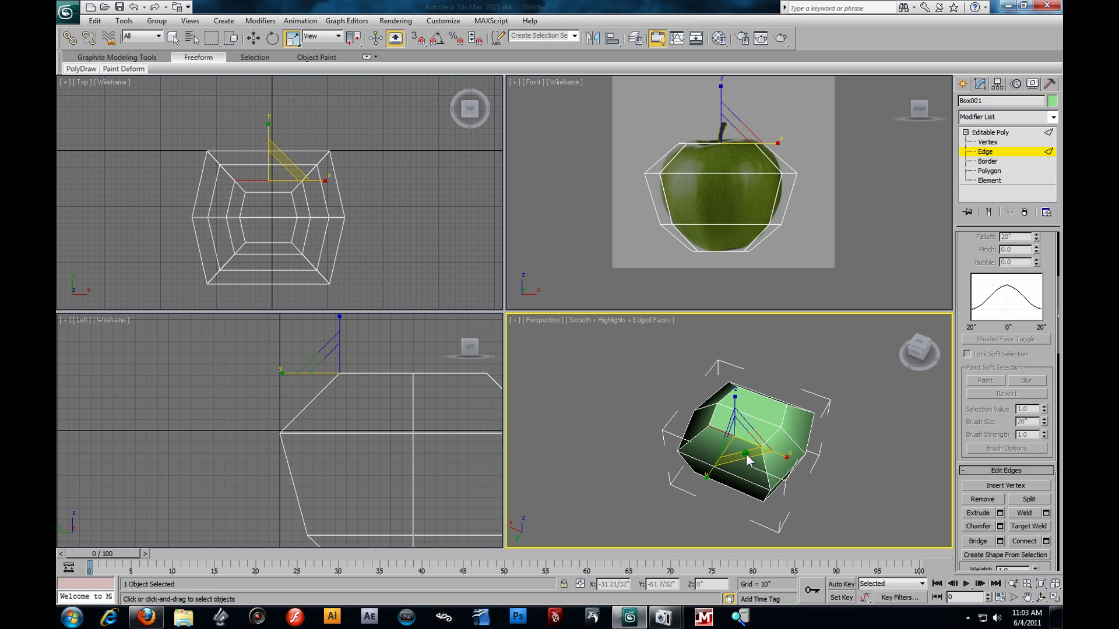
right_click(261, 113)
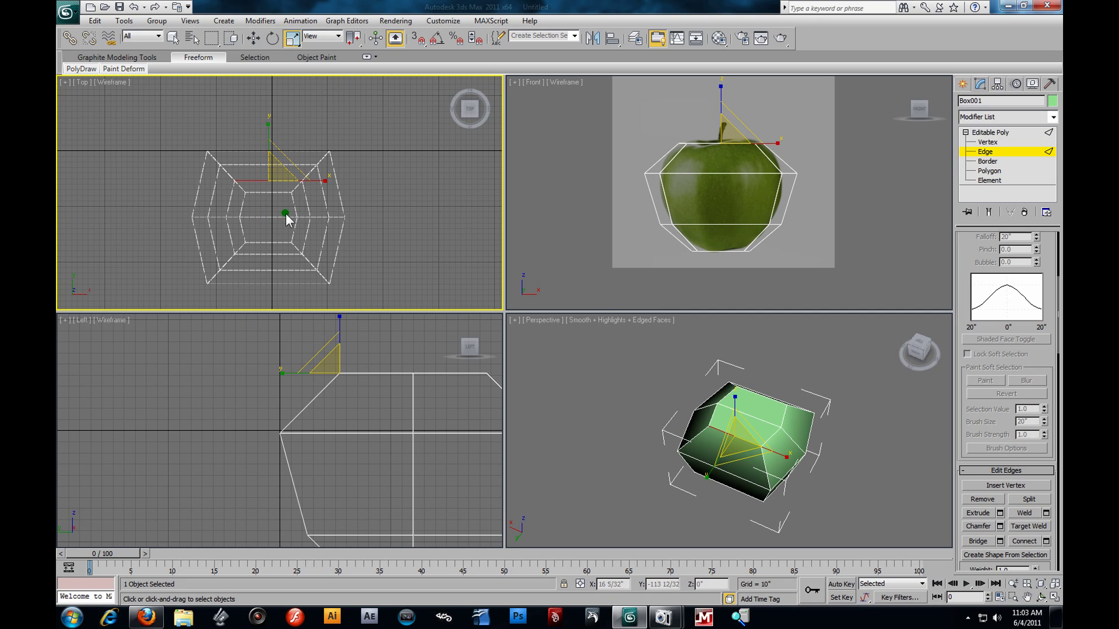
click(274, 123)
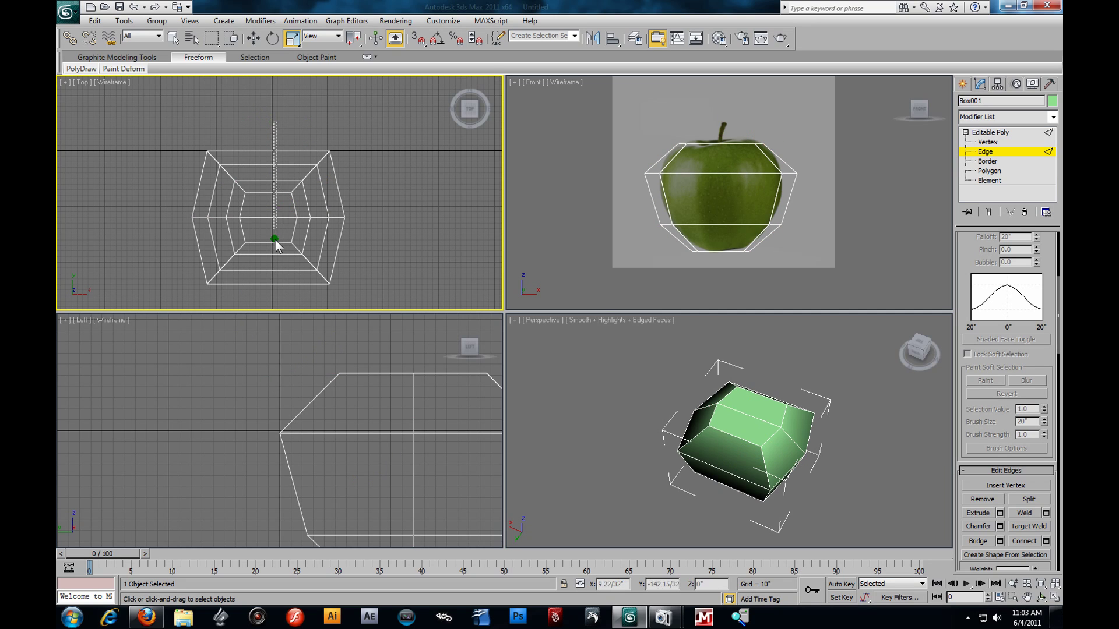
key(ctrl+z)
click(1019, 539)
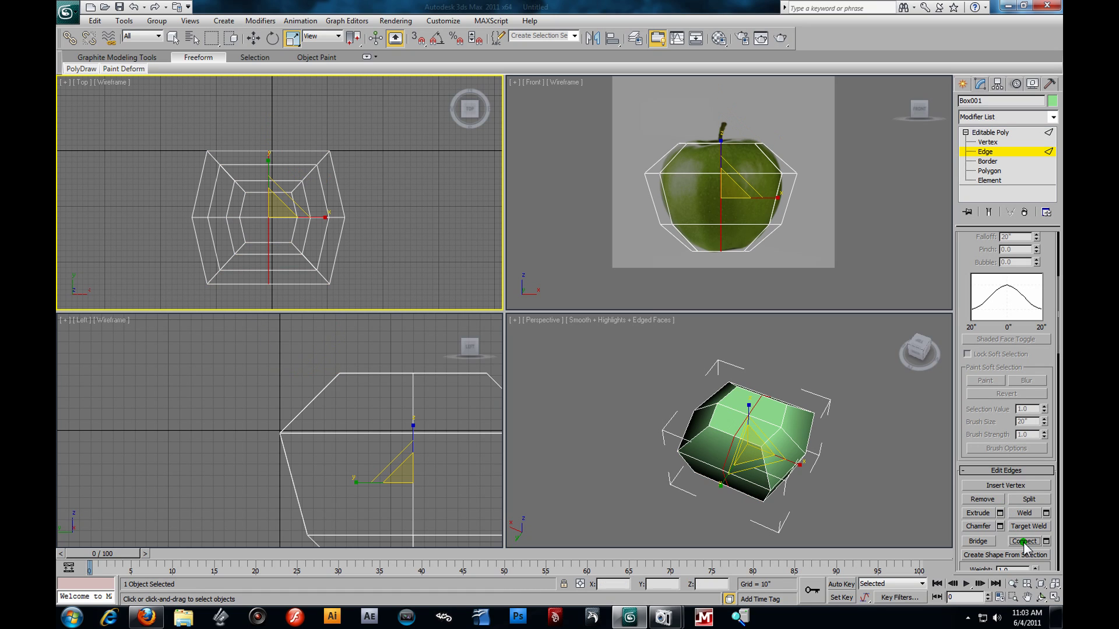
Scale the second edge loop outward along Y beyond the mesh's original sides to round the shape.
right_click(799, 478)
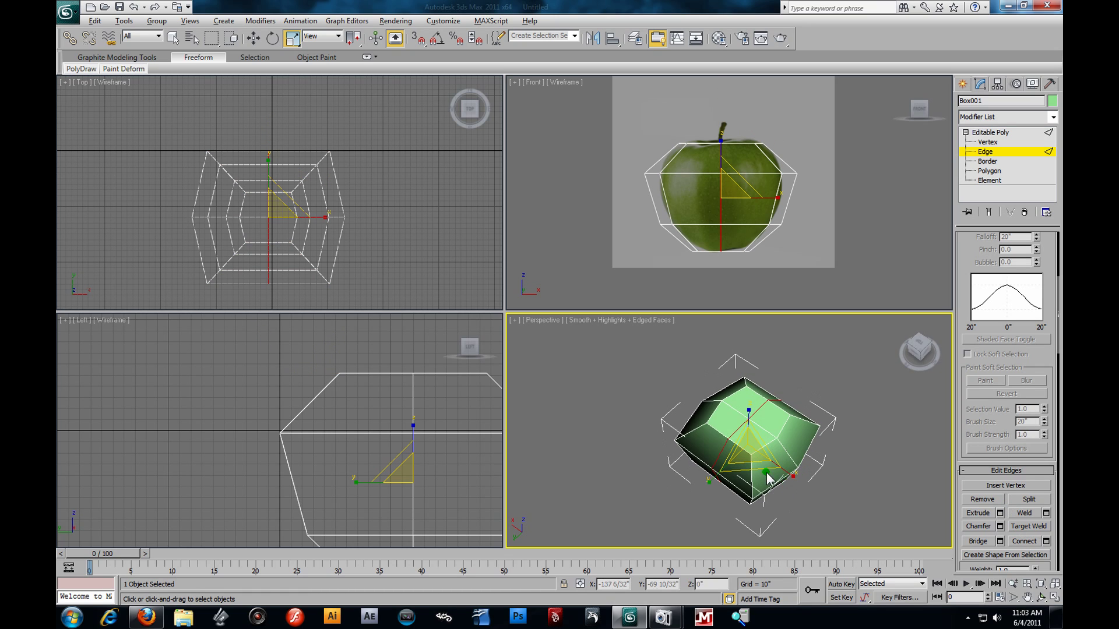
key(alt+w)
alt+middle_drag(610, 379, 598, 388)
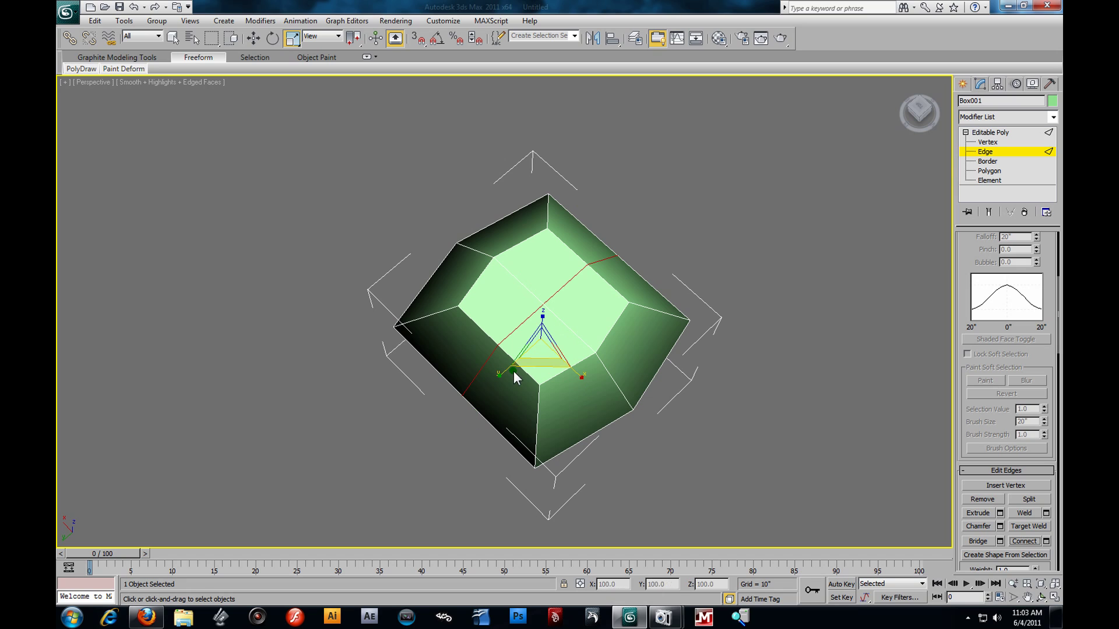
drag(501, 375, 496, 379)
alt+middle_drag(546, 386, 900, 316)
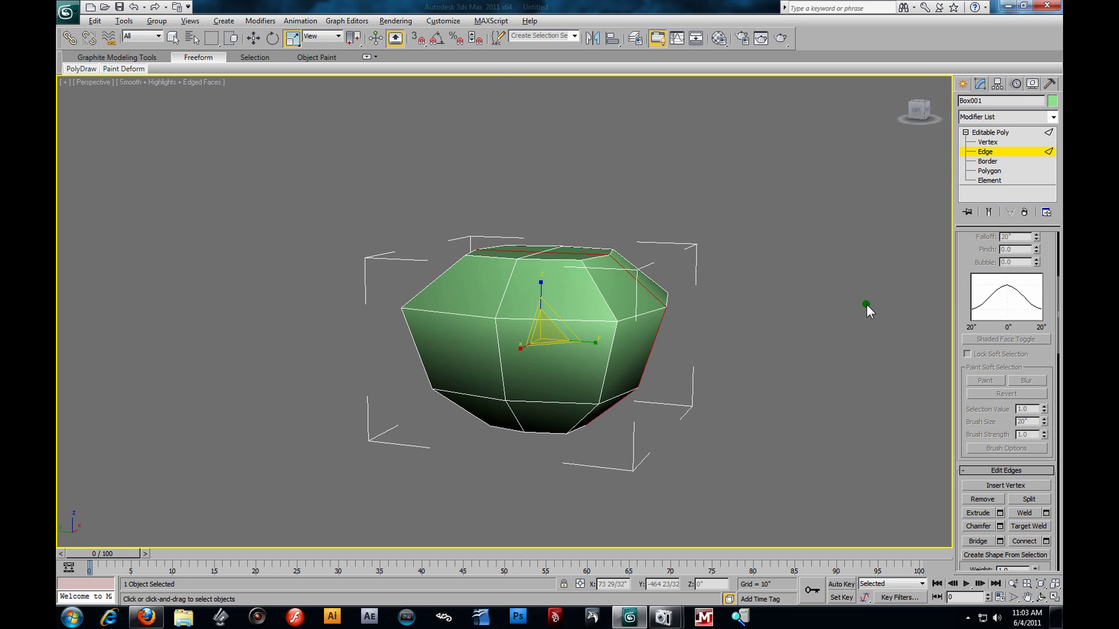
key(alt+w)
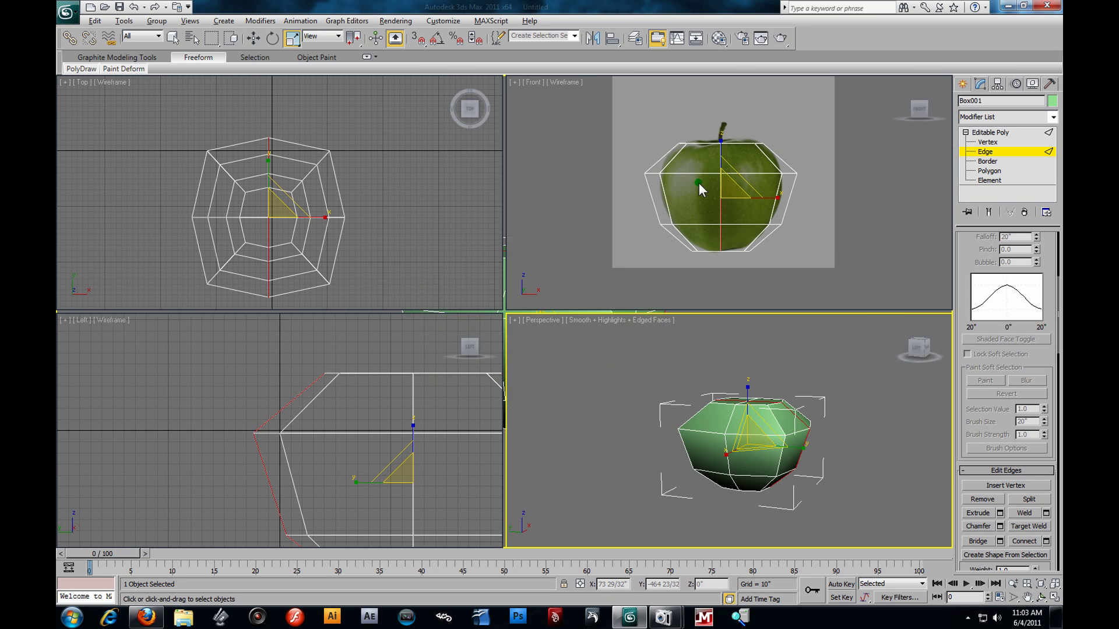
In the Front viewport, scale the shoulder vertices slightly inward and the two lower vertex rows inward to the apple's outline.
click(991, 141)
click(731, 173)
drag(731, 173, 736, 176)
drag(630, 201, 811, 298)
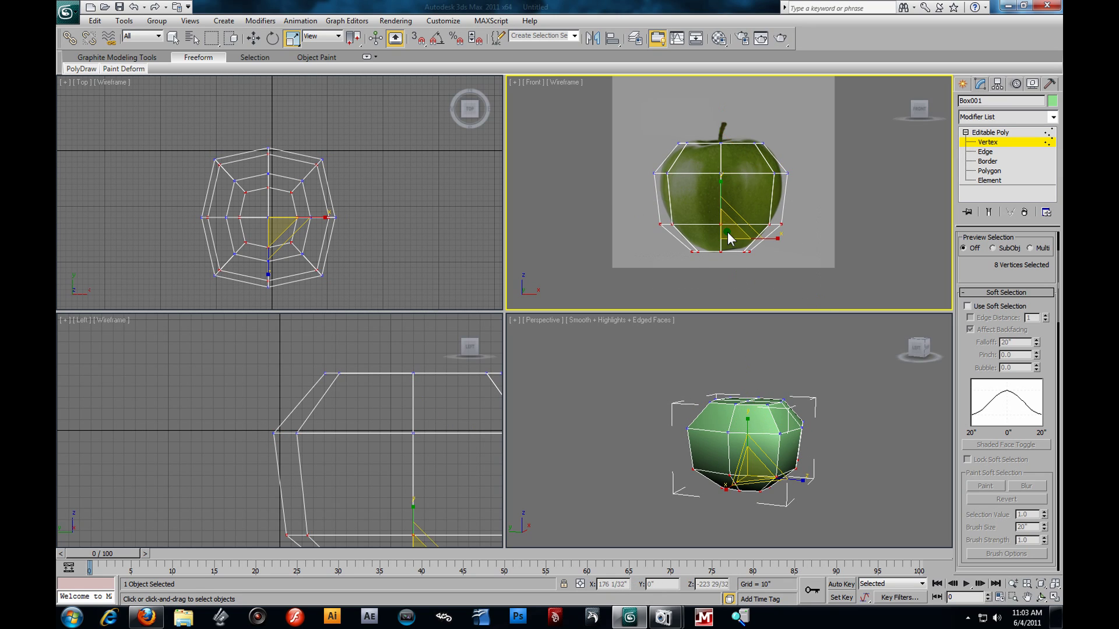
drag(733, 247, 739, 242)
Move the lower loop's vertices slightly up in the Front viewport to follow the apple's taper.
key(w)
drag(631, 211, 810, 240)
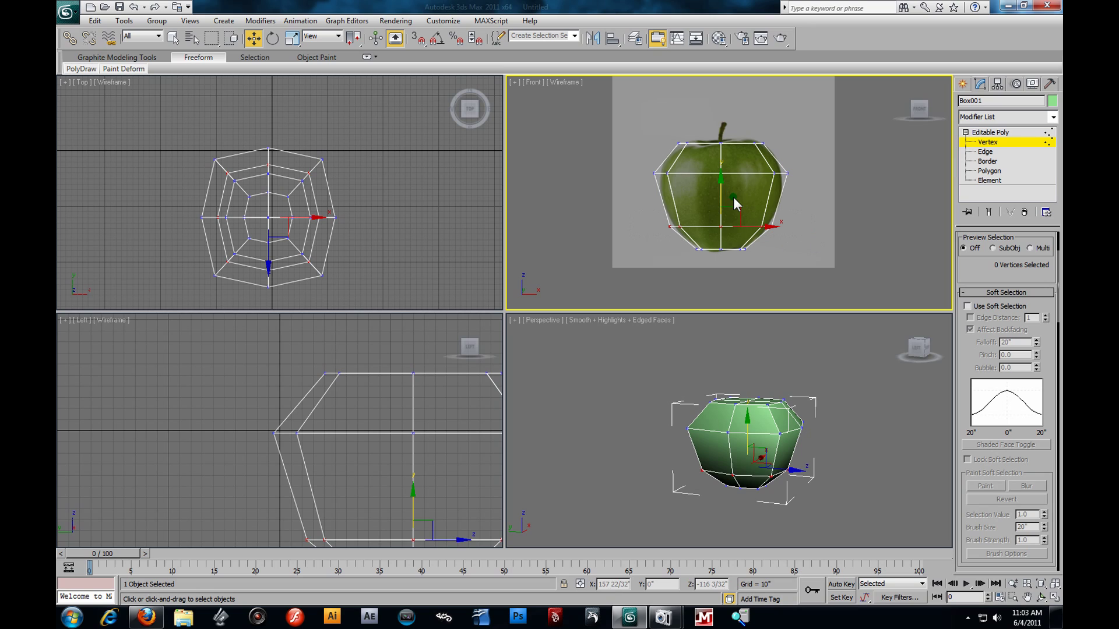
drag(722, 187, 723, 182)
Apply a TurboSmooth modifier with 2 iterations to the apple mesh.
click(836, 387)
alt+middle_drag(836, 387, 803, 434)
key(alt+w)
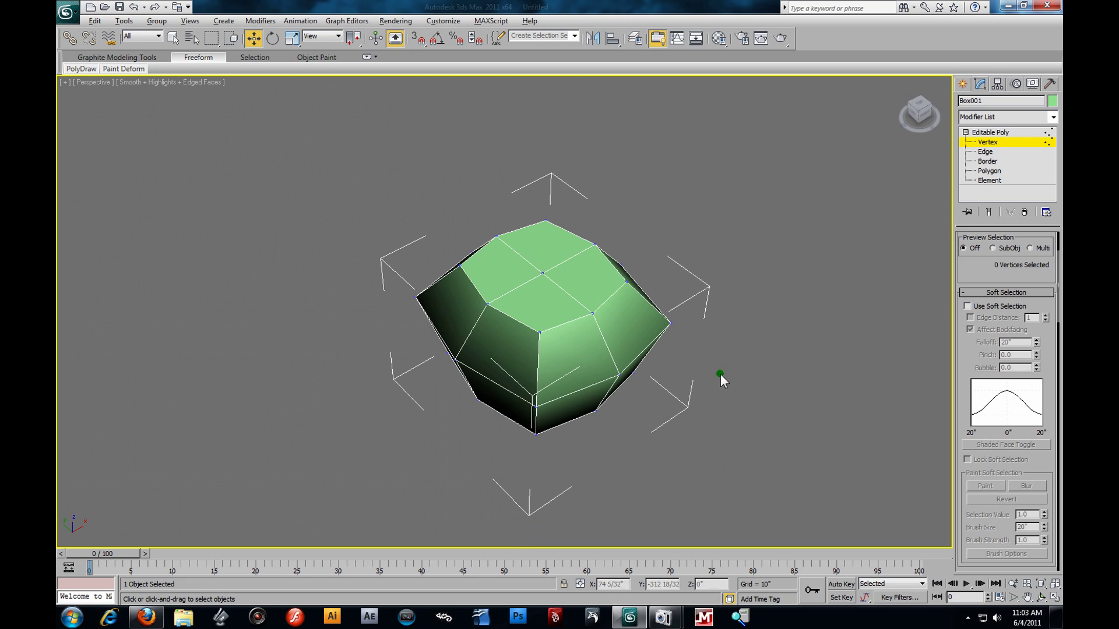
alt+middle_drag(624, 327, 544, 295)
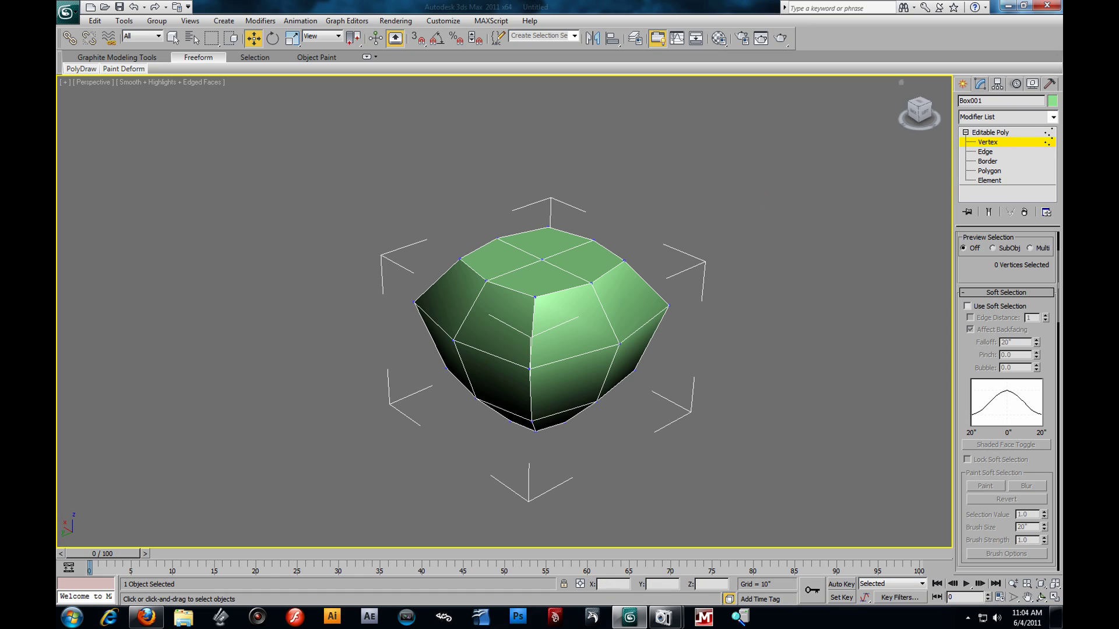
click(1053, 118)
drag(1051, 157, 1049, 402)
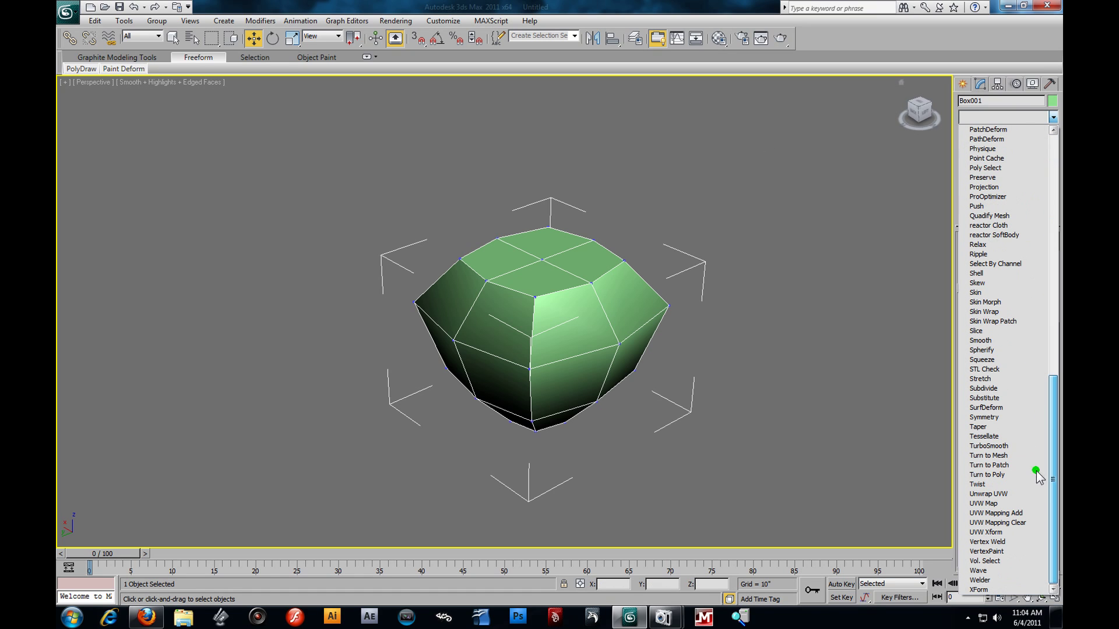
click(1024, 449)
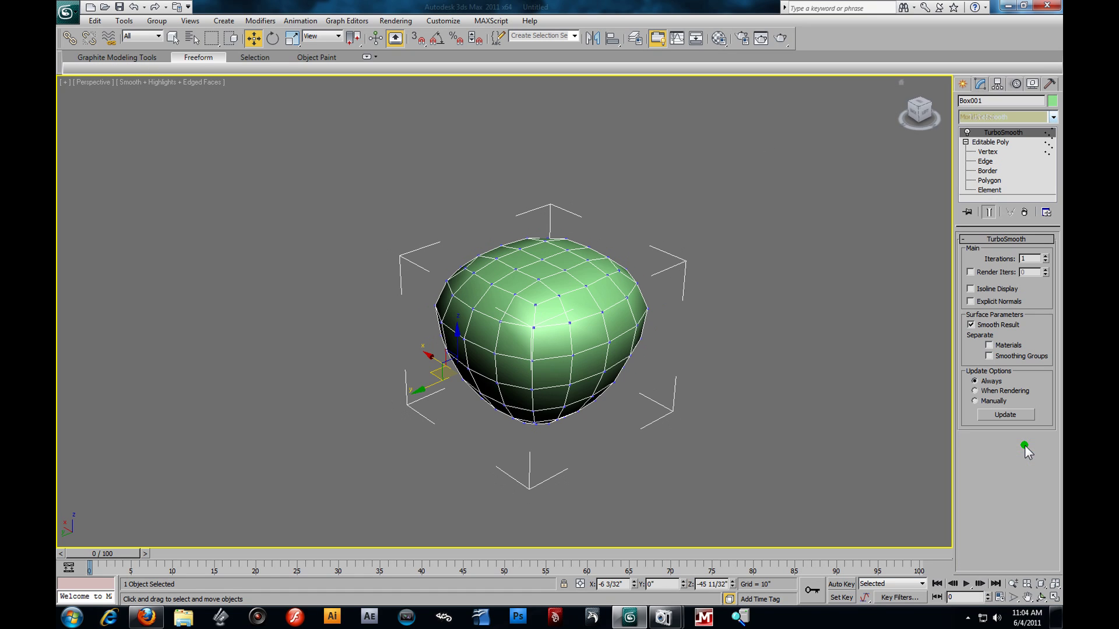
click(1046, 256)
alt+middle_drag(618, 274, 656, 255)
key(alt+w)
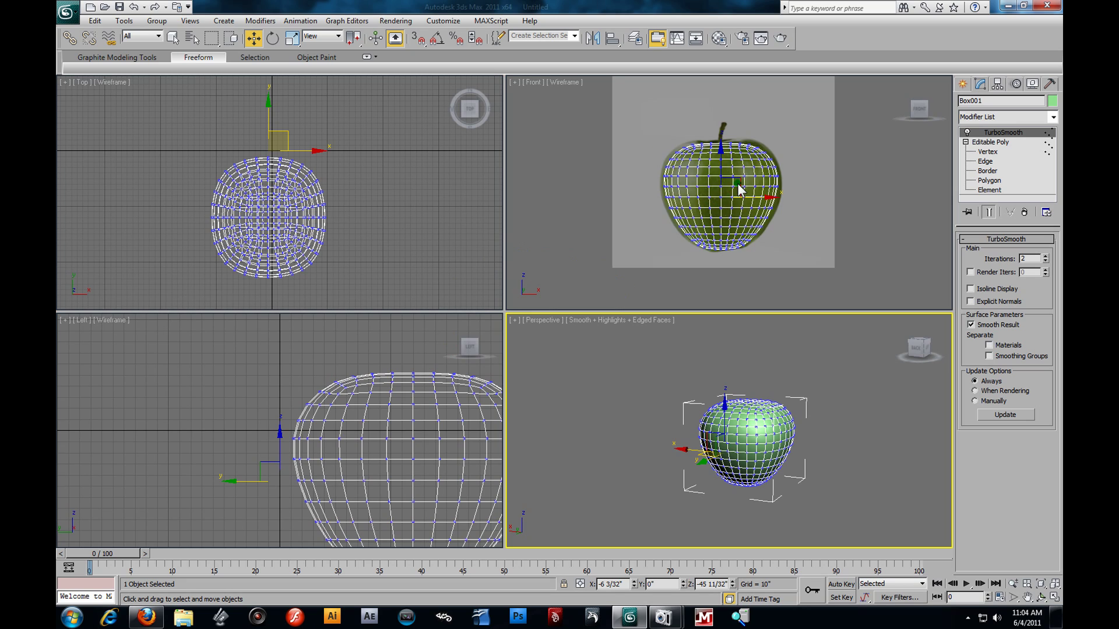
Scale the smoothed mesh up to fill the apple's outline in the Front viewport's reference image.
click(745, 199)
scroll(745, 200, up, 5)
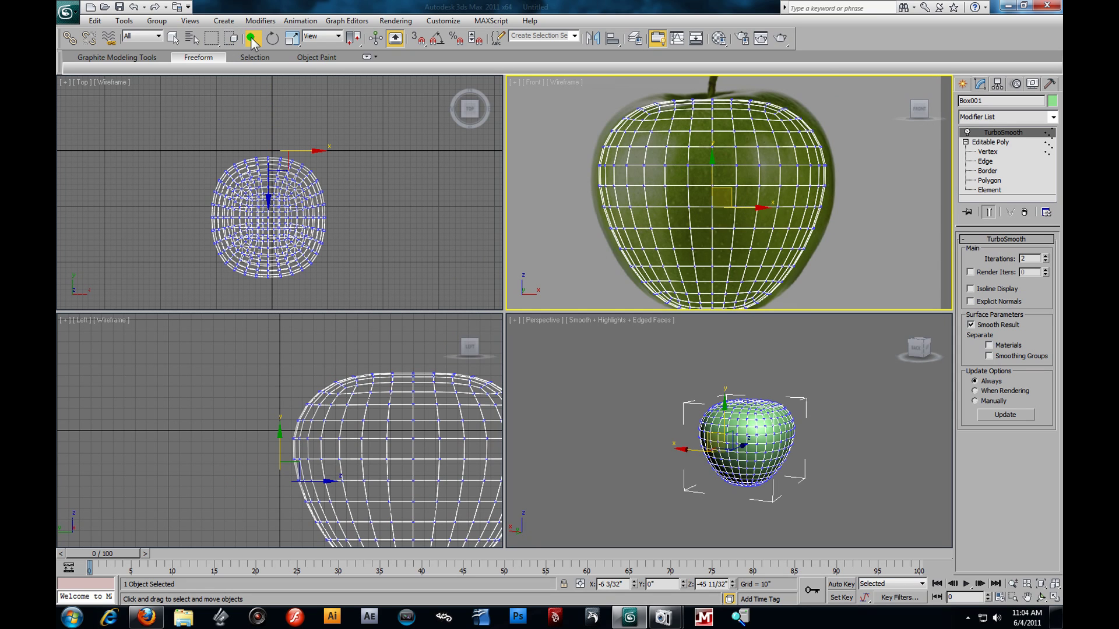
click(291, 39)
drag(718, 201, 713, 197)
right_click(794, 379)
key(alt+w)
key(z)
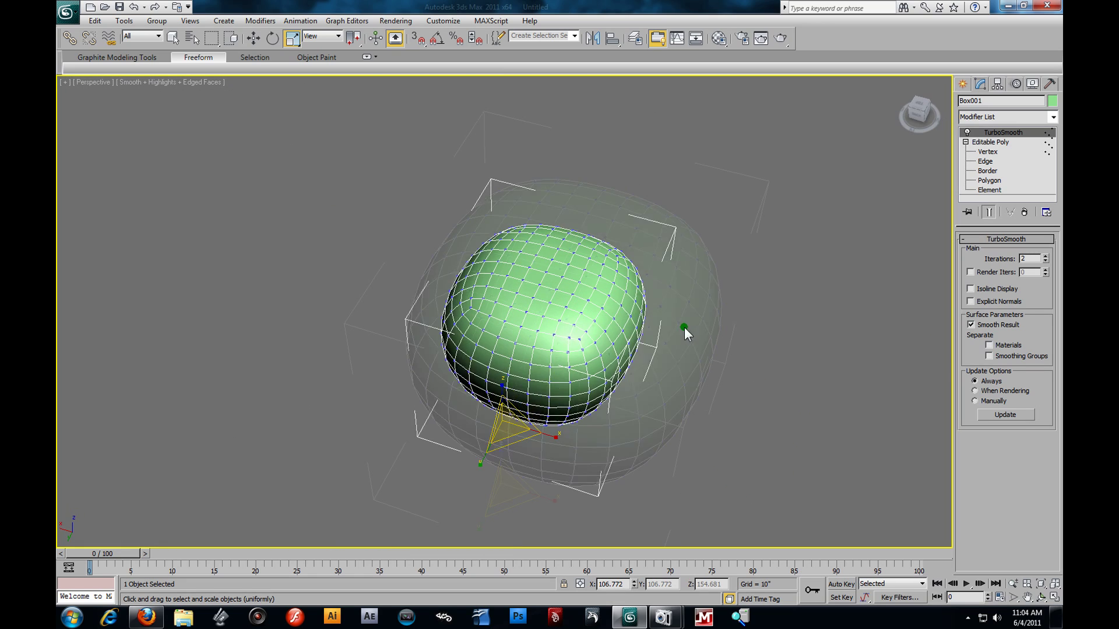
Show the smoothed end result at Vertex level and move the top centre vertex down to form the stem dimple.
click(993, 153)
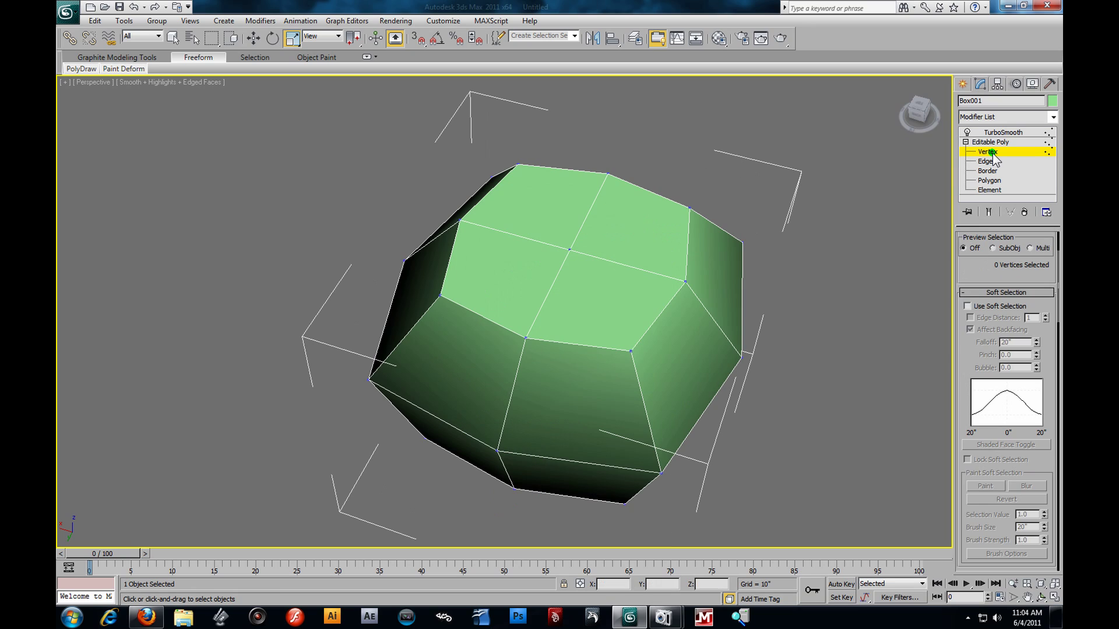
click(989, 211)
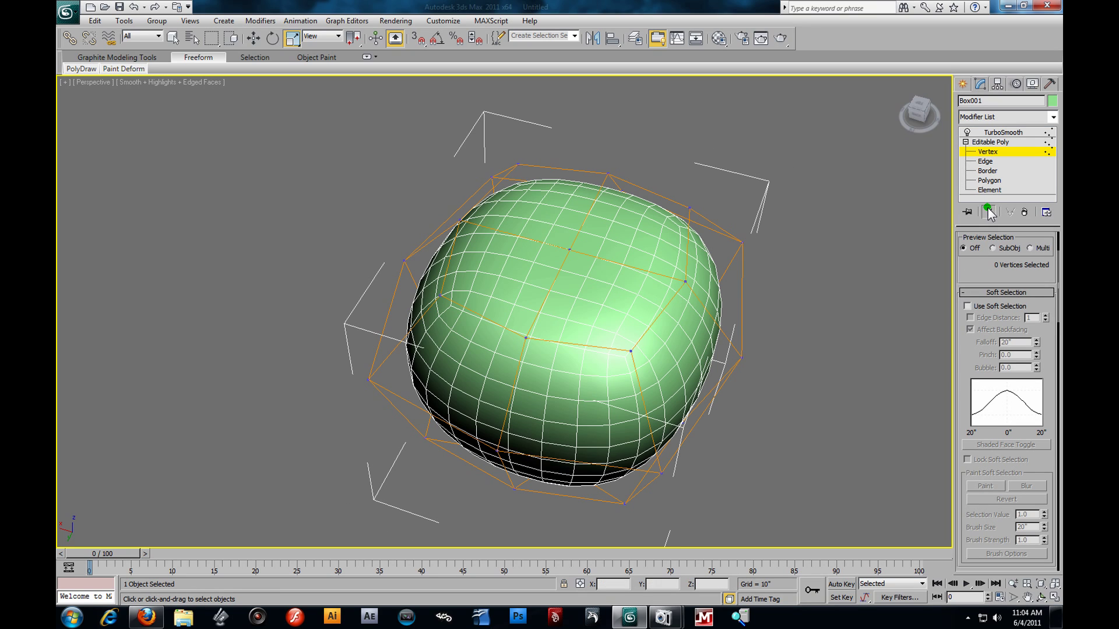
click(567, 249)
click(254, 38)
alt+middle_drag(408, 192, 587, 215)
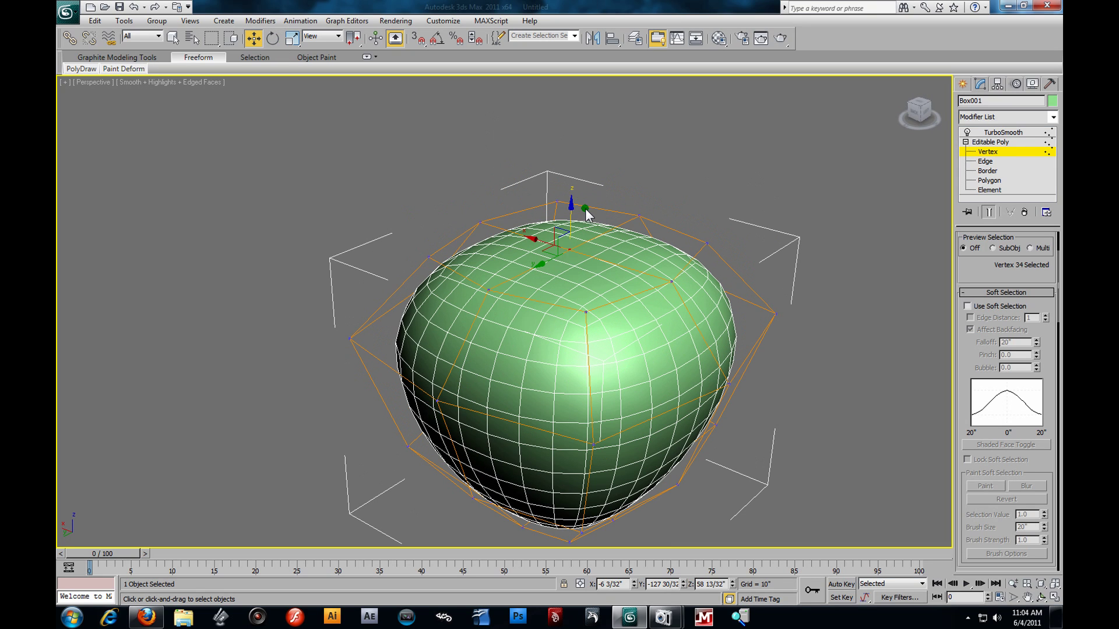
drag(574, 217, 577, 244)
Raise three individual vertices around the apple's top rim to make the shoulders uneven.
click(585, 313)
drag(588, 283, 590, 261)
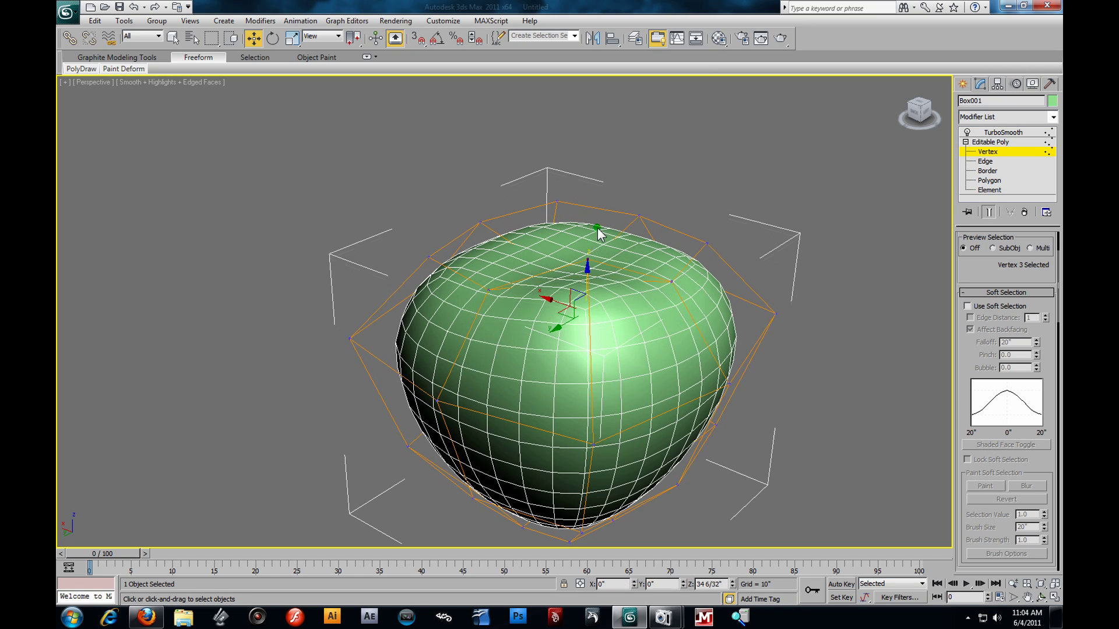
scroll(600, 268, up, 4)
alt+middle_drag(605, 266, 790, 234)
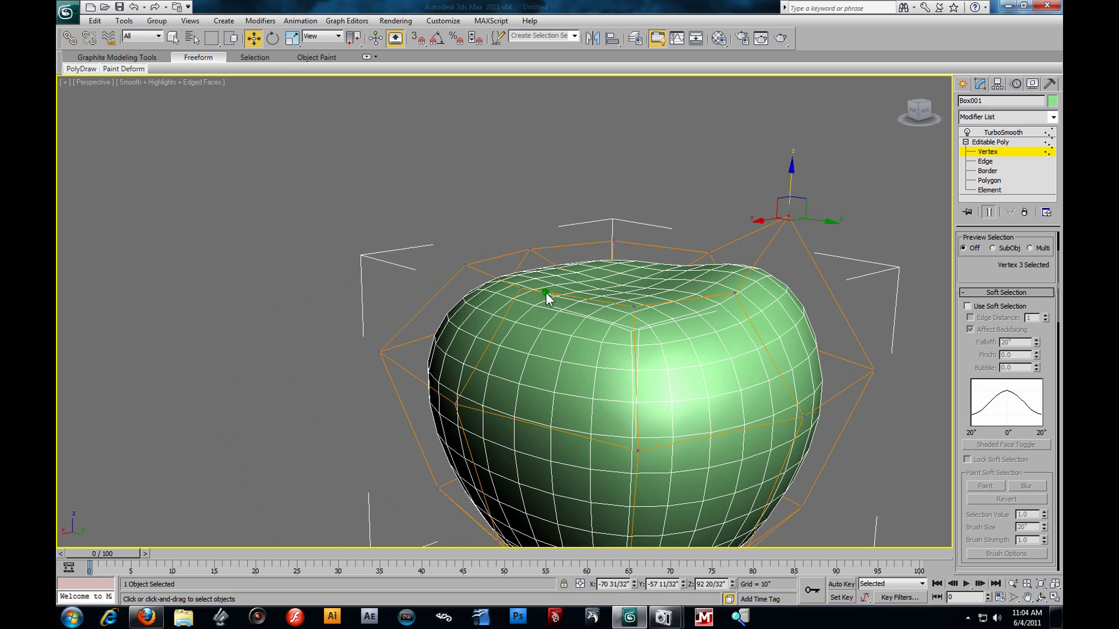
drag(520, 290, 523, 233)
alt+middle_drag(645, 282, 697, 307)
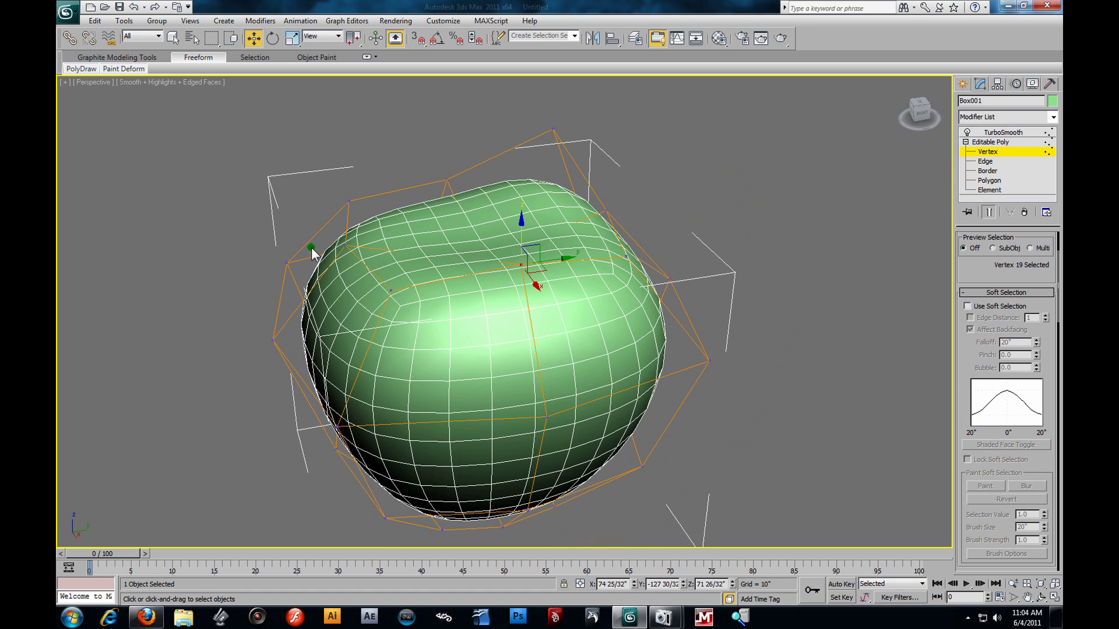
click(349, 202)
drag(352, 171, 347, 145)
Move individual vertices around the apple's base to make the underside irregular.
mouse_move(527, 372)
alt+middle_down()
mouse_move(557, 308)
mouse_move(533, 370)
alt+middle_up()
click(483, 449)
alt+middle_drag(485, 450, 542, 428)
drag(485, 425, 583, 421)
click(589, 412)
alt+middle_drag(517, 386, 518, 309)
click(513, 281)
drag(507, 272, 505, 274)
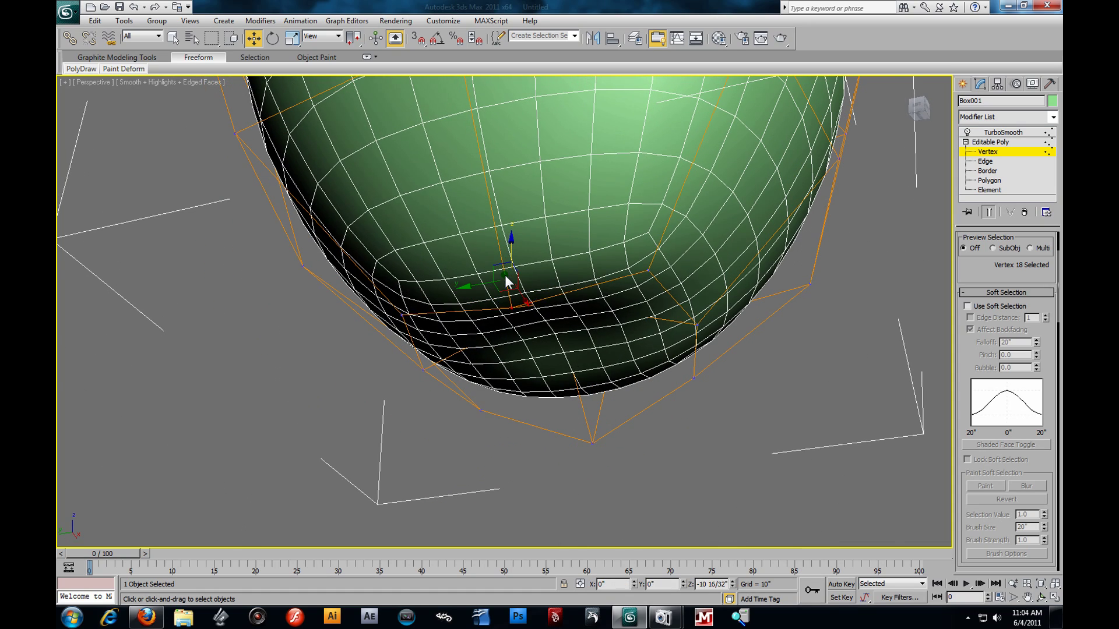
Nudge a single vertex on the apple's widest side to vary its contour.
scroll(505, 274, down, 8)
alt+middle_drag(611, 298, 523, 317)
click(475, 338)
drag(499, 319, 495, 322)
alt+middle_drag(632, 350, 618, 323)
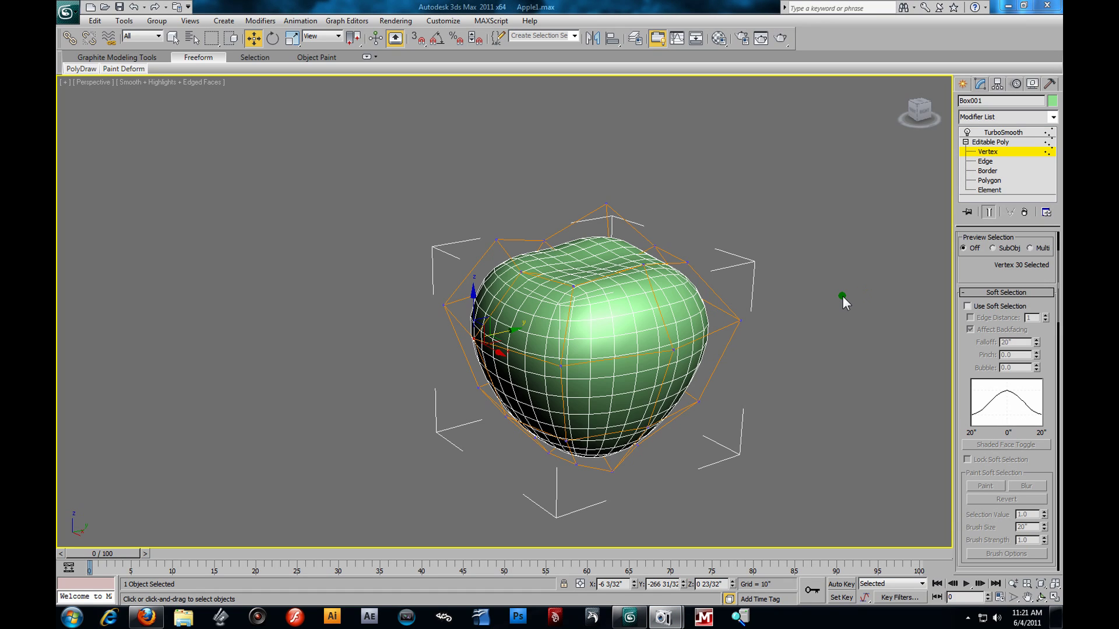
Leave Vertex level and examine the smoothed apple from several sides with the edged faces hidden.
alt+middle_drag(762, 222, 673, 245)
key(z)
scroll(622, 285, down, 5)
alt+middle_drag(622, 285, 612, 325)
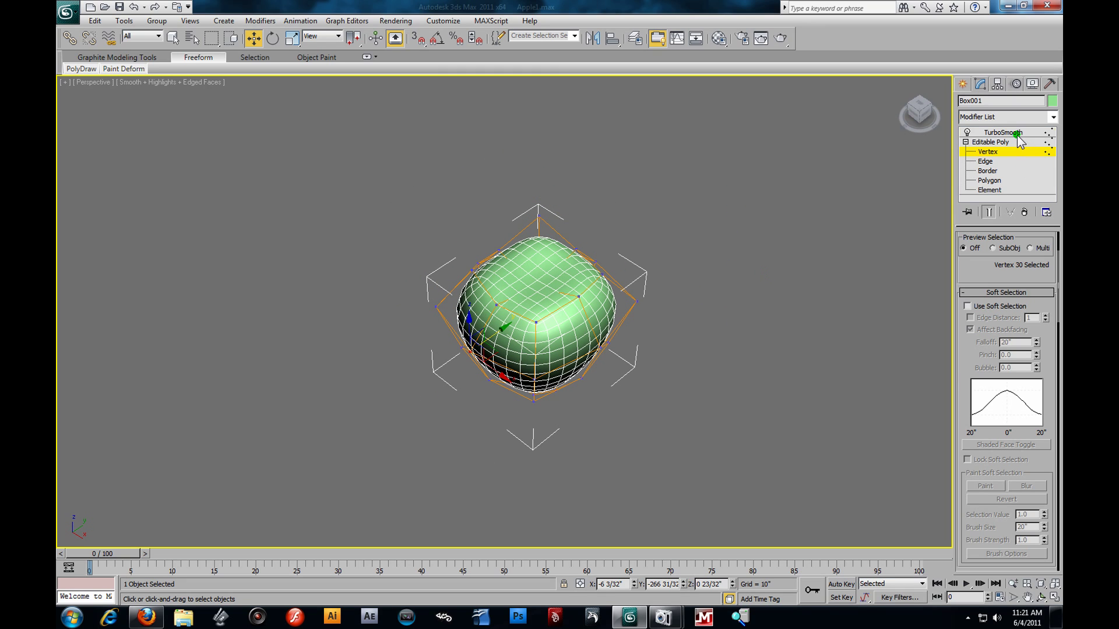
click(1017, 133)
click(767, 195)
alt+middle_drag(719, 330, 711, 306)
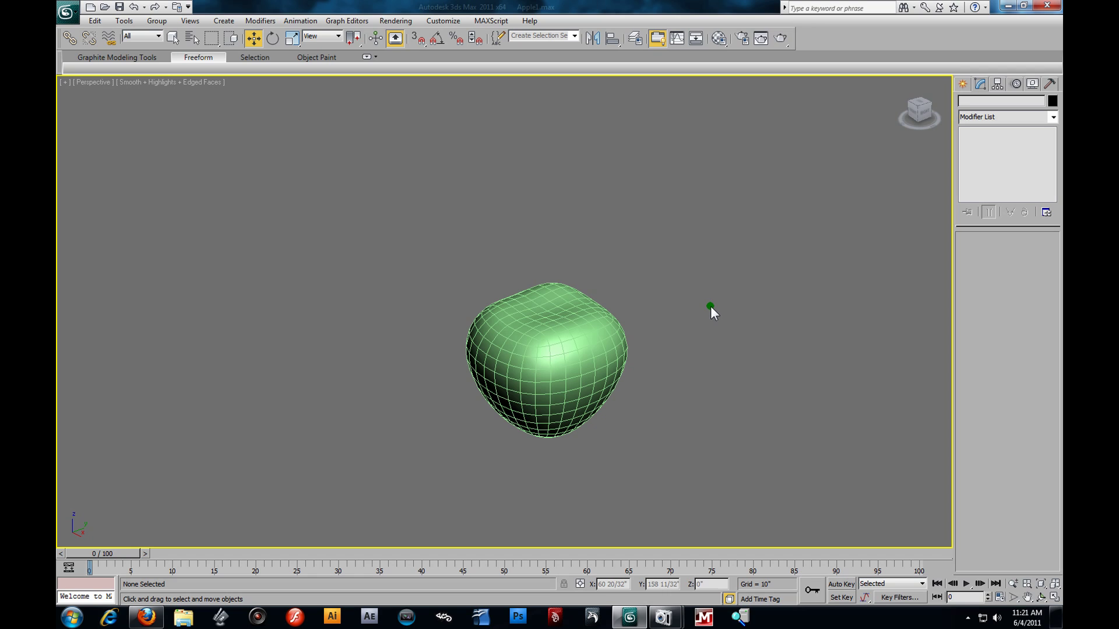
key(F4)
key(z)
alt+middle_drag(683, 349, 643, 201)
alt+middle_drag(644, 241, 677, 386)
click(625, 327)
alt+middle_drag(653, 327, 644, 280)
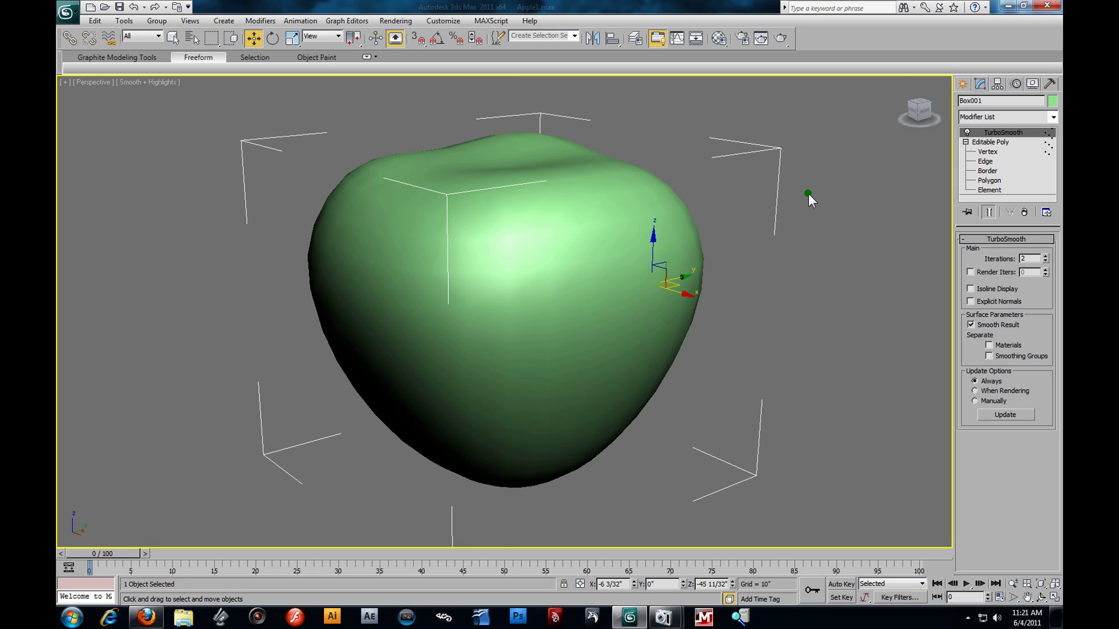
key(F4)
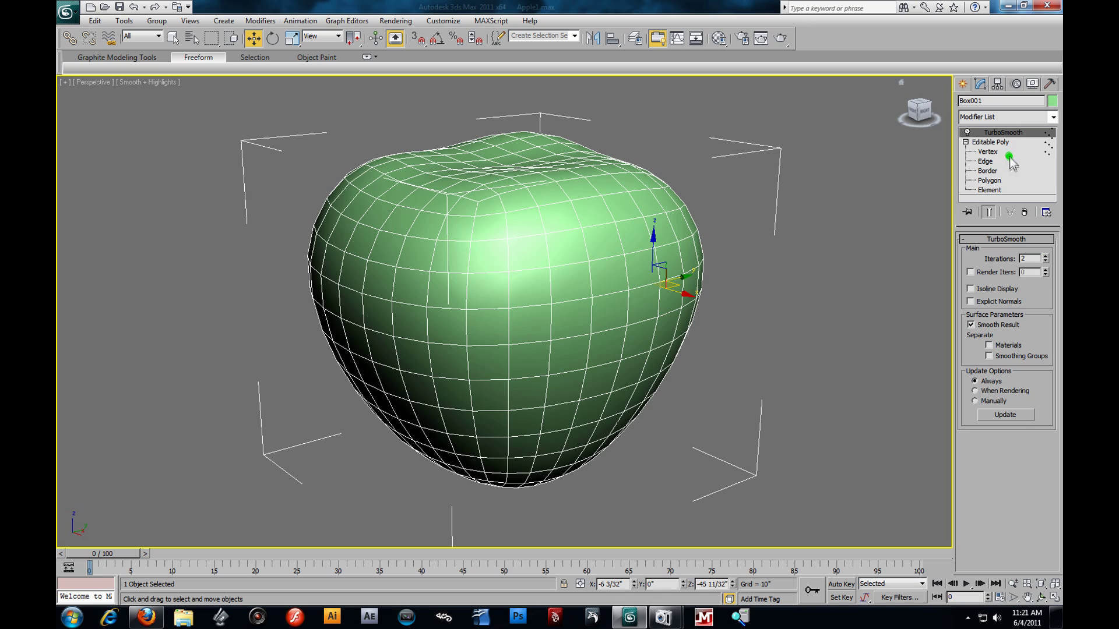
Collapse the modifier stack to TurboSmooth and convert the resulting mesh to an Editable Poly.
right_click(1011, 136)
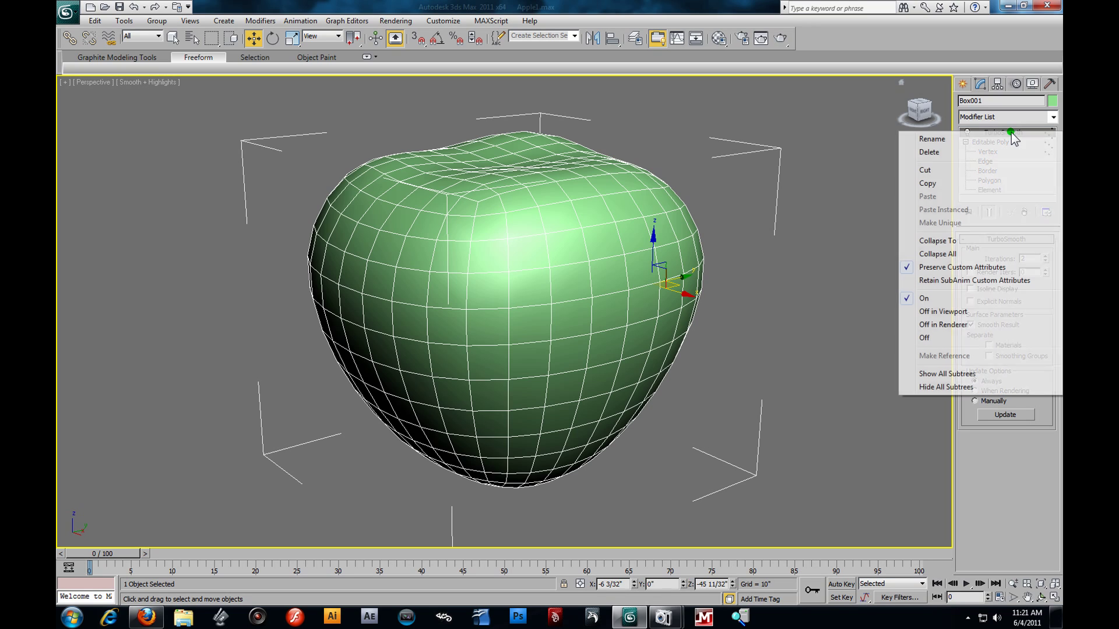
click(952, 239)
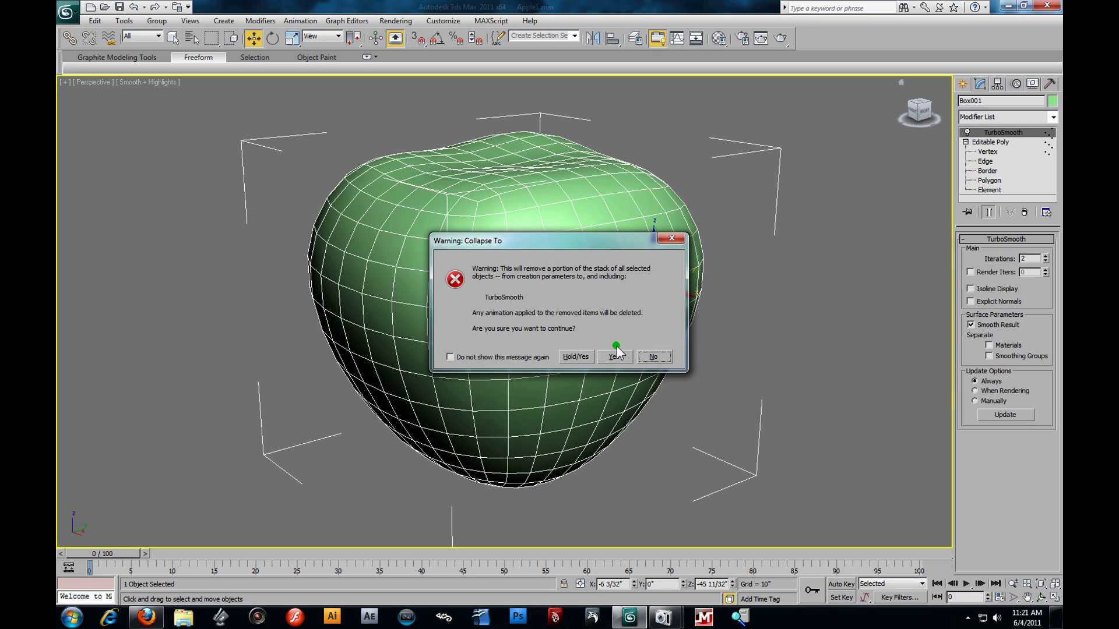
click(615, 356)
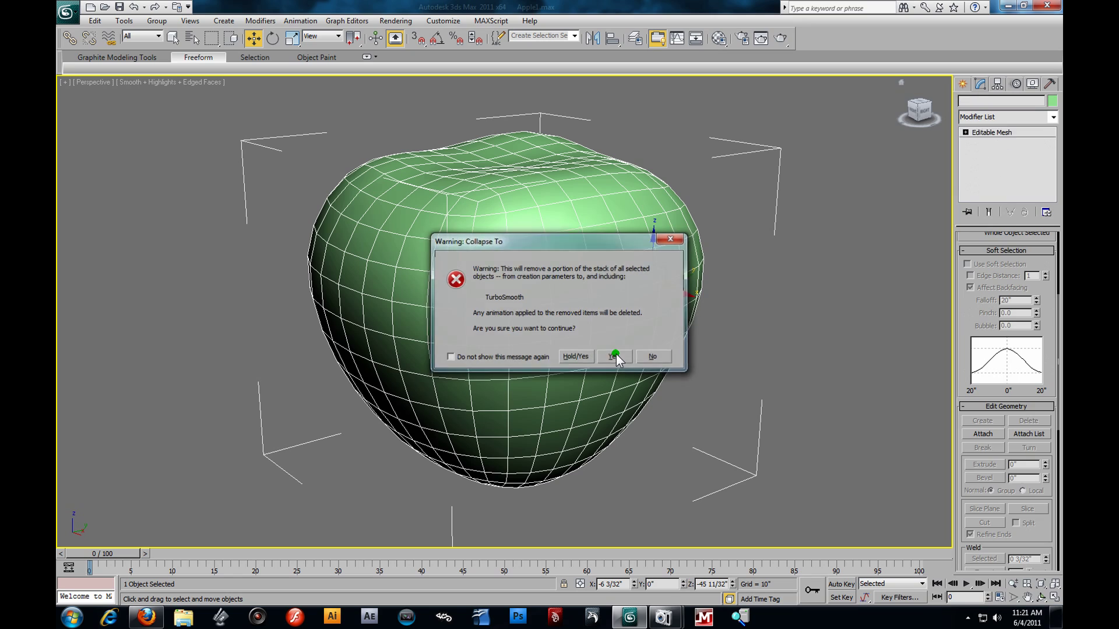
right_click(969, 135)
click(1000, 224)
Enable Use Soft Selection at Vertex level of the collapsed apple.
click(965, 132)
click(988, 142)
alt+middle_drag(651, 186, 658, 204)
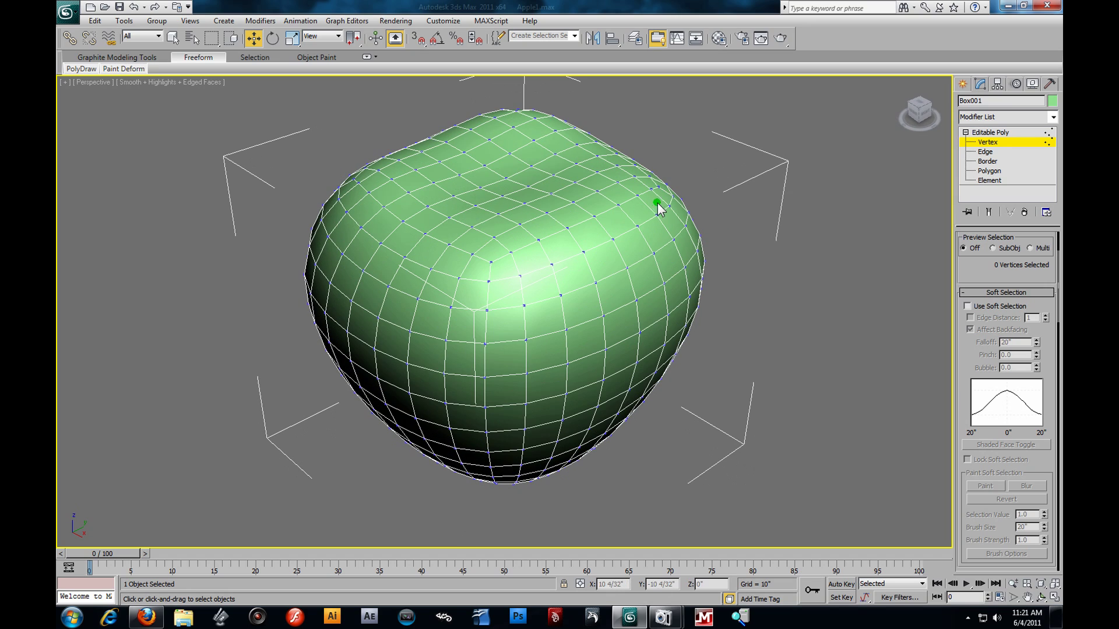
click(969, 306)
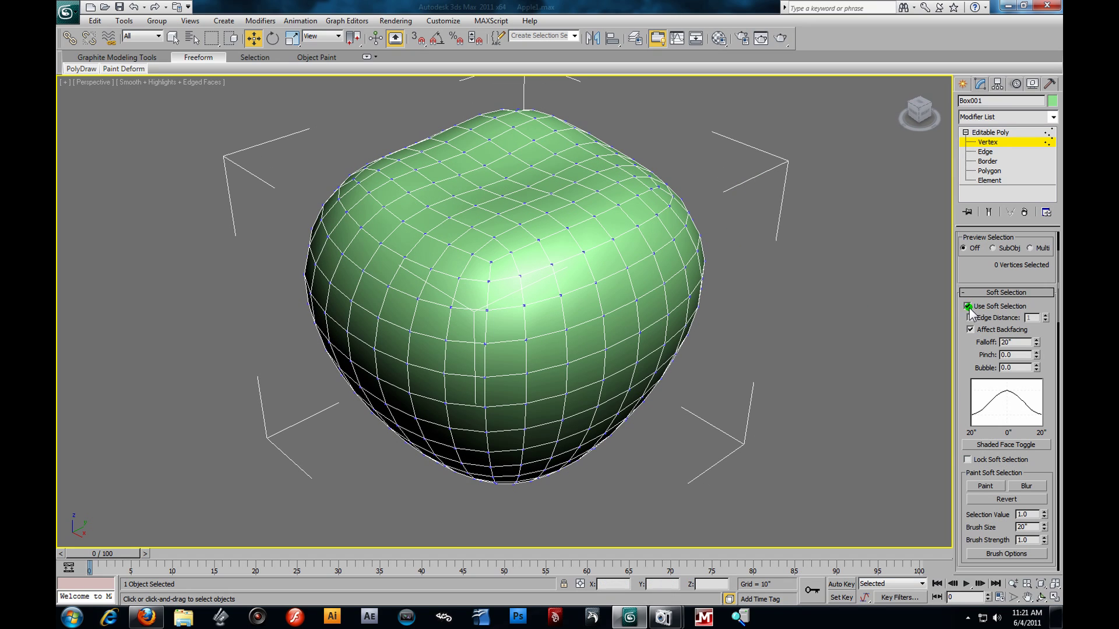
key(2)
key(3)
key(4)
key(5)
click(988, 161)
click(985, 151)
Set the soft selection falloff to 27" and raise a single vertex on the rim of the apple's top.
click(992, 143)
click(496, 214)
scroll(496, 219, up, 4)
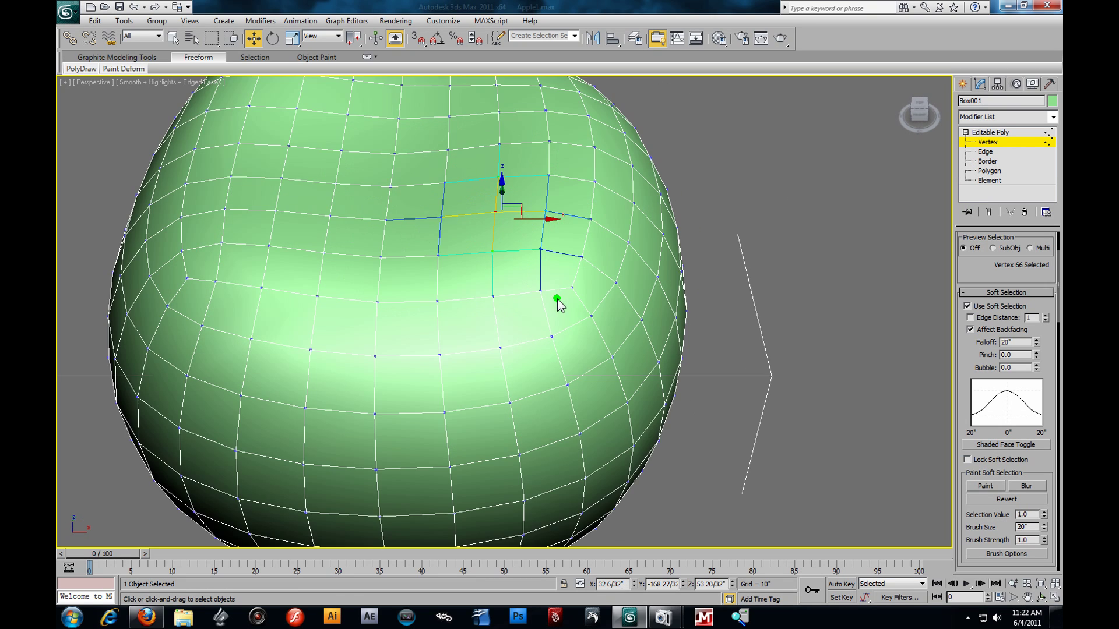
mouse_move(1037, 346)
mouse_down()
mouse_move(1038, 315)
mouse_move(1038, 350)
mouse_move(1043, 327)
mouse_up()
alt+middle_drag(639, 260, 529, 237)
click(708, 197)
click(496, 214)
drag(501, 190, 499, 174)
scroll(524, 177, down, 4)
alt+middle_drag(551, 183, 424, 205)
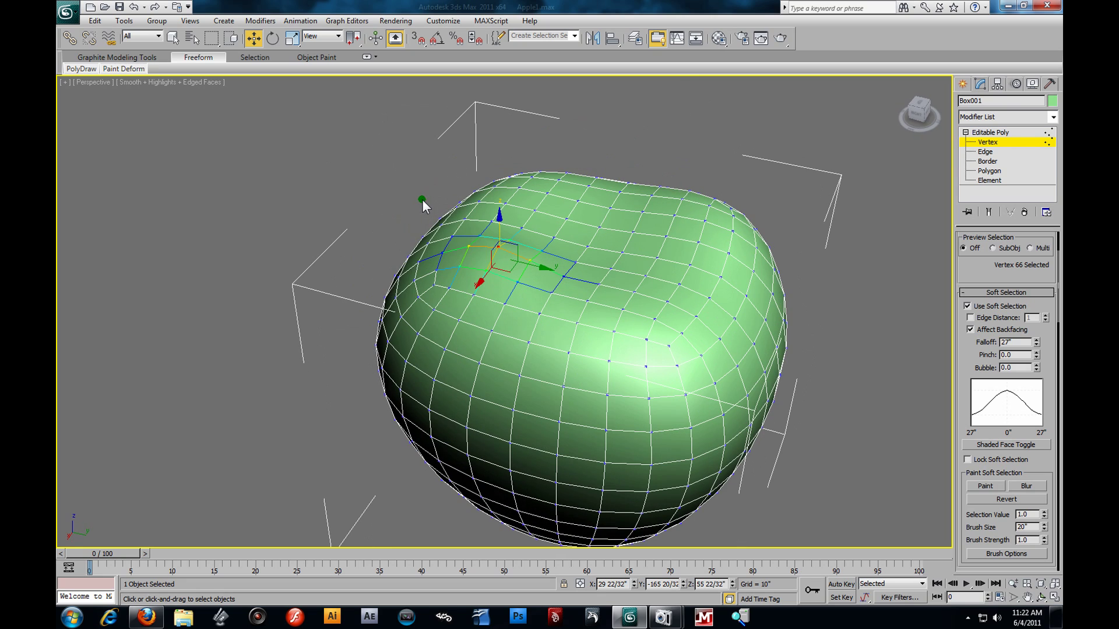
Raise a vertex on the opposite side of the top rim and vary the height of two vertices beside the hollow.
drag(678, 223, 684, 174)
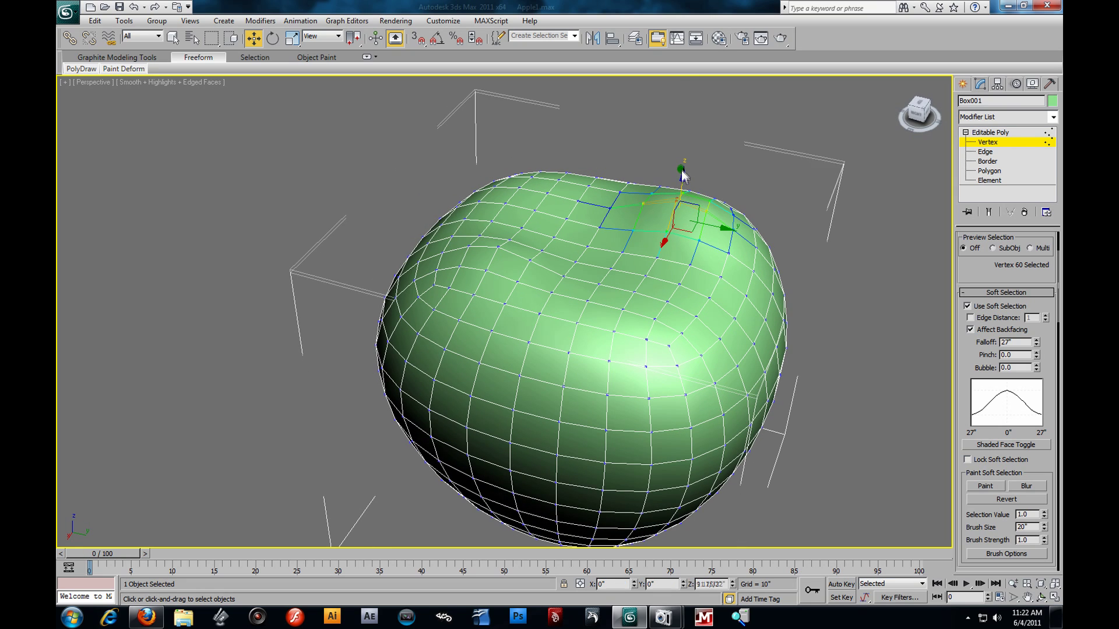
click(647, 279)
drag(647, 244, 641, 243)
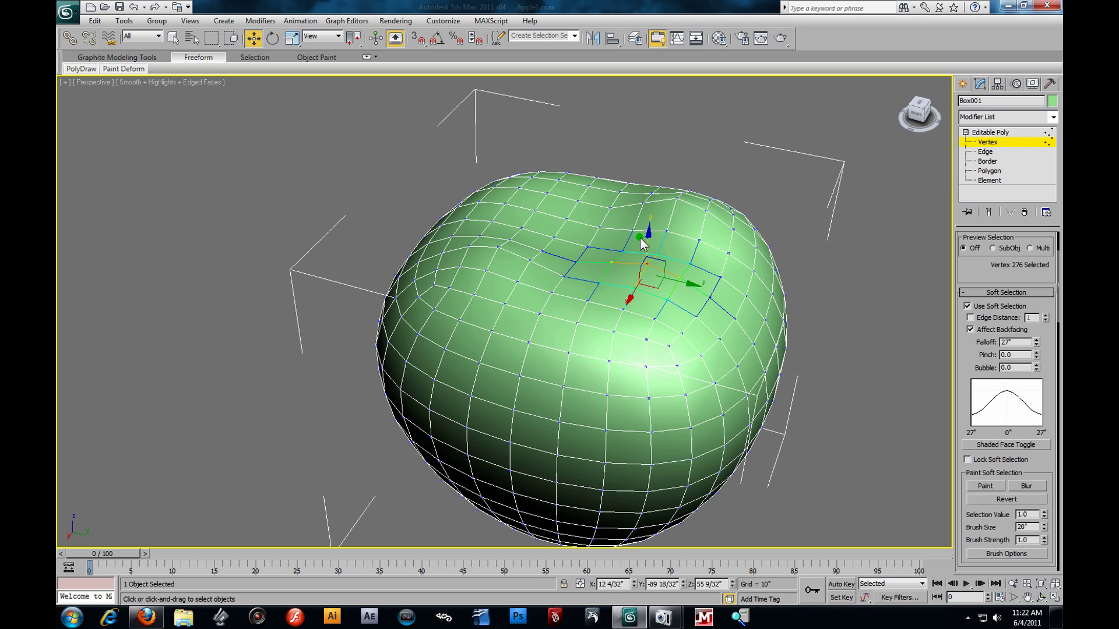
drag(576, 266, 578, 282)
Set the soft selection falloff to 20" and reshape the apple's underside by moving a vertex around its bottom hollow.
alt+middle_drag(662, 289, 763, 300)
text(20)
key(Return)
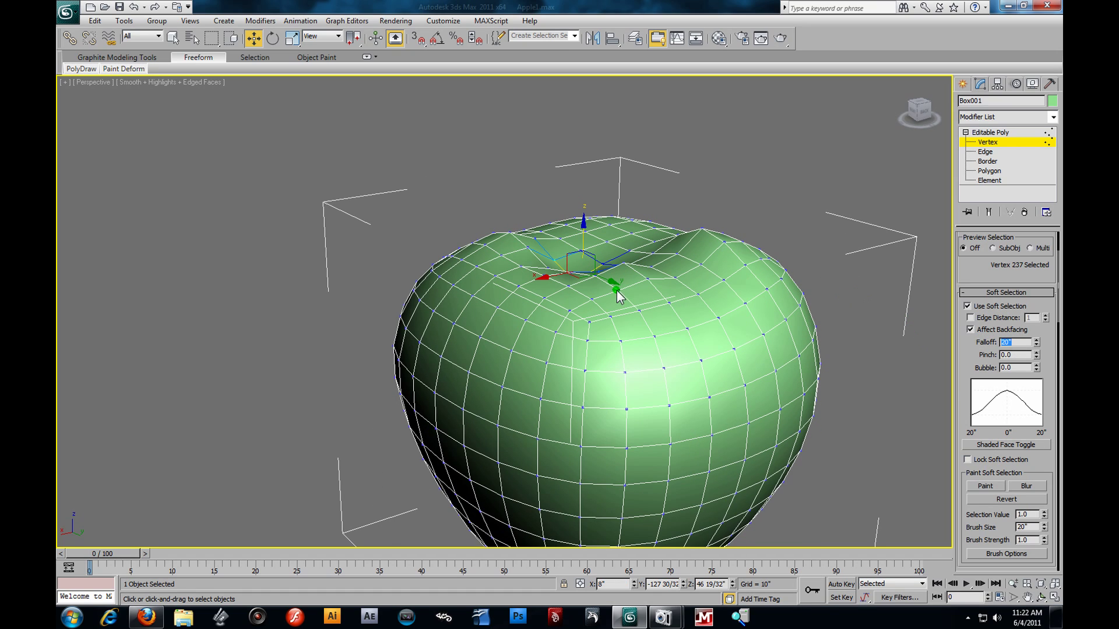
alt+middle_drag(643, 180, 630, 262)
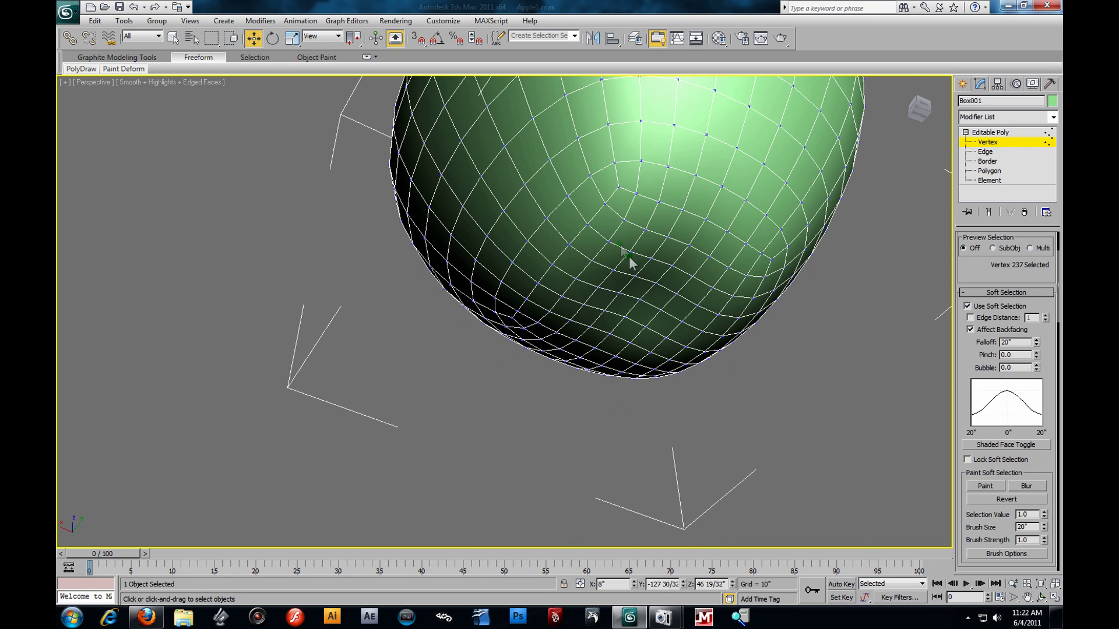
click(621, 225)
drag(621, 225, 698, 326)
click(706, 347)
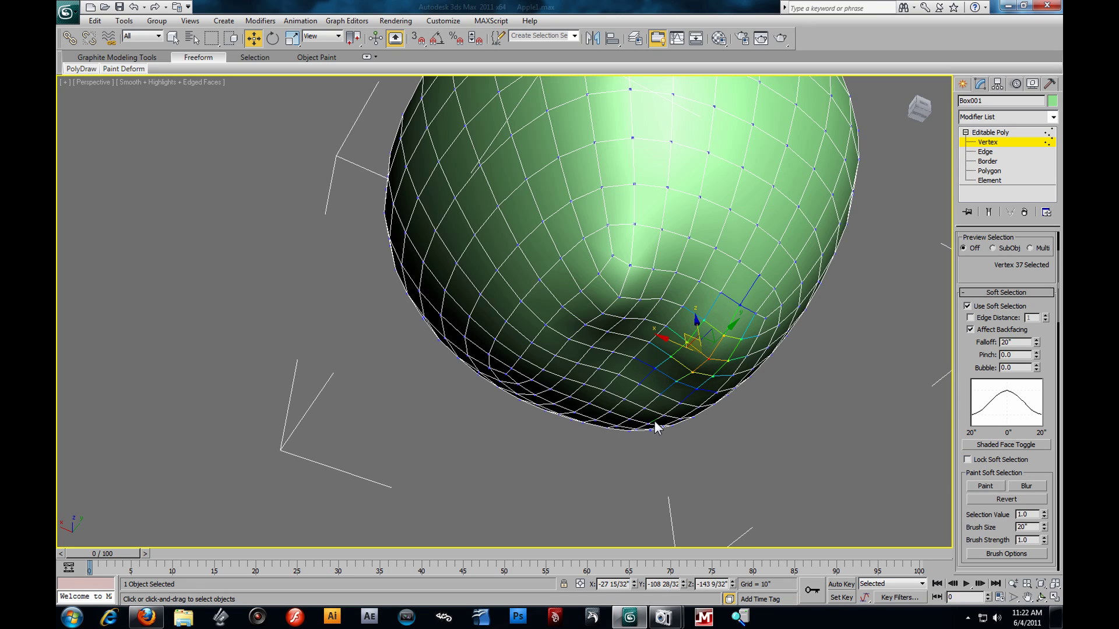
Shift two more vertices on the apple's bottom rim vertically to make the lobes uneven.
click(634, 400)
drag(636, 390, 634, 401)
alt+middle_drag(635, 401, 715, 374)
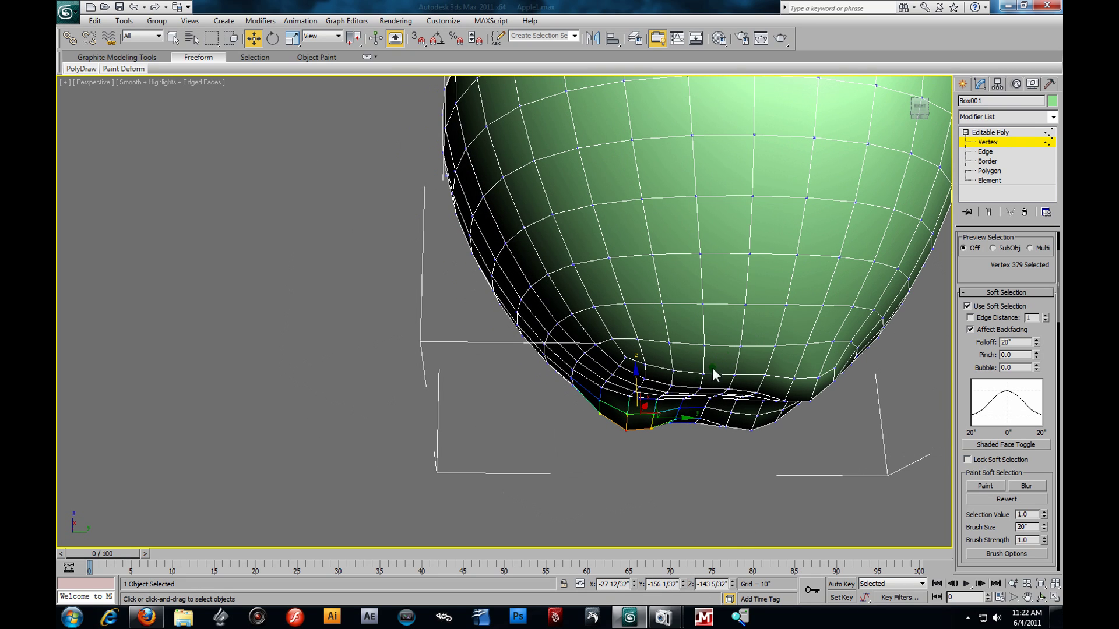
click(671, 386)
drag(662, 347, 667, 369)
Select the vertices of the right-hand bottom lobe in the Front view and move them upward.
key(alt+w)
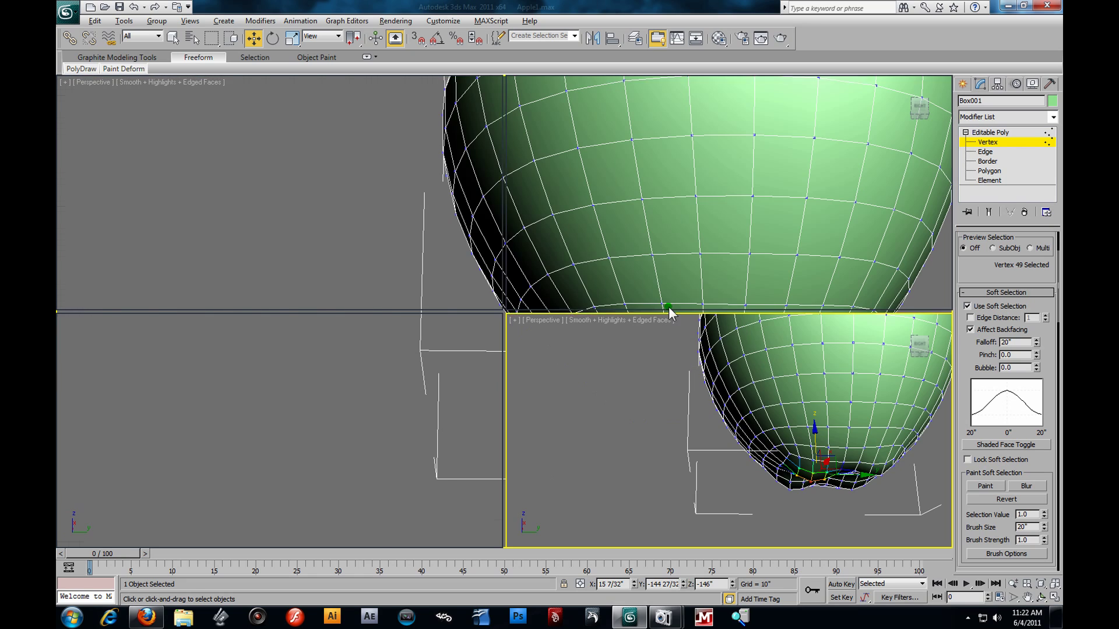
middle_drag(689, 211, 714, 211)
scroll(714, 211, down, 2)
scroll(749, 250, up, 2)
scroll(757, 248, down, 2)
scroll(756, 230, up, 2)
drag(761, 275, 761, 217)
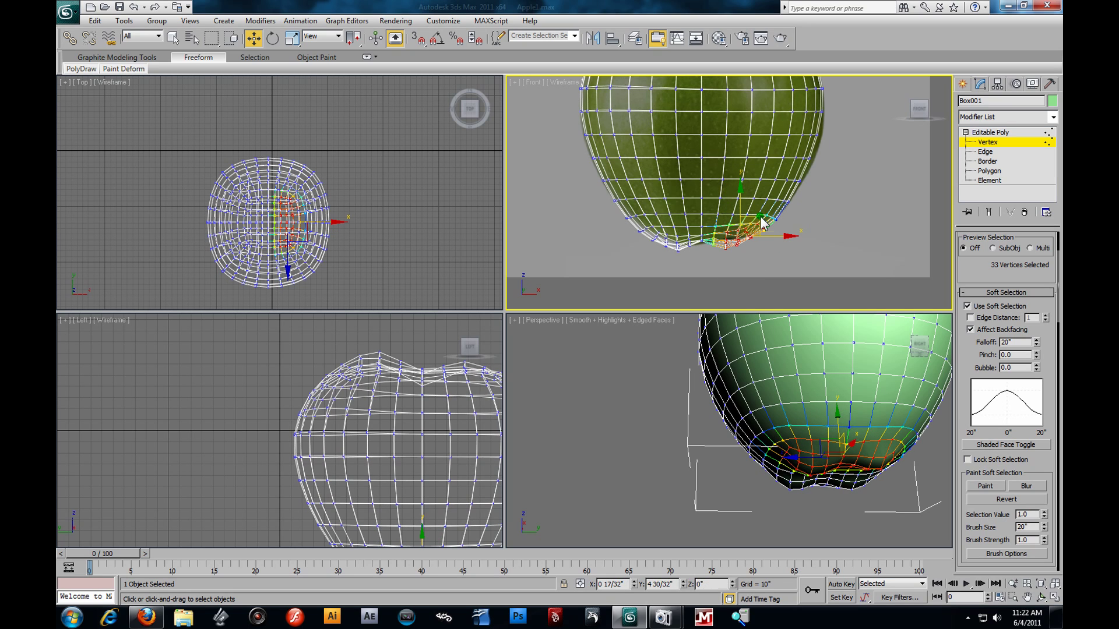
scroll(786, 458, down, 3)
Leave Vertex level, hide the edged faces in the Perspective view and examine the apple's reshaped surface.
key(alt+w)
alt+middle_drag(624, 333, 775, 280)
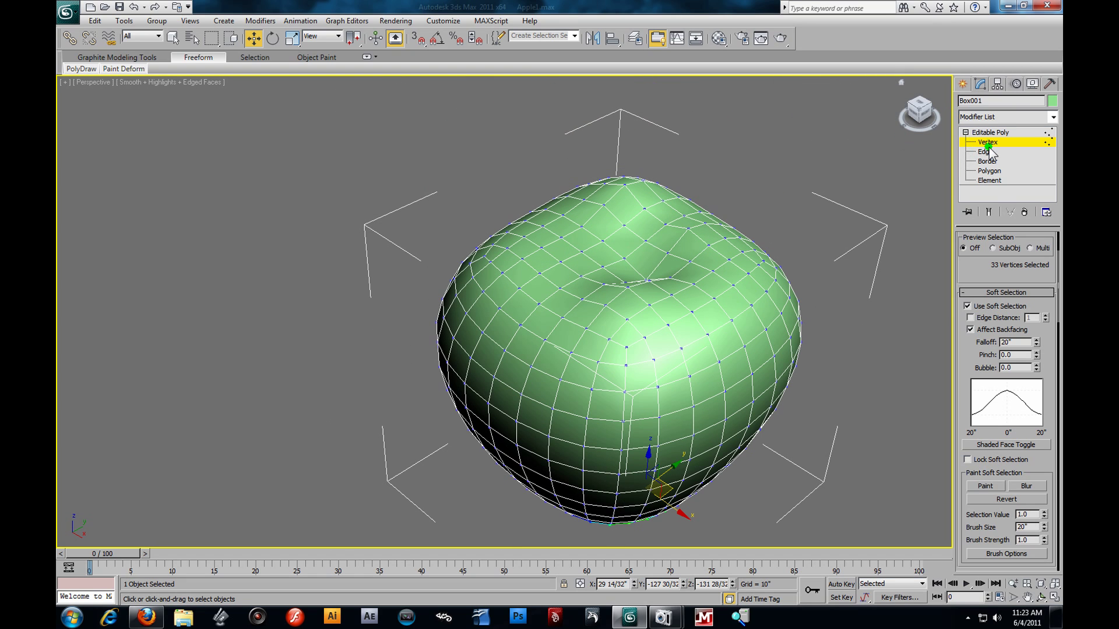
click(922, 169)
key(F4)
alt+middle_drag(764, 359, 770, 312)
click(533, 289)
alt+middle_drag(534, 289, 917, 201)
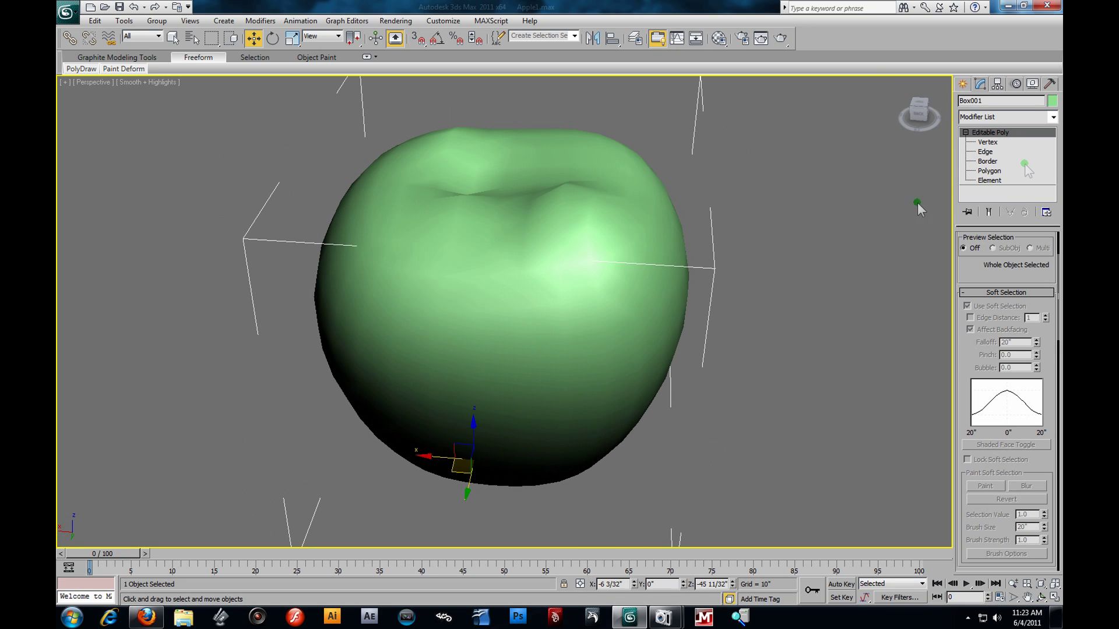
Apply a TurboSmooth modifier to the apple and compare the smoothed mesh with the Front reference image.
click(1053, 116)
scroll(1014, 408, down, 15)
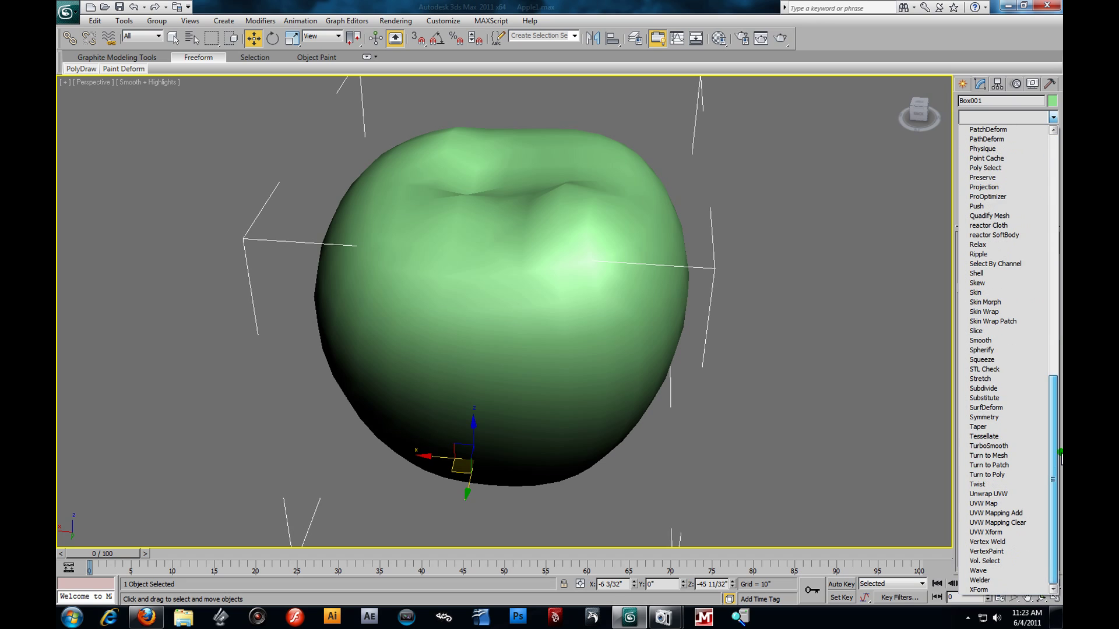
click(1016, 446)
alt+middle_drag(580, 325, 539, 299)
scroll(485, 315, down, 3)
key(alt+w)
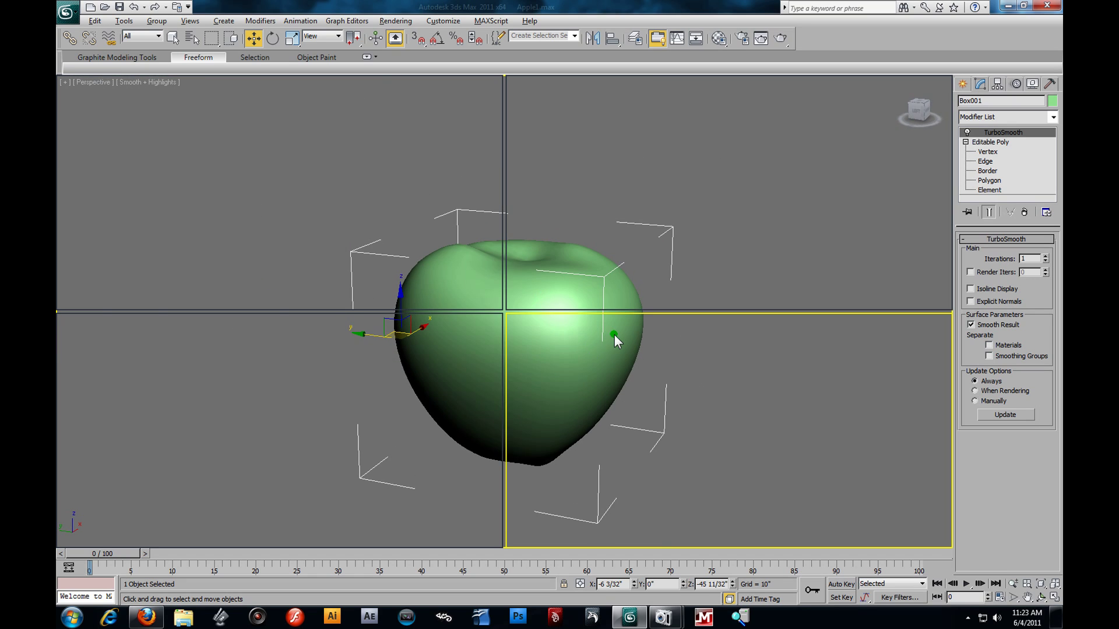
middle_drag(771, 194, 768, 254)
scroll(768, 251, down, 3)
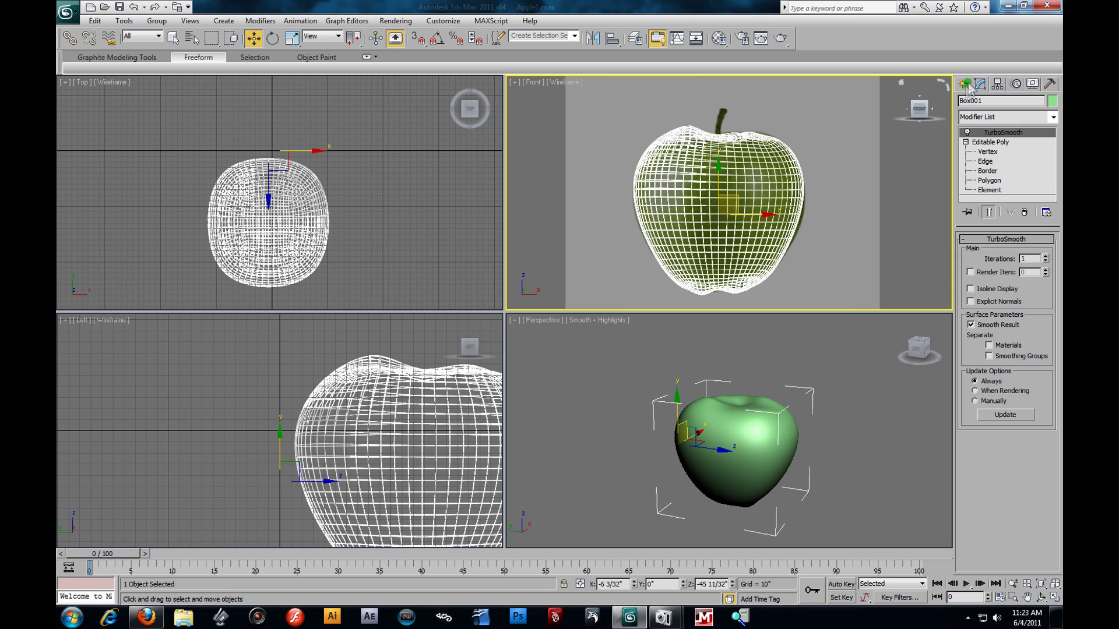
scroll(749, 167, up, 3)
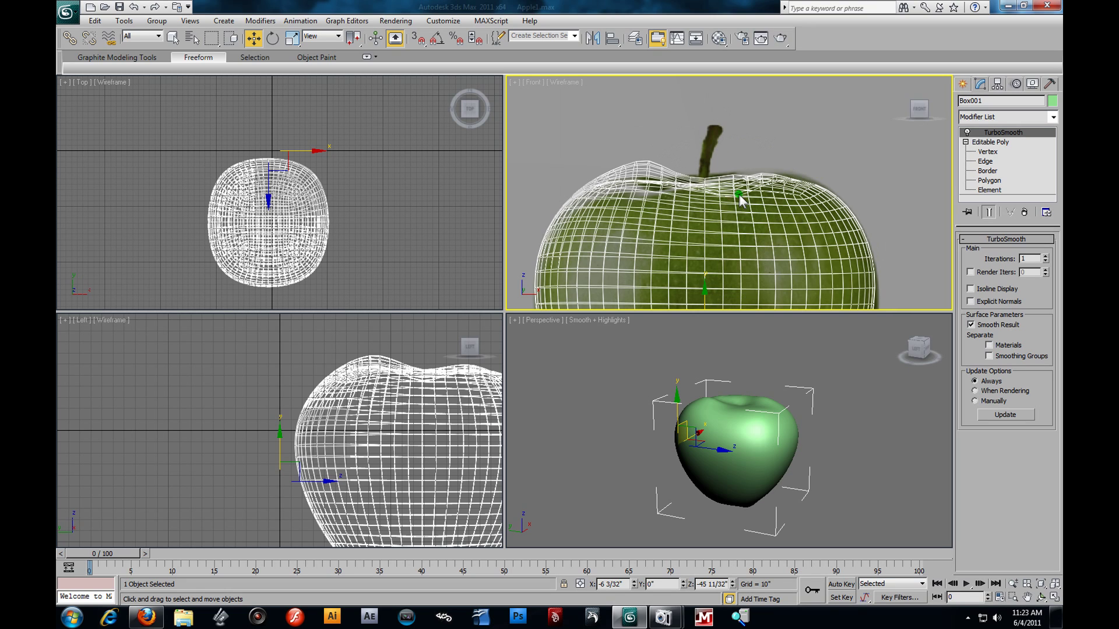
click(960, 85)
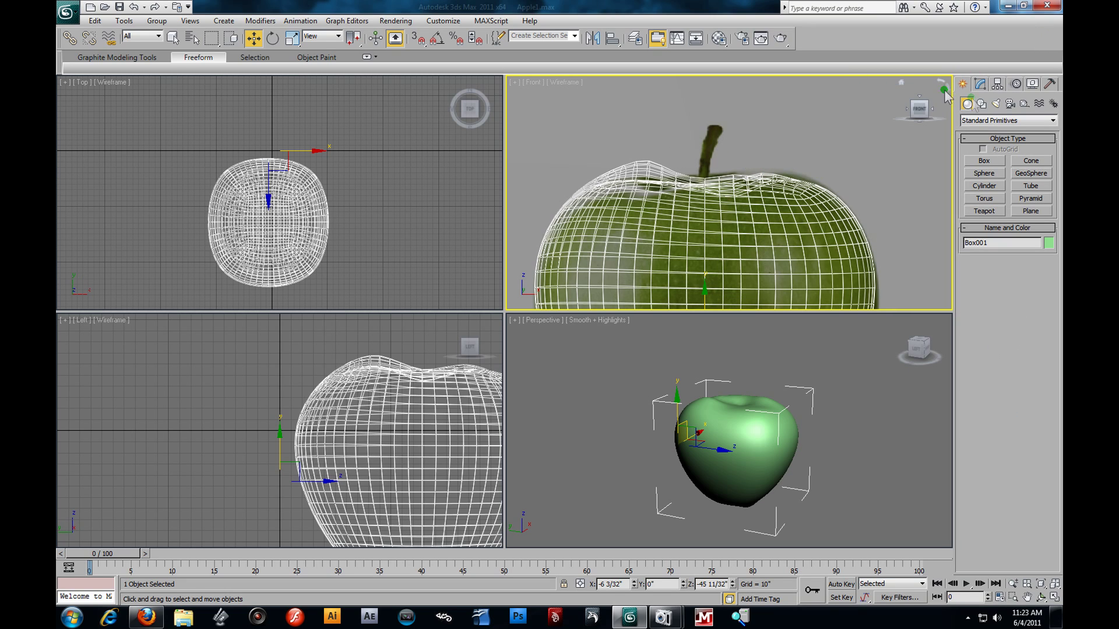
click(985, 186)
scroll(317, 205, up, 3)
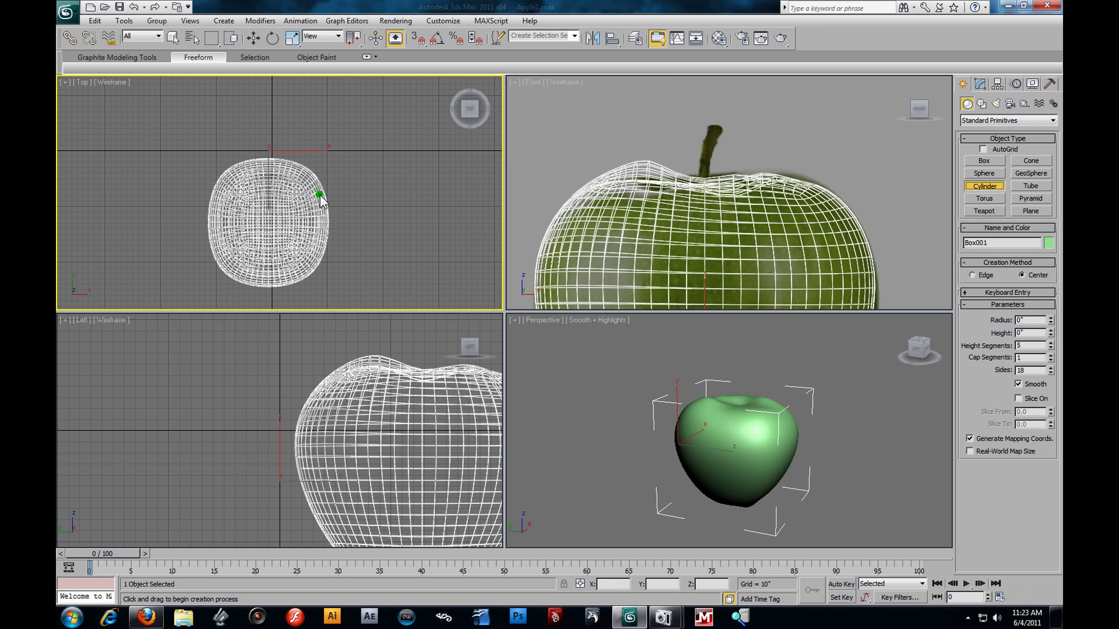
Center the apple's pivot to the object using Affect Pivot Only, with uniform scaling as the active transform.
click(293, 38)
scroll(302, 175, down, 2)
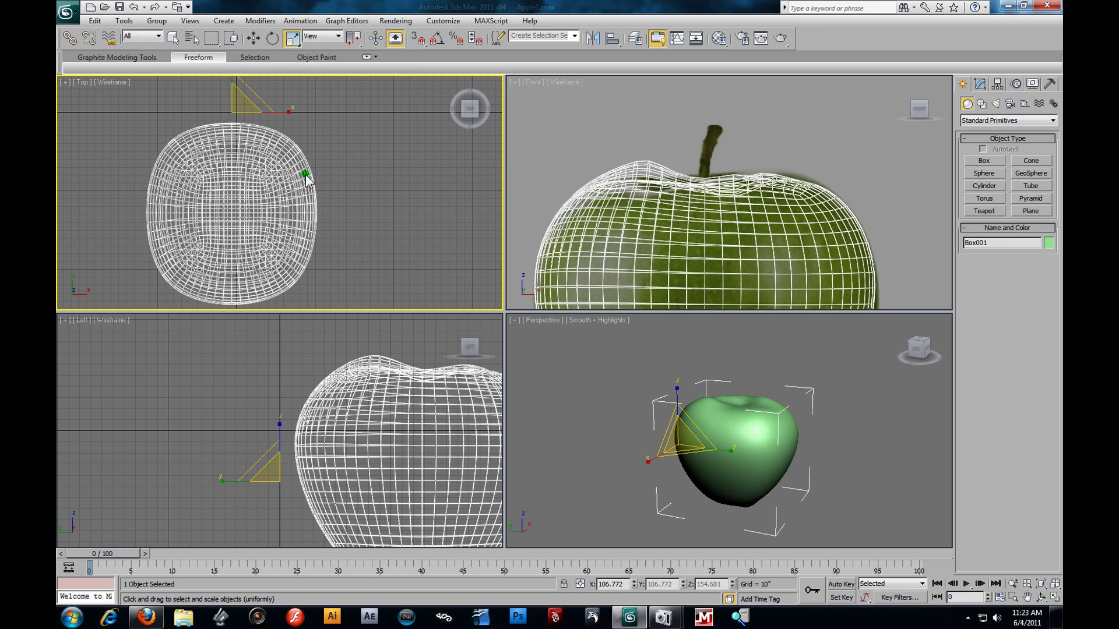
click(996, 84)
click(1010, 163)
click(1004, 222)
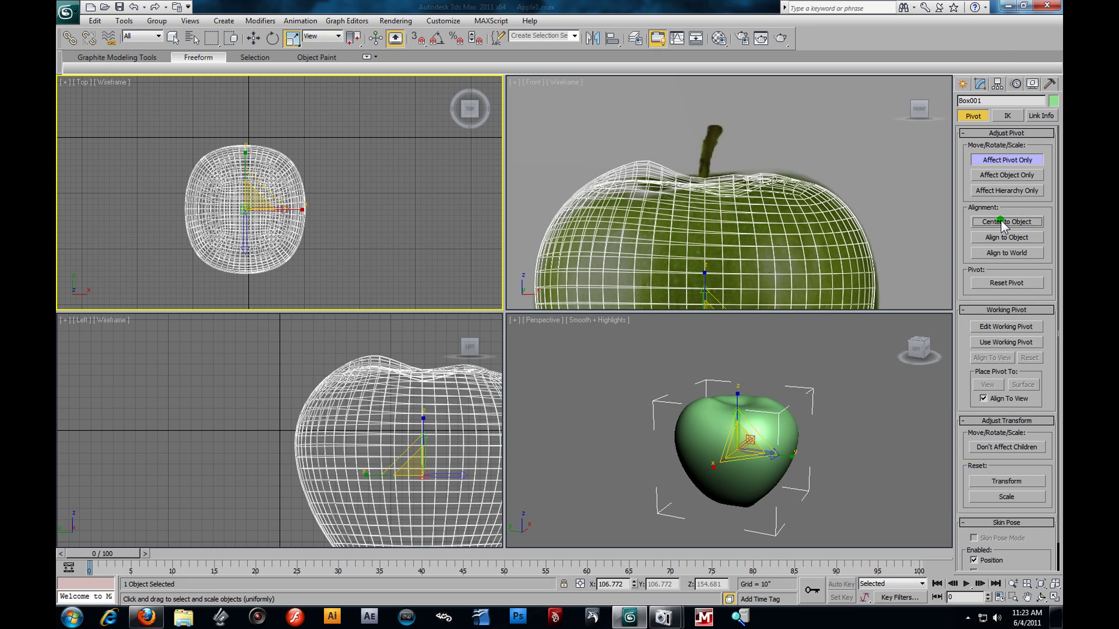
click(1007, 160)
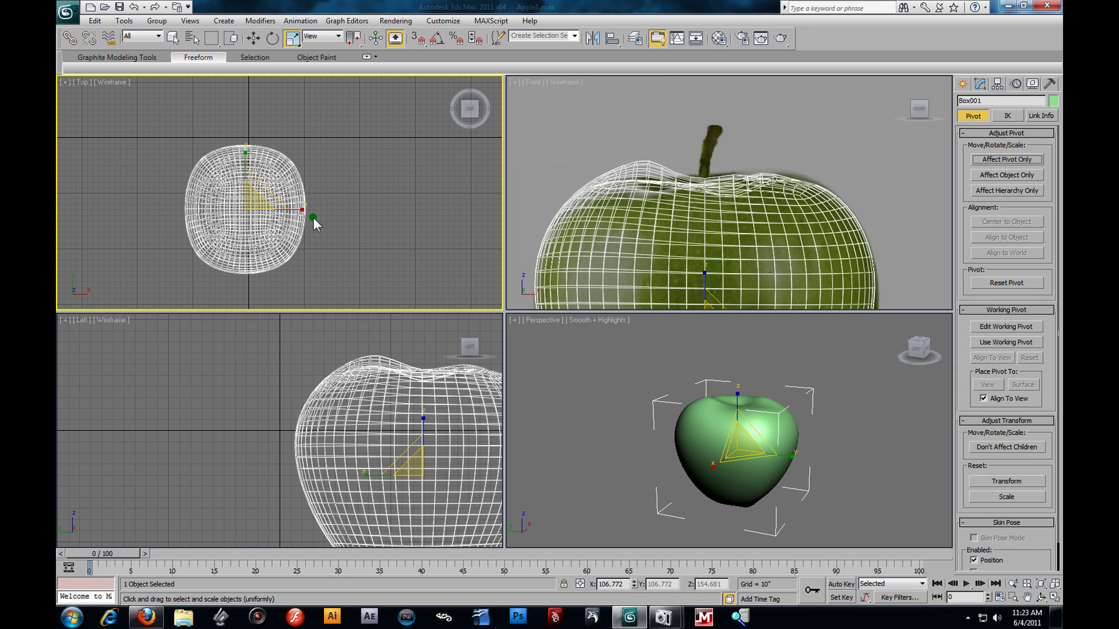
Scale the apple along X to about 111.26 and check its outline against the Front reference image.
drag(299, 208, 302, 207)
scroll(682, 189, down, 6)
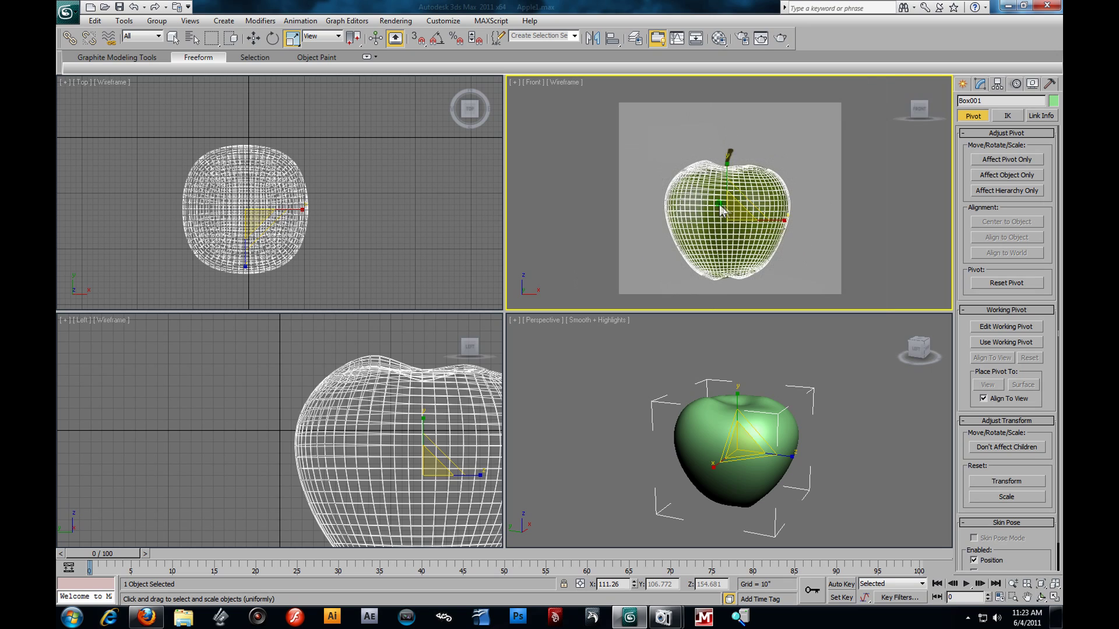
scroll(723, 210, up, 2)
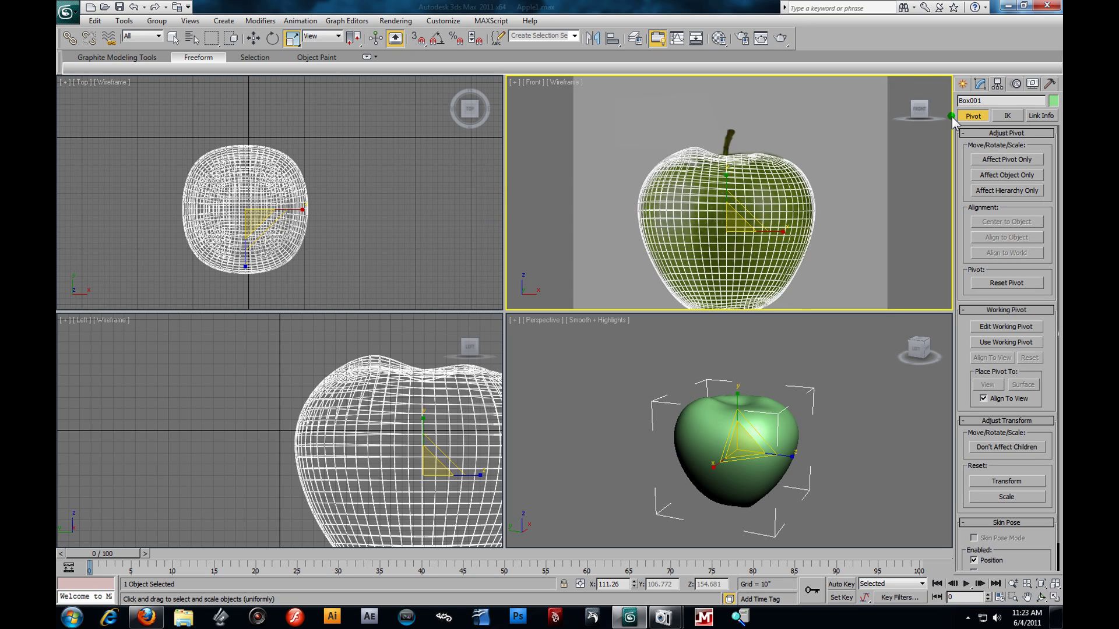
Create a thin stem cylinder with a radius of about 6 4/32" beside the apple in the Top view.
click(962, 85)
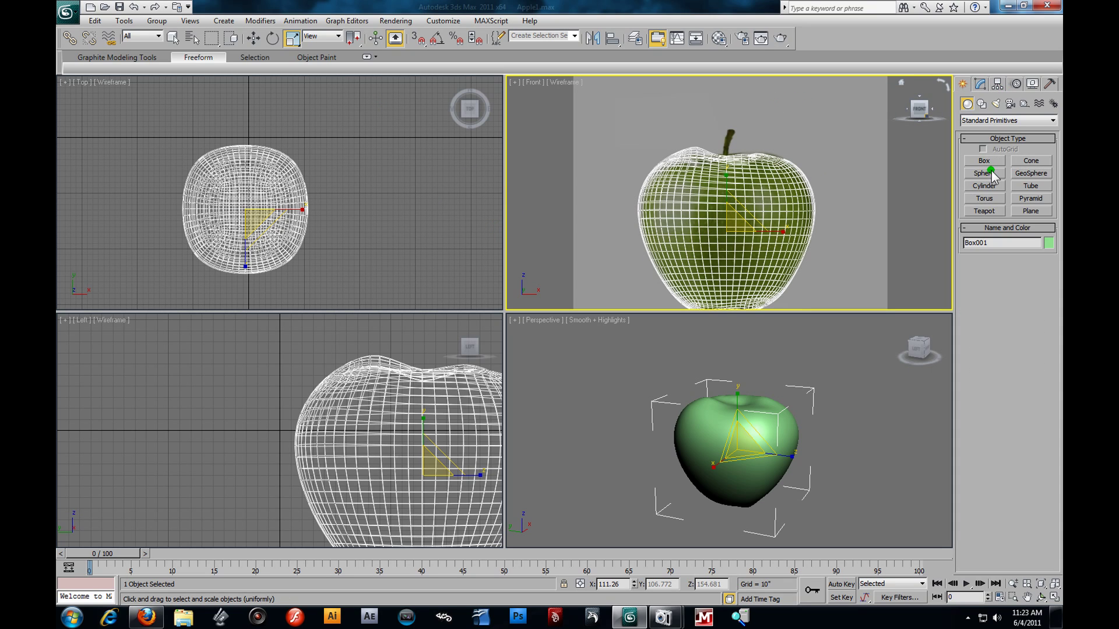
click(988, 187)
scroll(321, 220, up, 5)
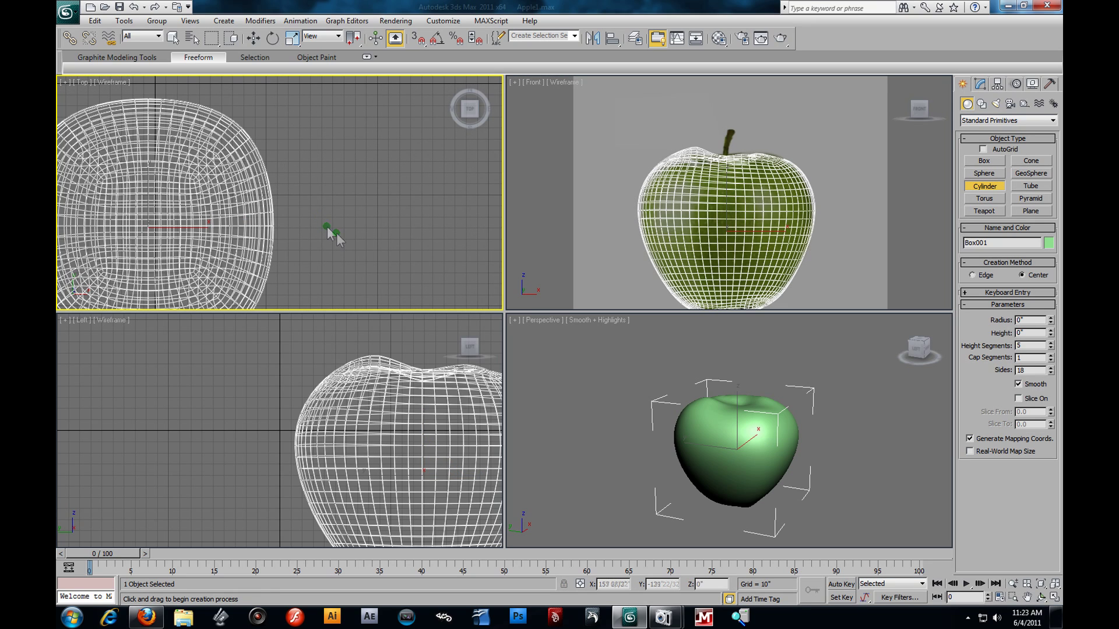
drag(334, 229, 335, 239)
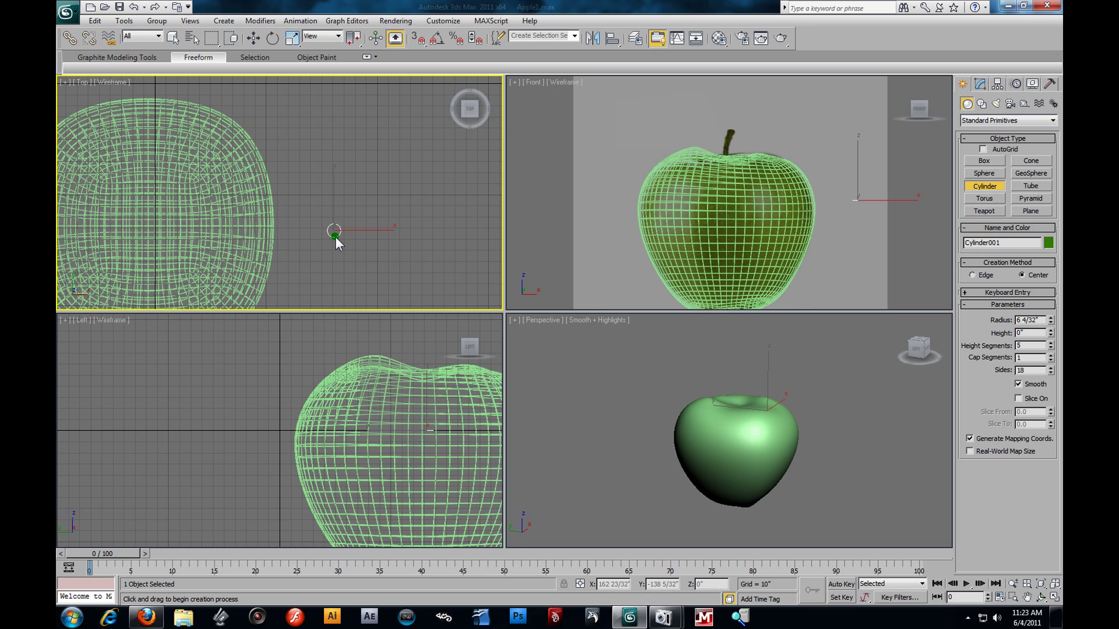
click(345, 162)
Move the stem cylinder above the apple in the Front view and center it over the apple in the Top view.
key(w)
scroll(846, 216, up, 4)
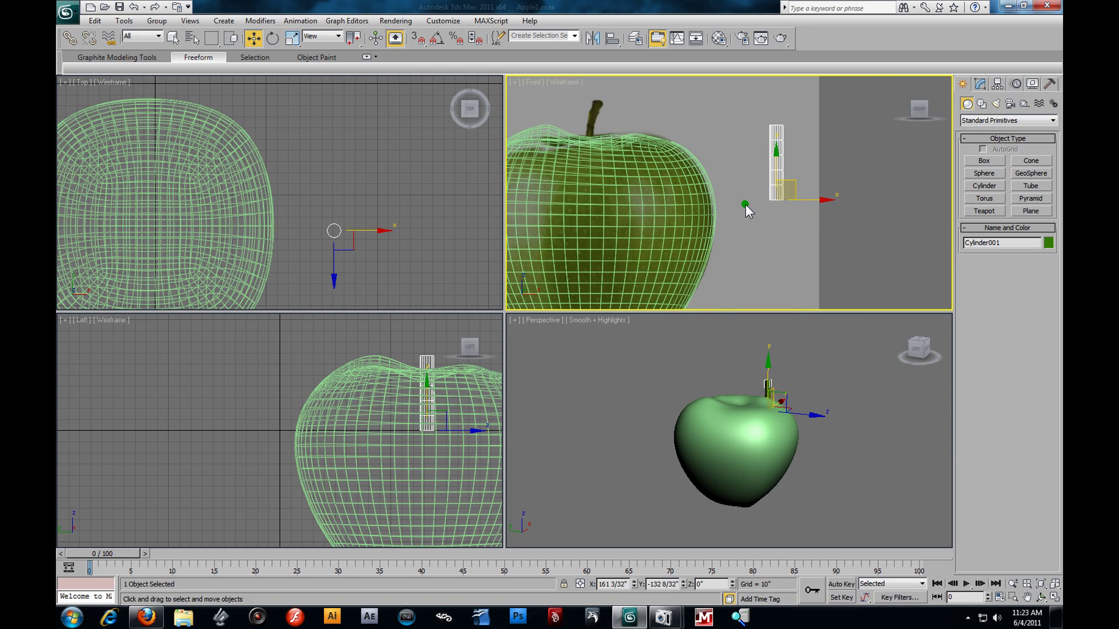
scroll(827, 259, down, 2)
drag(823, 260, 735, 214)
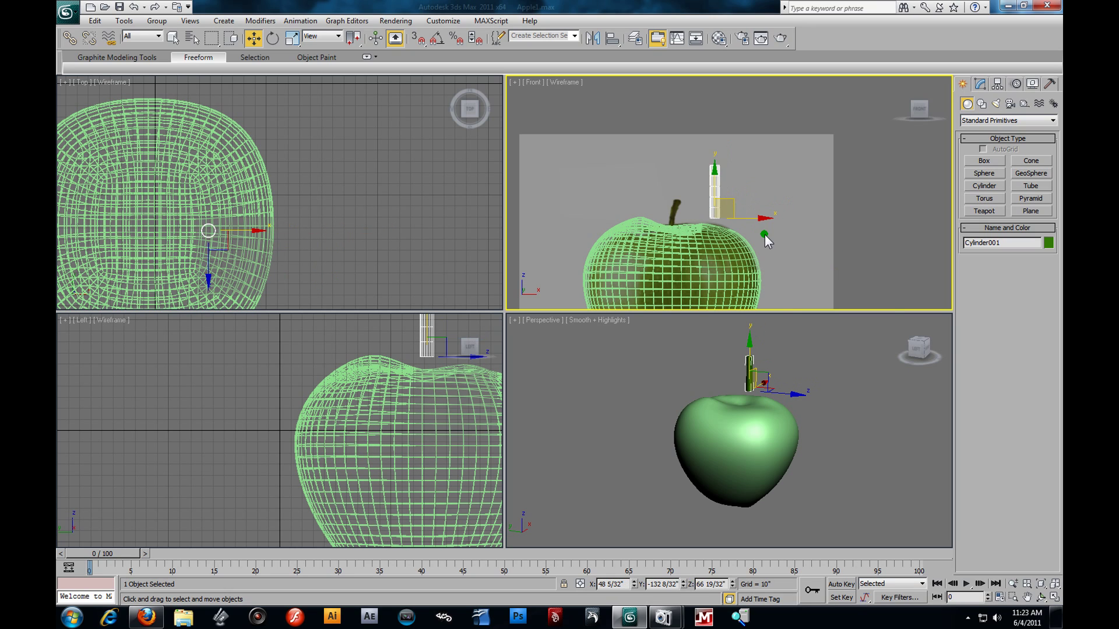
scroll(752, 234, up, 2)
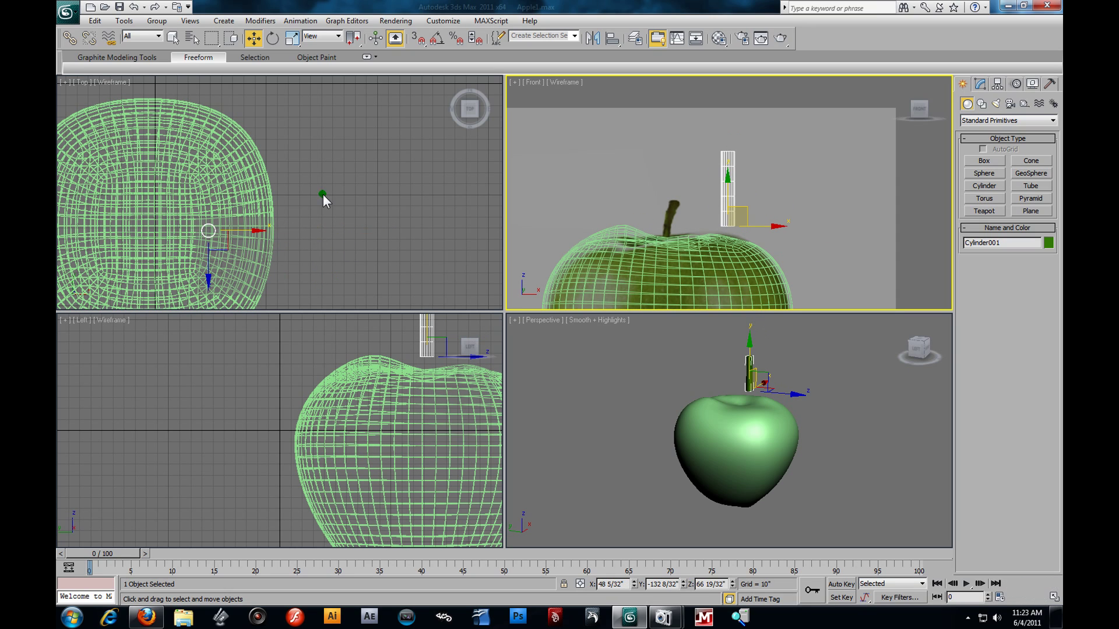
scroll(323, 194, down, 4)
shift+drag(313, 184, 271, 185)
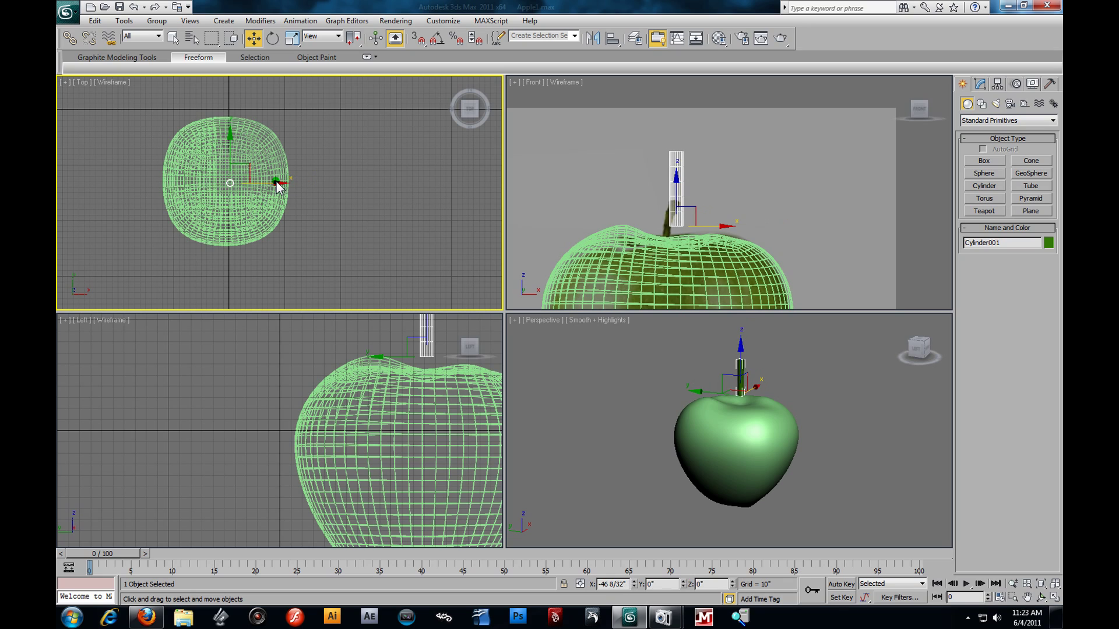
Select the apple mesh in the Front view and hide it, leaving the stem cylinder and reference image.
right_click(743, 257)
scroll(743, 257, up, 2)
scroll(730, 239, down, 1)
middle_drag(730, 236, 727, 187)
scroll(768, 201, down, 2)
click(749, 223)
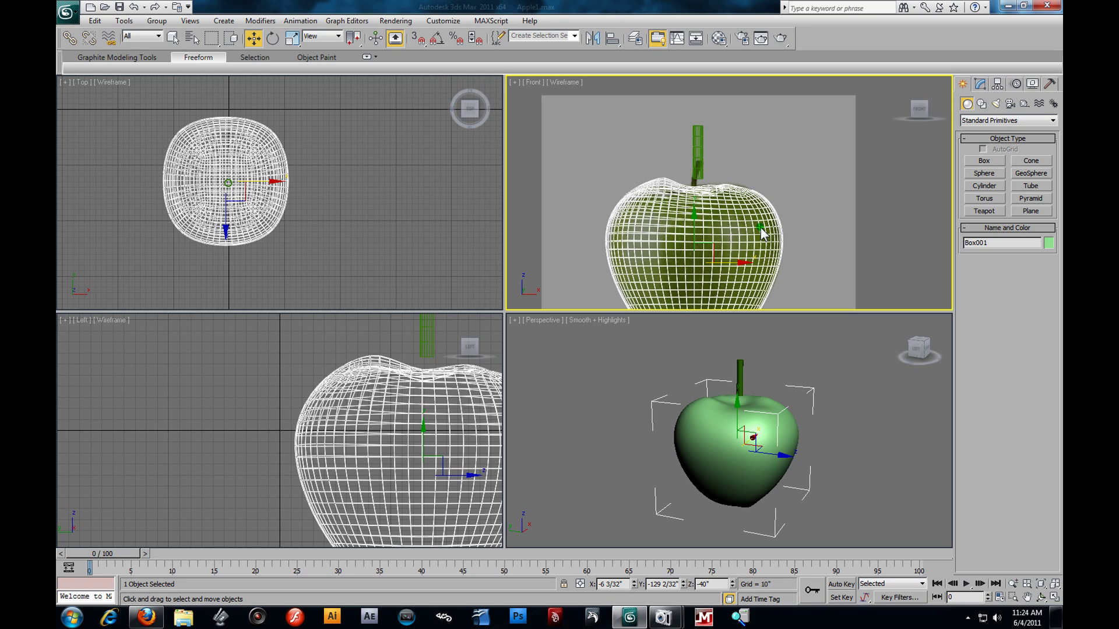
right_click(762, 232)
click(781, 198)
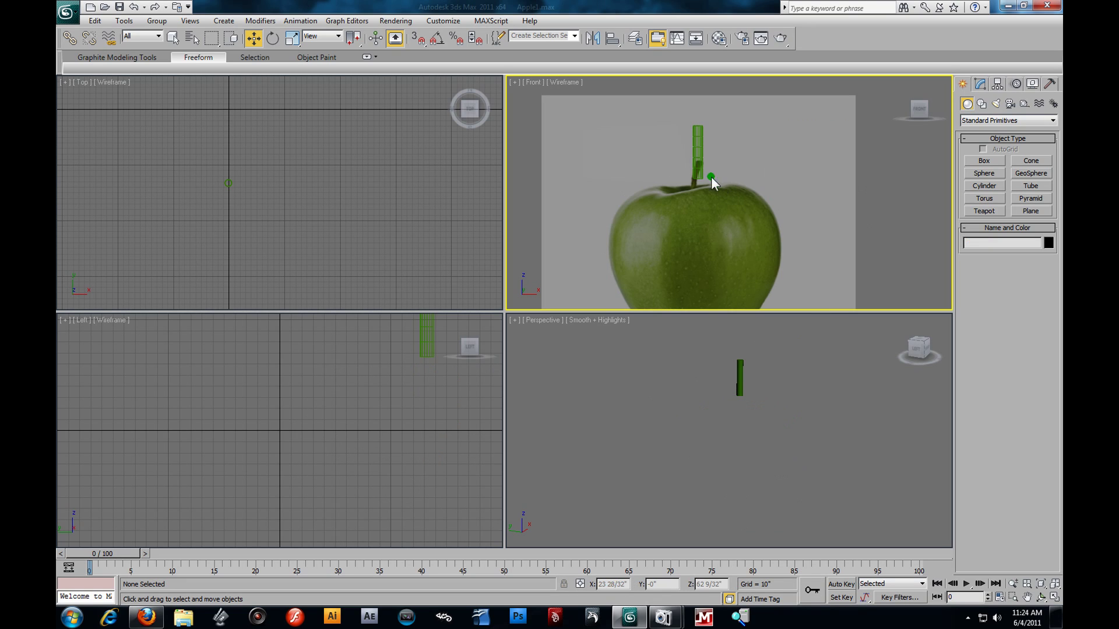
Scale the stem cylinder uniformly to about 63.66% and position it over the reference image's stem in the Front view.
click(700, 162)
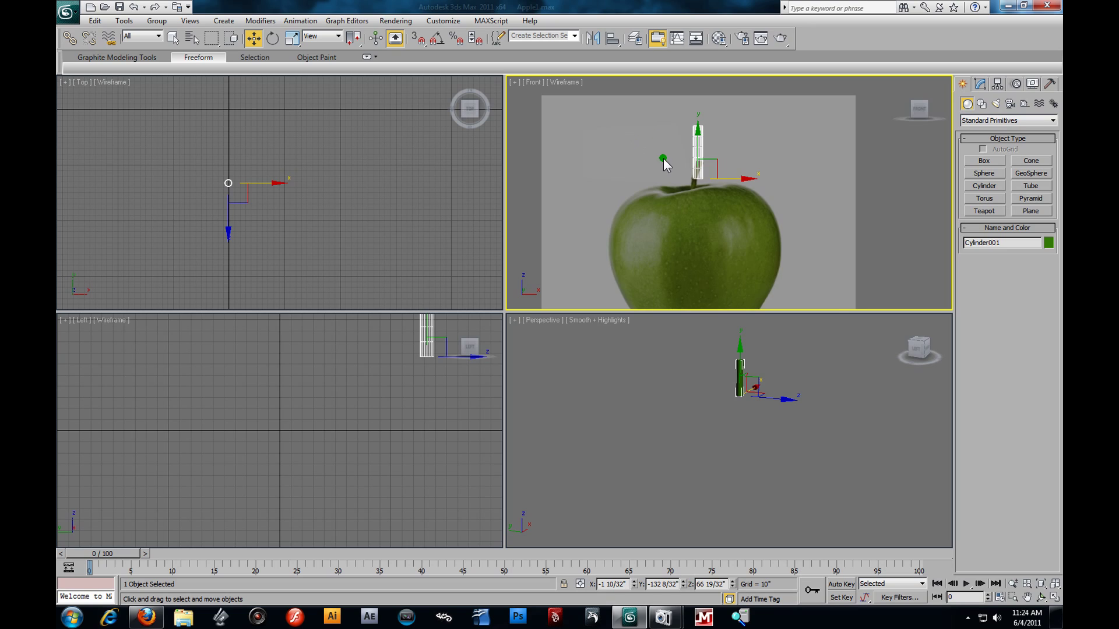
scroll(705, 193, up, 4)
drag(695, 192, 686, 219)
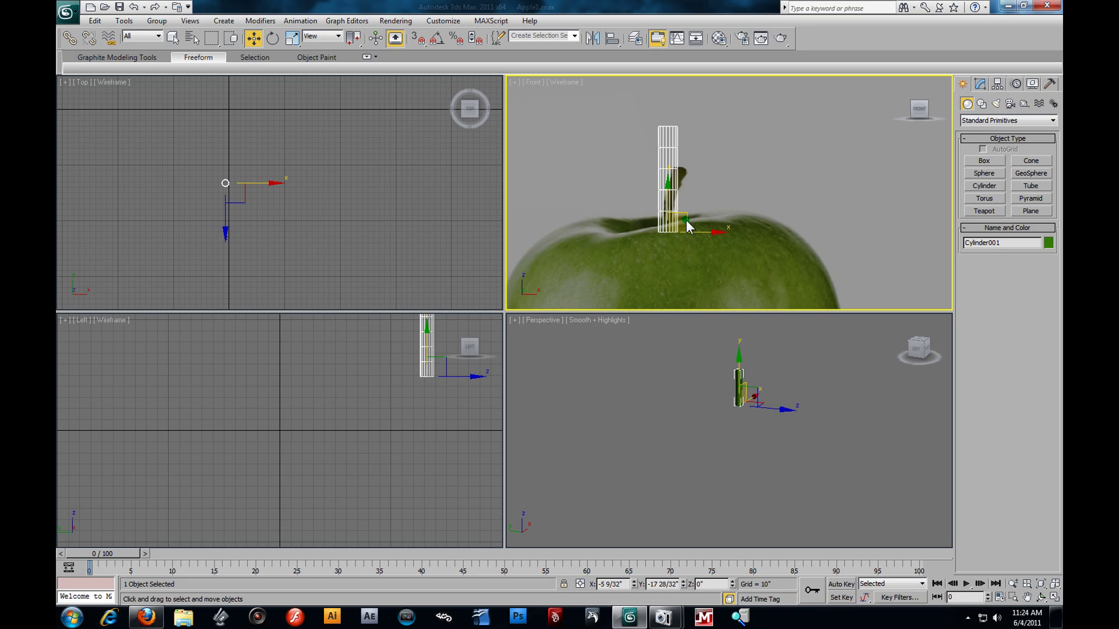
click(293, 38)
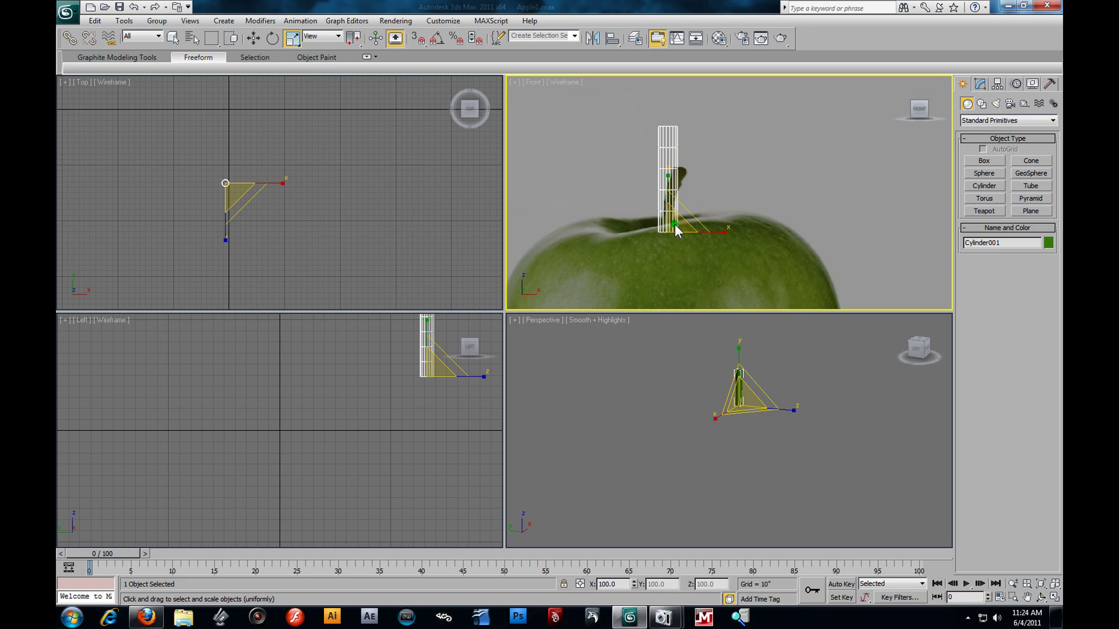
mouse_move(679, 254)
mouse_down()
mouse_move(684, 281)
mouse_move(681, 261)
mouse_up()
key(w)
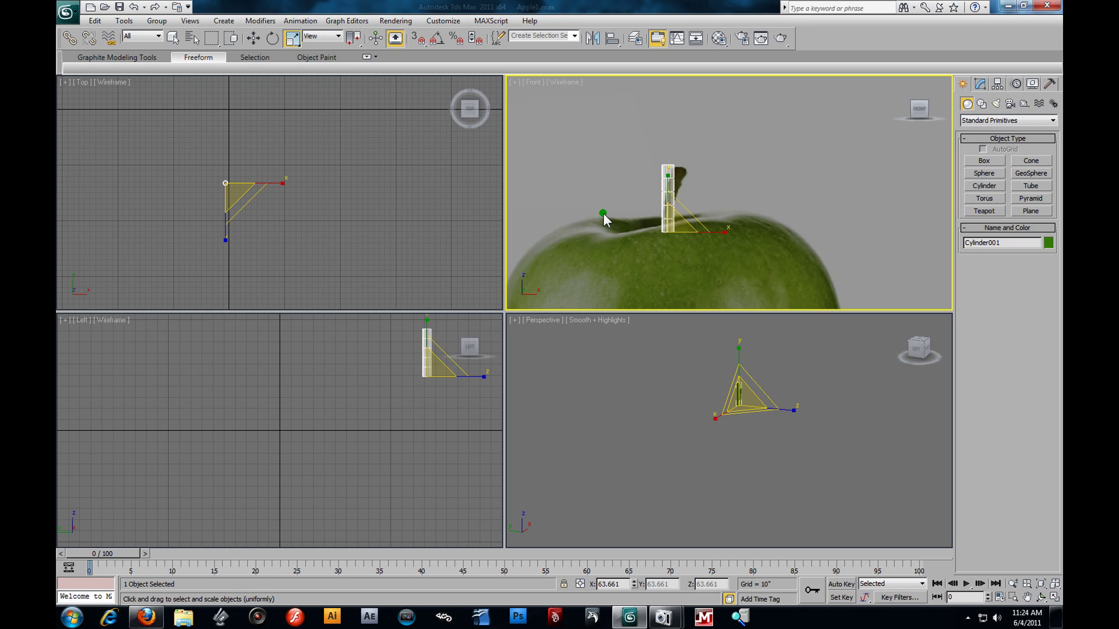
scroll(688, 208, up, 3)
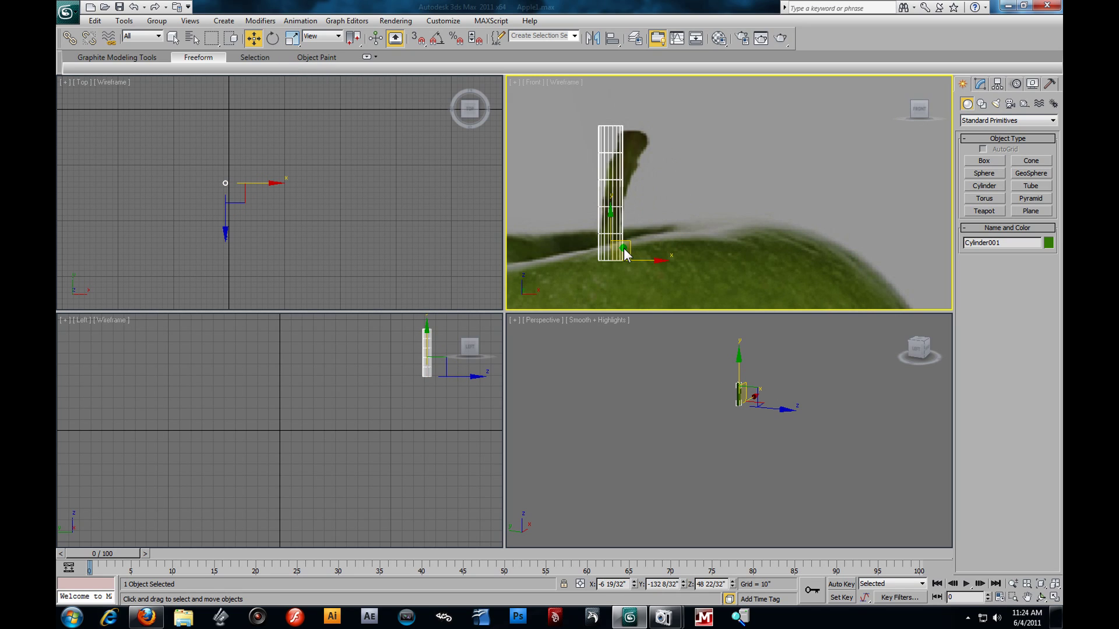
drag(630, 245, 631, 235)
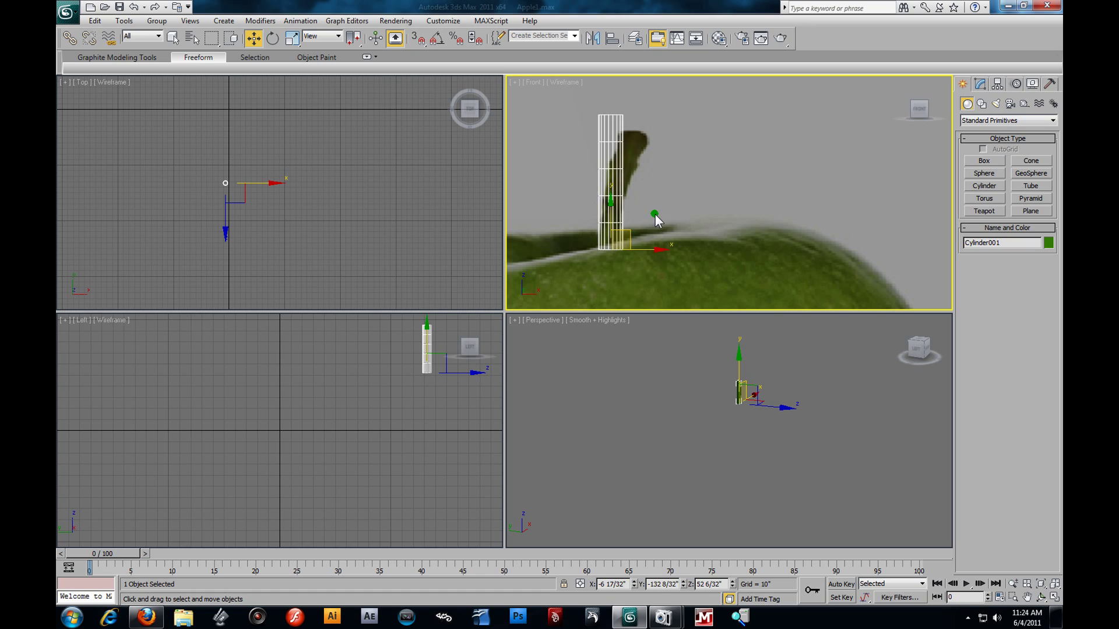
Show edged faces in the Perspective view and set the stem cylinder's sides to 8.
click(982, 85)
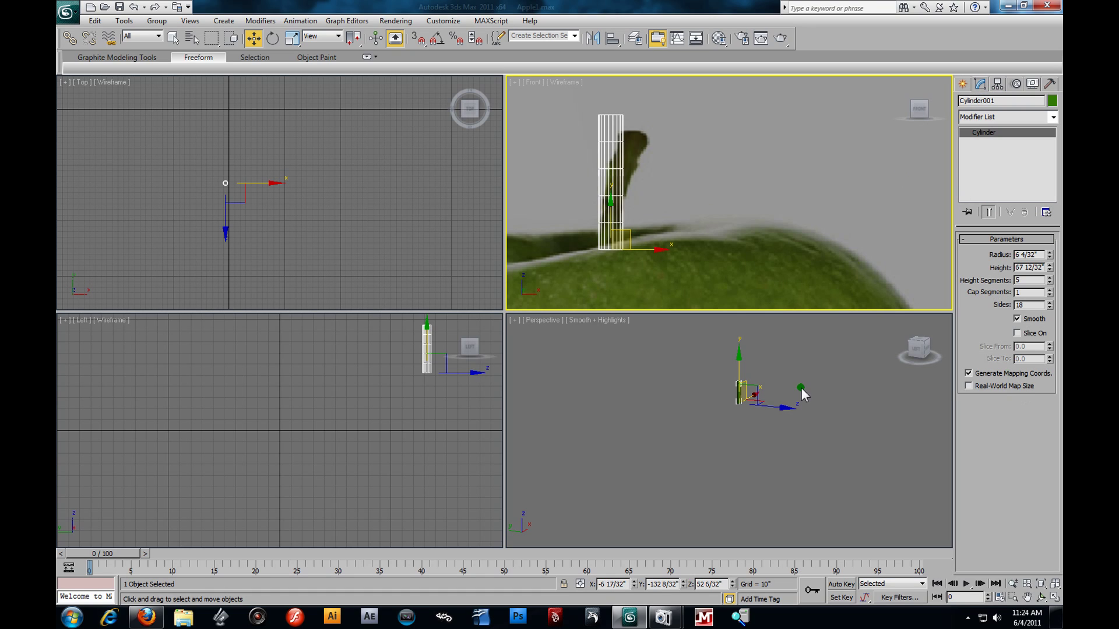
key(z)
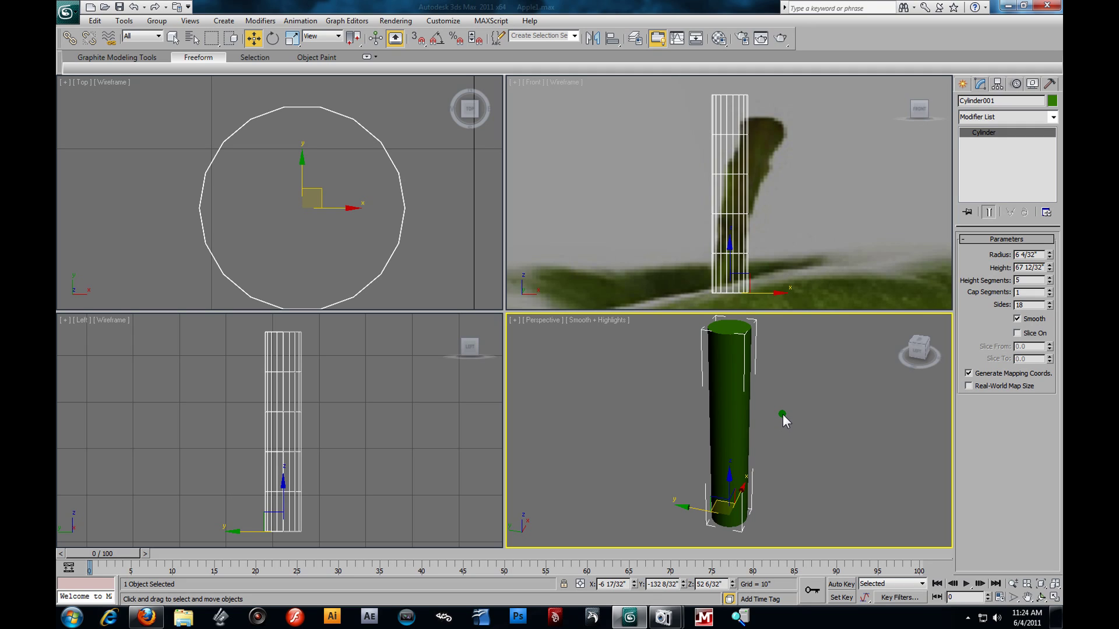
key(F4)
alt+middle_drag(782, 414, 790, 425)
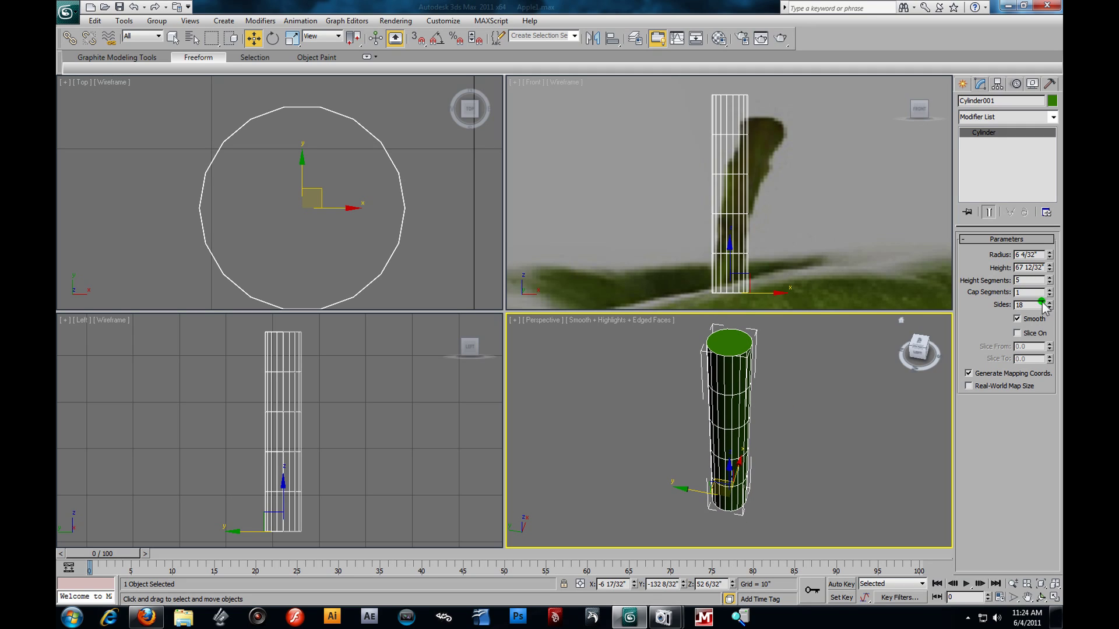
text(8)
key(Return)
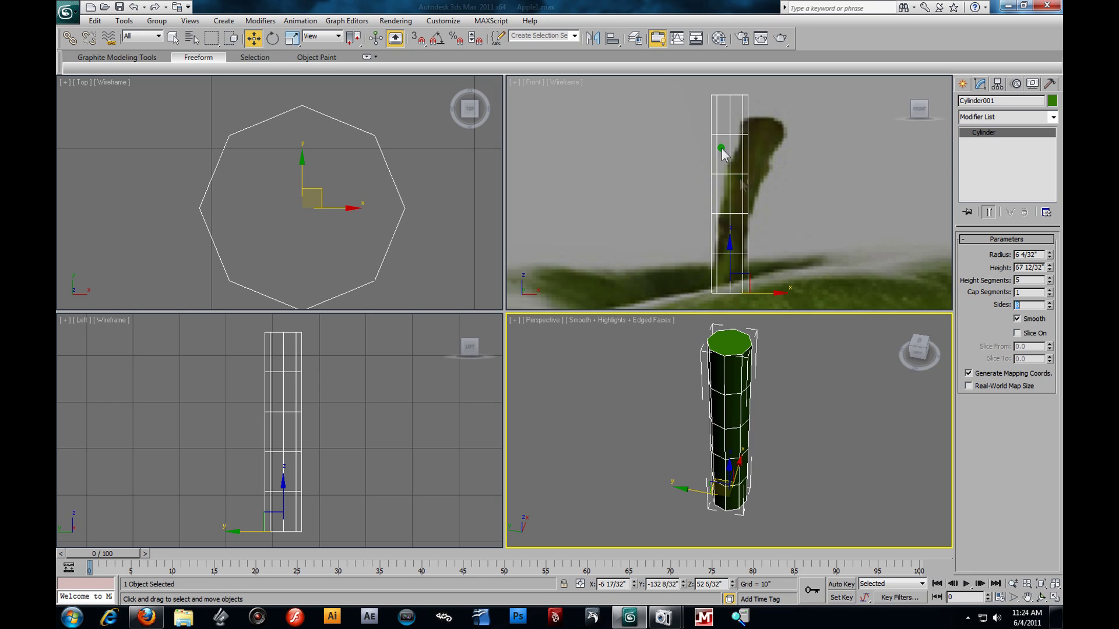
Apply a Taper modifier to the stem with an amount of 0.41 and a curve of -2.19.
click(1053, 117)
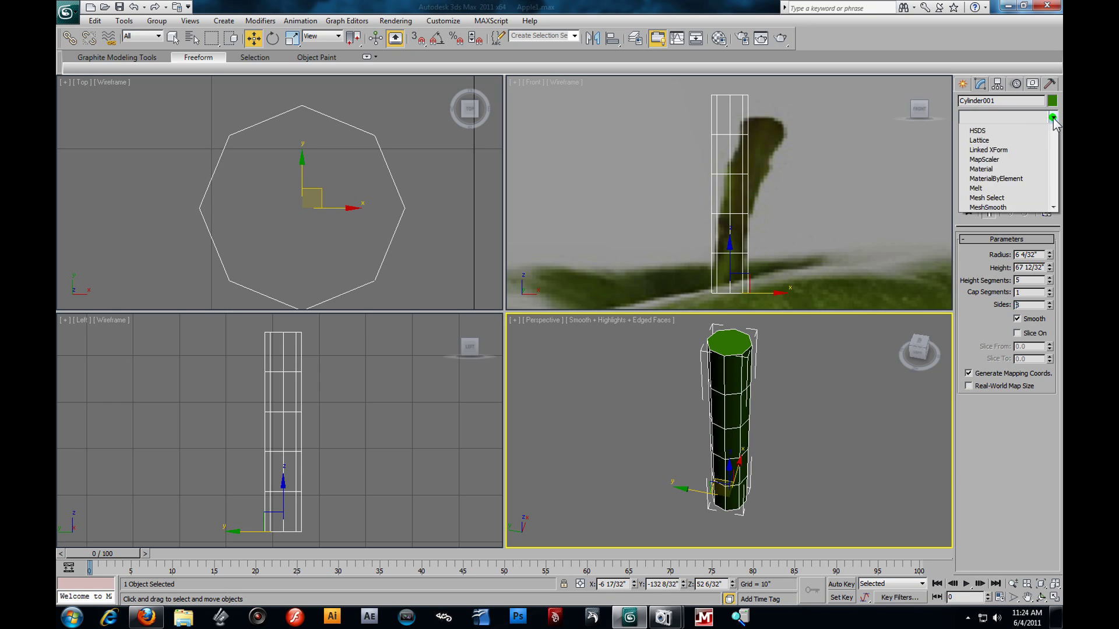
drag(1052, 171, 1052, 444)
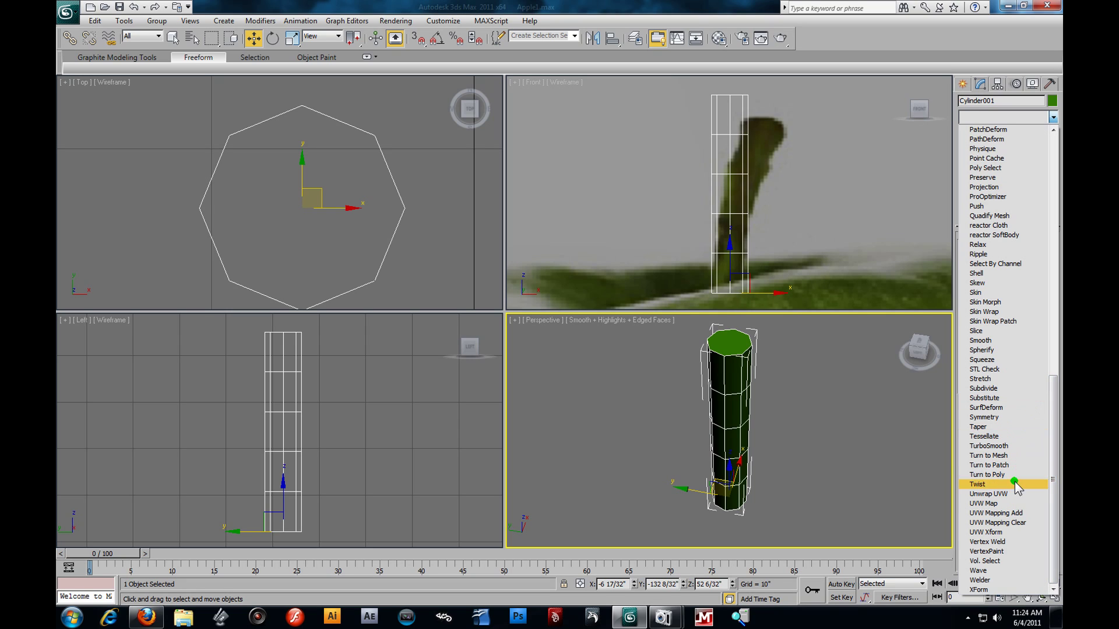
click(999, 426)
drag(1035, 260, 1043, 373)
drag(1036, 264, 1041, 297)
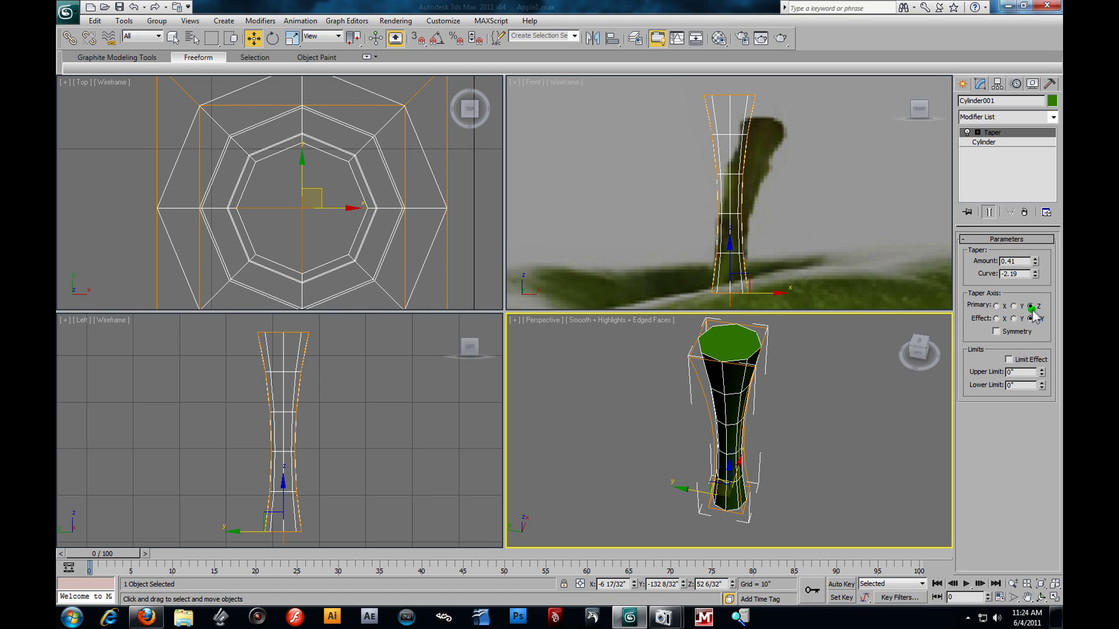
Add a Bend modifier to the stem with an angle of 30 along the Z axis to follow the reference's curve.
click(1054, 117)
click(977, 331)
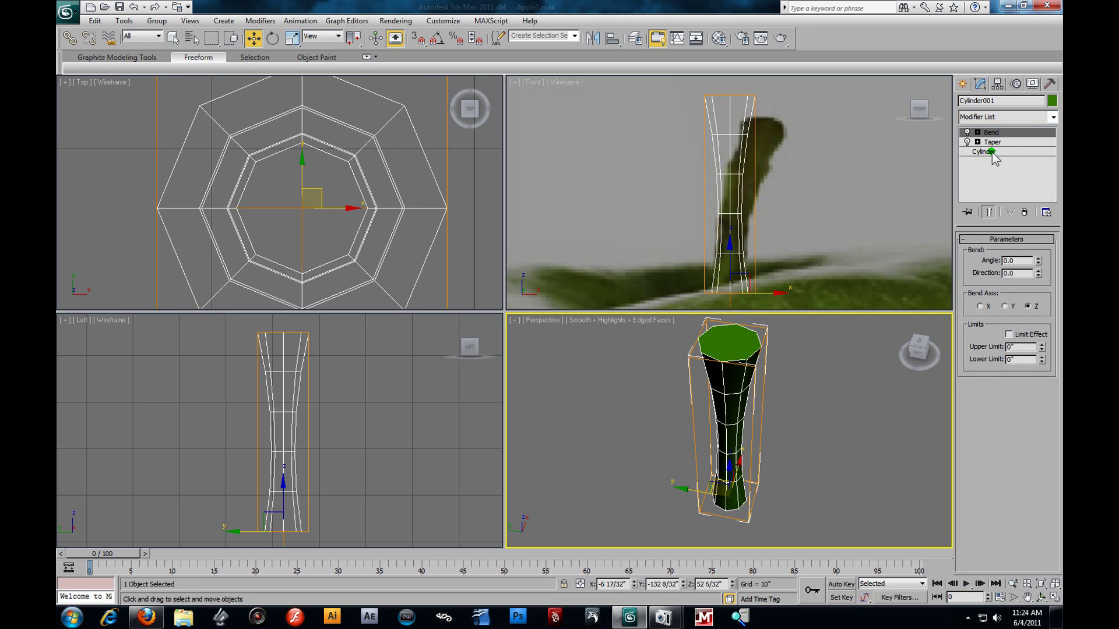
click(1004, 306)
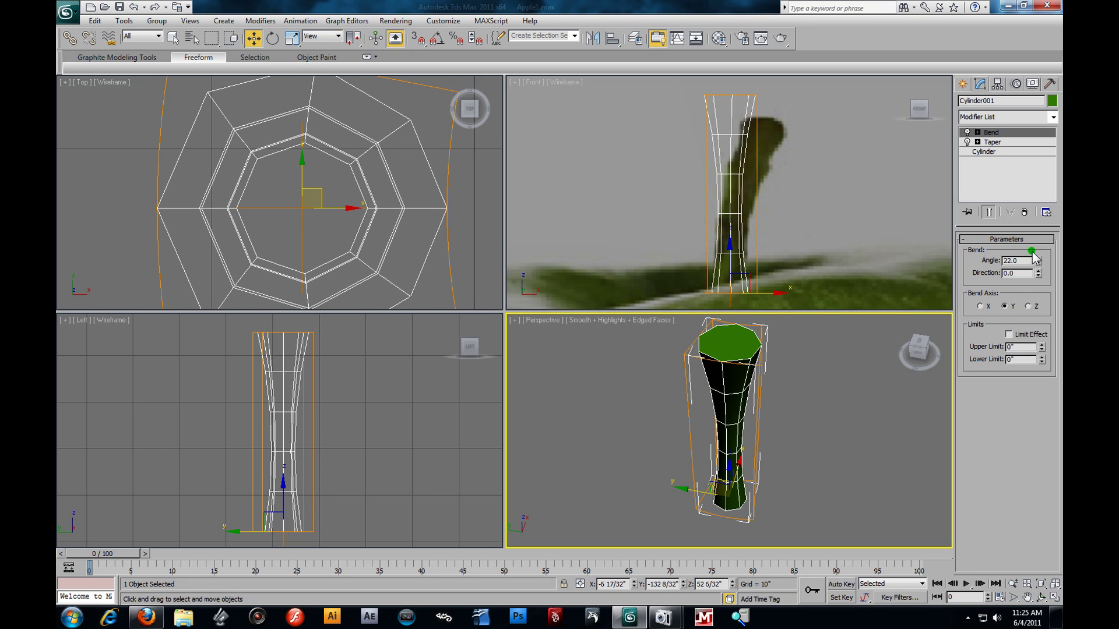
drag(1039, 259, 1049, 222)
click(1029, 306)
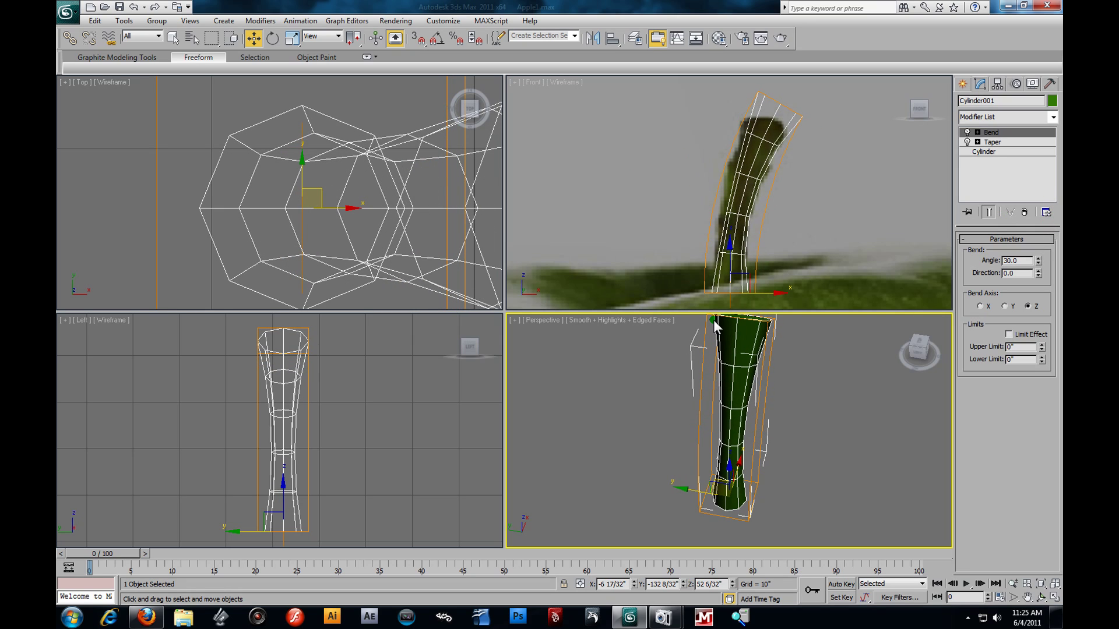
Collapse the stem's Taper and Bend modifiers into the mesh and convert it to an Editable Poly.
right_click(983, 152)
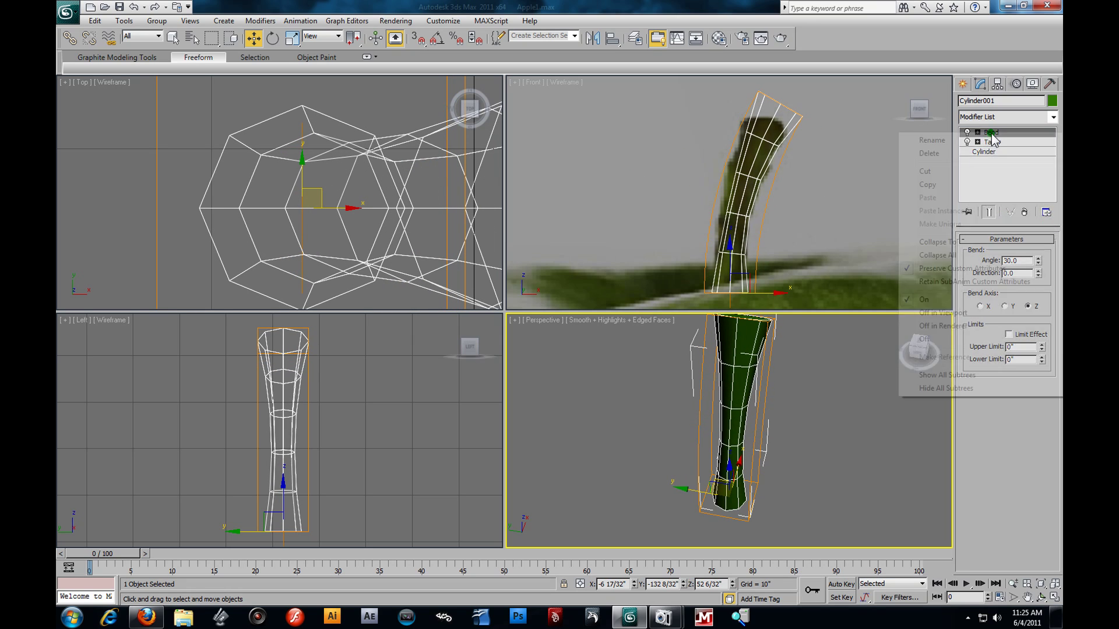
click(939, 242)
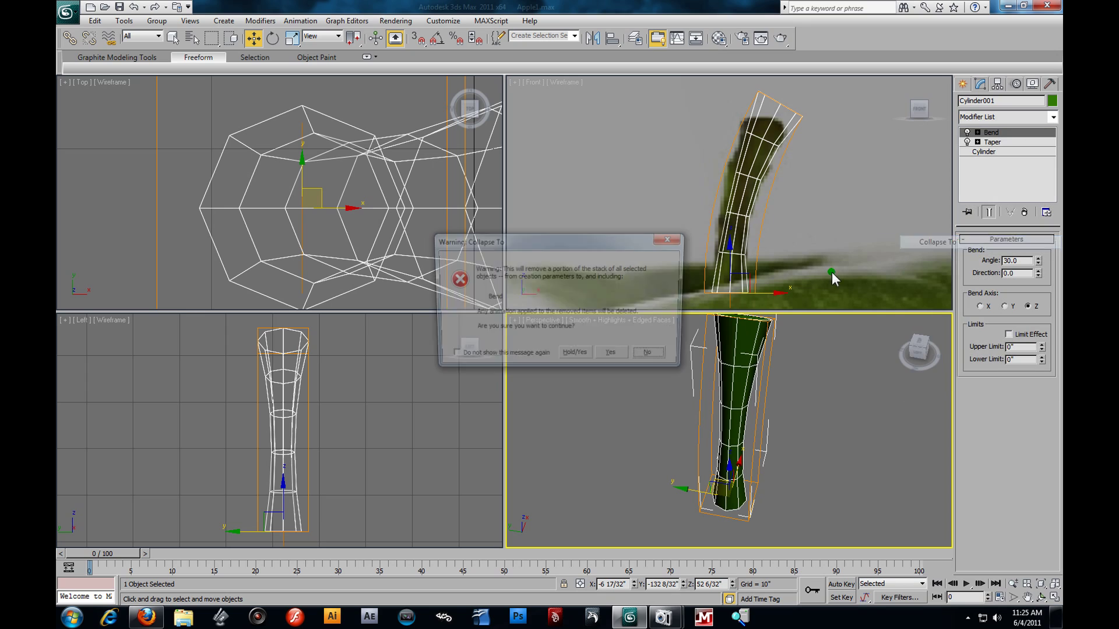
click(606, 357)
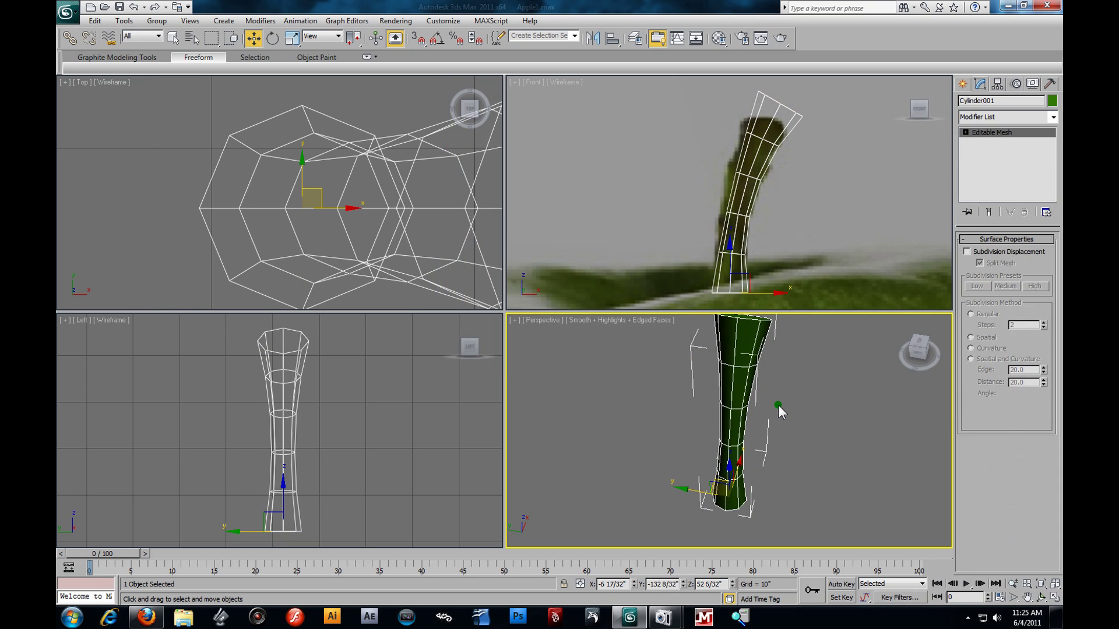
click(778, 404)
key(alt+w)
mouse_move(597, 295)
alt+middle_down()
mouse_move(595, 337)
mouse_move(607, 288)
alt+middle_up()
scroll(607, 288, up, 5)
click(589, 198)
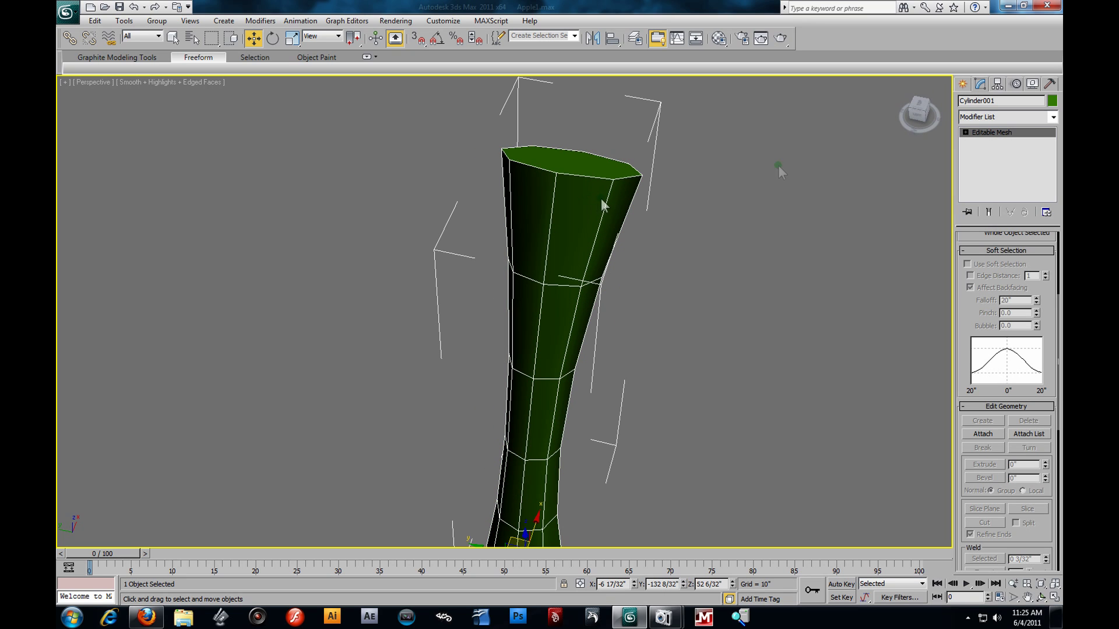
right_click(1016, 132)
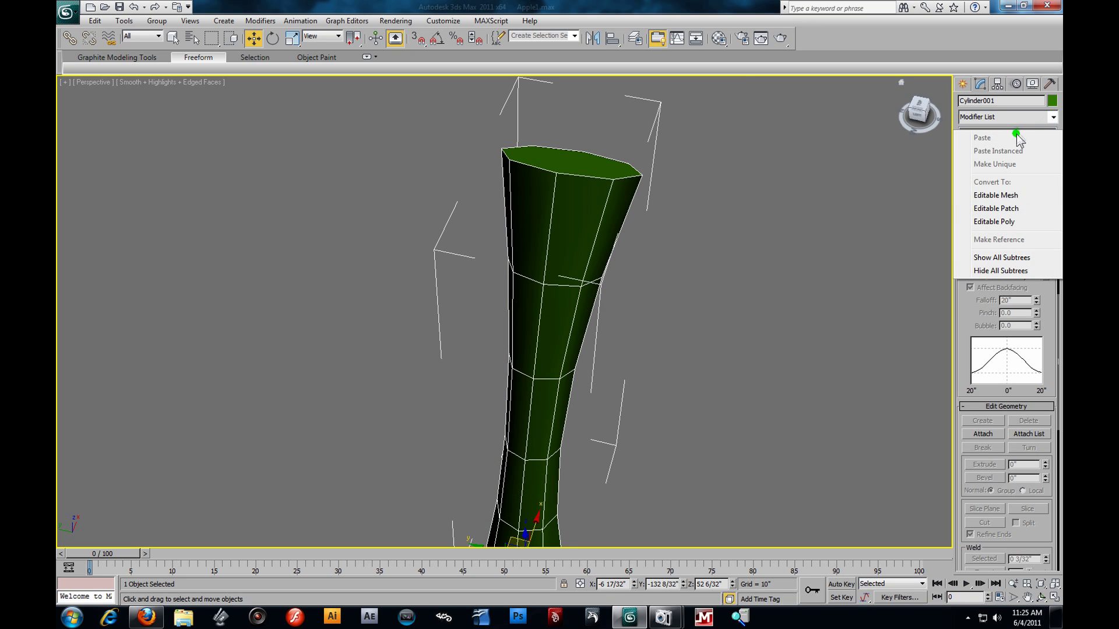
click(1022, 225)
Apply a TurboSmooth modifier with 2 iterations to the stem and inspect the rounded ends.
click(1054, 116)
scroll(999, 408, down, 15)
click(998, 447)
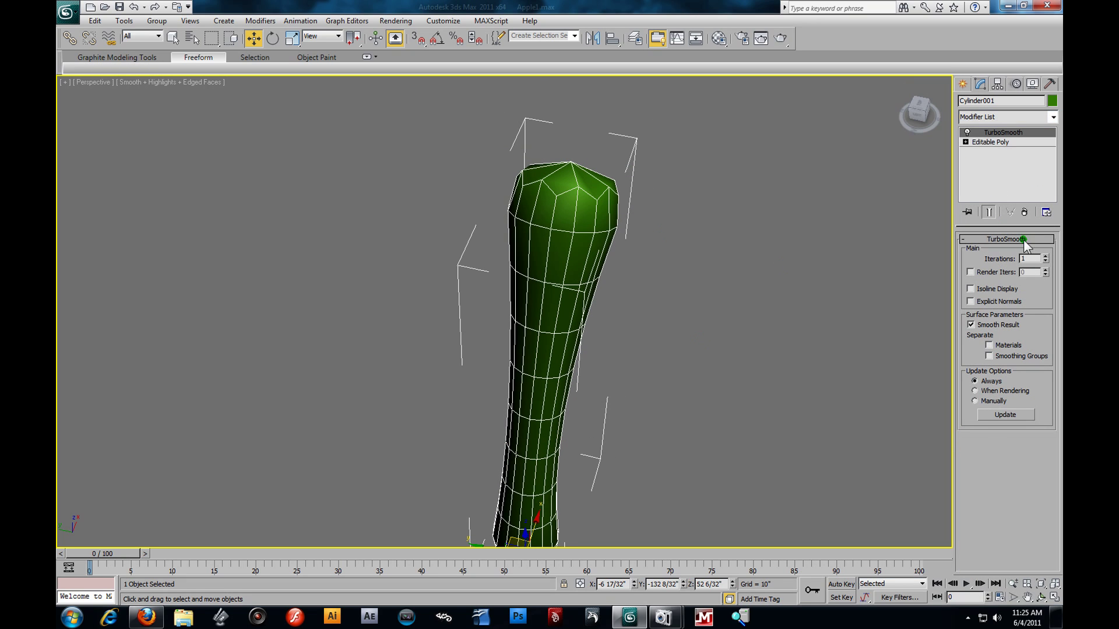
click(1046, 256)
scroll(669, 313, down, 2)
alt+middle_drag(669, 313, 715, 260)
Turn TurboSmooth off, delete the stem's bottom cap polygon, and check the open end with smoothing shown.
click(967, 133)
alt+middle_drag(589, 408, 641, 291)
click(965, 142)
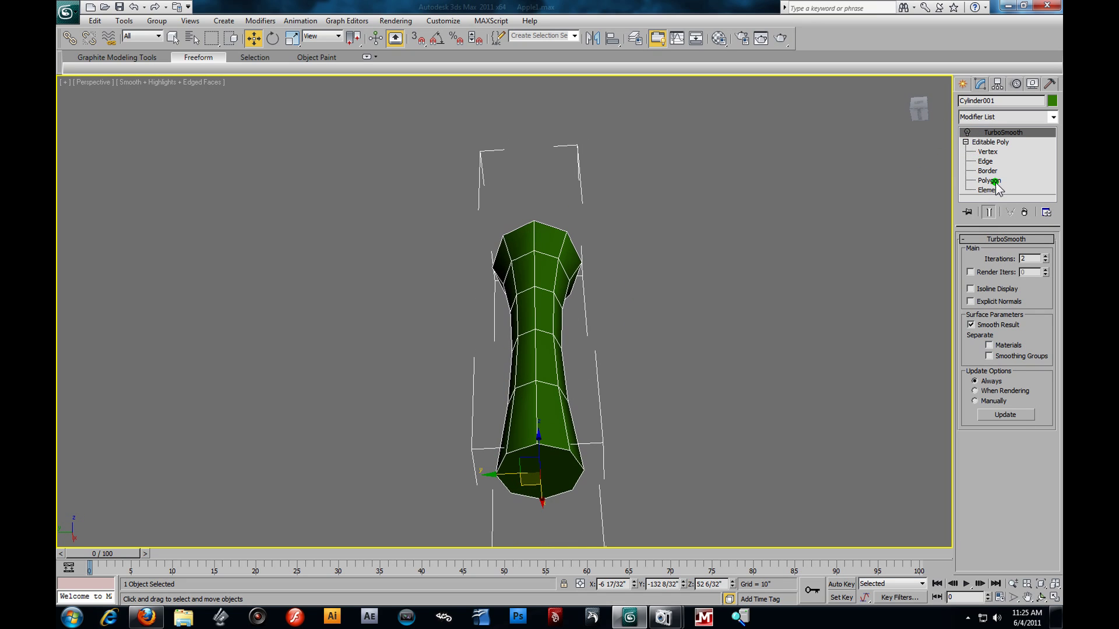
click(996, 181)
click(536, 450)
key(Delete)
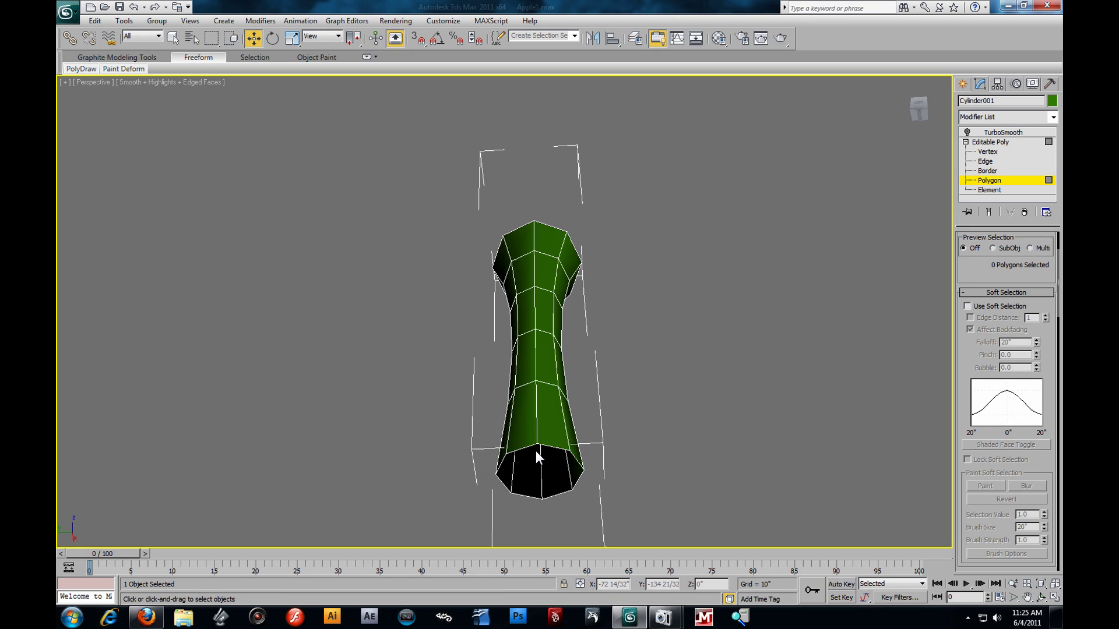
alt+middle_drag(623, 350, 630, 349)
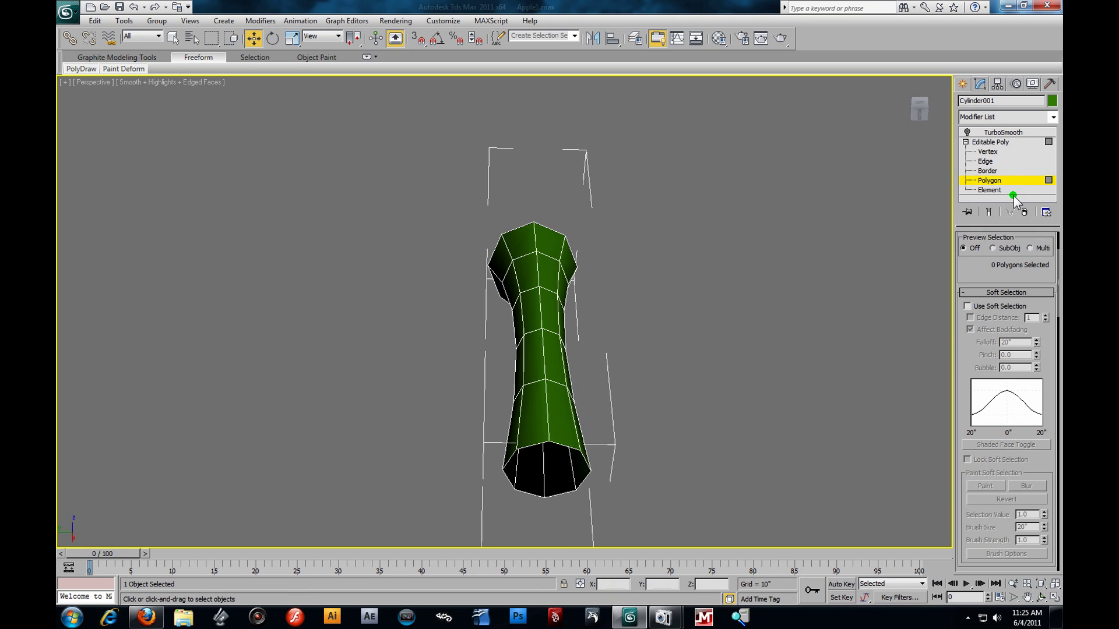
click(977, 136)
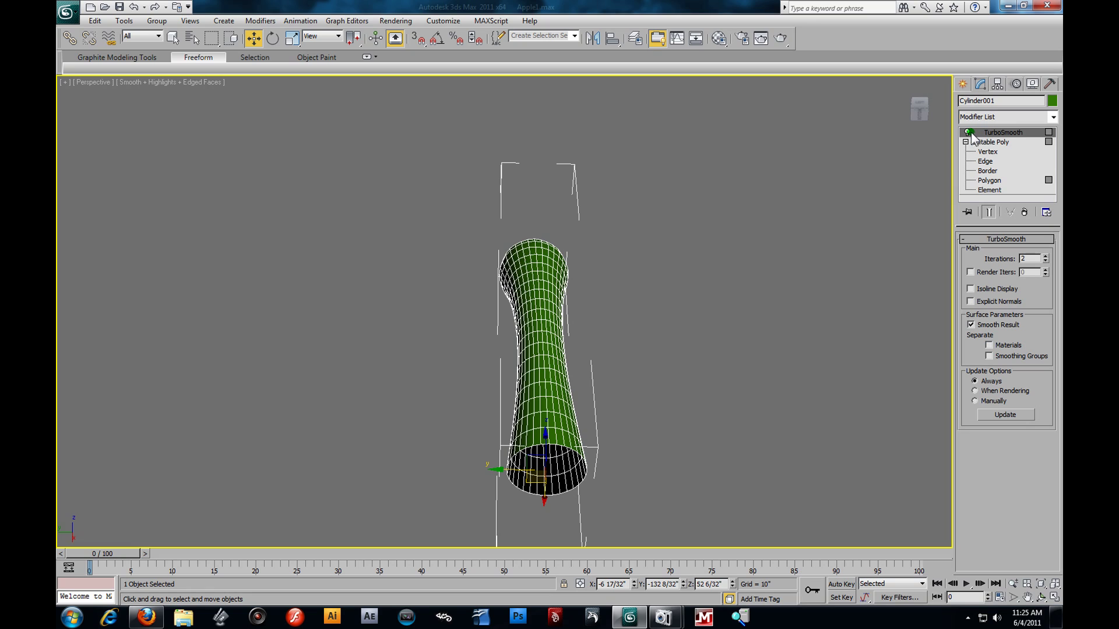
Inset the stem's top cap polygon to form a narrow rim and preview it with TurboSmooth.
click(968, 132)
alt+middle_drag(695, 190, 671, 296)
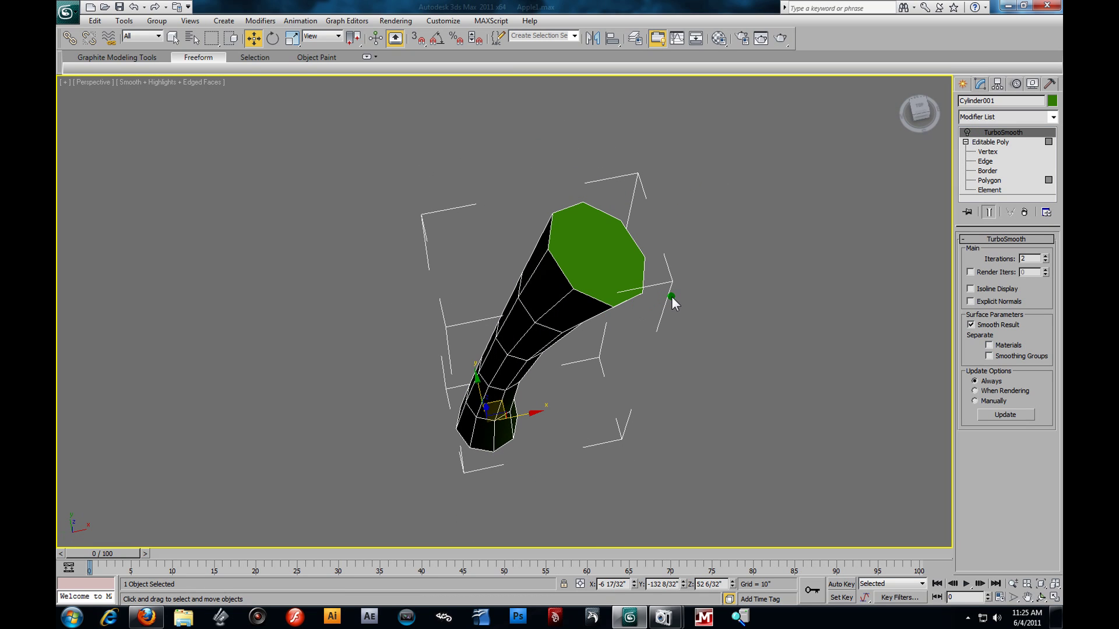
click(993, 181)
click(609, 245)
scroll(671, 321, up, 3)
scroll(1044, 488, down, 5)
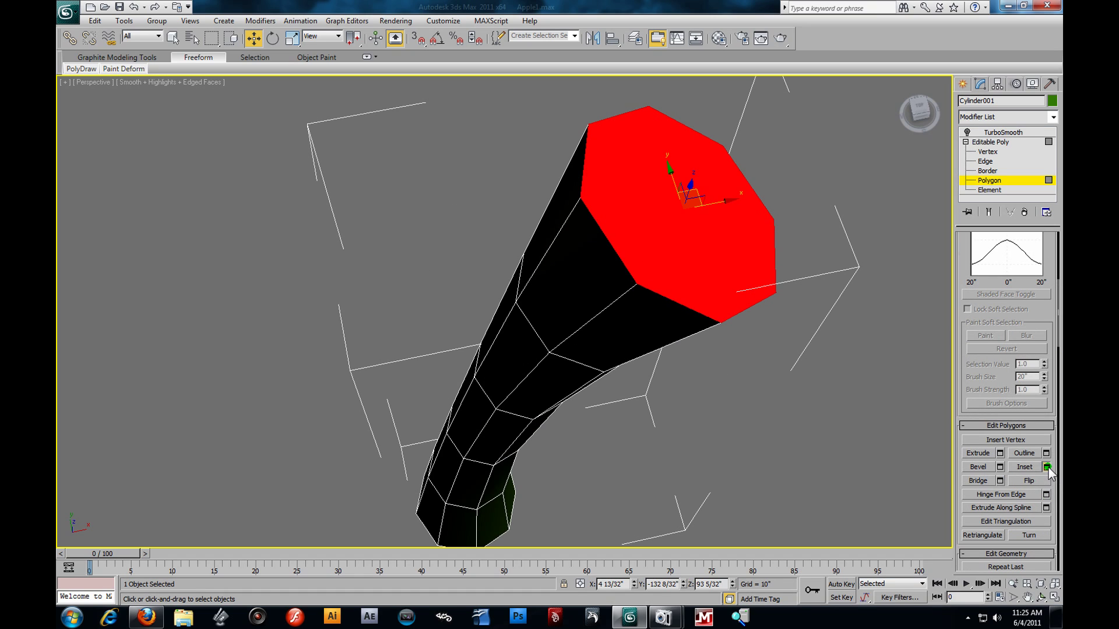
click(1046, 467)
click(604, 255)
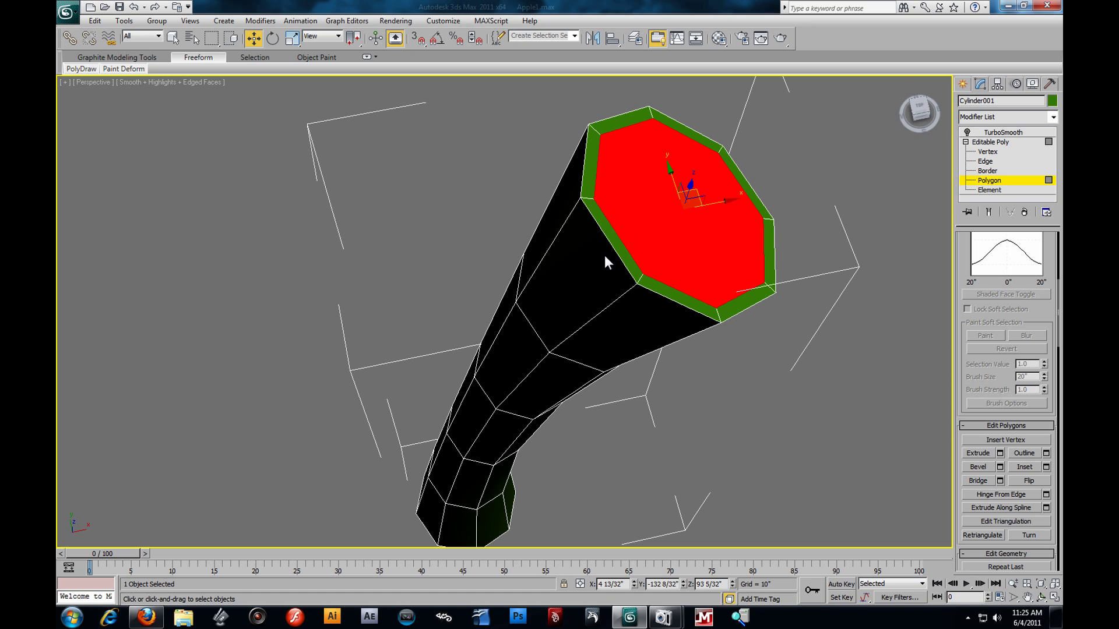
click(968, 133)
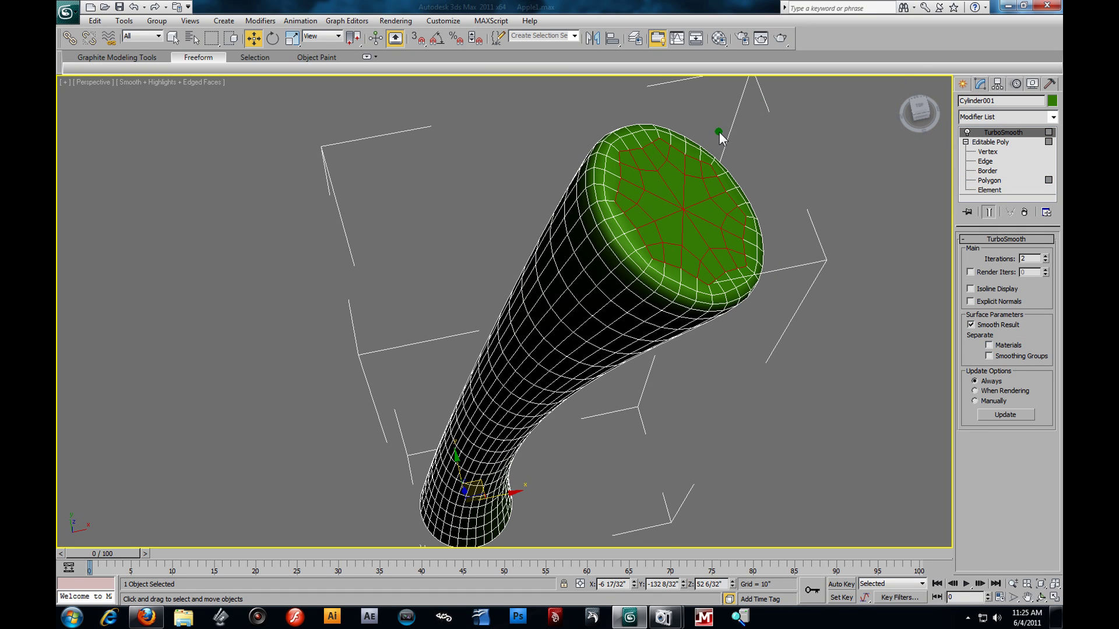
click(967, 133)
Select the outer edge loop around the stem's top cap and apply a narrow chamfer to it.
click(985, 162)
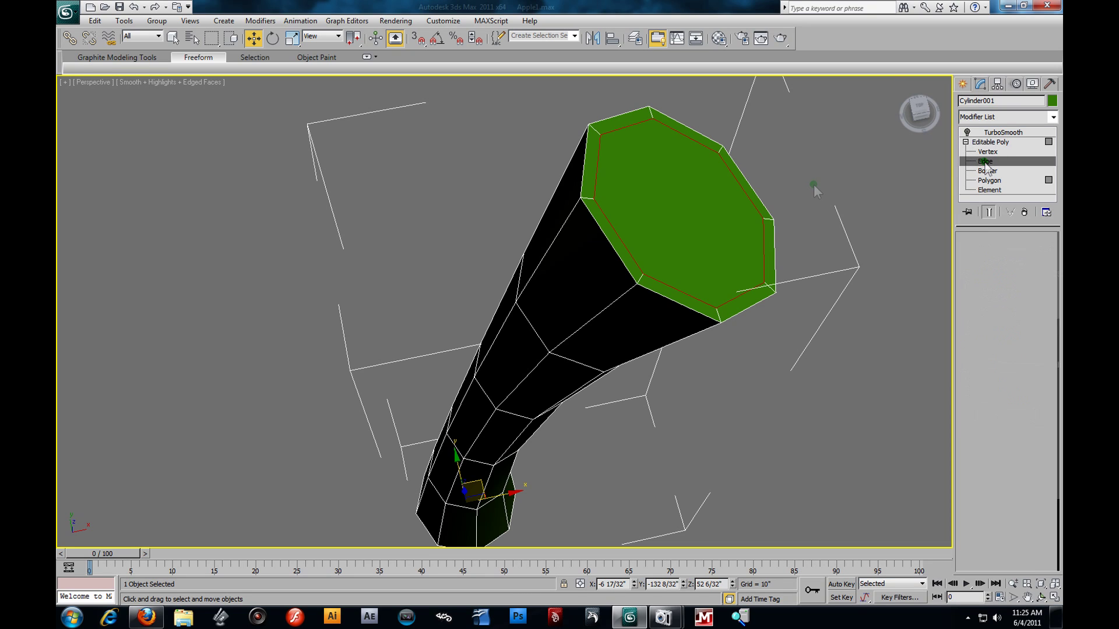
click(675, 303)
drag(1011, 293, 1012, 362)
click(1033, 313)
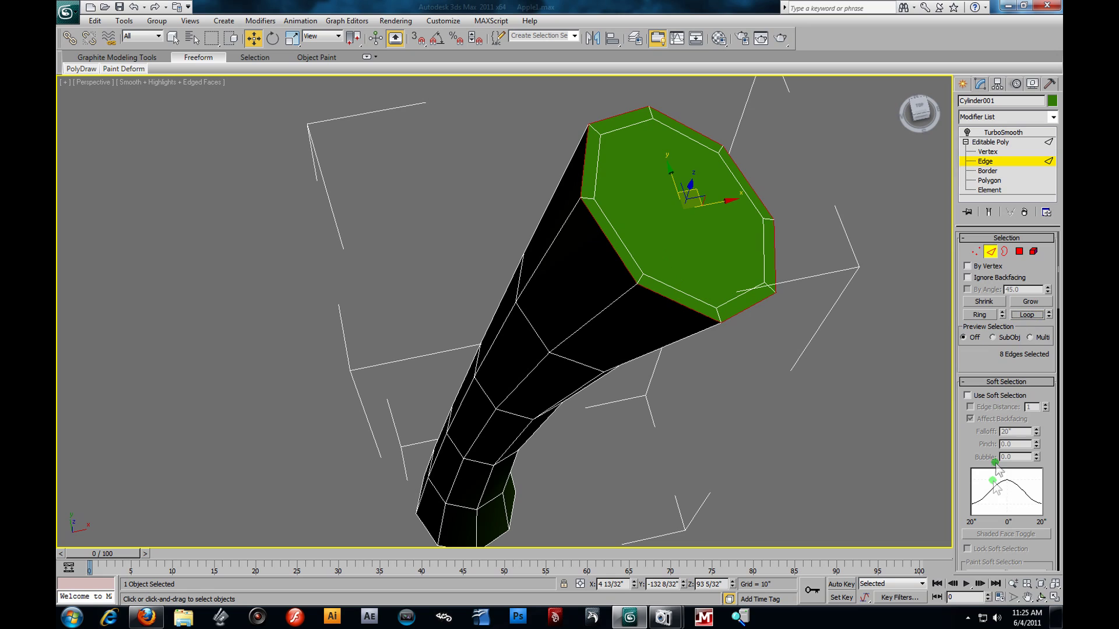
scroll(1009, 457, down, 3)
scroll(1032, 492, down, 2)
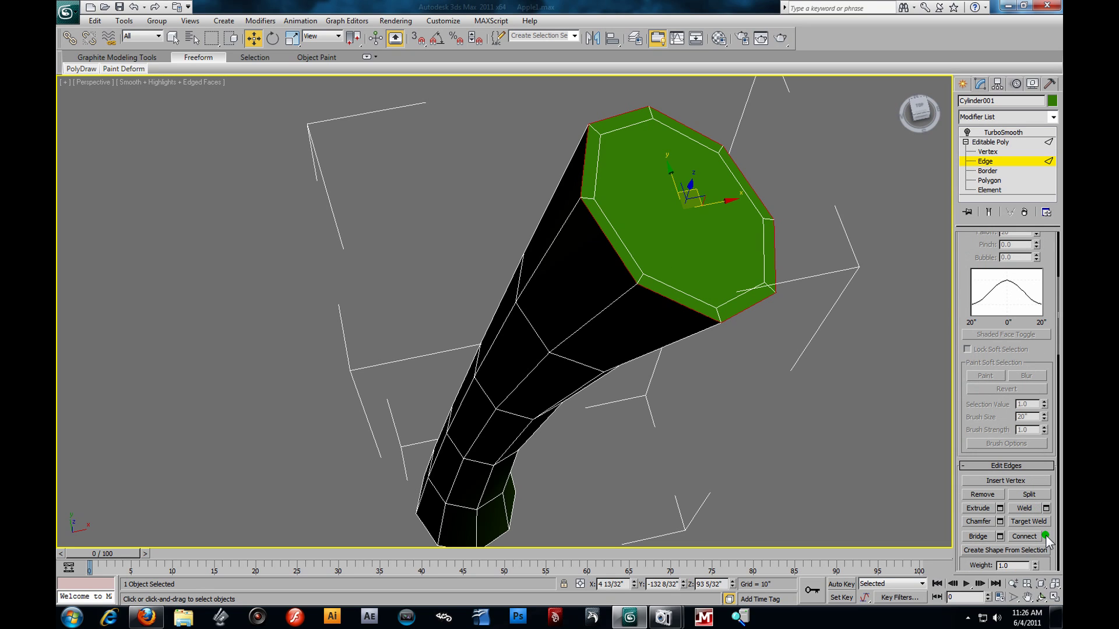
click(1001, 520)
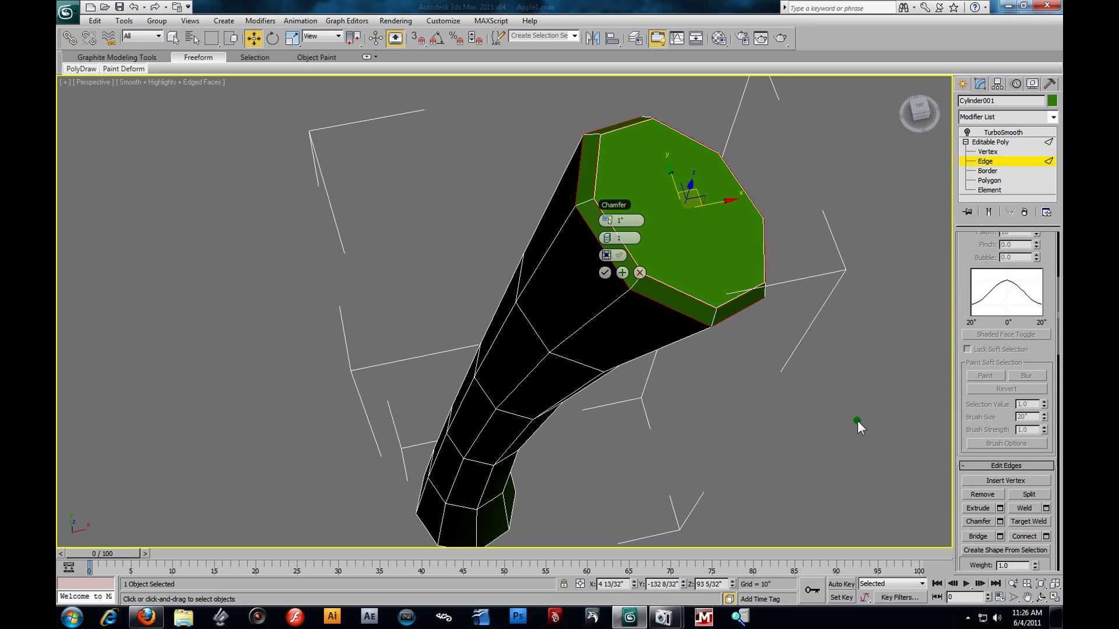
mouse_move(611, 223)
mouse_down()
mouse_move(631, 232)
mouse_move(580, 226)
mouse_move(609, 242)
mouse_up()
click(604, 272)
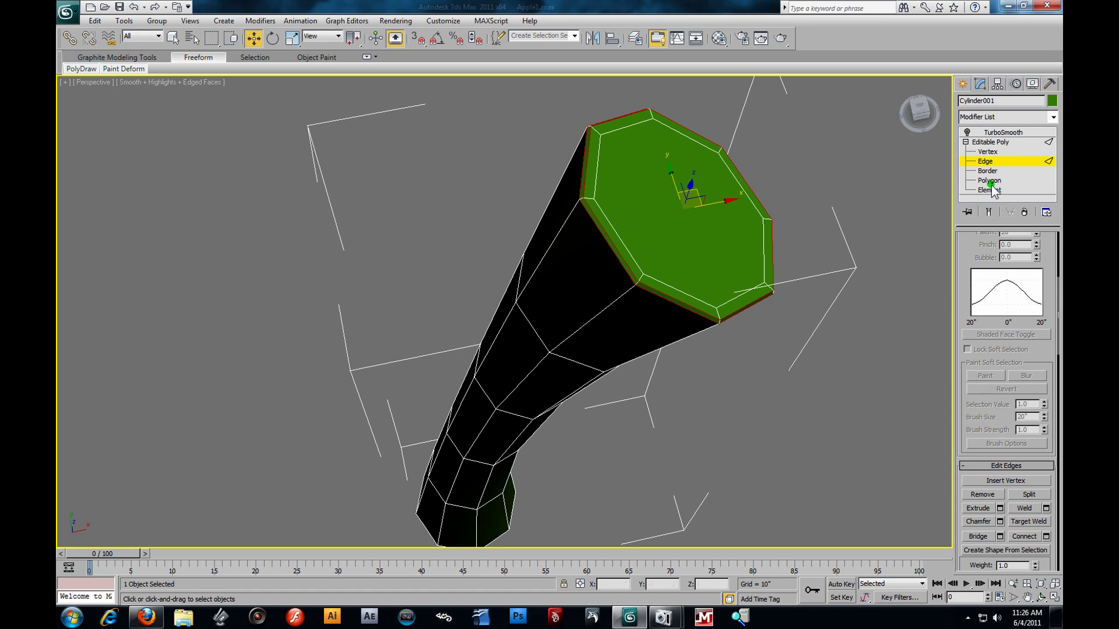
Turn TurboSmooth back on and keep the smoothed end result displayed while working on the stem's base vertices.
click(970, 133)
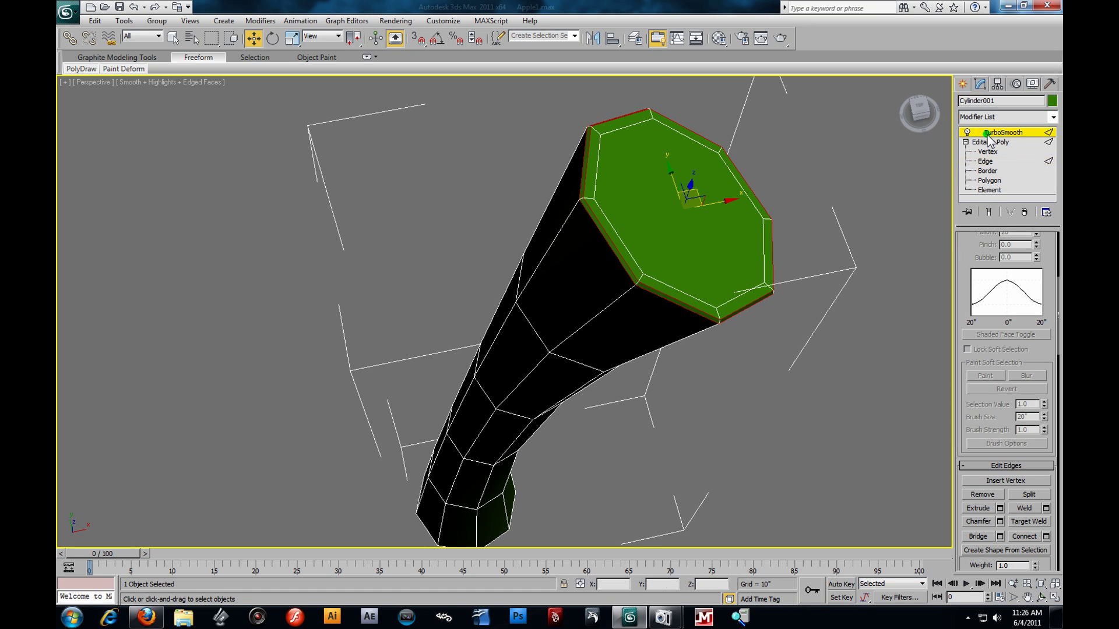
alt+middle_drag(627, 377, 670, 268)
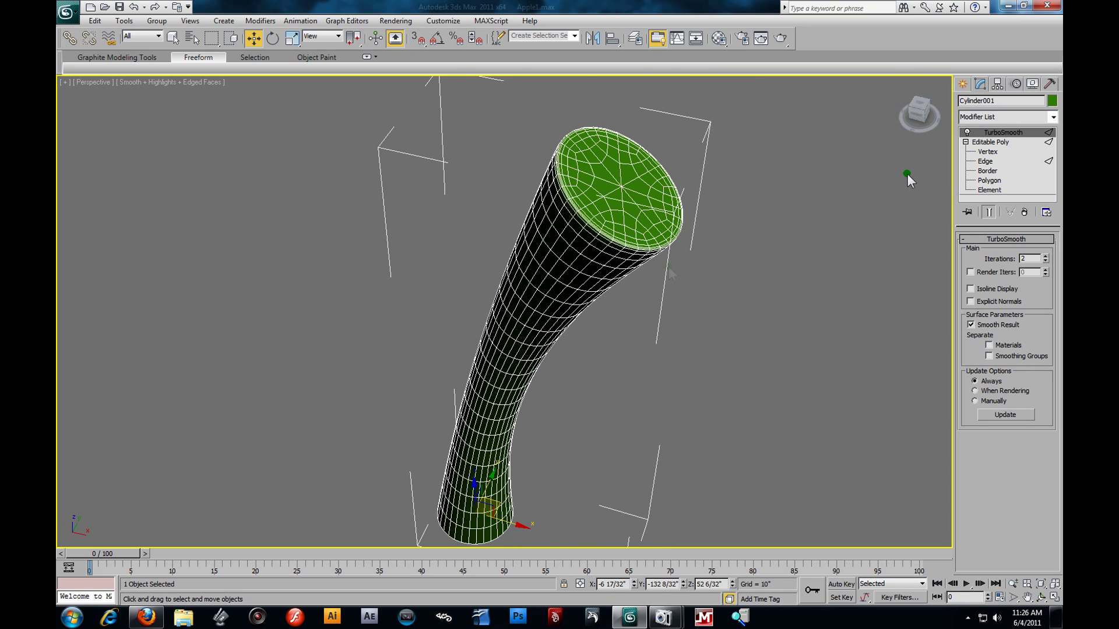
click(992, 151)
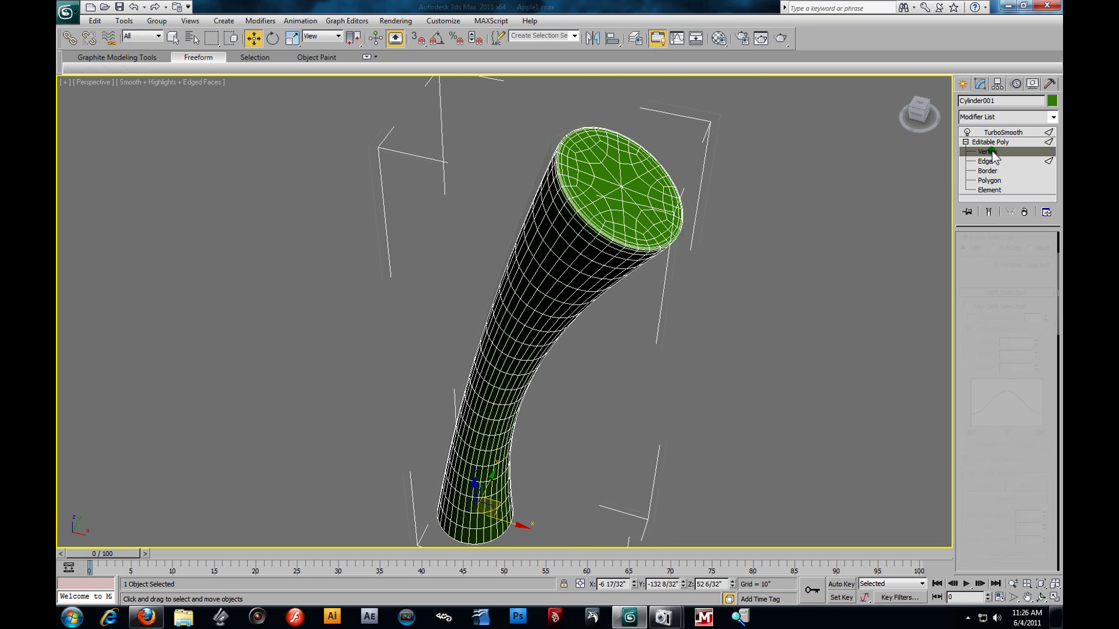
click(990, 213)
alt+middle_drag(691, 256, 735, 246)
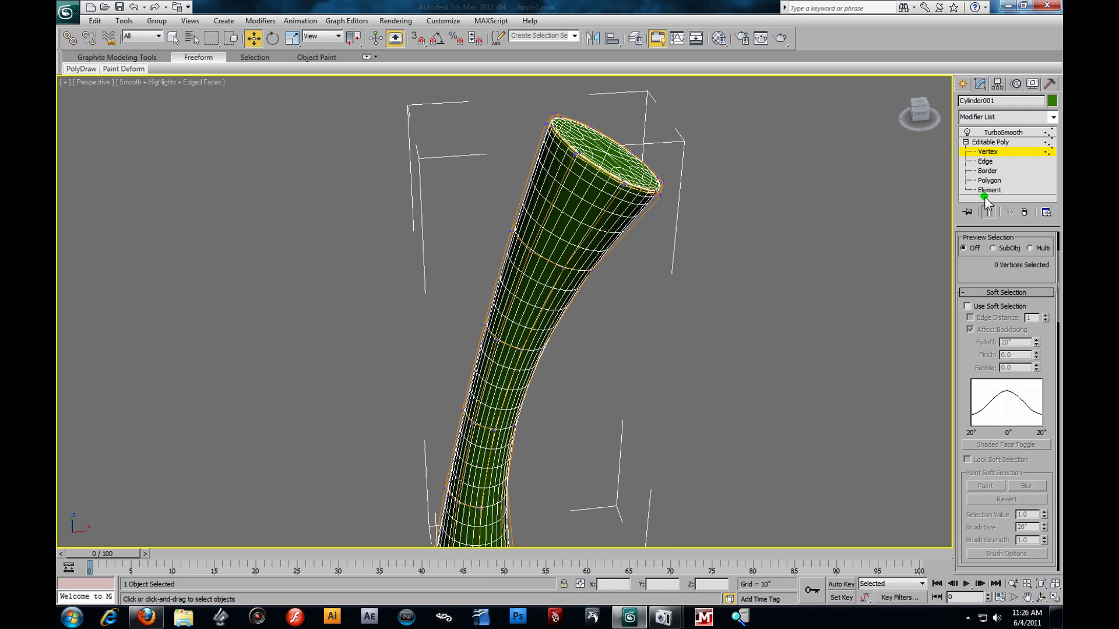
Hide the edge overlay and move a single vertex on the stem's upper side slightly to make the surface uneven.
click(566, 267)
key(F4)
alt+middle_drag(607, 282, 607, 306)
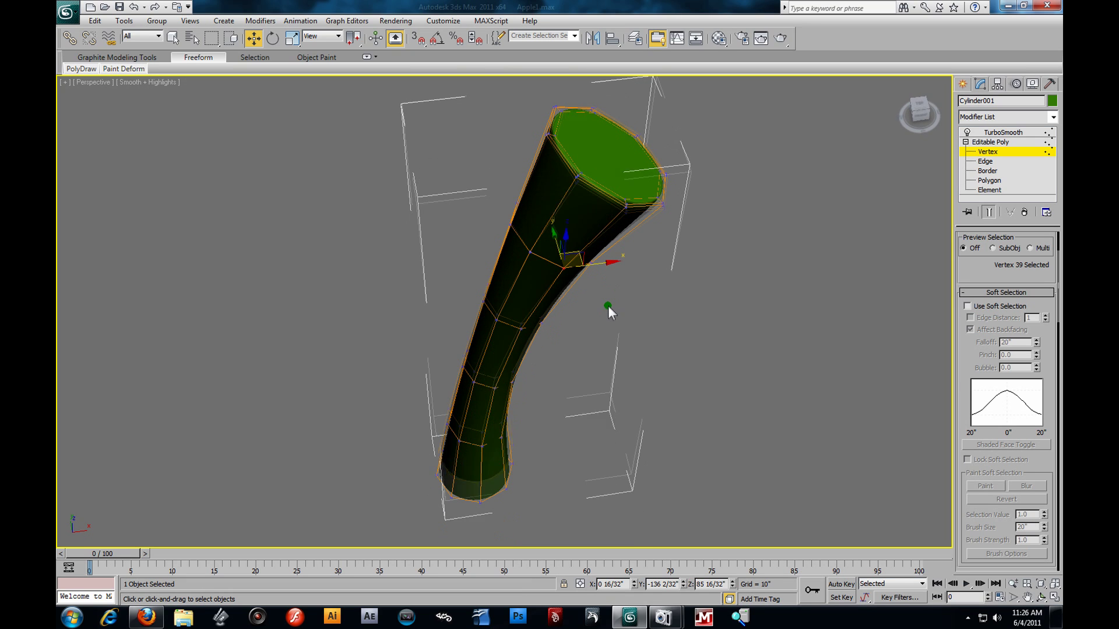
drag(557, 233, 550, 220)
Select two vertex rings around the stem's middle in turn and scale each one down to narrow the stem there.
alt+middle_drag(653, 385, 614, 343)
scroll(574, 358, up, 1)
scroll(612, 343, down, 1)
drag(465, 304, 669, 392)
click(292, 38)
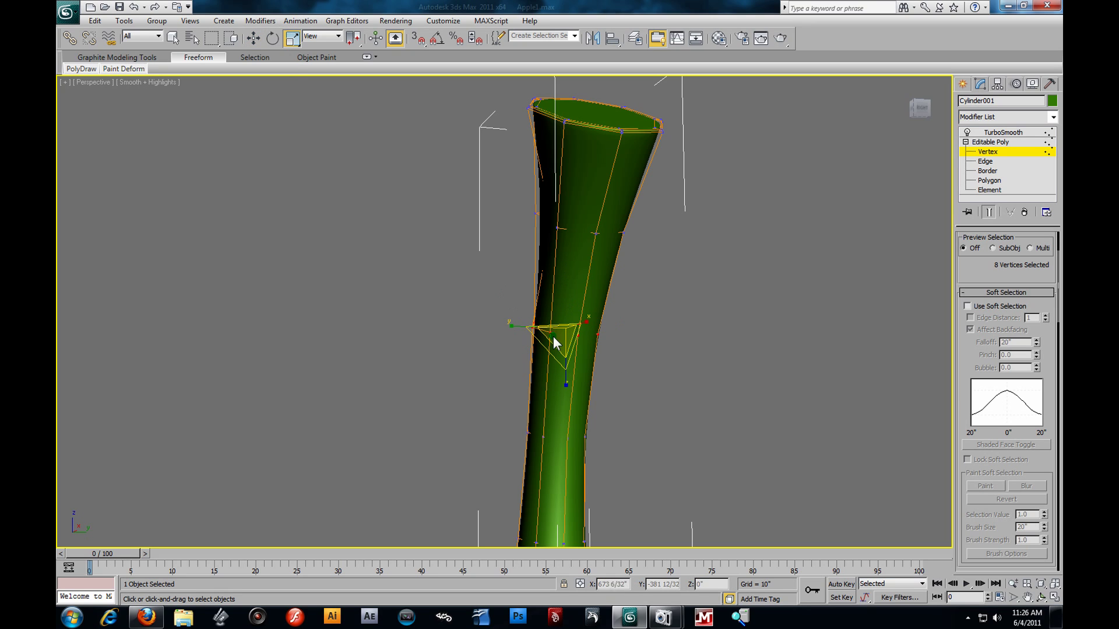
drag(560, 335, 564, 364)
alt+middle_drag(615, 369, 457, 393)
drag(444, 343, 628, 407)
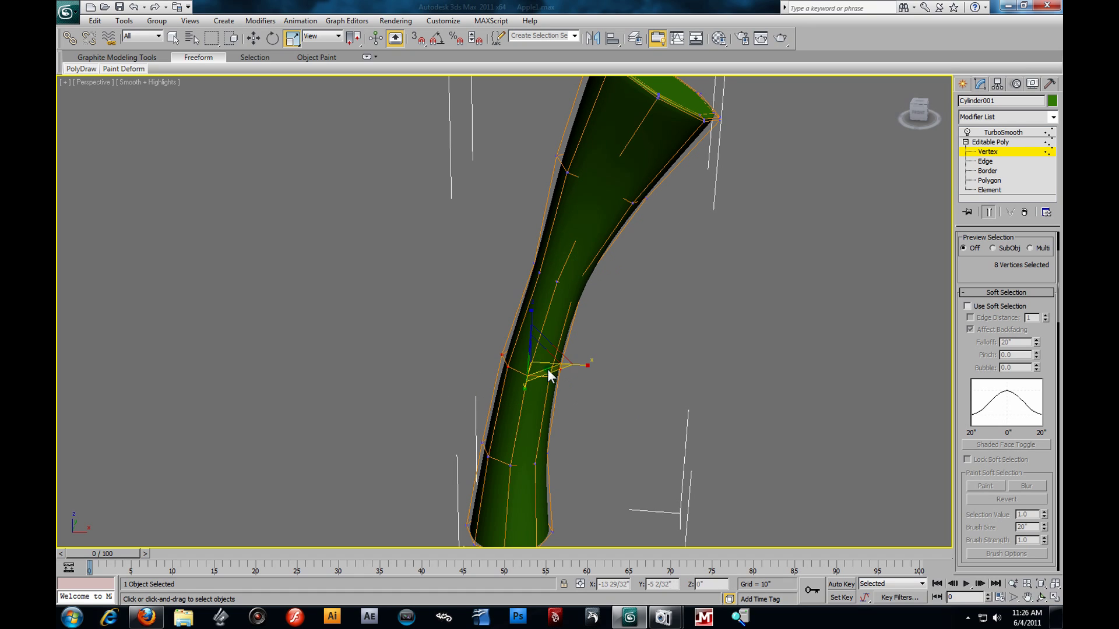
drag(547, 369, 544, 379)
Select the vertex ring low on the stem with the Move tool and inspect the stem's curvature from several angles.
key(w)
alt+middle_drag(564, 323, 583, 355)
scroll(562, 386, down, 5)
drag(475, 380, 598, 432)
alt+middle_drag(561, 396, 644, 302)
scroll(645, 303, up, 3)
alt+middle_drag(674, 337, 692, 327)
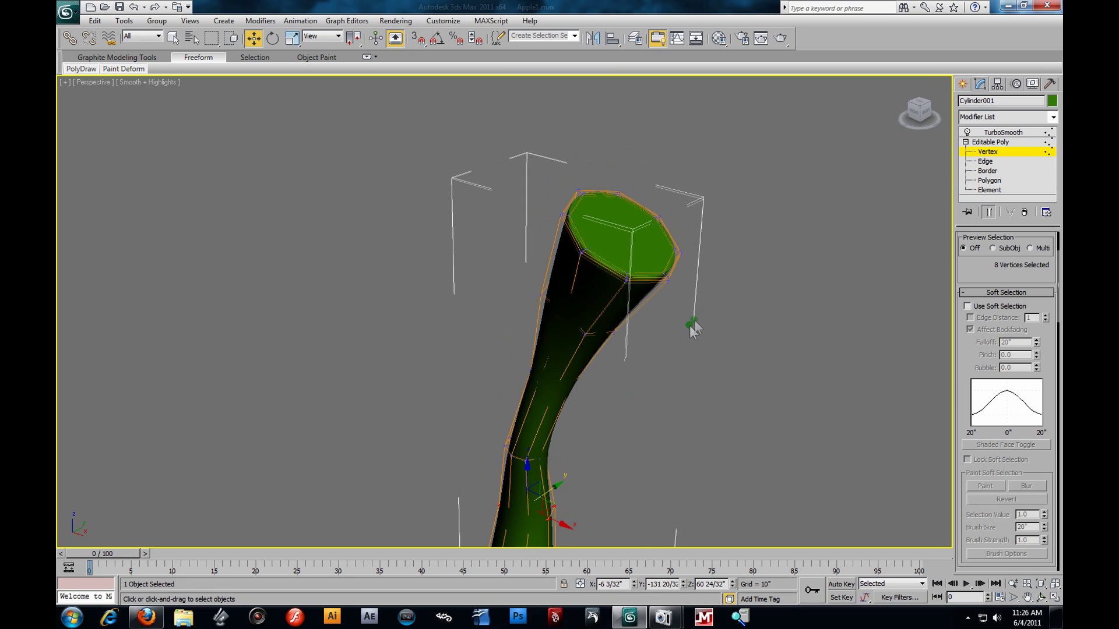
Collapse the TurboSmooth modifier into the stem and convert the resulting mesh back to Editable Poly.
click(1003, 133)
right_click(1017, 132)
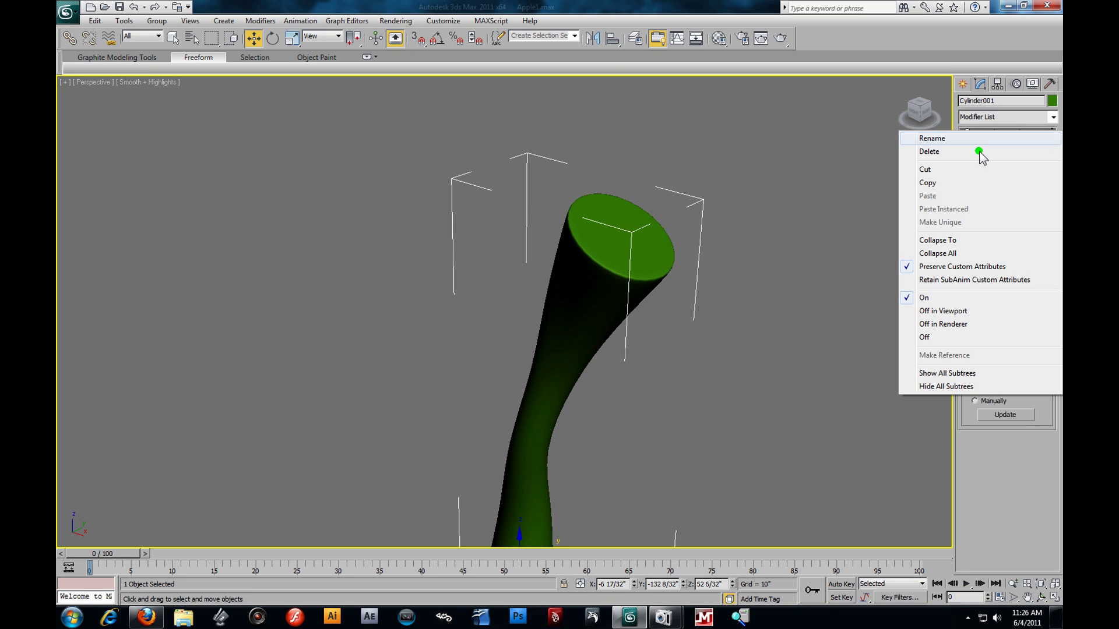
click(944, 241)
click(617, 358)
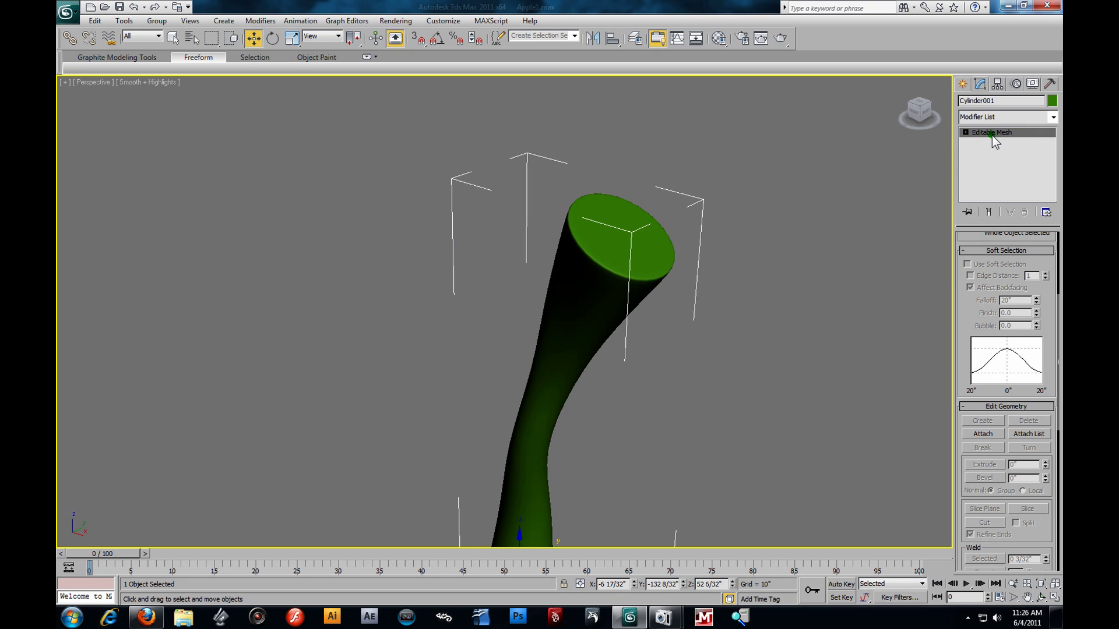
right_click(992, 135)
click(992, 229)
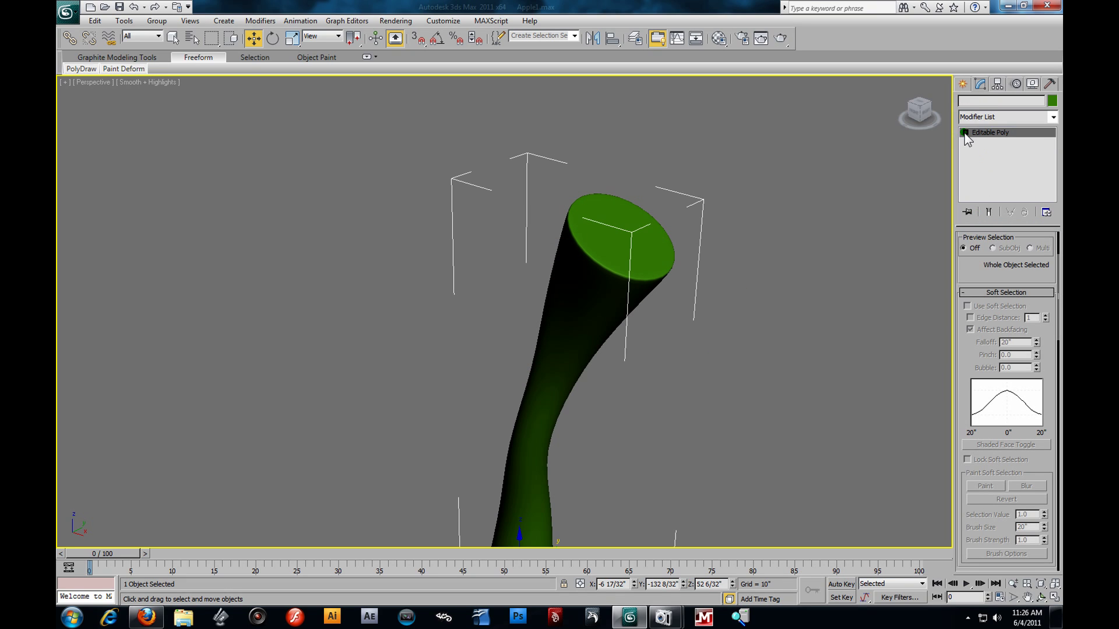
Enable soft selection on the stem's vertices, pick the centre vertex of the top cap, and set the falloff to 5".
click(994, 141)
click(968, 306)
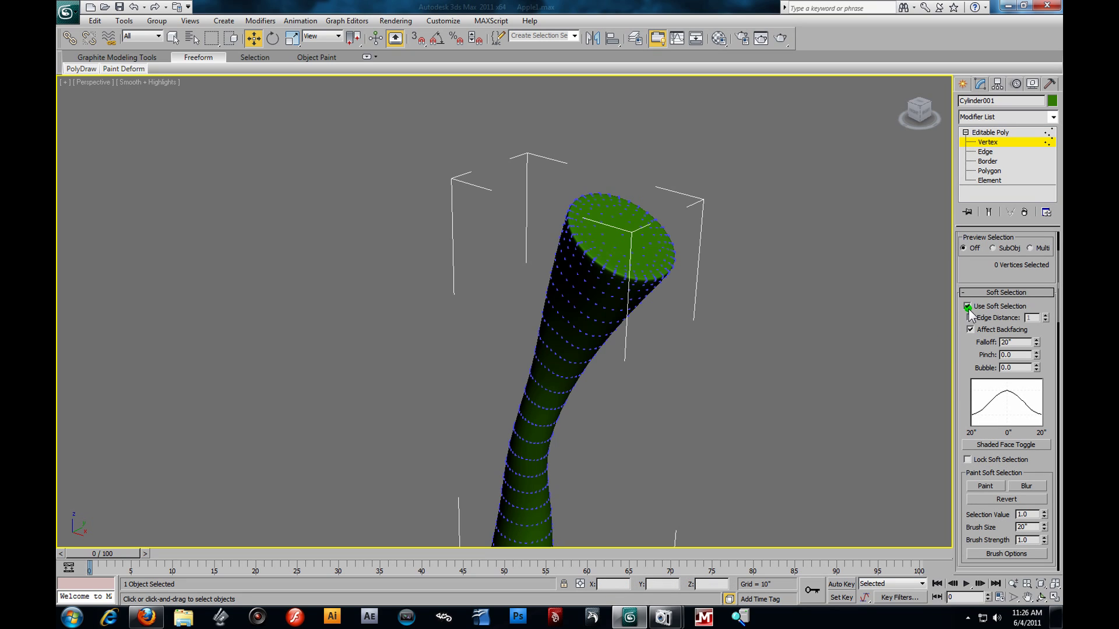
scroll(653, 274, up, 4)
key(F4)
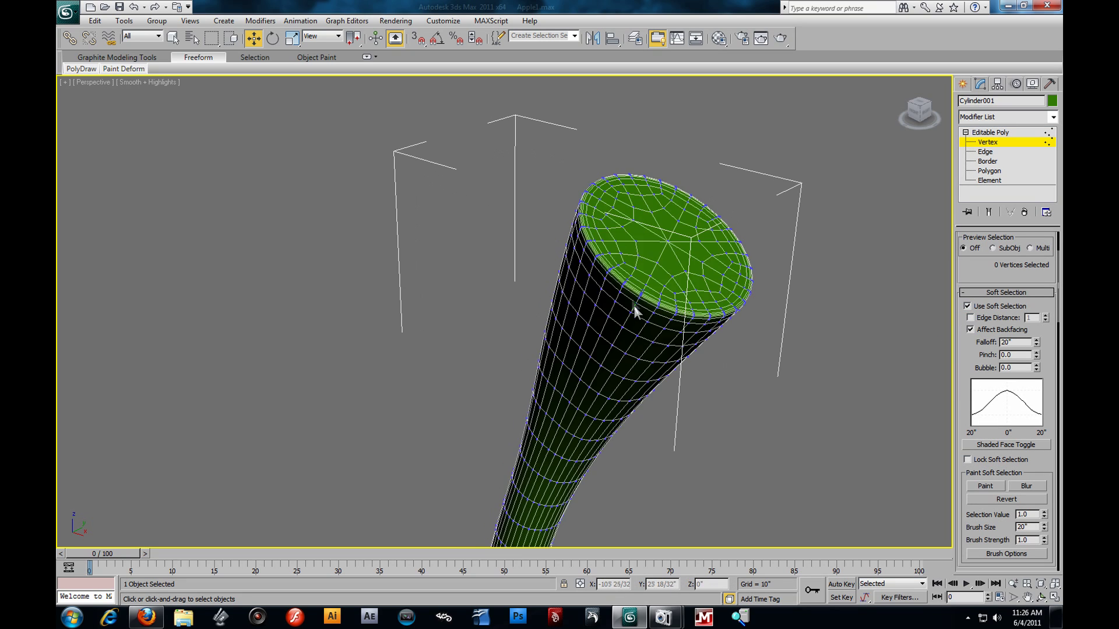
click(668, 242)
key(alt+w)
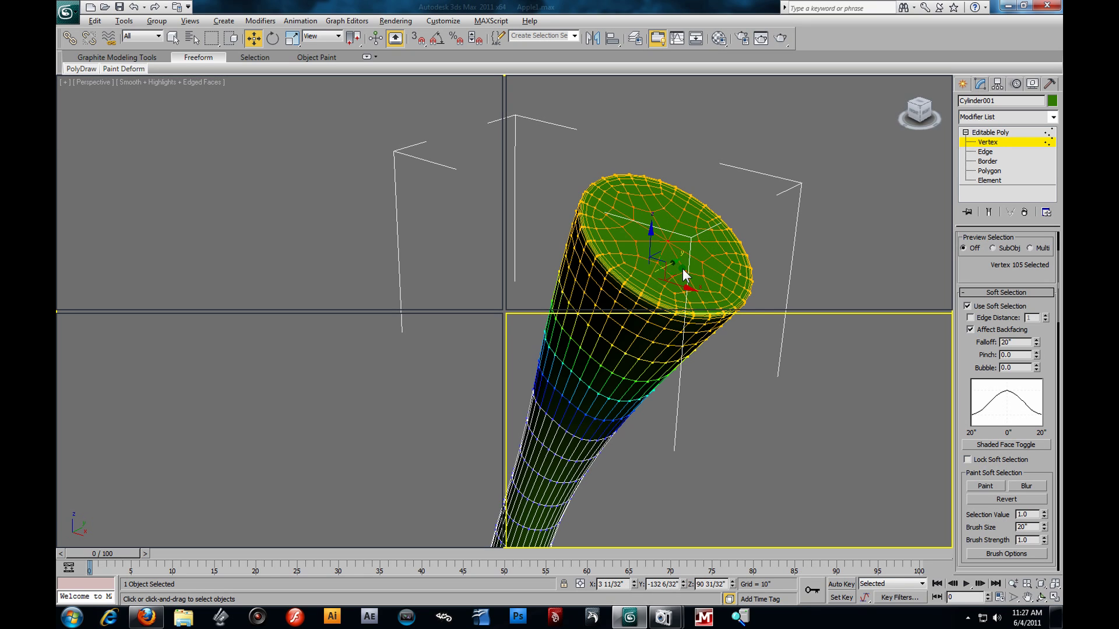
drag(1037, 351, 1037, 389)
Push the top cap's centre vertex down slightly and nudge a vertex on the cap's rim in the Front view.
middle_drag(799, 138, 761, 218)
drag(761, 170, 762, 175)
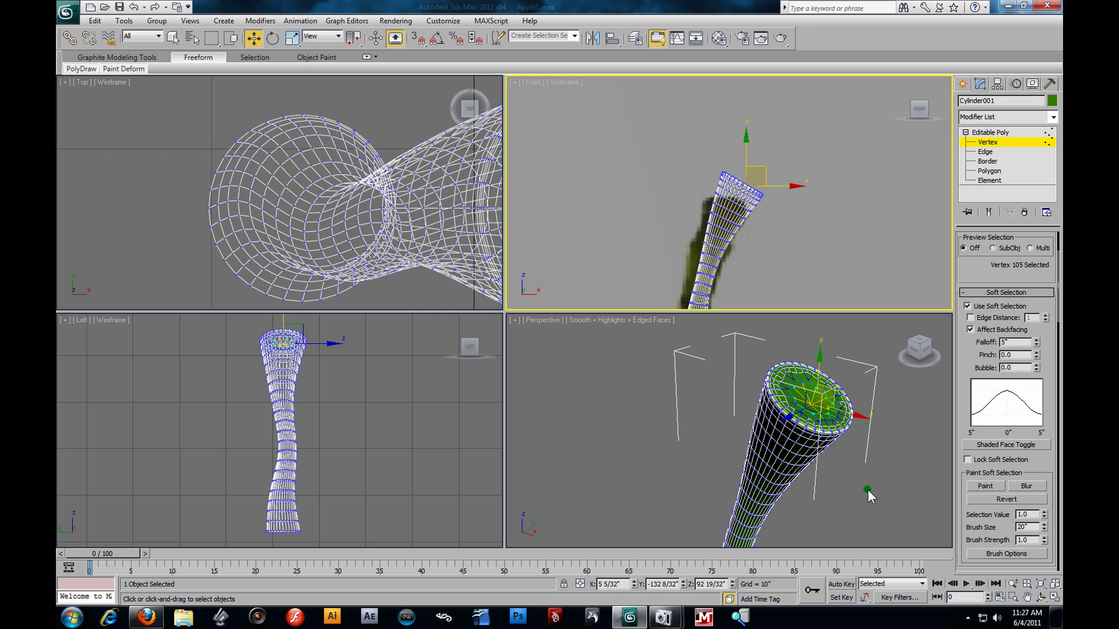
middle_drag(844, 474, 824, 471)
scroll(824, 467, up, 1)
click(823, 432)
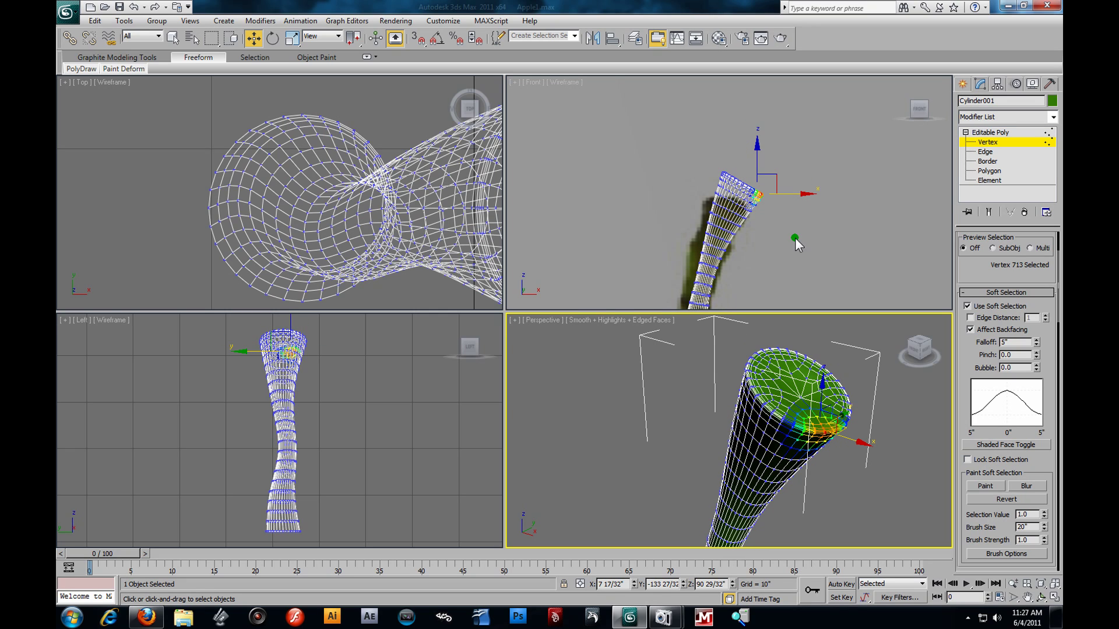
middle_click(786, 186)
drag(776, 184, 774, 185)
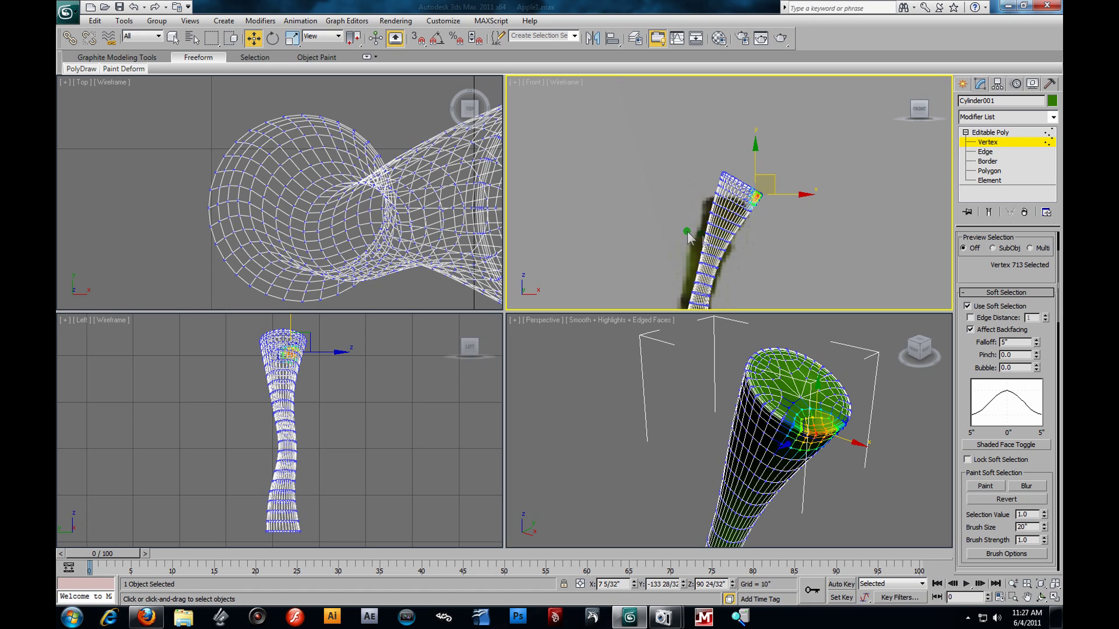
Soft-select vertex rows around the stem's middle in the Front view and shift them sideways to bend the stem.
drag(726, 240, 727, 233)
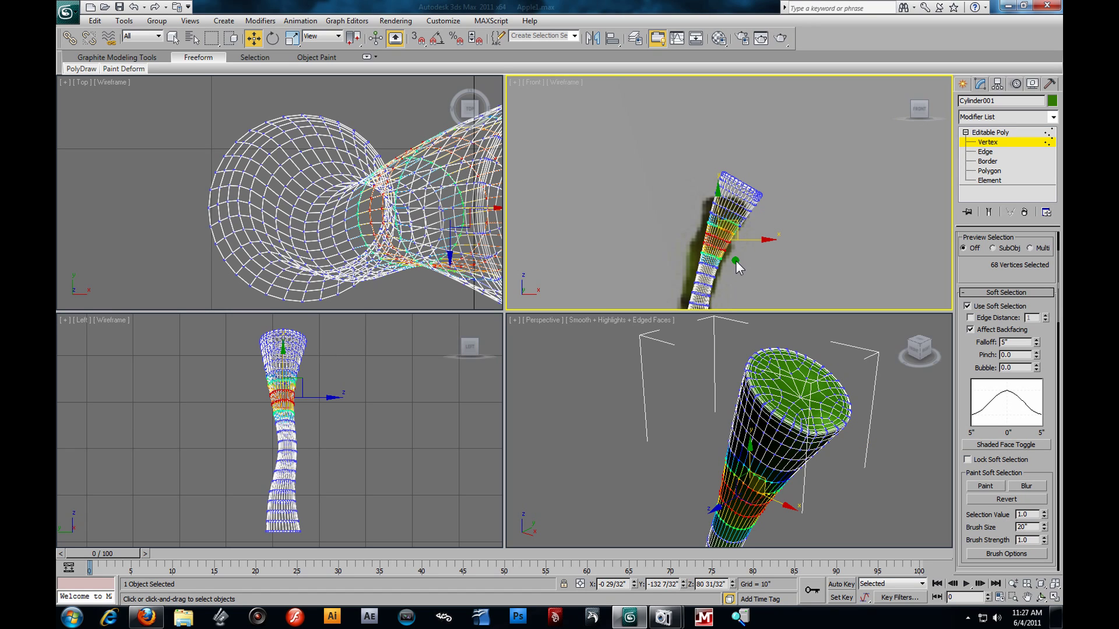
click(733, 261)
drag(739, 260, 729, 260)
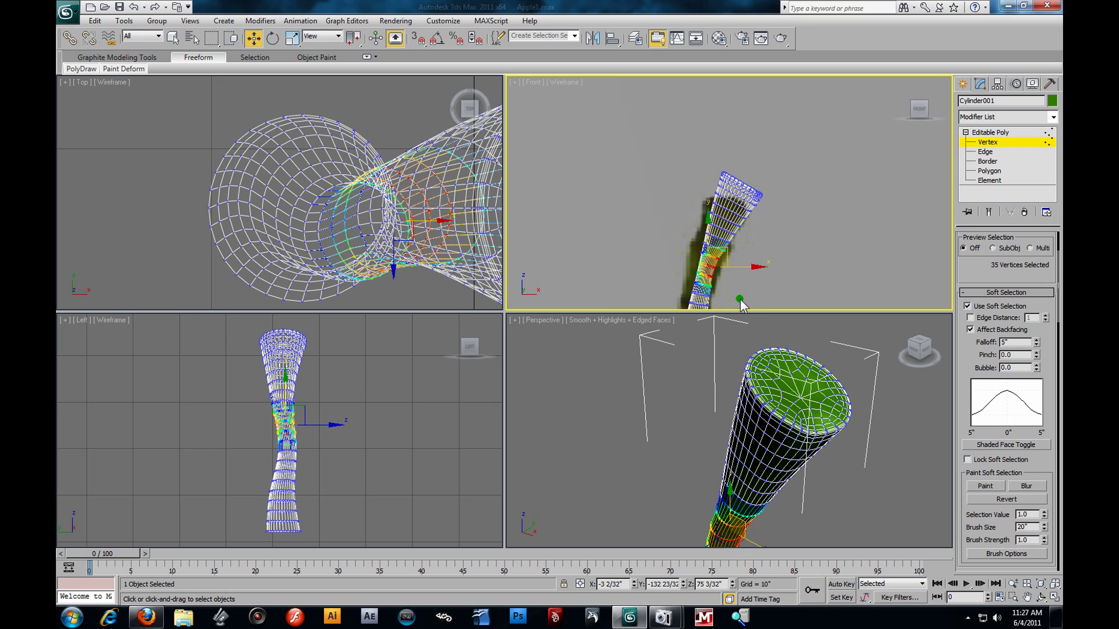
Raise a soft-selected vertex on the far side of the upper stem in the Perspective view and clear the selection.
middle_drag(810, 475, 789, 439)
scroll(788, 440, down, 2)
click(765, 372)
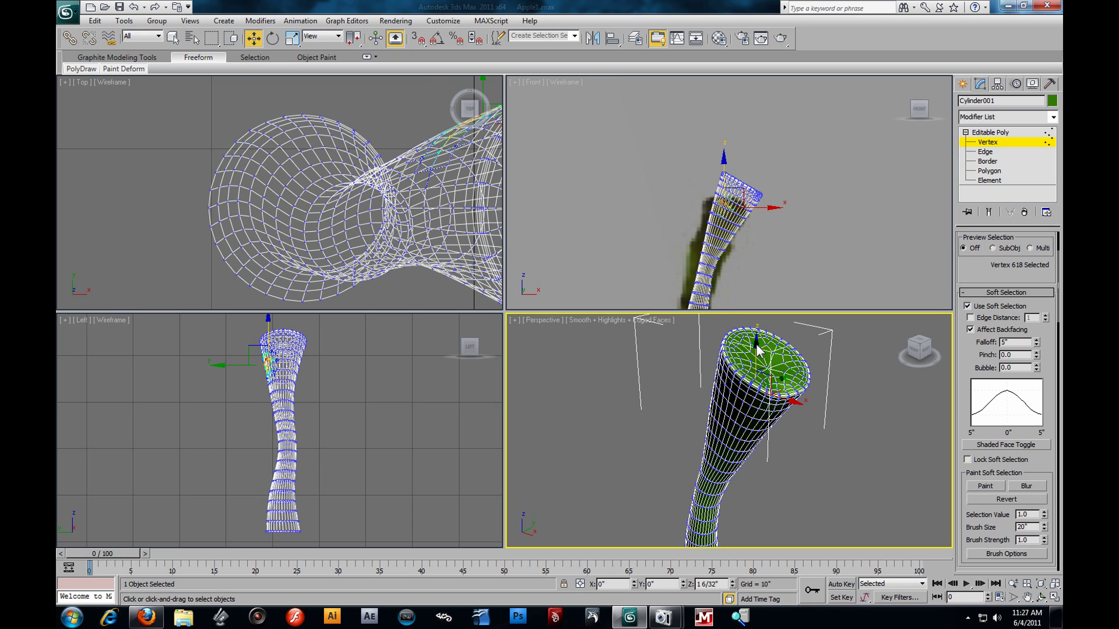
click(851, 414)
Pull a near-side vertex on the top cap's rim upward and push a far-side rim vertex down.
key(alt+w)
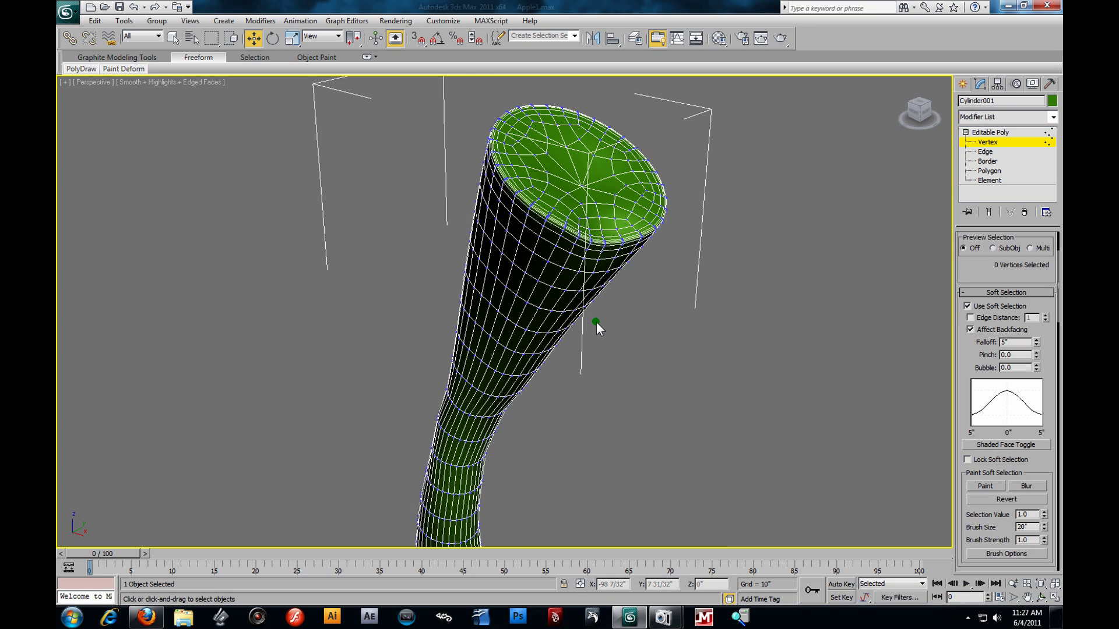
click(536, 214)
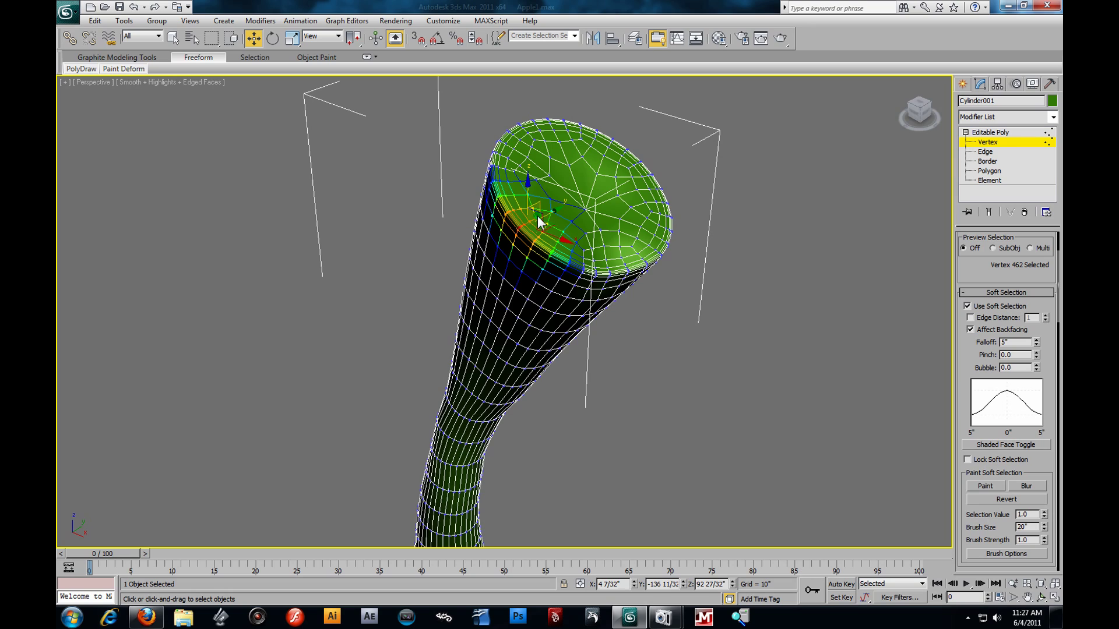
drag(533, 204, 527, 175)
click(641, 161)
drag(634, 132, 635, 146)
Move a soft-selected vertex on the side of the lower stem to form a small bump.
alt+middle_drag(665, 259, 632, 307)
scroll(632, 306, up, 3)
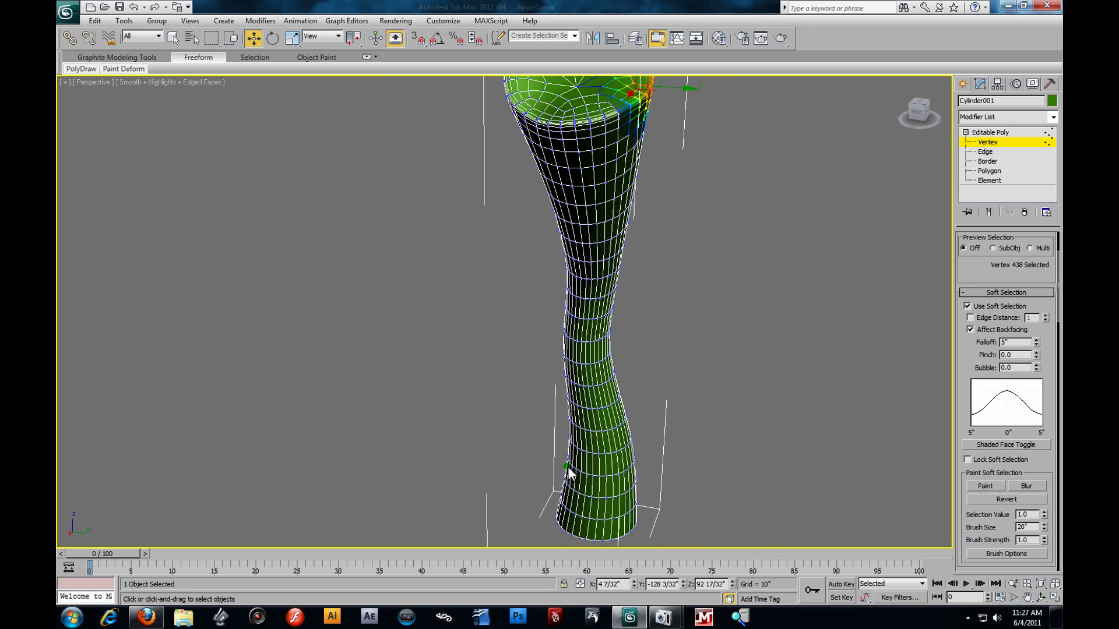
click(603, 407)
alt+middle_drag(642, 399, 654, 432)
drag(645, 443, 647, 448)
alt+middle_drag(671, 426, 592, 466)
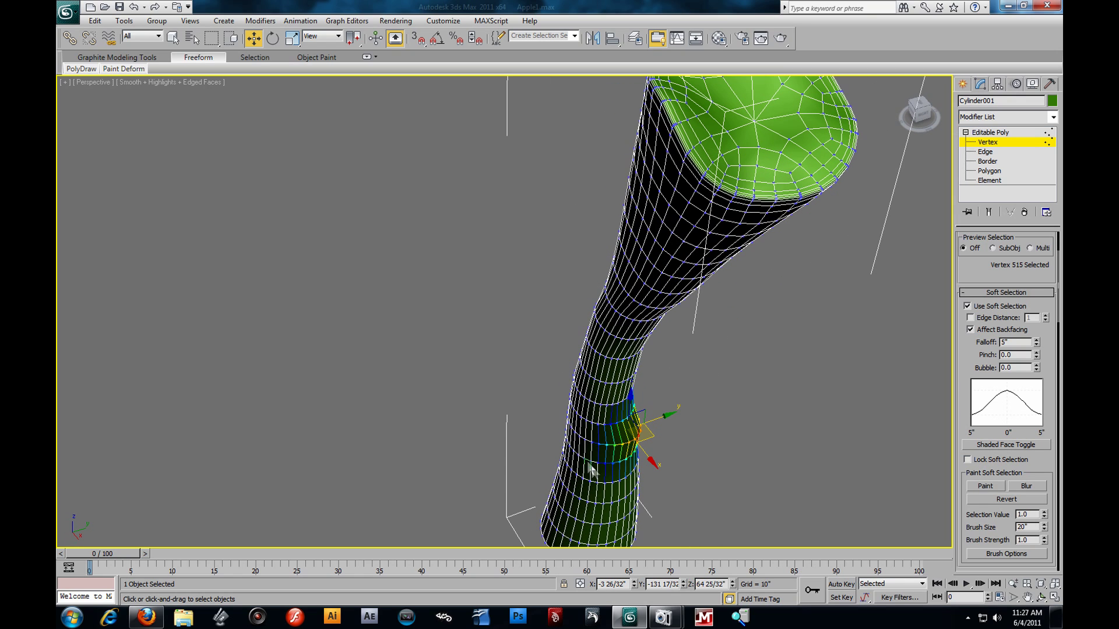
Shift soft-selected vertices on the lower and middle stem slightly to add further surface irregularities.
drag(582, 447, 634, 465)
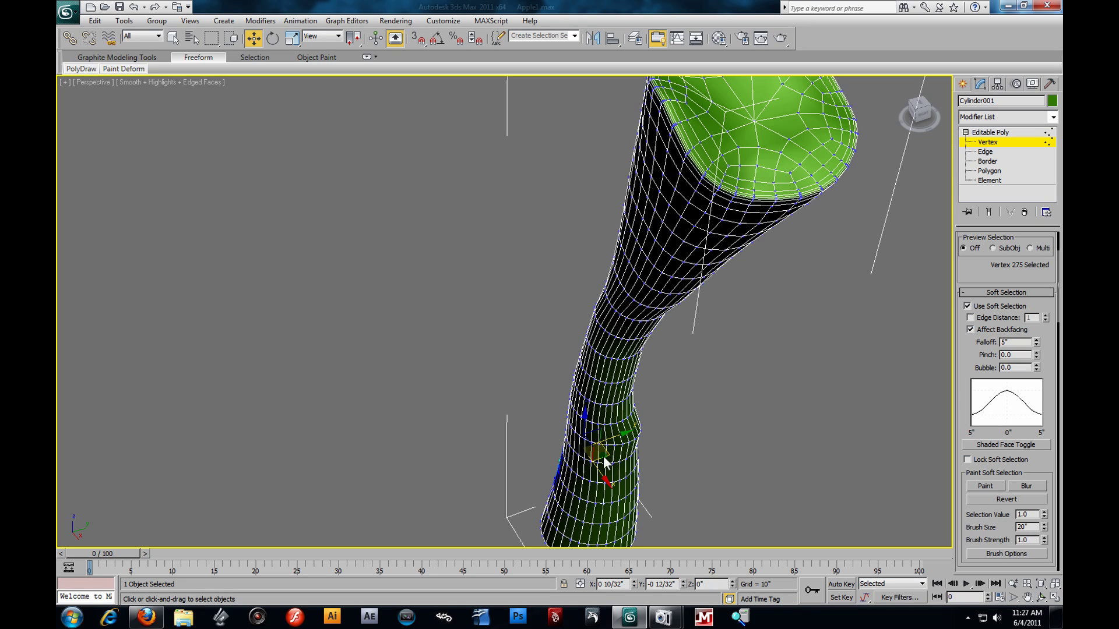
click(591, 375)
drag(620, 379, 618, 377)
scroll(640, 380, down, 3)
alt+middle_drag(643, 382, 679, 375)
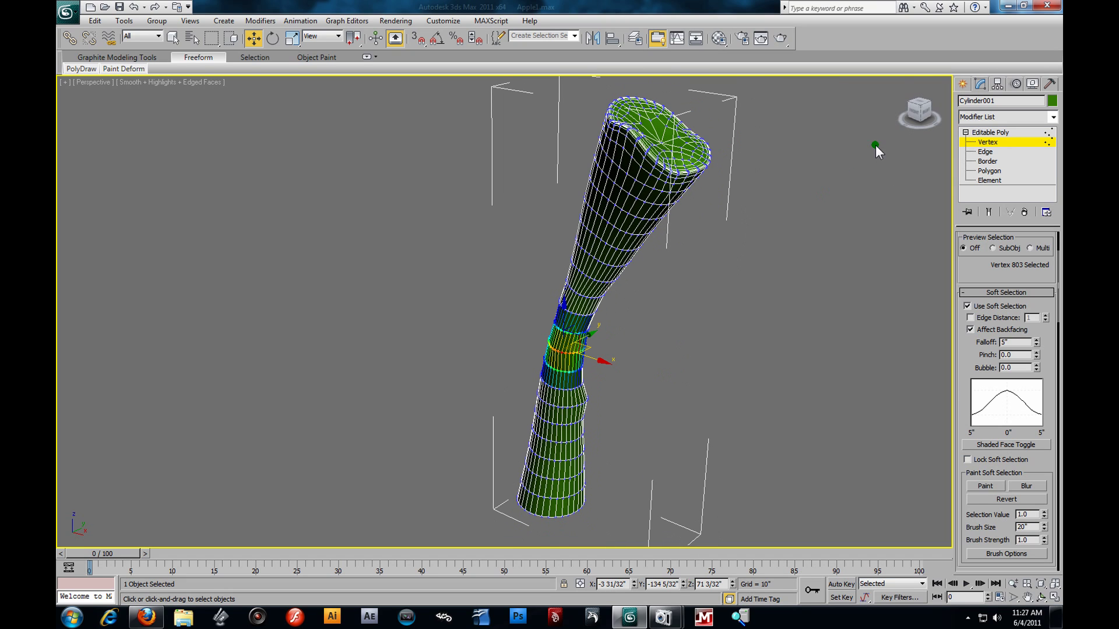
Leave vertex editing, deselect the stem, hide the edge overlay, and unhide all objects to show the apple.
click(1012, 140)
click(819, 236)
right_click(808, 256)
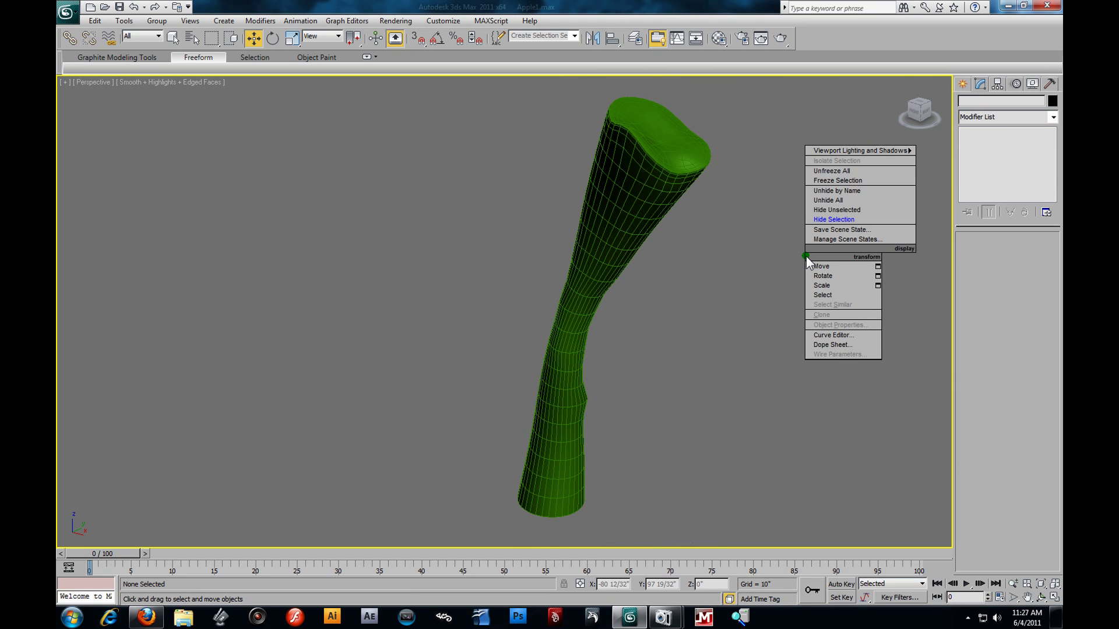
click(750, 268)
right_click(732, 275)
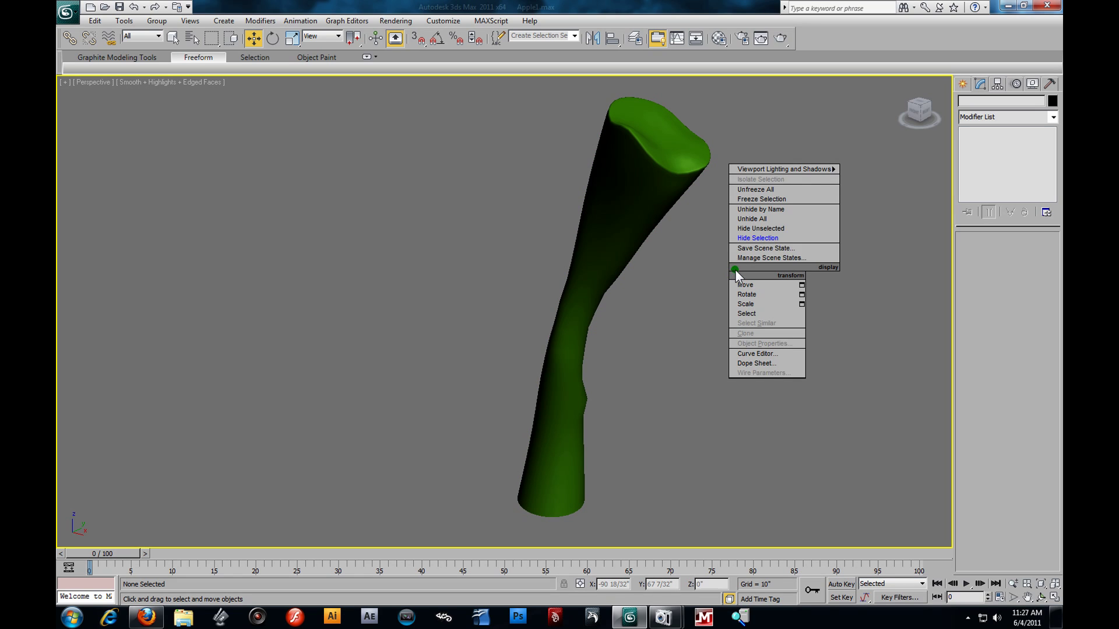
click(765, 220)
scroll(708, 264, down, 3)
scroll(681, 318, down, 4)
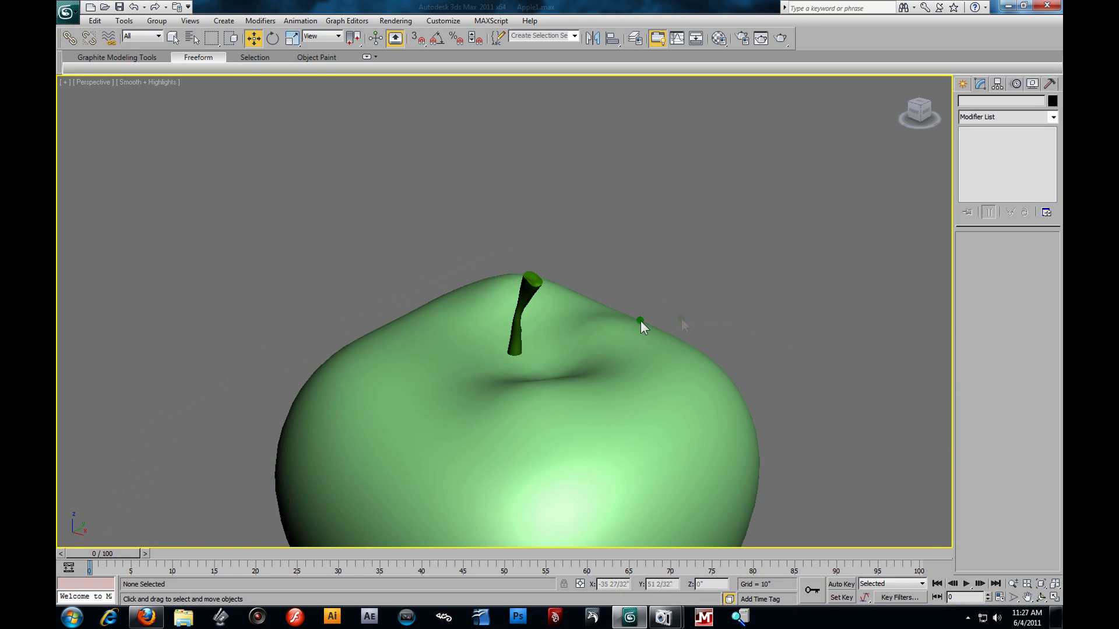
Select the stem in the Front view and move it about 1 25/32" left and 2 27/32" down into the apple.
key(alt+w)
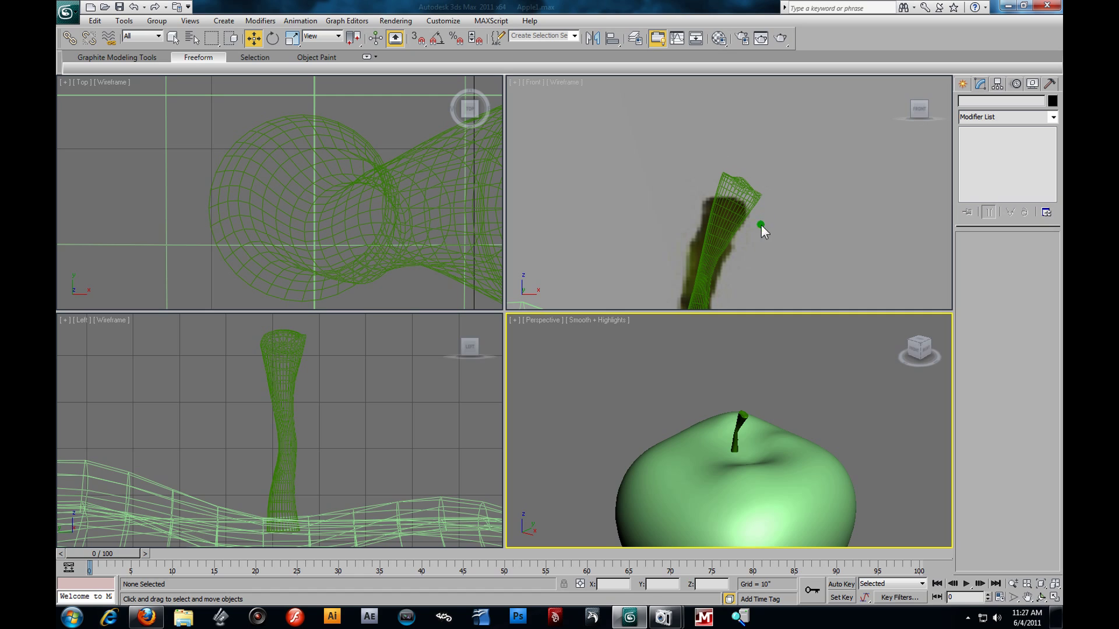
click(761, 225)
scroll(747, 191, down, 3)
click(721, 190)
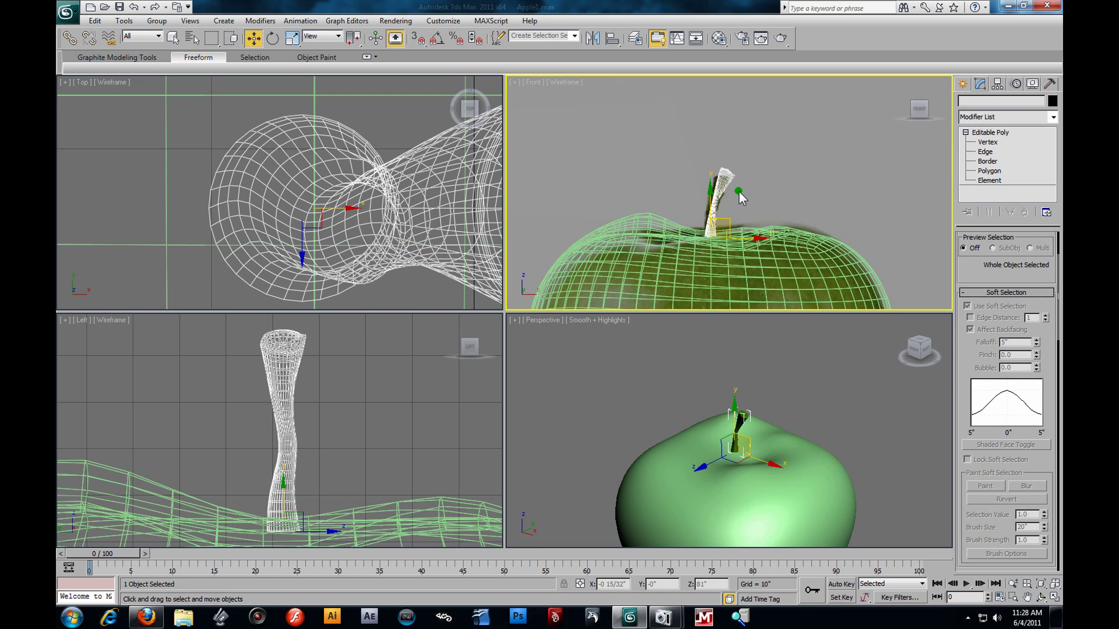
mouse_move(727, 208)
mouse_down()
mouse_move(728, 239)
mouse_move(744, 227)
mouse_move(726, 224)
mouse_up()
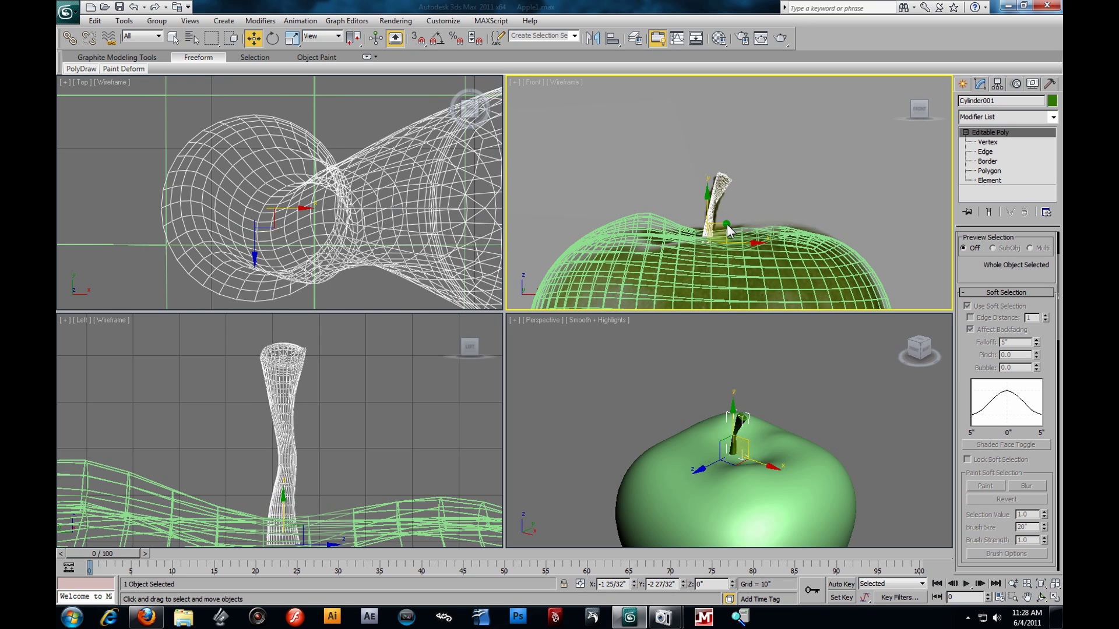
Inspect the stem's base up close in the Perspective view and lower the stem to a Z position of about 47 15/32".
click(807, 408)
key(alt+w)
alt+middle_drag(700, 357, 666, 272)
scroll(306, 316, up, 4)
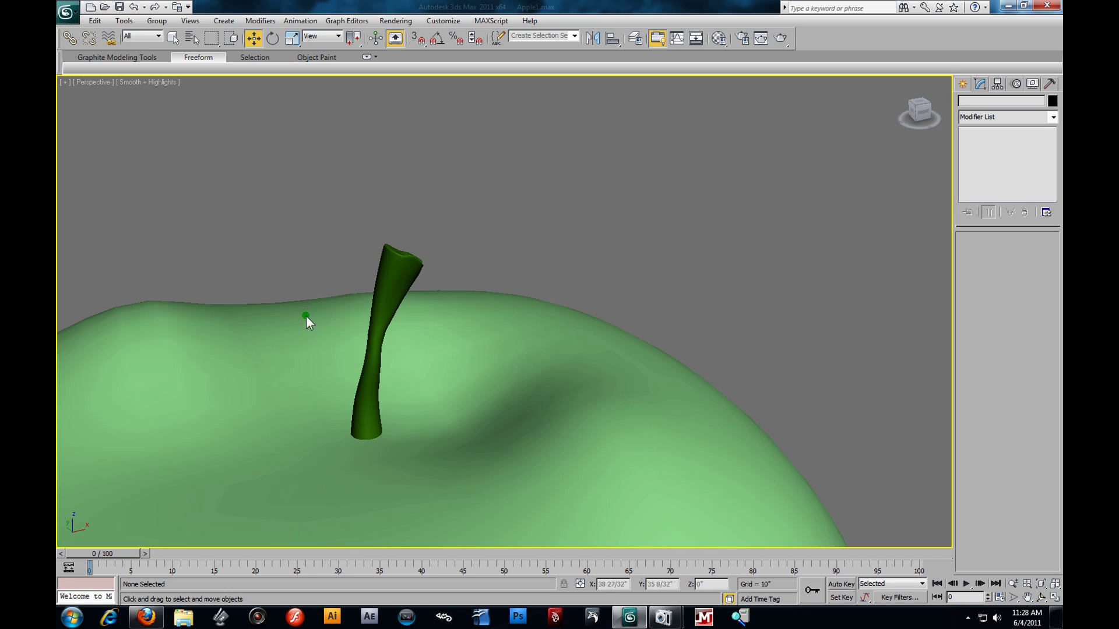
click(377, 341)
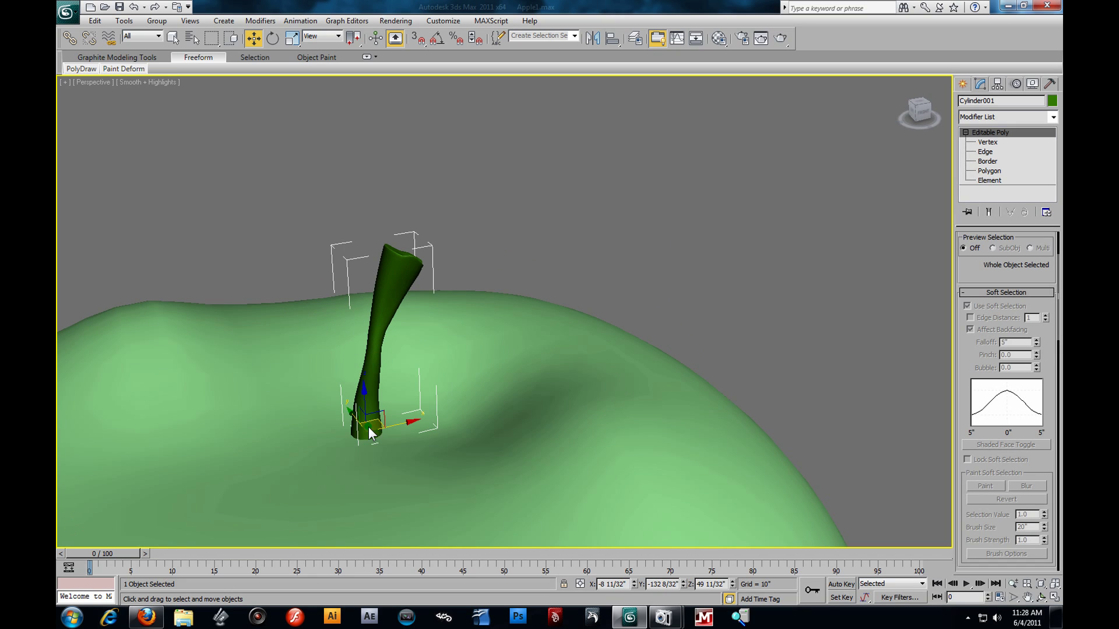
drag(365, 399, 366, 404)
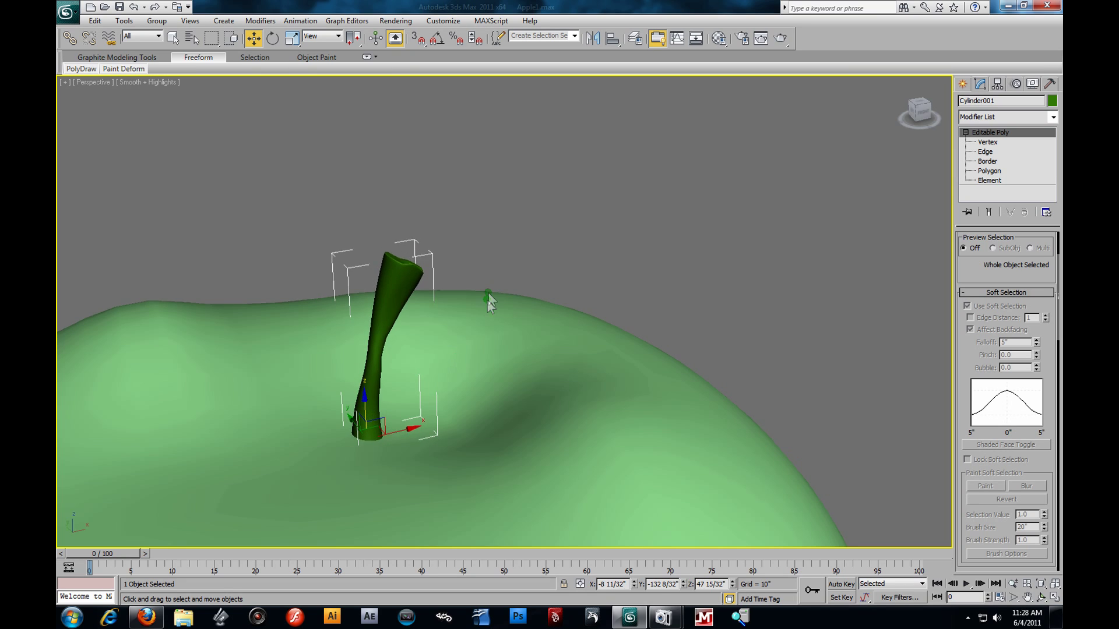
Select both the apple and its stem and assign them the 01 - Default material.
scroll(246, 240, down, 4)
drag(247, 240, 607, 478)
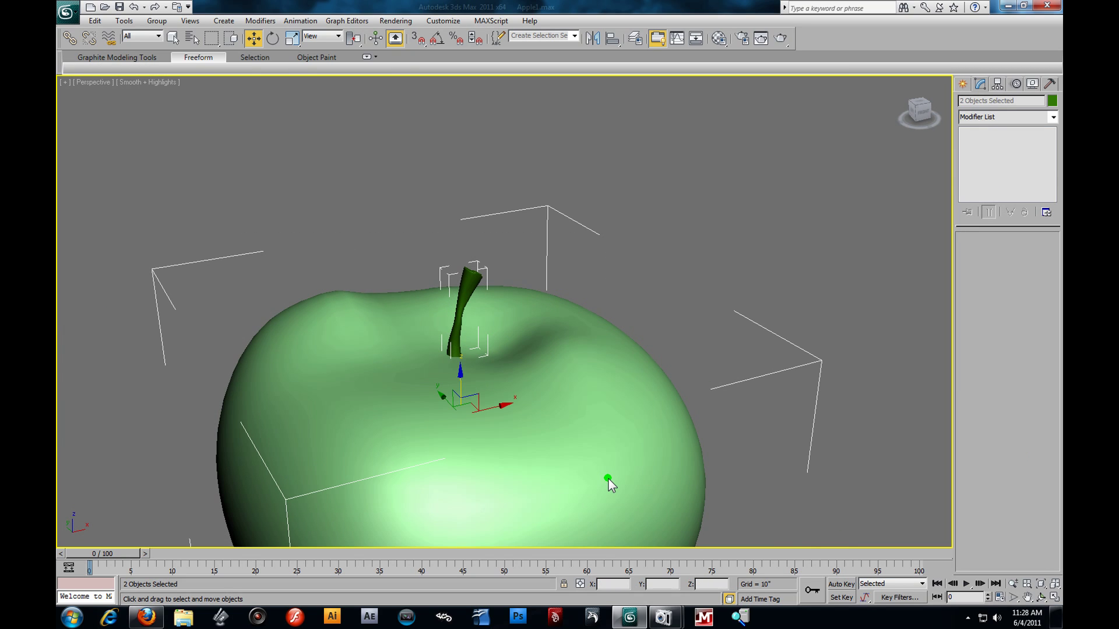
key(m)
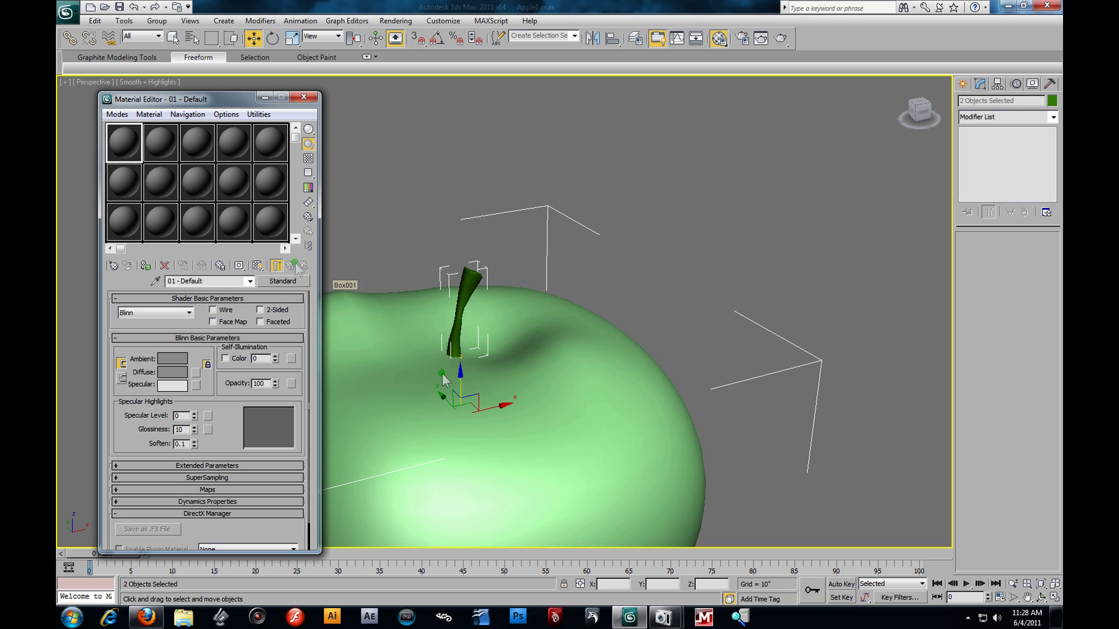
click(296, 265)
click(530, 330)
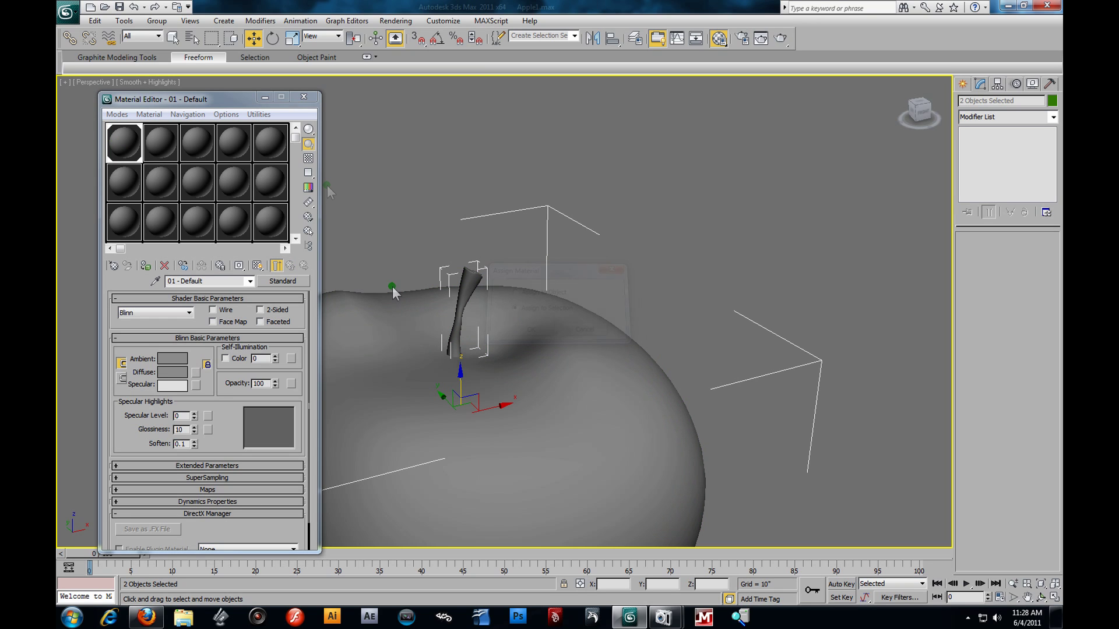
click(312, 97)
Group the selected apple and stem under the name Apples.
scroll(536, 267, down, 5)
key(alt+w)
middle_drag(717, 269, 735, 136)
scroll(764, 192, down, 1)
middle_drag(799, 268, 799, 180)
scroll(799, 182, down, 2)
alt+middle_drag(790, 430, 707, 448)
key(alt+w)
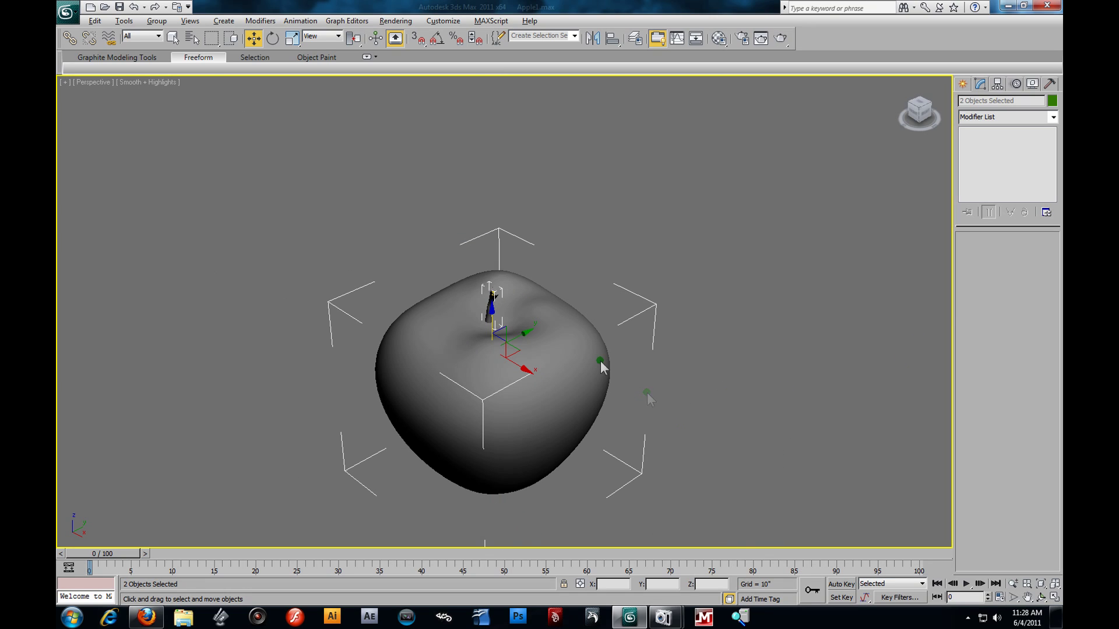
click(157, 20)
click(166, 35)
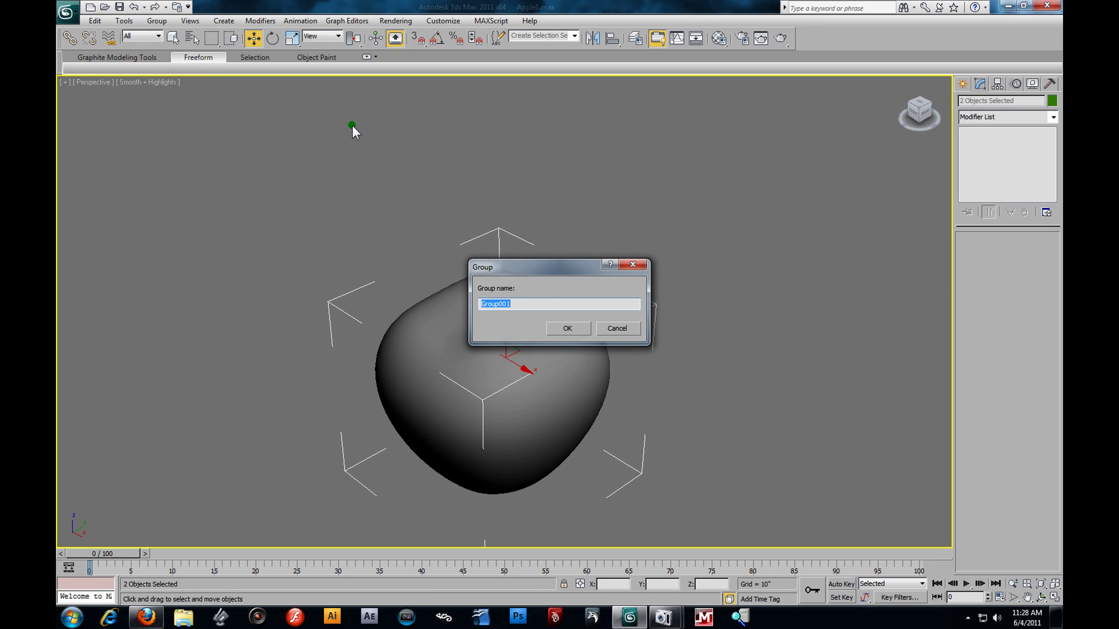
text(Apples)
key(Return)
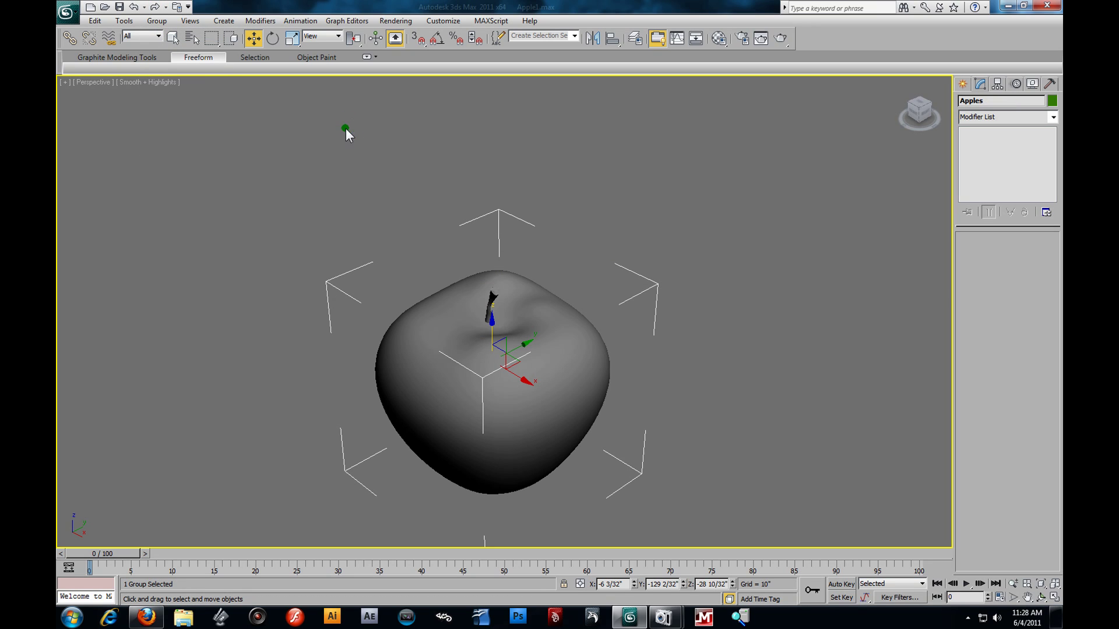
Clone the Apples group as a single copy beside the original, at about X 118 3/32" and Y 80 19/32".
alt+middle_drag(493, 417, 551, 393)
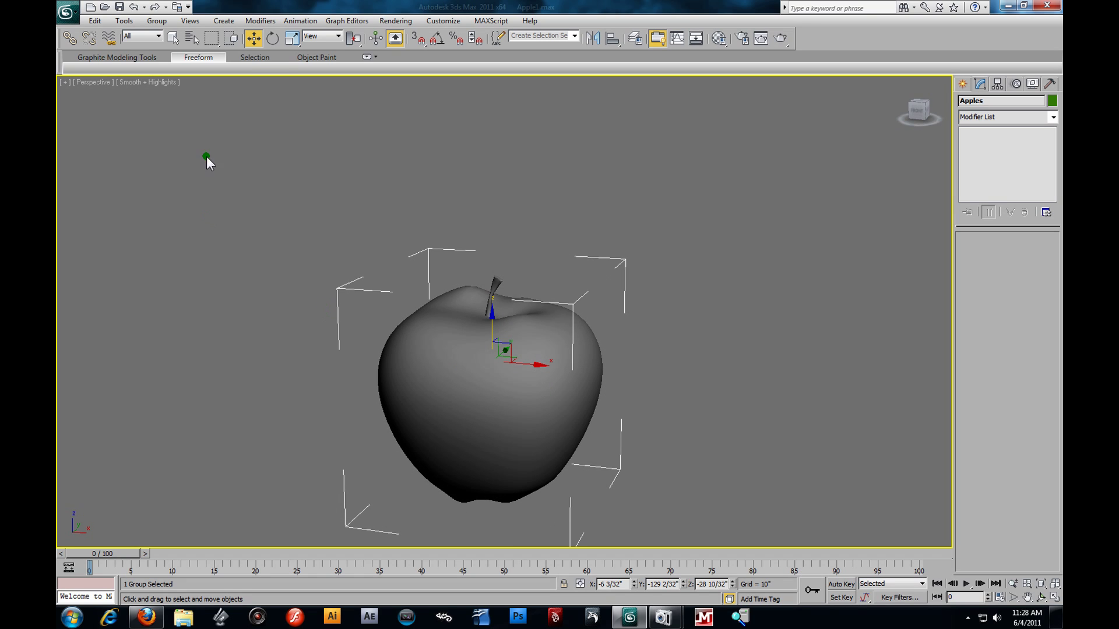
alt+middle_drag(384, 280, 416, 351)
mouse_move(520, 365)
shift+mouse_down()
mouse_move(754, 362)
mouse_move(738, 362)
shift+mouse_up()
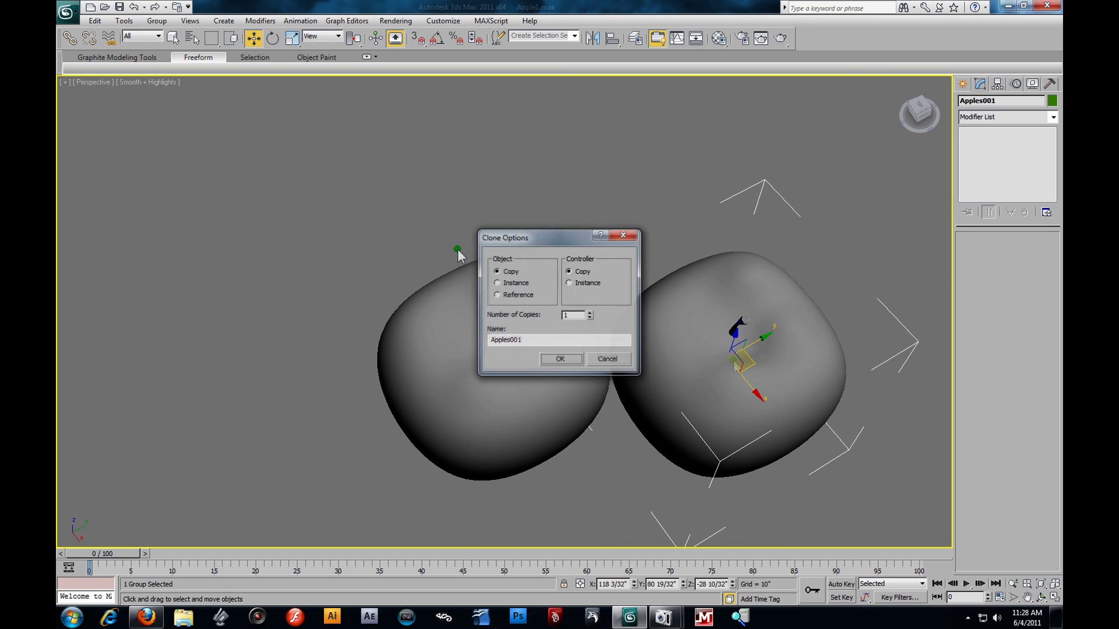
click(563, 360)
Scale down the copied apple and rotate it to about 19.6° in X, 19° in Y and 26.6° in Z.
alt+middle_drag(619, 430, 639, 375)
click(288, 38)
drag(726, 347, 732, 362)
click(273, 38)
mouse_move(742, 362)
mouse_down()
mouse_move(747, 378)
mouse_move(735, 385)
mouse_up()
mouse_move(722, 388)
alt+middle_down()
mouse_move(678, 399)
mouse_move(698, 392)
mouse_move(672, 380)
mouse_move(699, 387)
mouse_move(553, 359)
mouse_move(580, 373)
alt+middle_up()
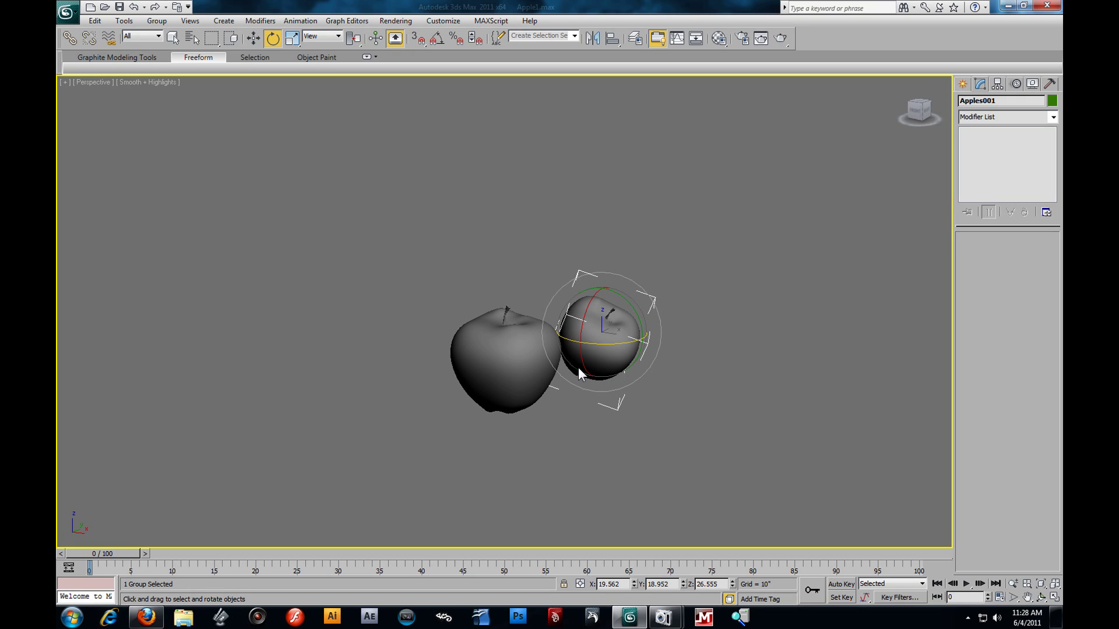
Save the scene under the new file name Apple02.max.
click(66, 13)
mouse_move(110, 145)
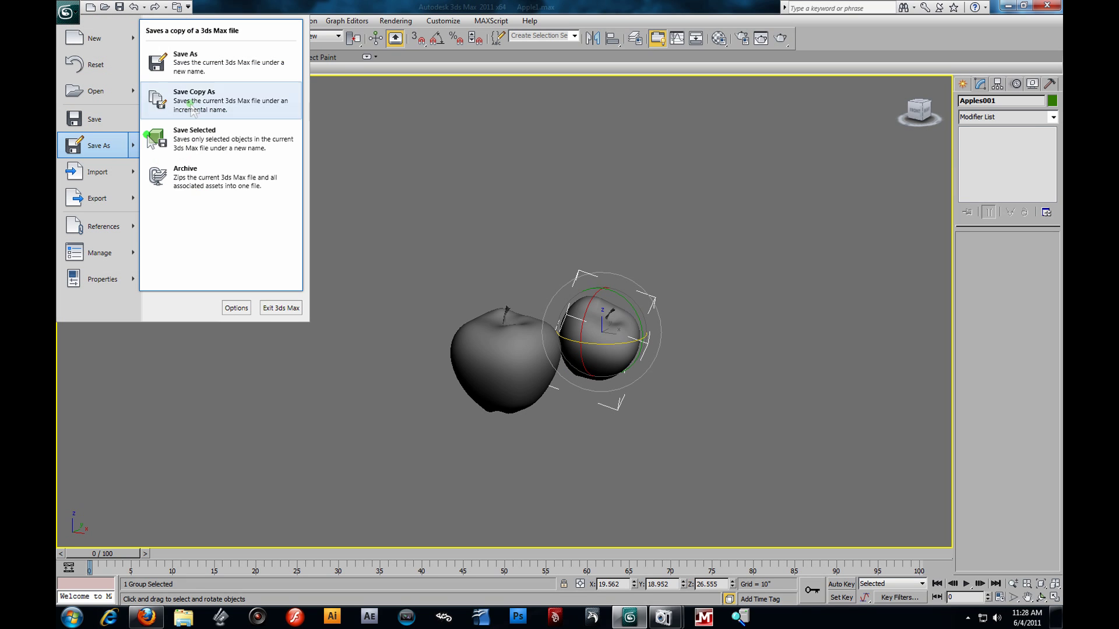
click(196, 69)
click(87, 79)
click(554, 477)
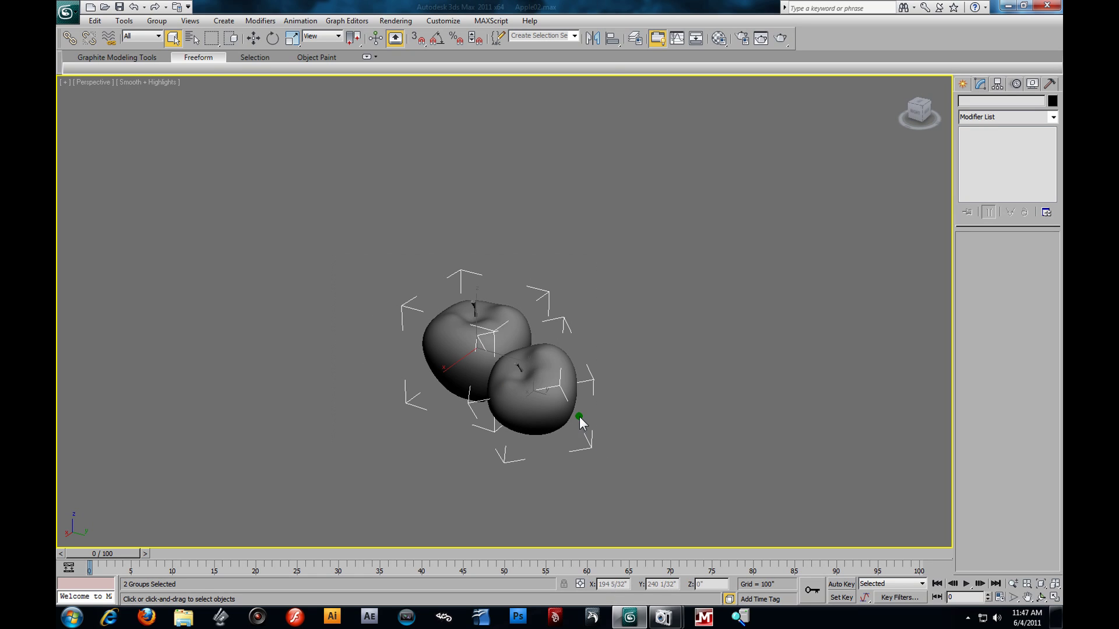
Move the two selected apple groups together along the Y axis in the Perspective view.
key(w)
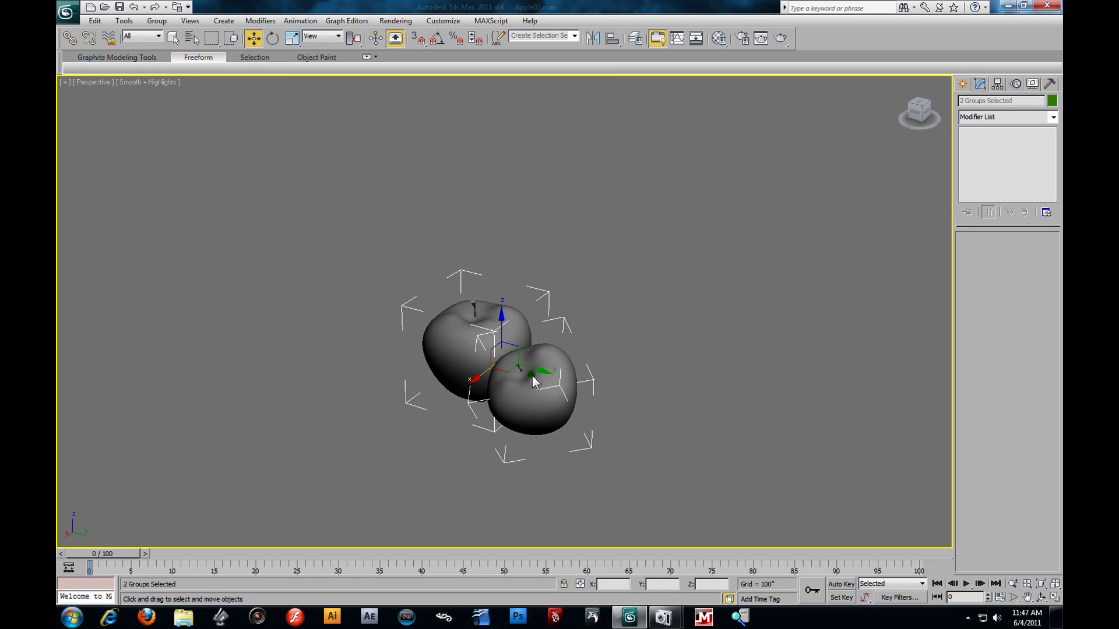
drag(533, 375, 773, 429)
key(z)
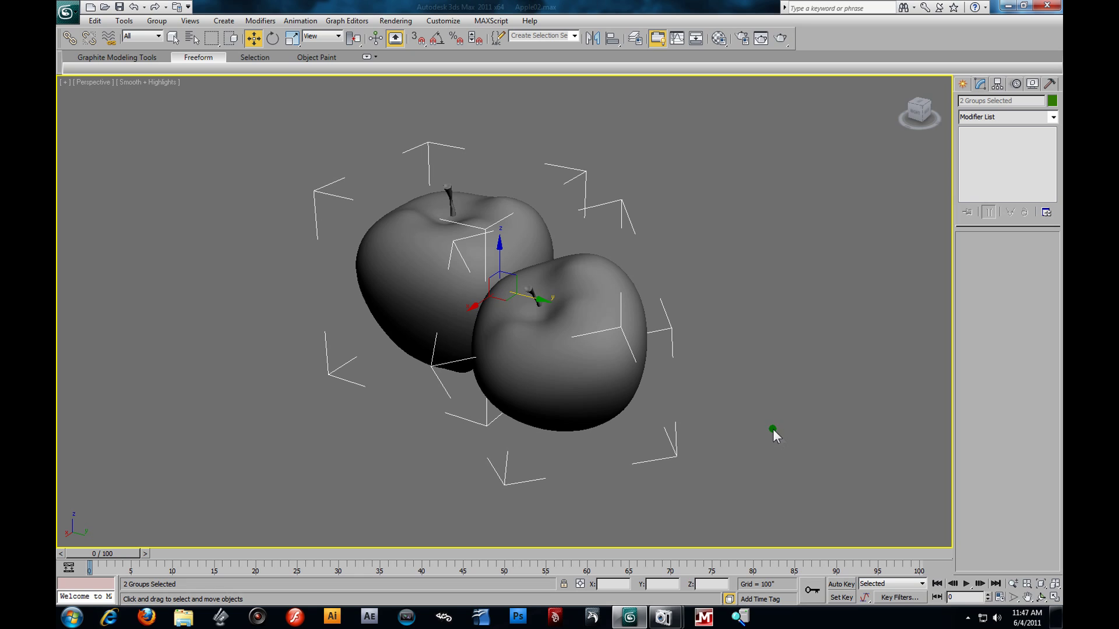
alt+middle_drag(612, 348, 461, 304)
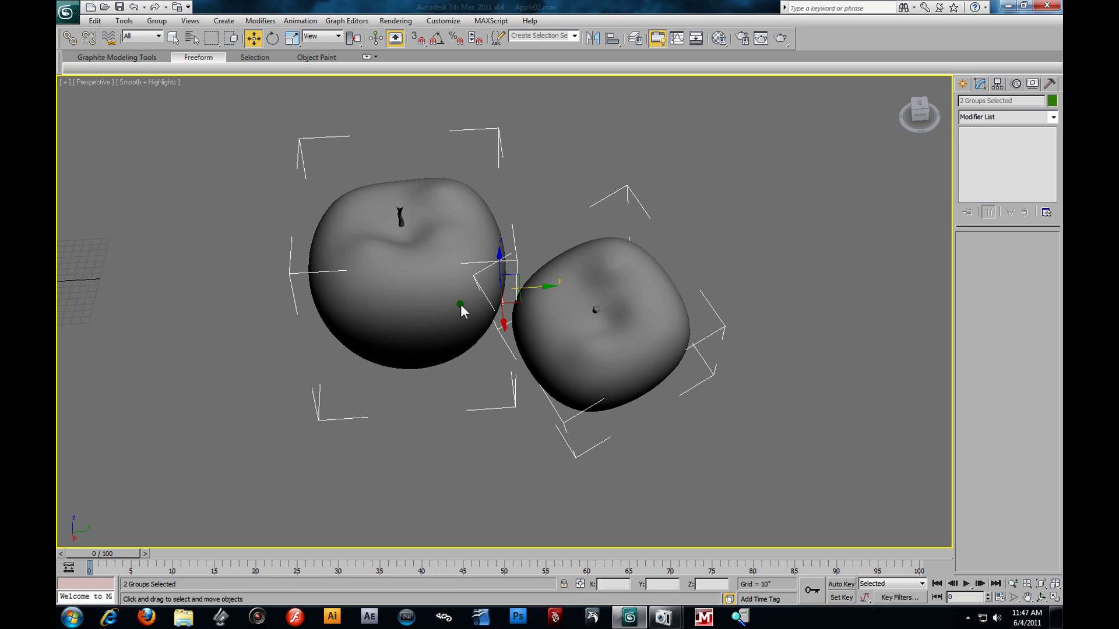
middle_drag(541, 294, 174, 285)
middle_drag(352, 270, 426, 272)
scroll(426, 272, down, 3)
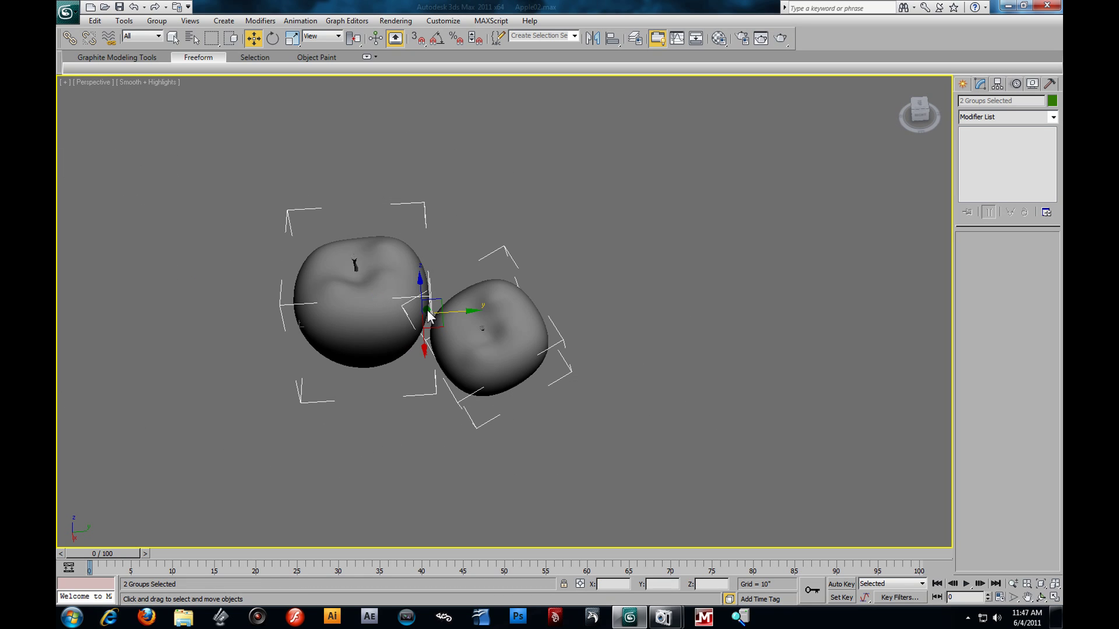
drag(465, 313, 372, 315)
alt+middle_drag(362, 326, 431, 306)
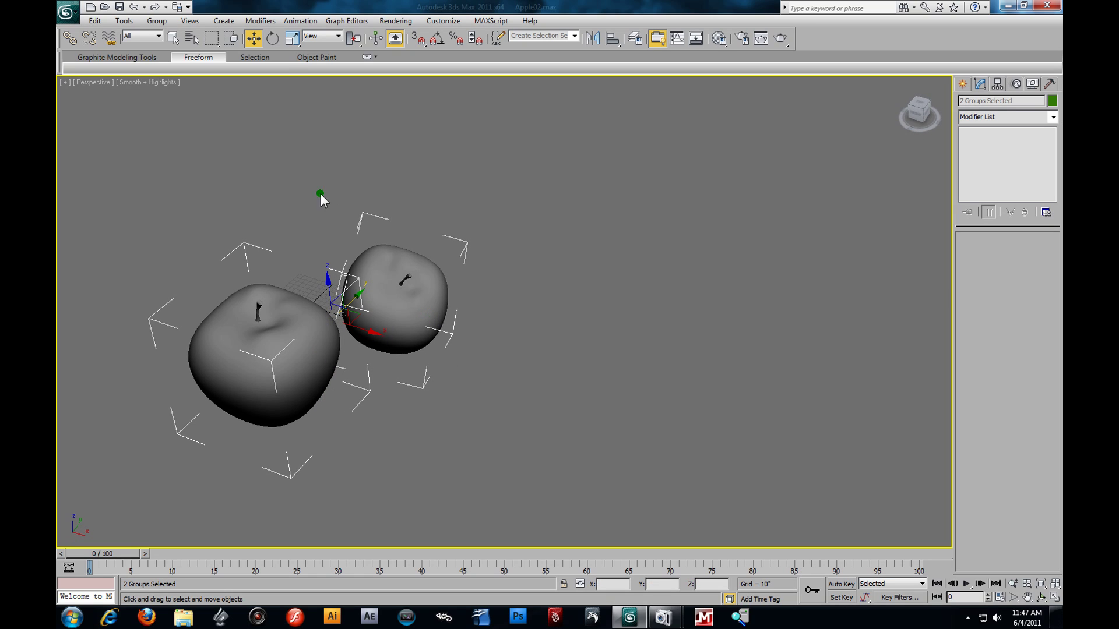
Uniformly scale down both apple groups and shift them along the X axis.
click(289, 40)
drag(326, 342, 384, 415)
click(254, 39)
alt+middle_drag(294, 270, 366, 318)
drag(372, 322, 306, 321)
Reposition both apple groups close to the grid origin in the Top view.
key(alt+w)
scroll(323, 227, down, 2)
scroll(323, 227, down, 6)
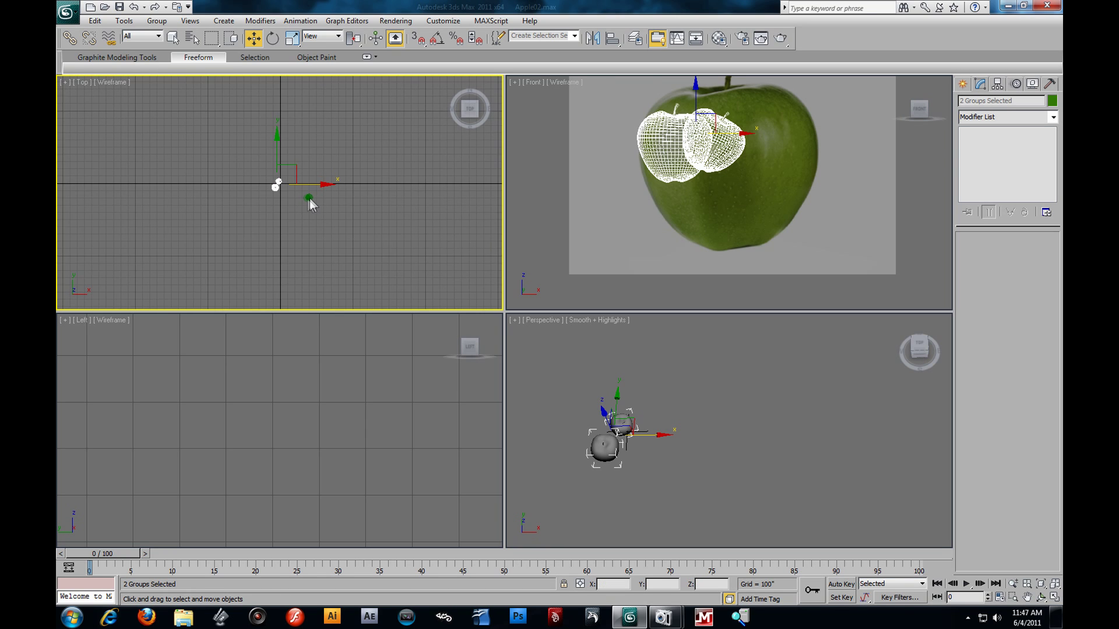
scroll(303, 200, up, 3)
middle_drag(317, 117, 354, 295)
scroll(350, 280, down, 3)
drag(313, 251, 324, 244)
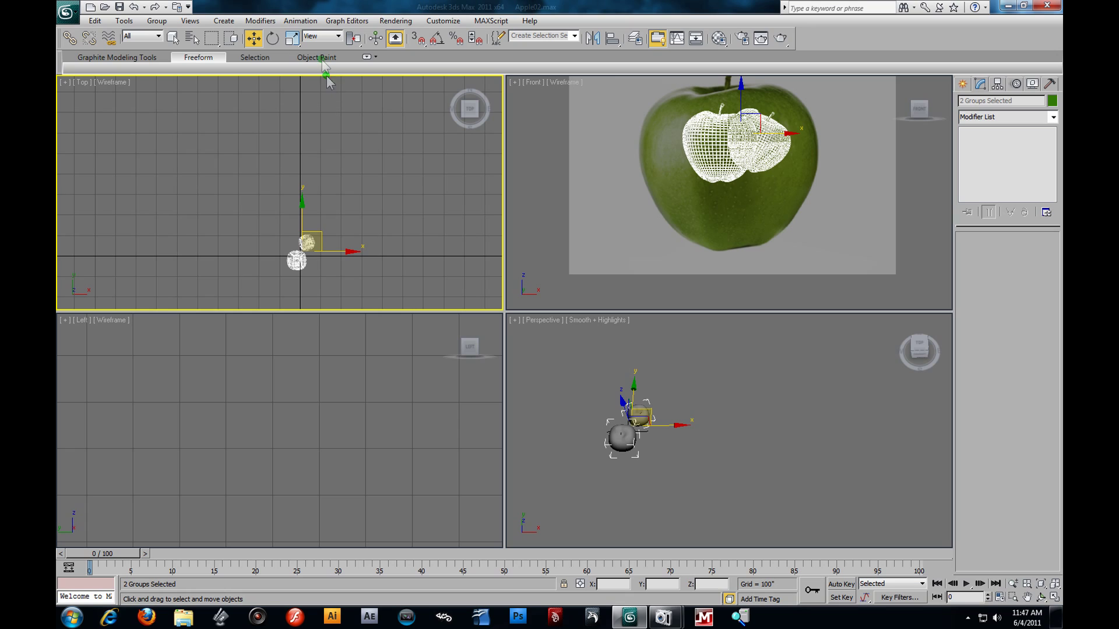
Uniformly scale both apple groups down further from the Perspective view, and clear the selection.
click(295, 40)
drag(614, 428, 640, 484)
scroll(688, 146, down, 2)
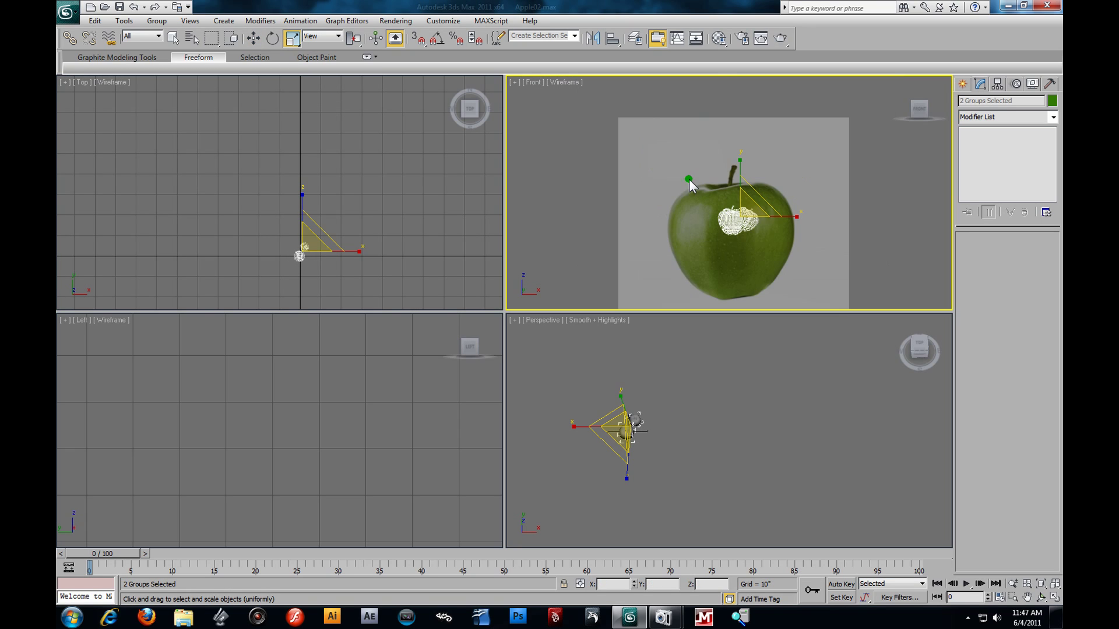
click(672, 179)
Turn off the background image display in the Front viewport and frame the apples in all viewports.
scroll(680, 185, up, 2)
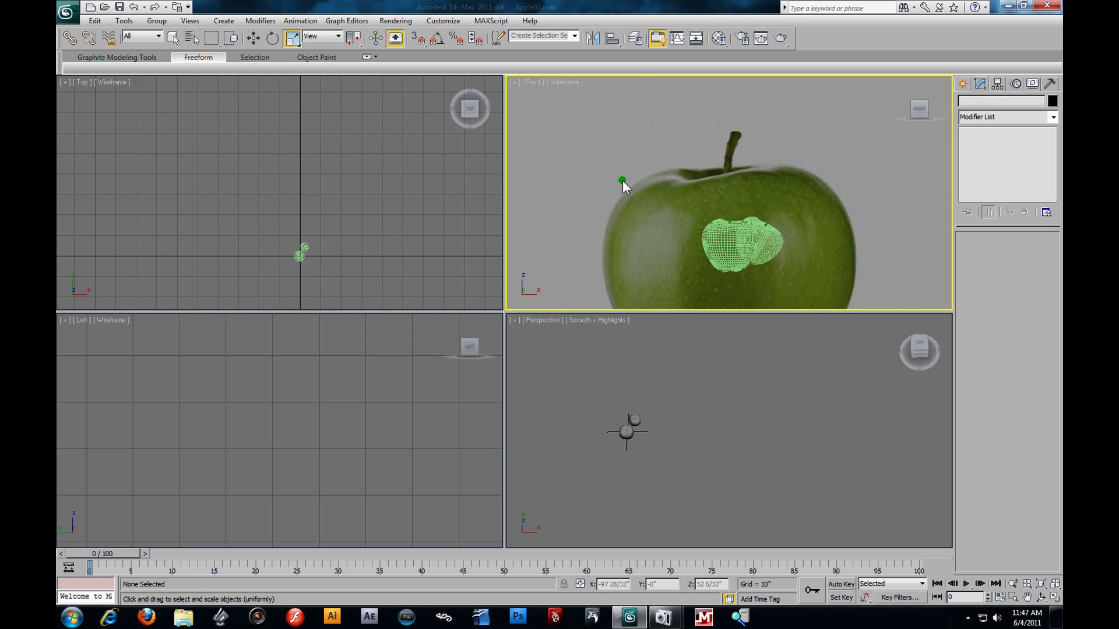
key(alt+b)
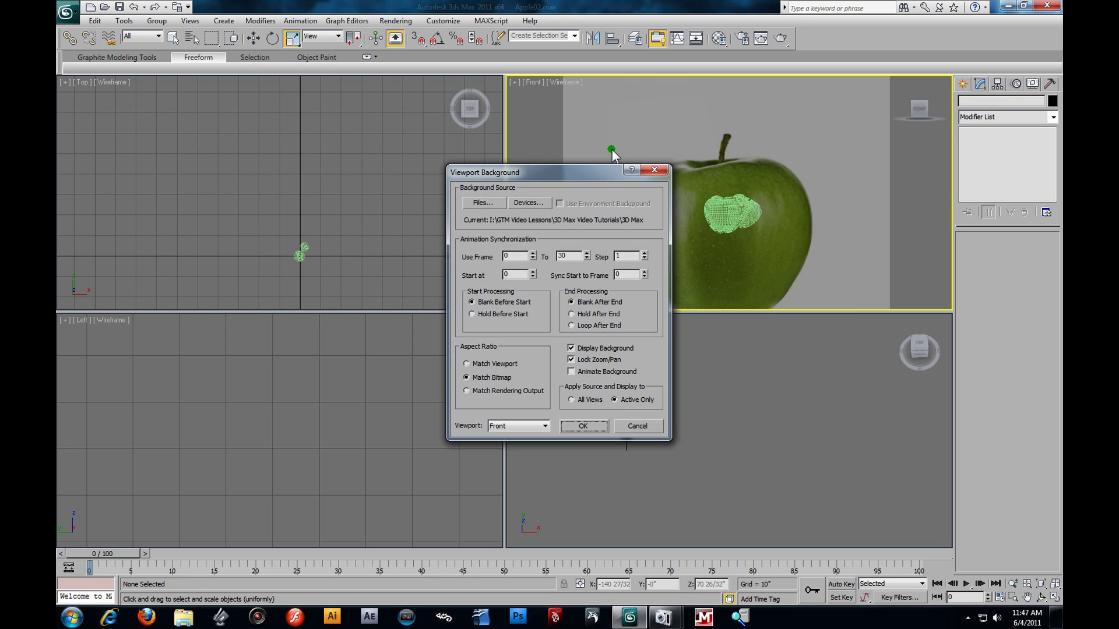
click(571, 349)
click(584, 426)
click(757, 343)
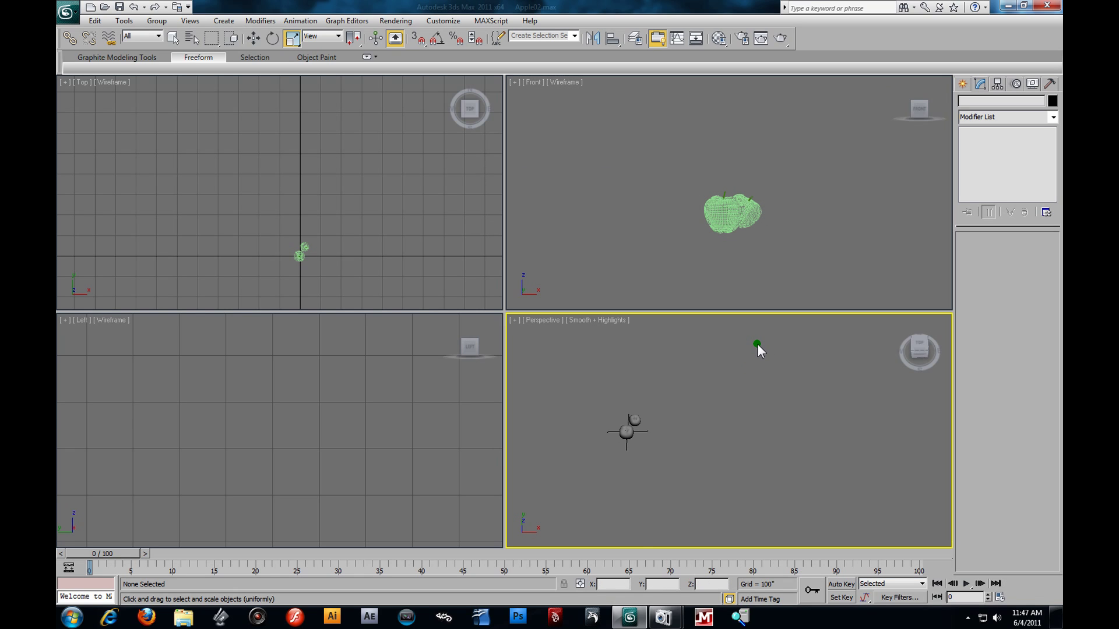
key(ctrl+shift+z)
alt+middle_drag(643, 450, 764, 434)
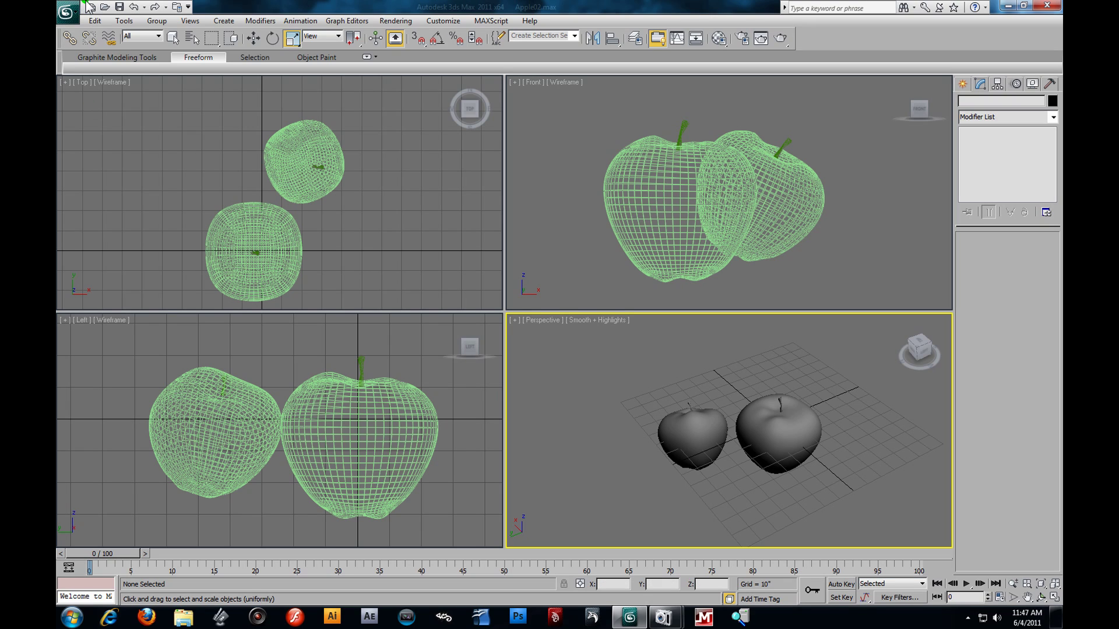
Merge the Cylinder001 object from Still Life 5 Barral.max into the current scene.
click(65, 10)
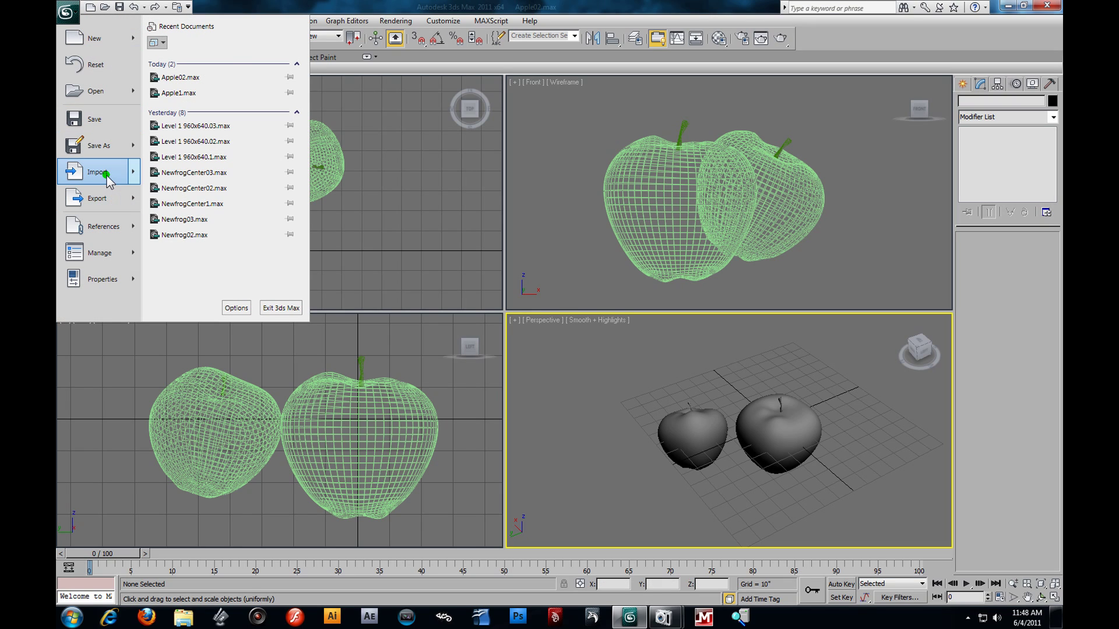
mouse_move(104, 174)
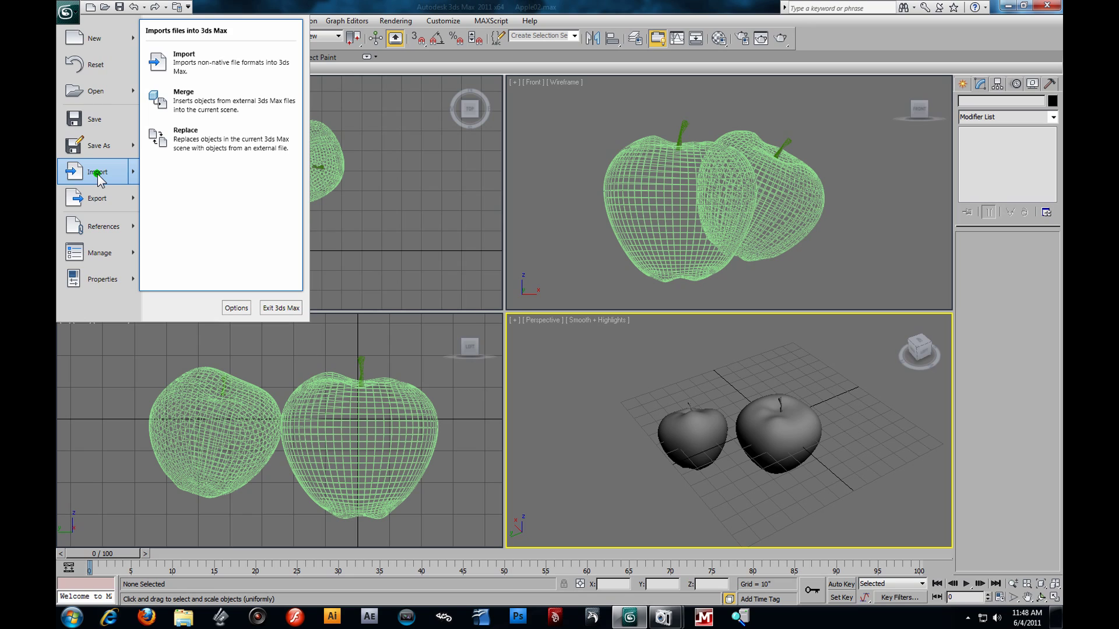
click(68, 16)
click(68, 17)
mouse_move(100, 175)
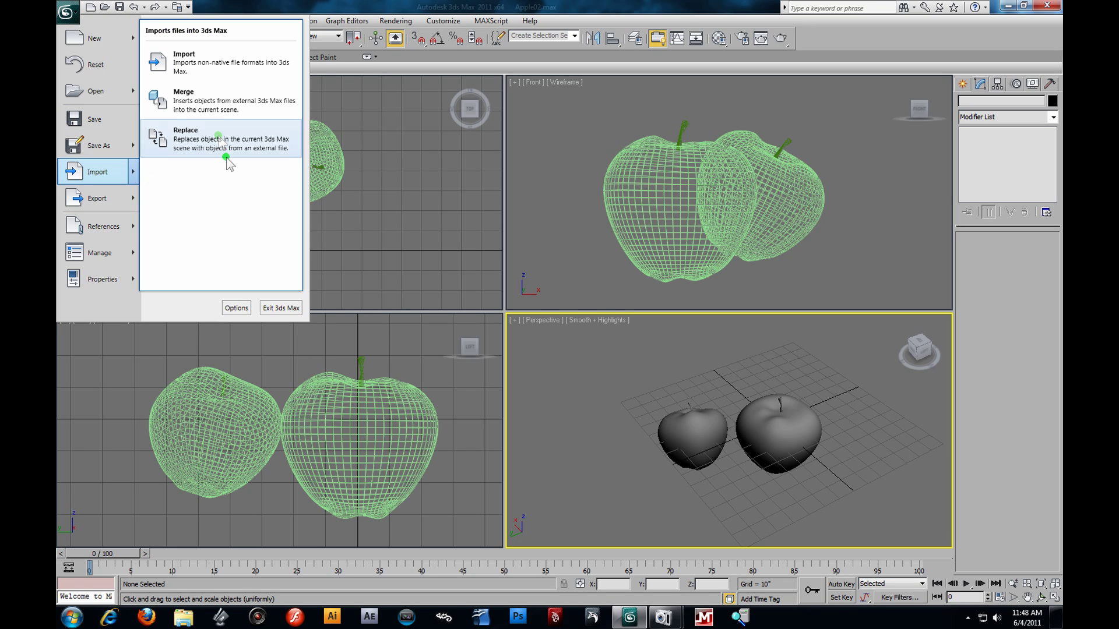
click(219, 104)
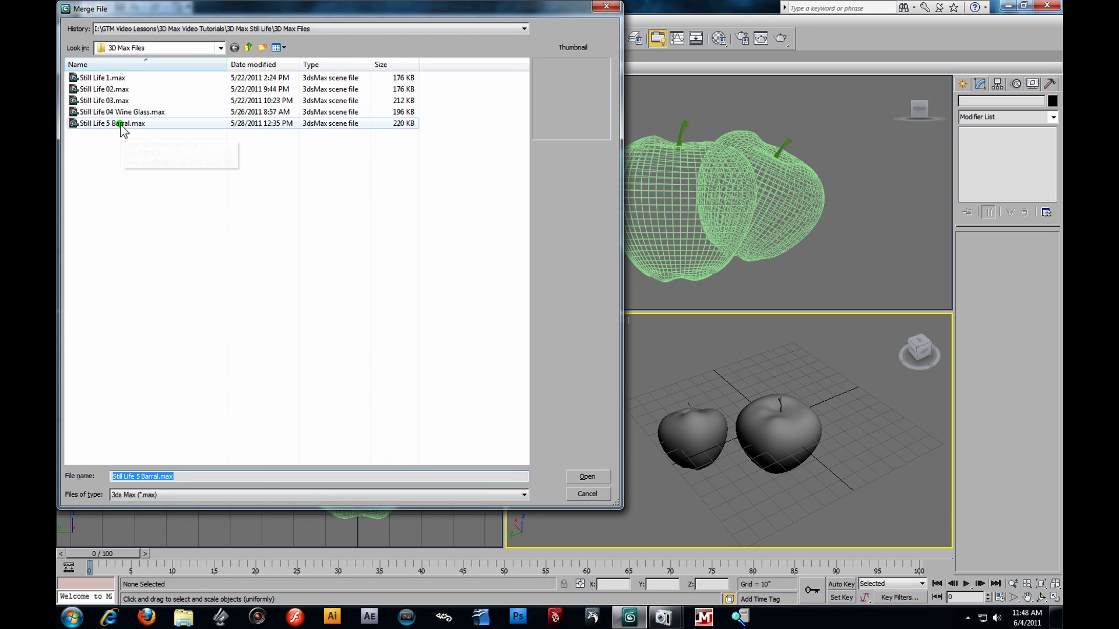
click(587, 478)
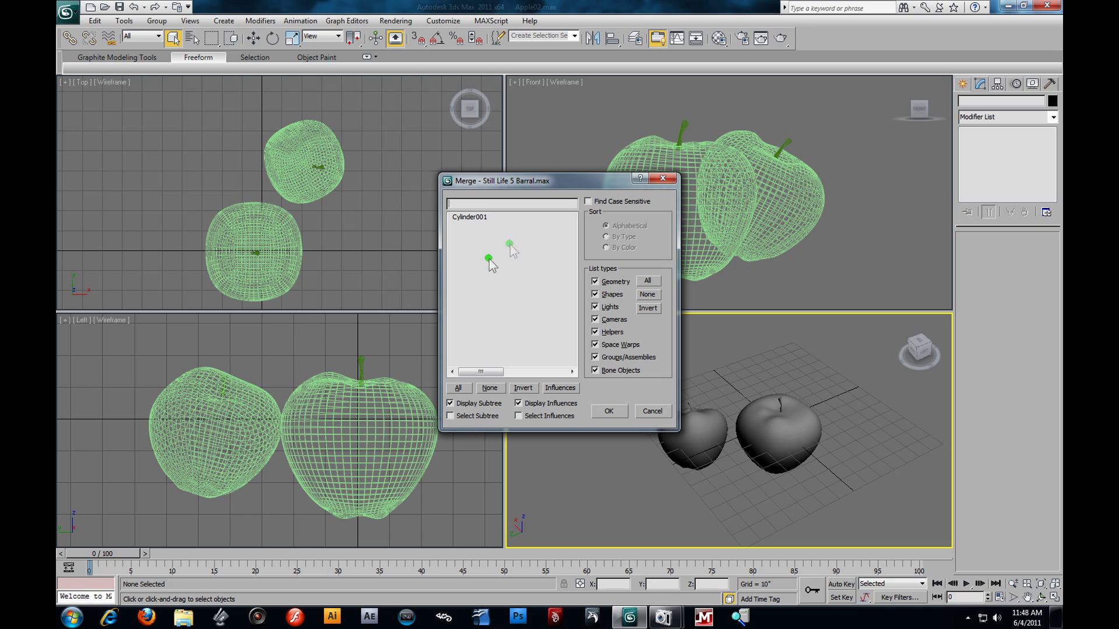
click(472, 217)
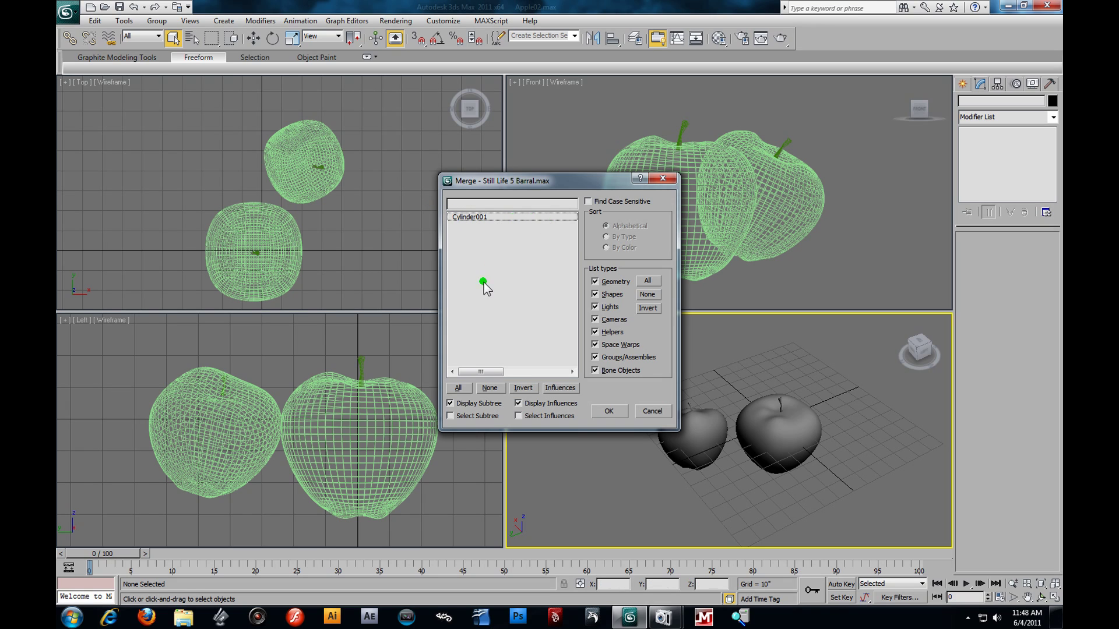
click(610, 412)
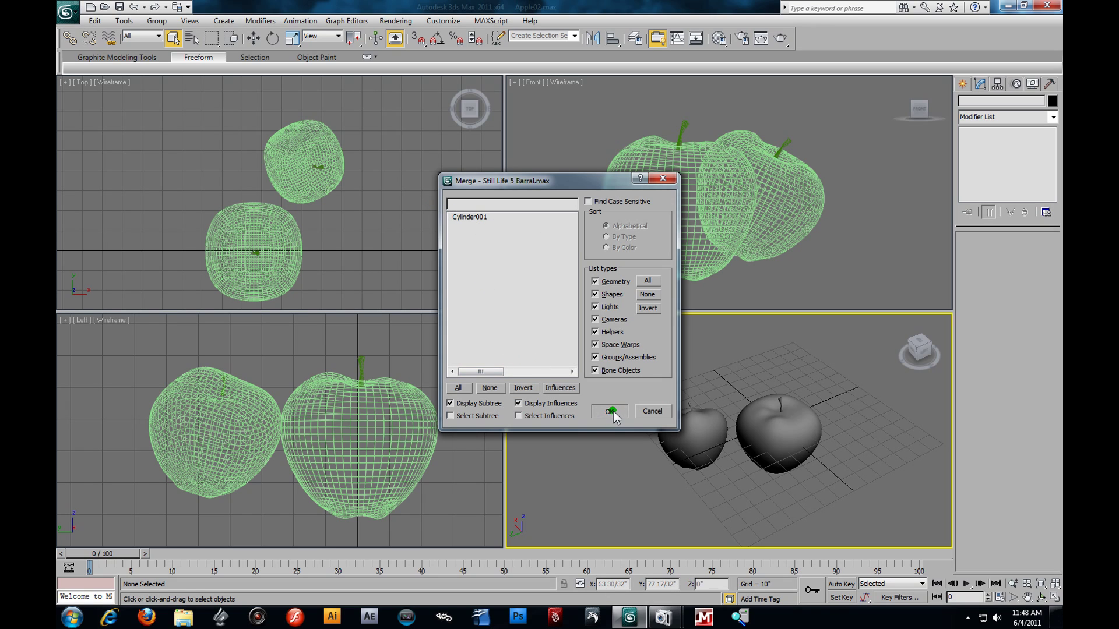
Look for the merged cylinder in the Perspective view and the scene's object list, and unhide all objects.
scroll(668, 370, down, 5)
scroll(685, 387, up, 8)
scroll(684, 386, down, 10)
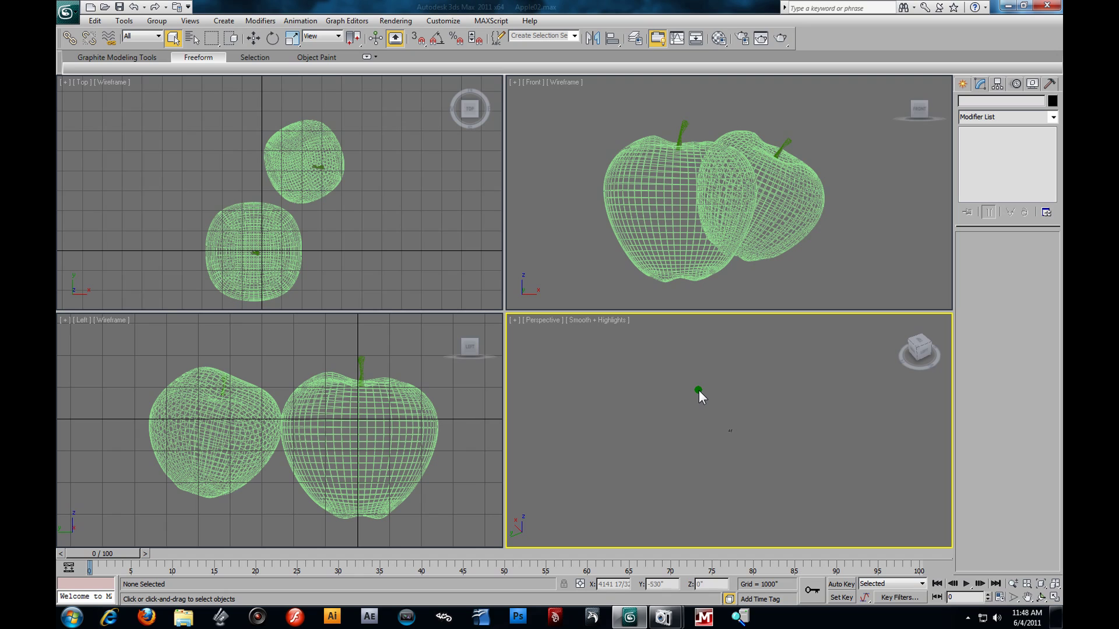
key(z)
scroll(698, 390, down, 8)
scroll(703, 389, up, 6)
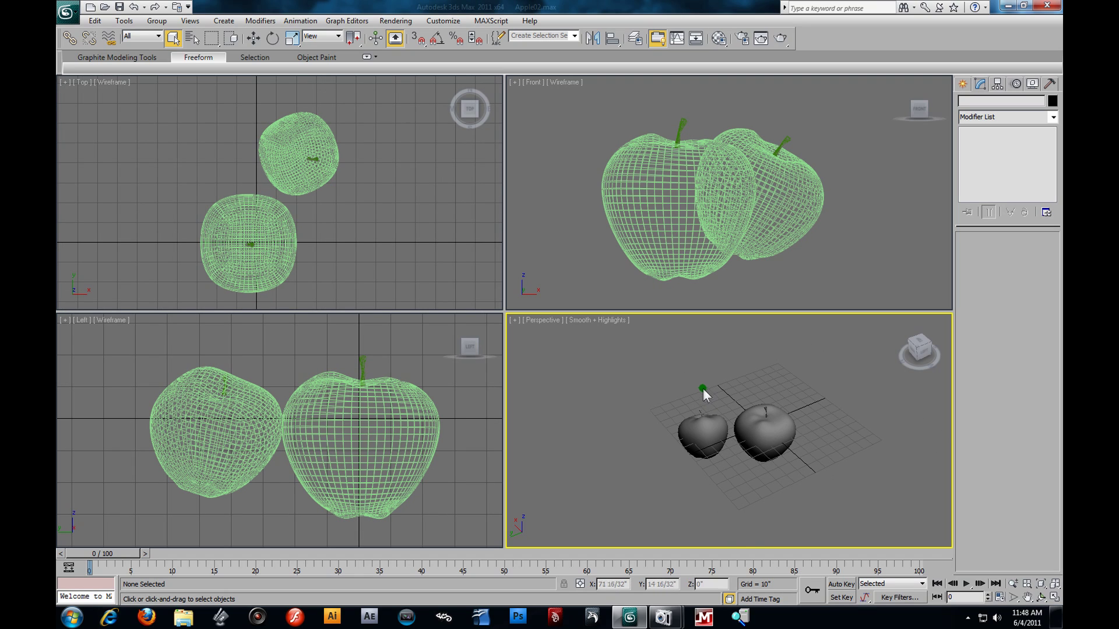
click(199, 44)
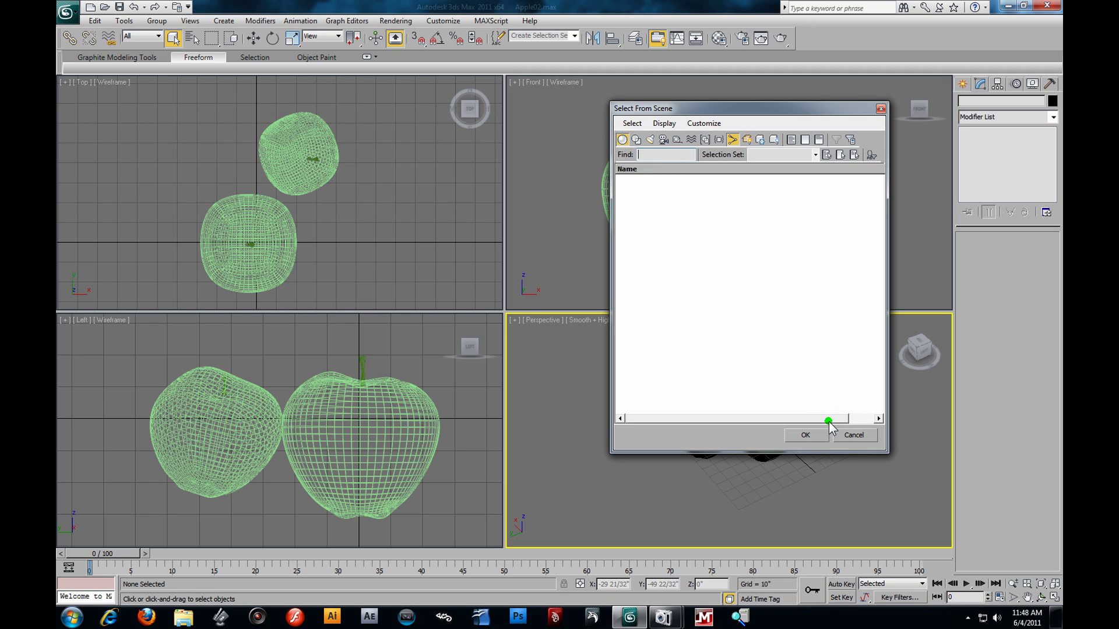
click(853, 435)
right_click(612, 378)
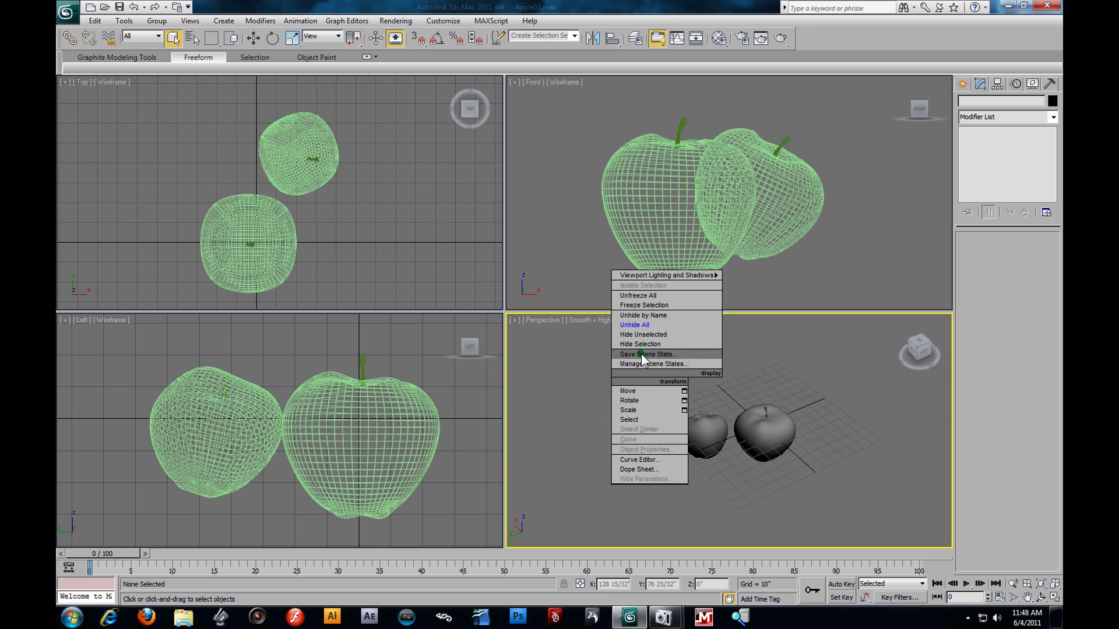
click(642, 325)
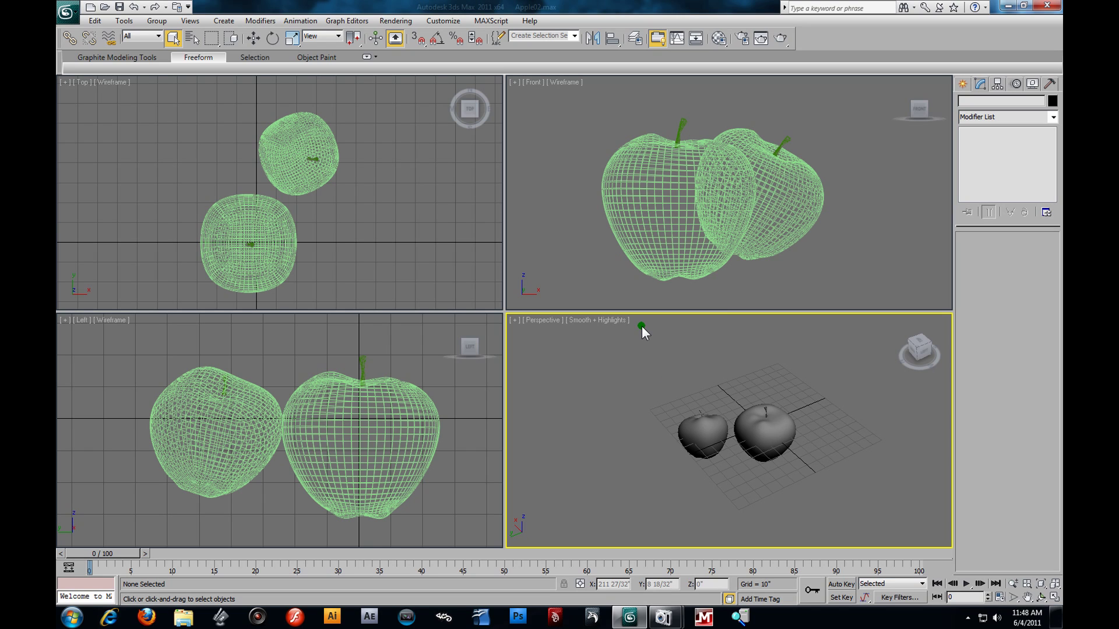
Merge the Cylinder001 object from Still Life 5 Barral.max into the scene, keeping its duplicate name.
click(67, 11)
mouse_move(133, 178)
click(220, 98)
click(114, 123)
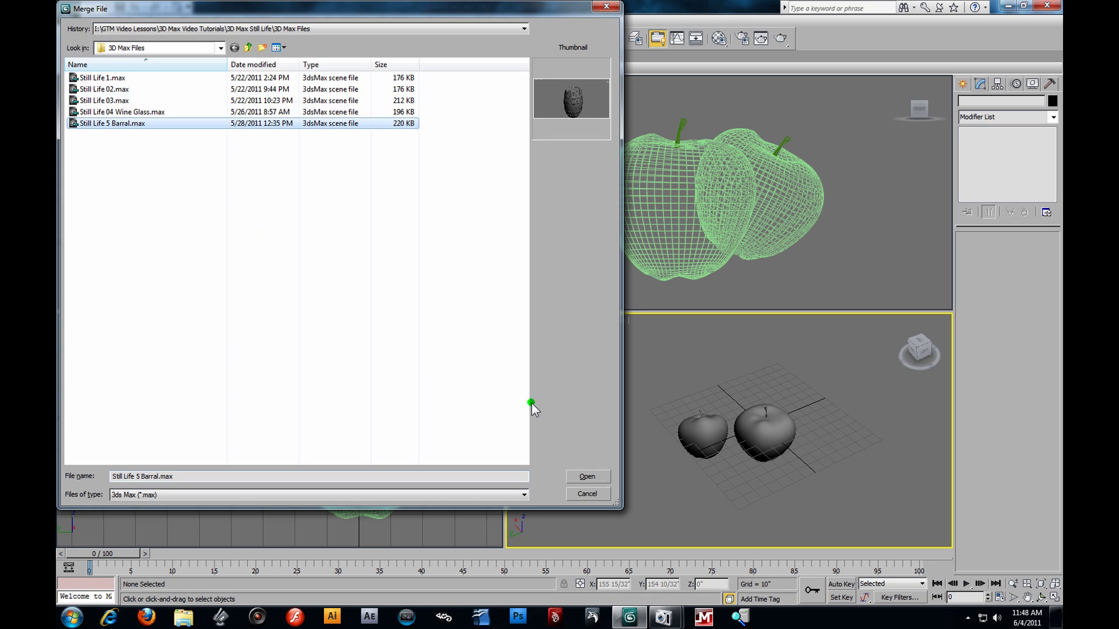
click(587, 477)
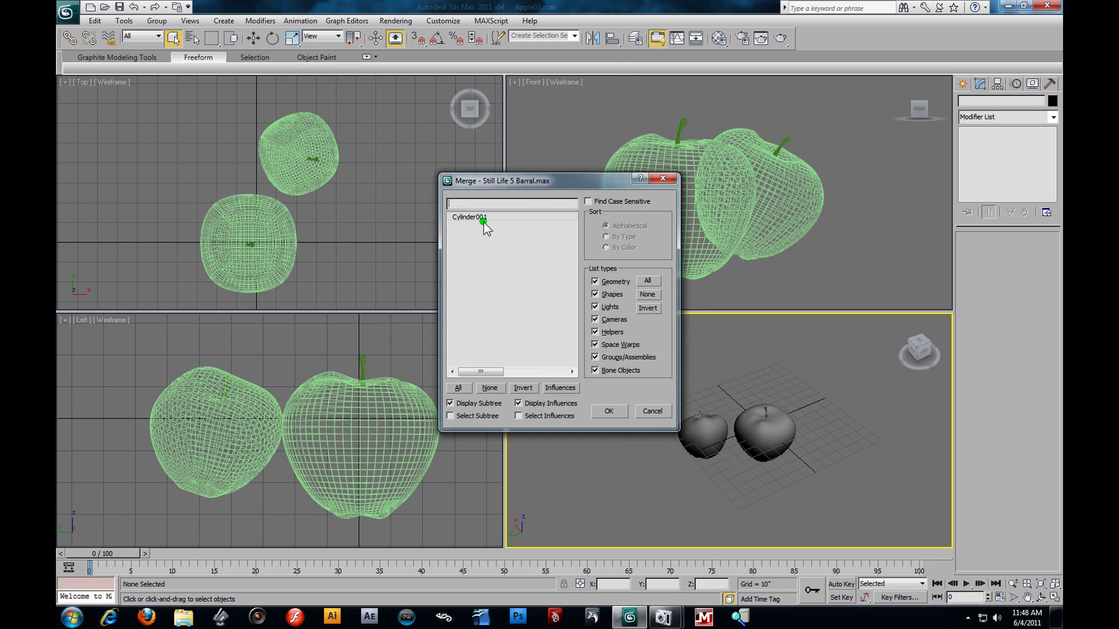
click(466, 218)
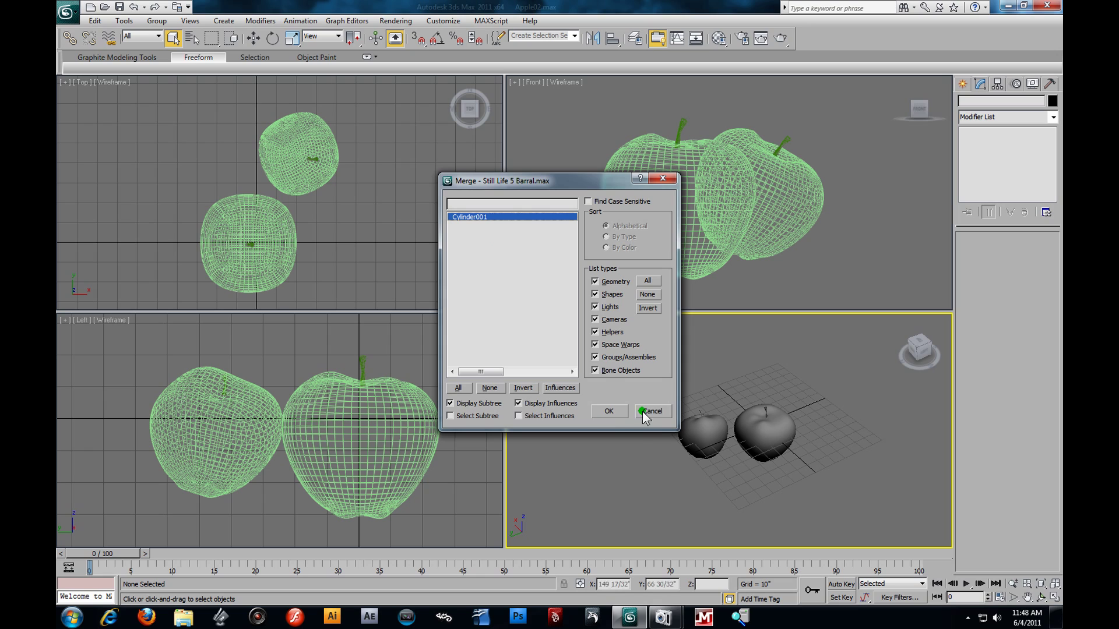
click(623, 411)
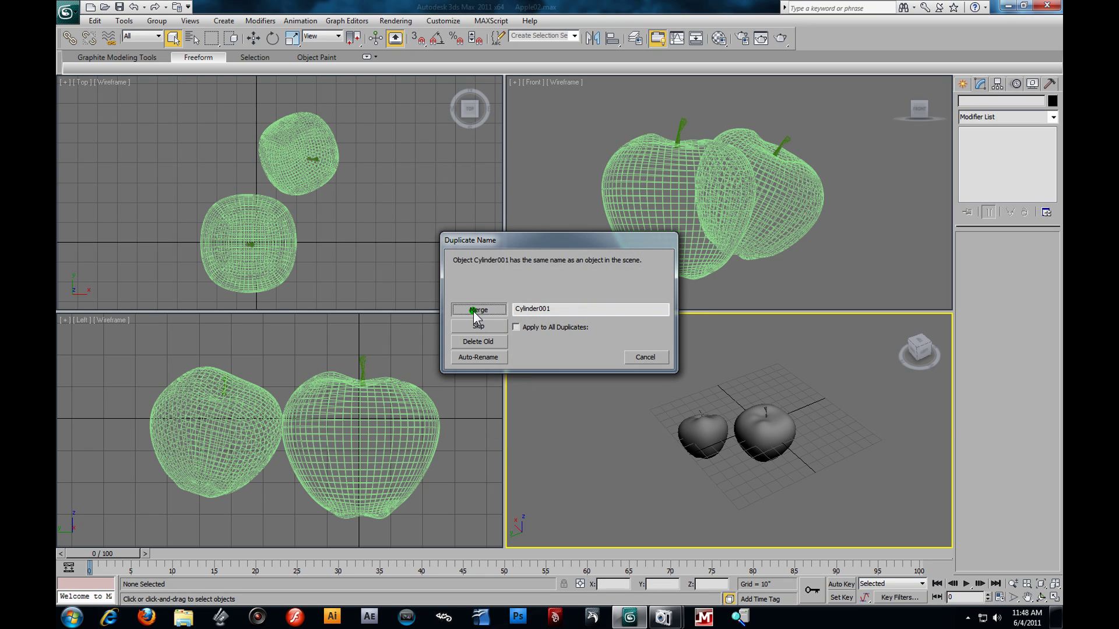
click(474, 314)
click(482, 317)
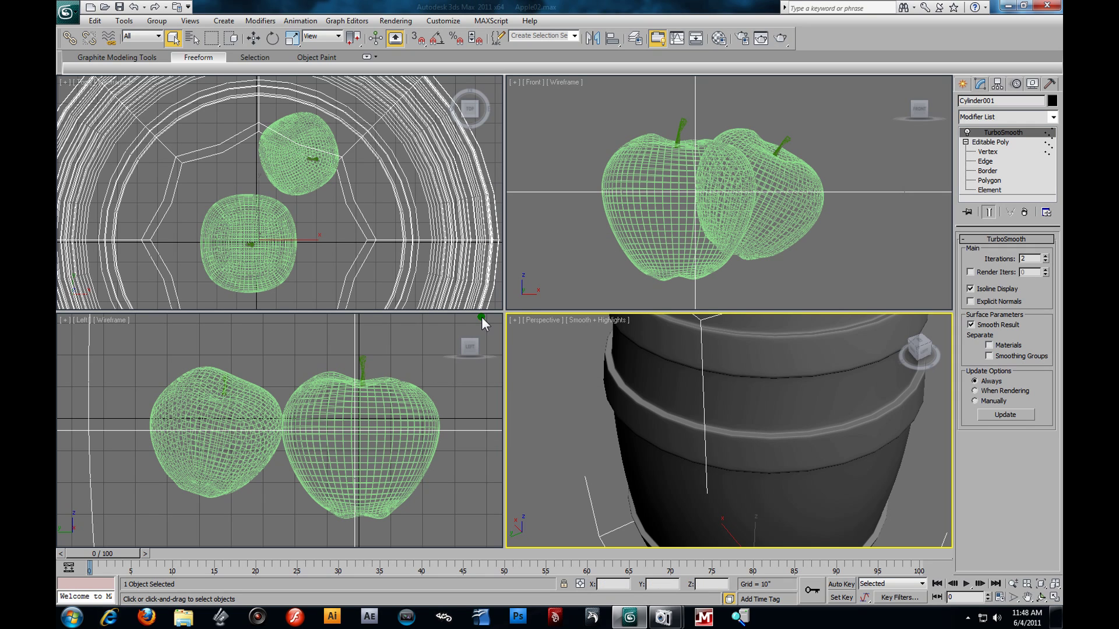
Uniformly scale the merged barrel down to about 91 percent in the Perspective view.
key(z)
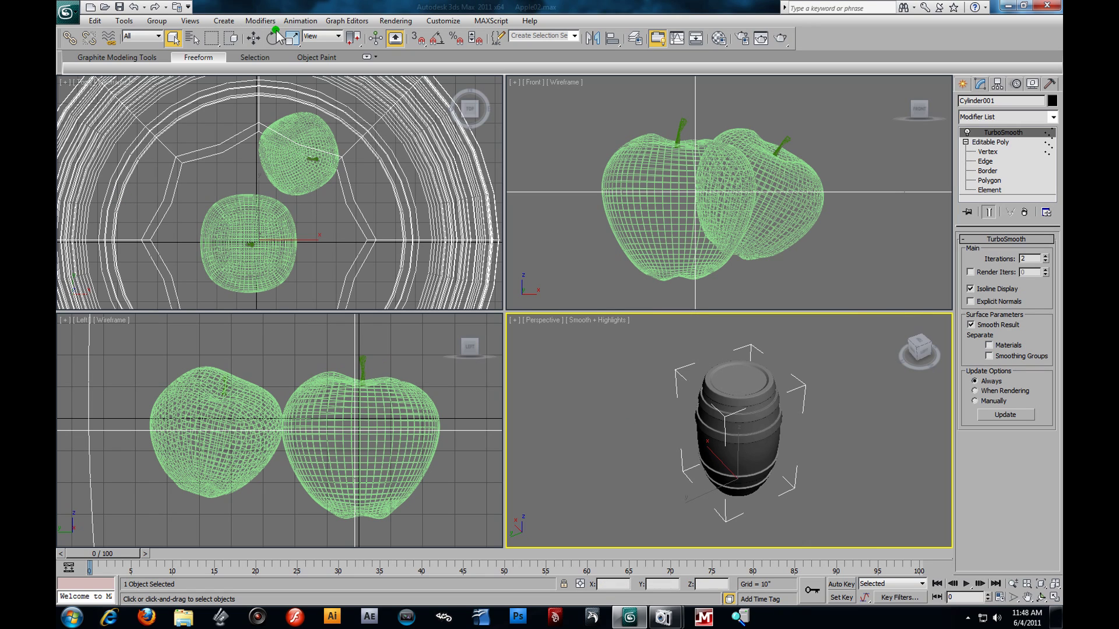
click(291, 40)
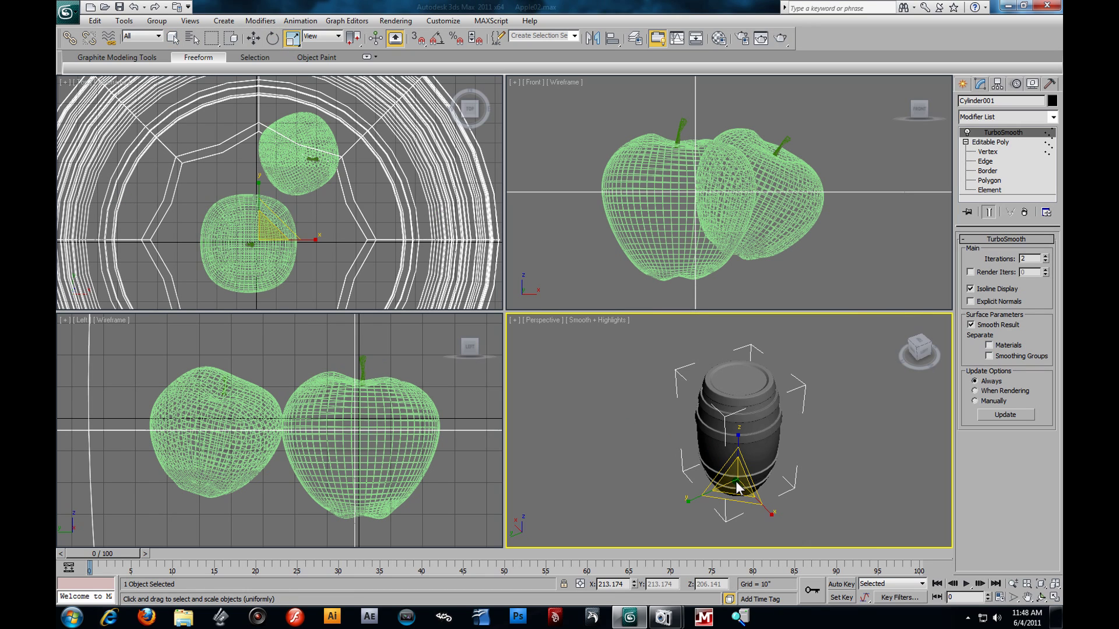
drag(779, 602, 774, 565)
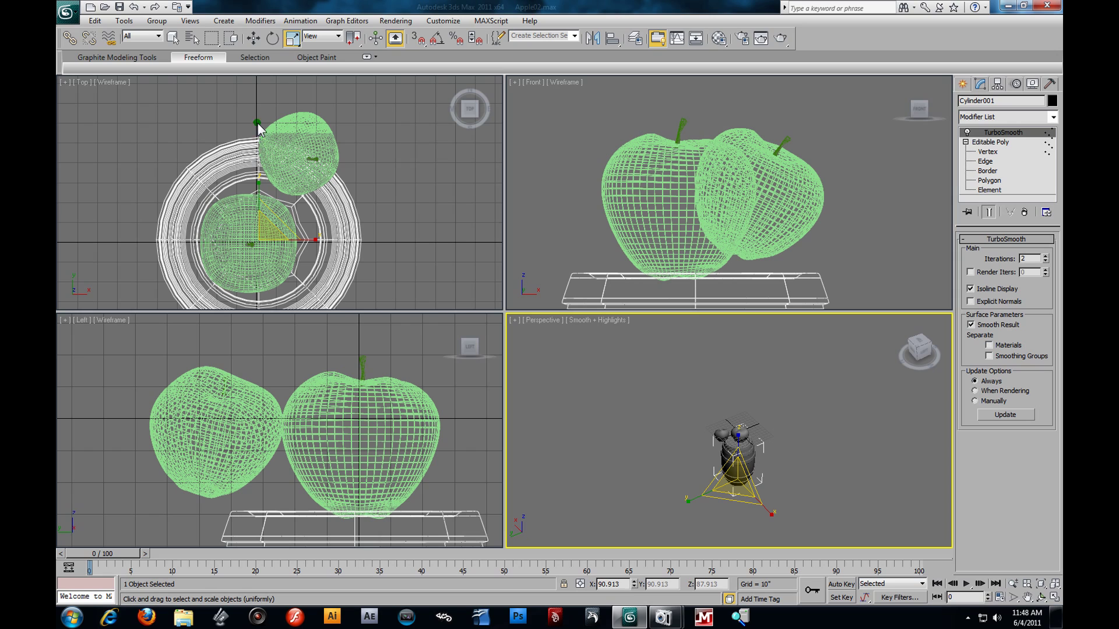
Move the barrel off the apples in the Top viewport to about X -64", Y 40".
click(254, 39)
scroll(321, 166, down, 10)
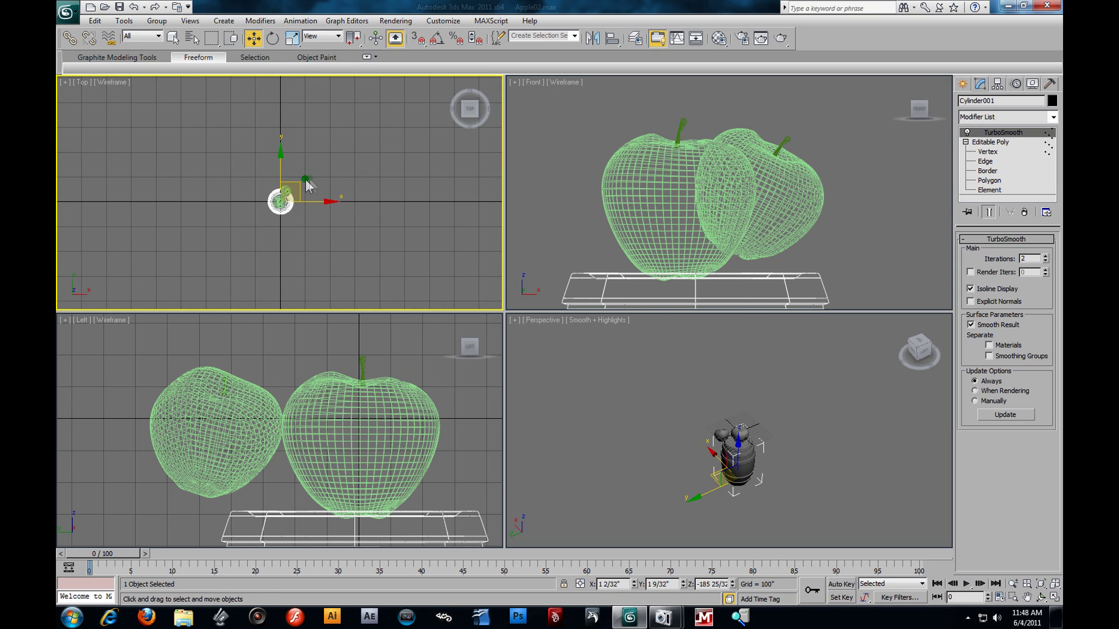
drag(300, 181, 284, 172)
Raise the barrel in the Front viewport until its base is near the ground line, level with the apples.
scroll(618, 193, down, 5)
middle_drag(635, 197, 713, 230)
scroll(681, 217, down, 5)
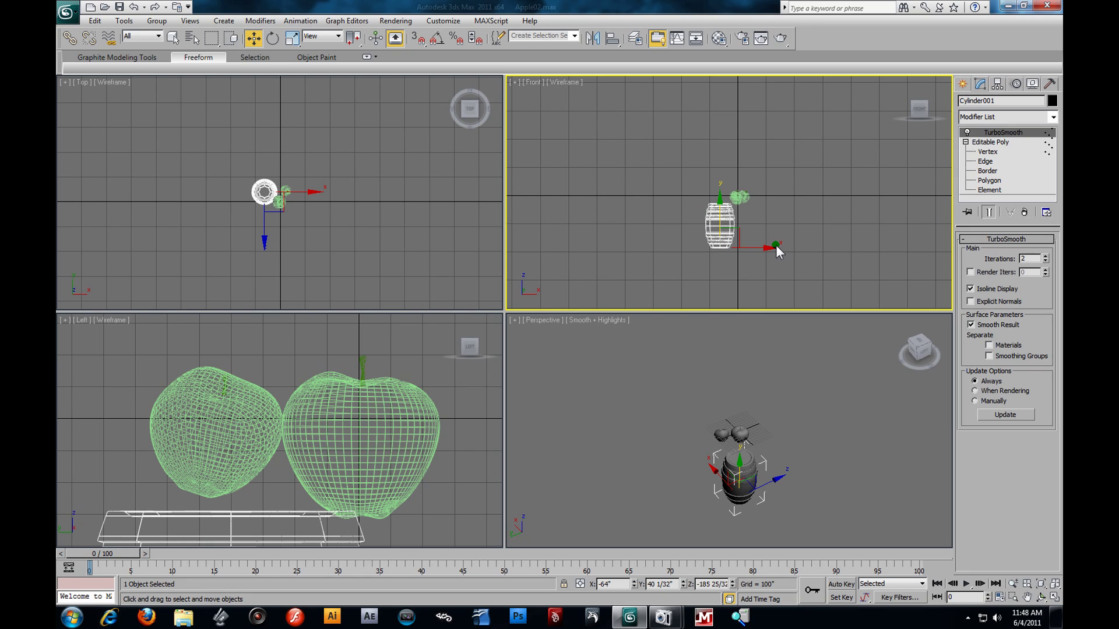
drag(722, 218, 716, 167)
scroll(762, 201, up, 2)
middle_drag(765, 203, 746, 233)
scroll(742, 238, up, 1)
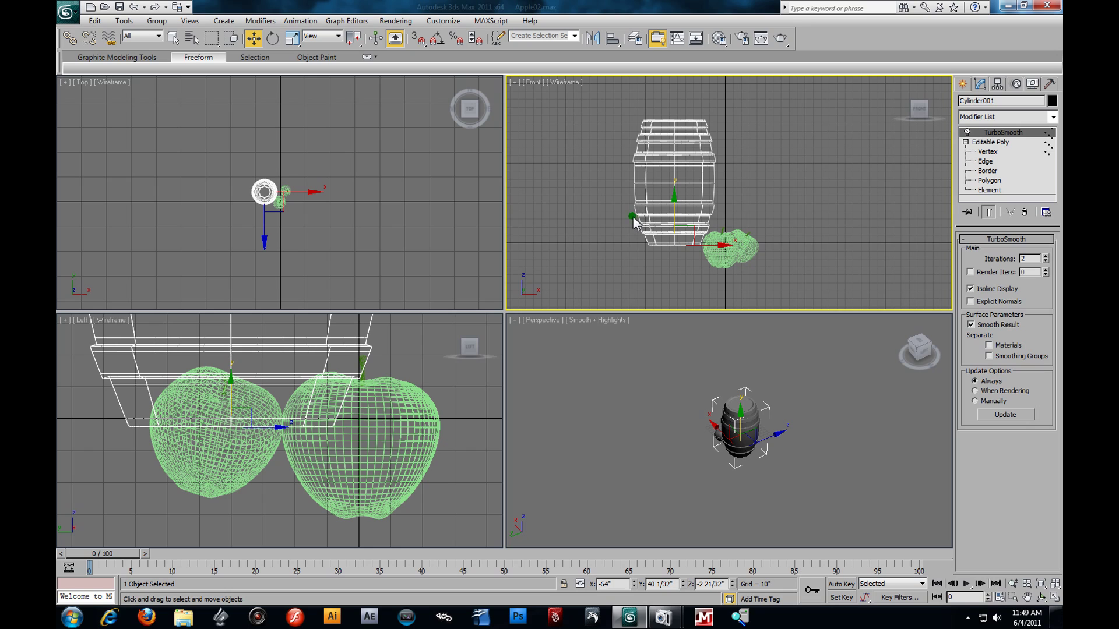
drag(675, 213, 674, 211)
Select both apple groups and move them up above the barrel in the Front viewport.
drag(728, 269, 725, 271)
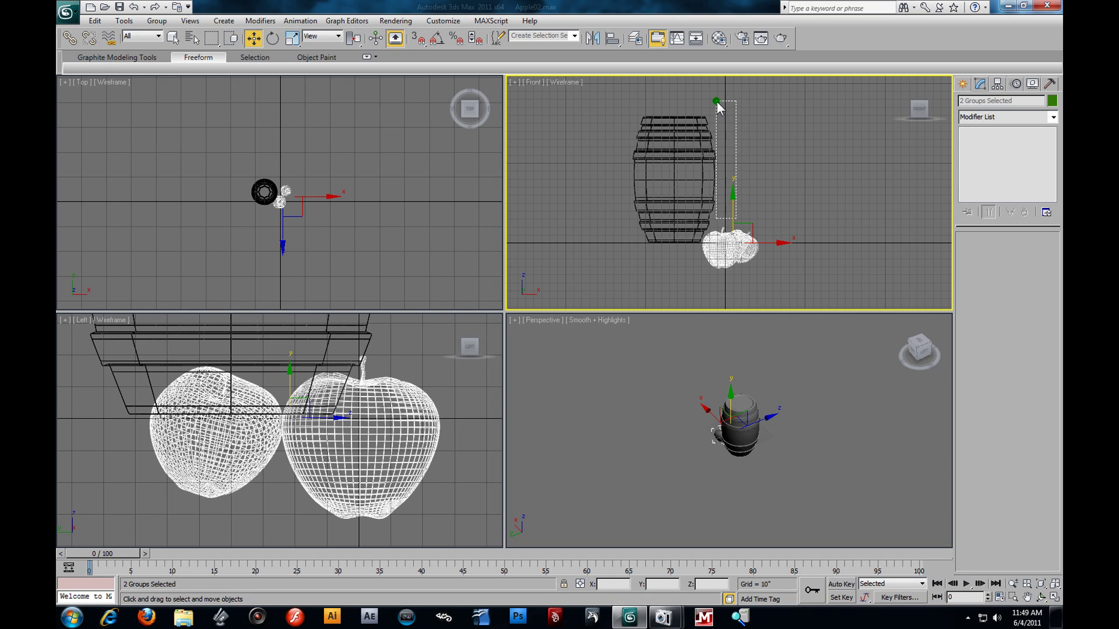
drag(718, 105, 718, 105)
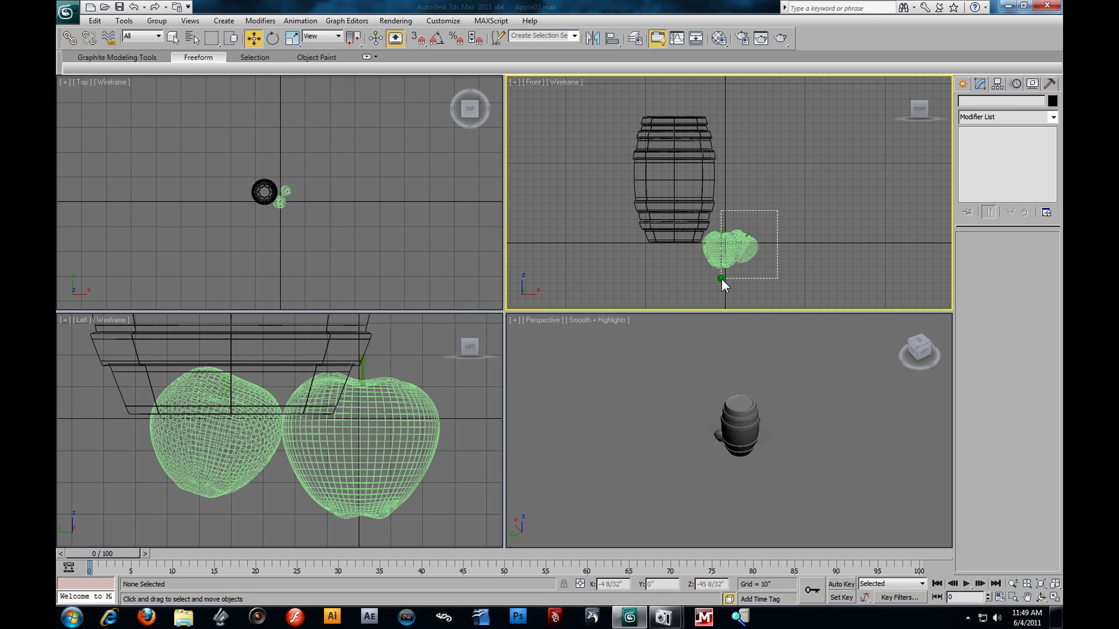
drag(721, 278, 721, 279)
drag(754, 229, 715, 82)
Shift both apple groups over the barrel's lid in the Top viewport.
right_click(319, 197)
scroll(319, 197, up, 5)
scroll(312, 204, up, 4)
middle_drag(280, 232, 428, 243)
drag(423, 243, 412, 237)
Uniformly scale both apple groups down in the Front viewport to fit on the barrel's lid.
click(292, 38)
right_click(637, 258)
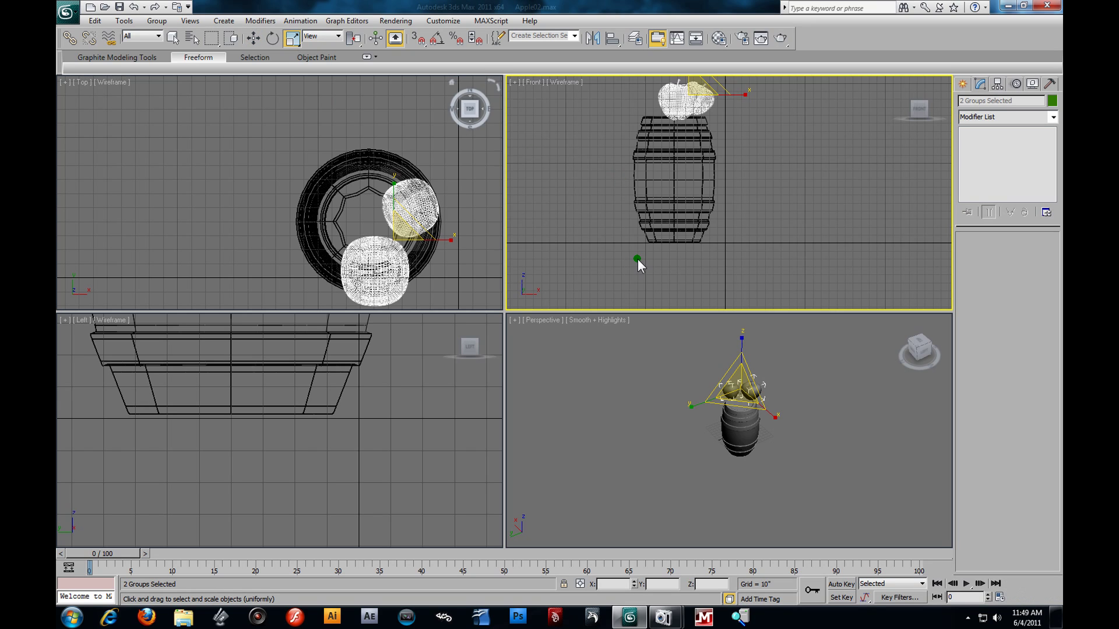
scroll(641, 236, up, 4)
mouse_move(689, 120)
mouse_down()
mouse_move(701, 147)
mouse_move(697, 138)
mouse_up()
Lower both apple groups onto the barrel's upper edge in the Front viewport, and adjust the smaller apple's height separately.
click(254, 38)
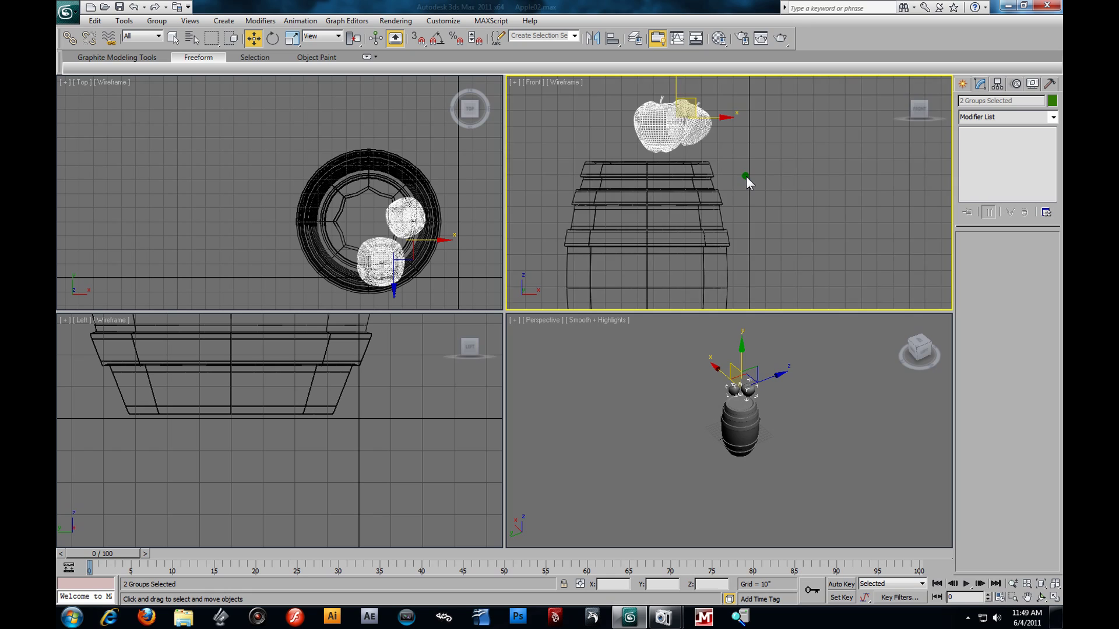
middle_drag(746, 176, 772, 237)
drag(702, 143, 706, 154)
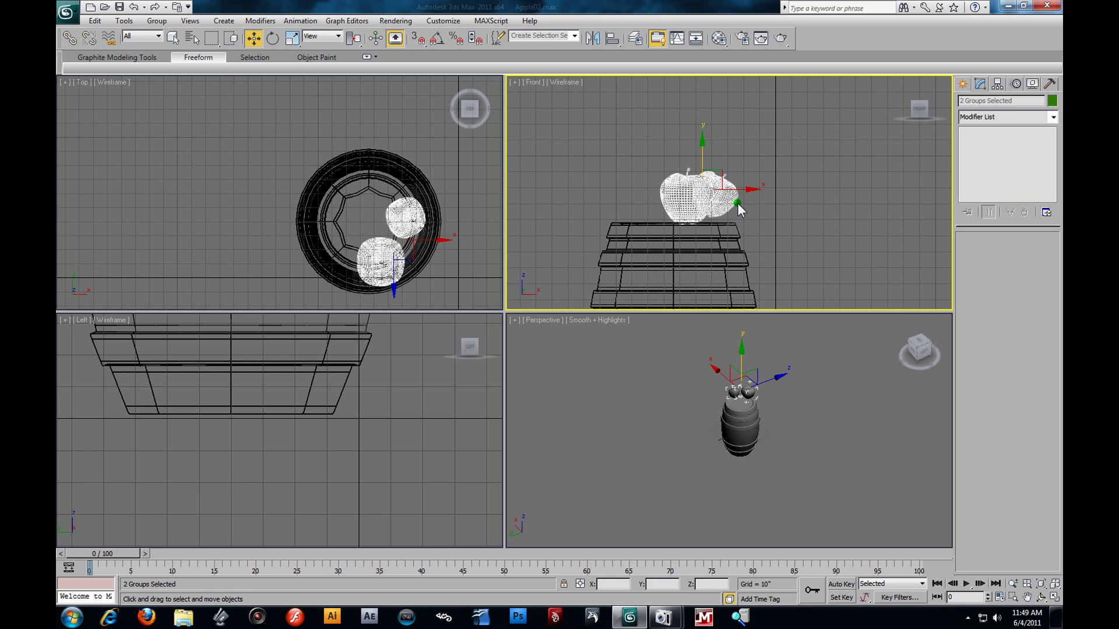
click(737, 203)
drag(719, 153, 719, 159)
Lower the smaller apple and the larger apple individually towards the barrel's lid in a maximized Perspective view.
alt+middle_drag(809, 486, 718, 485)
key(alt+w)
scroll(528, 361, up, 8)
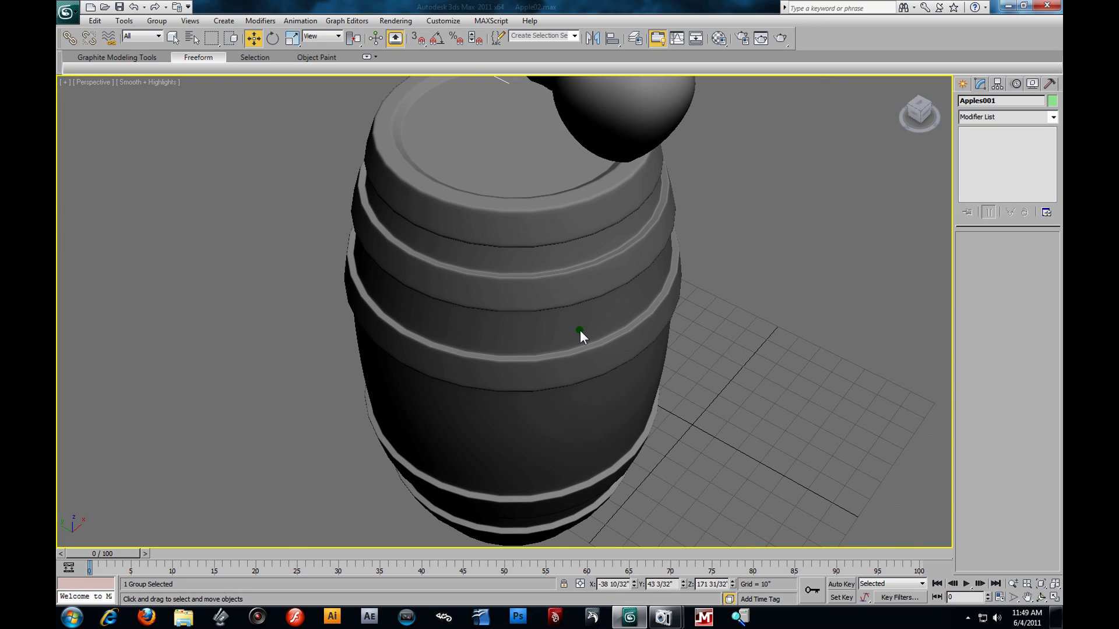
scroll(589, 318, up, 1)
alt+middle_drag(589, 318, 628, 278)
scroll(588, 327, down, 5)
alt+middle_drag(589, 327, 623, 302)
click(761, 333)
alt+middle_drag(761, 332, 646, 338)
scroll(646, 341, up, 3)
middle_drag(718, 236, 620, 293)
click(612, 261)
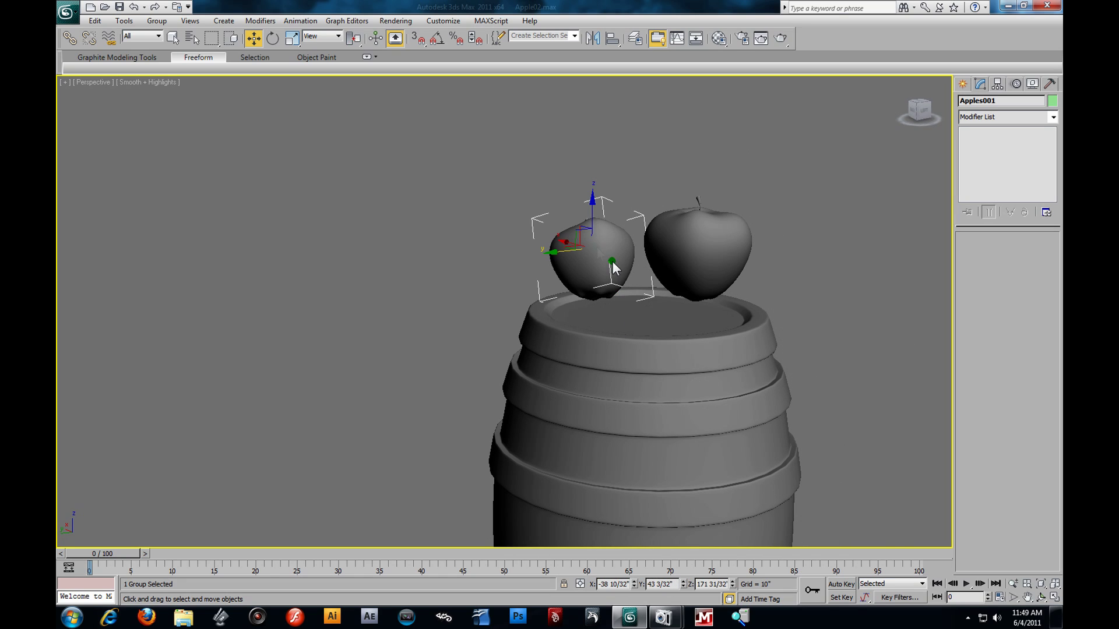
drag(592, 216, 596, 214)
click(685, 233)
drag(700, 195, 703, 200)
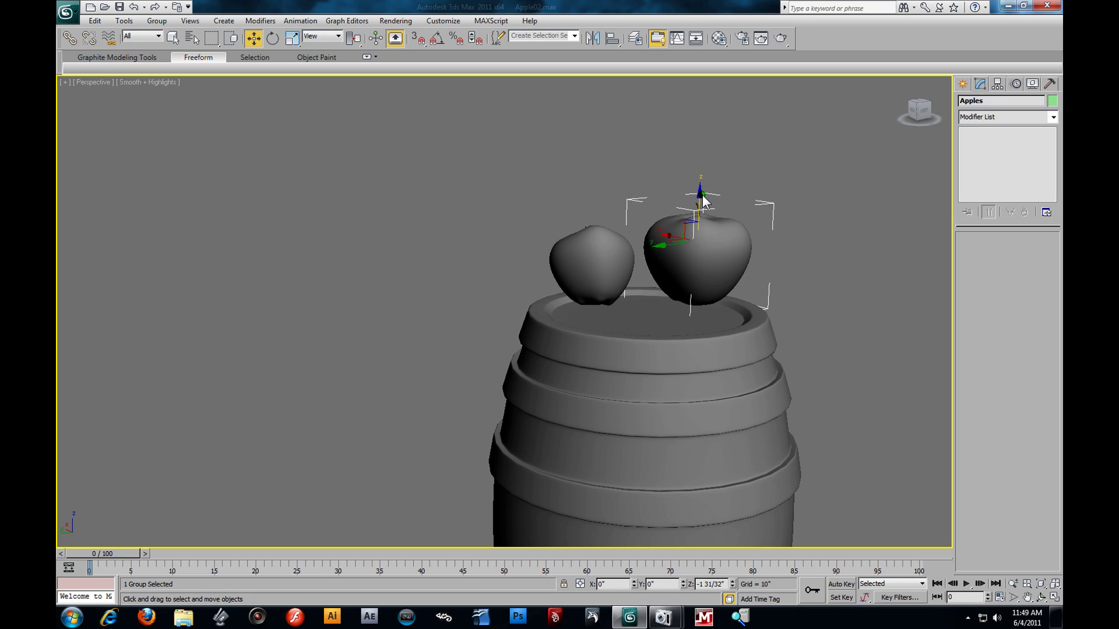
Rotate the larger apple slightly and shift it across the barrel's lid.
alt+middle_drag(785, 304, 693, 298)
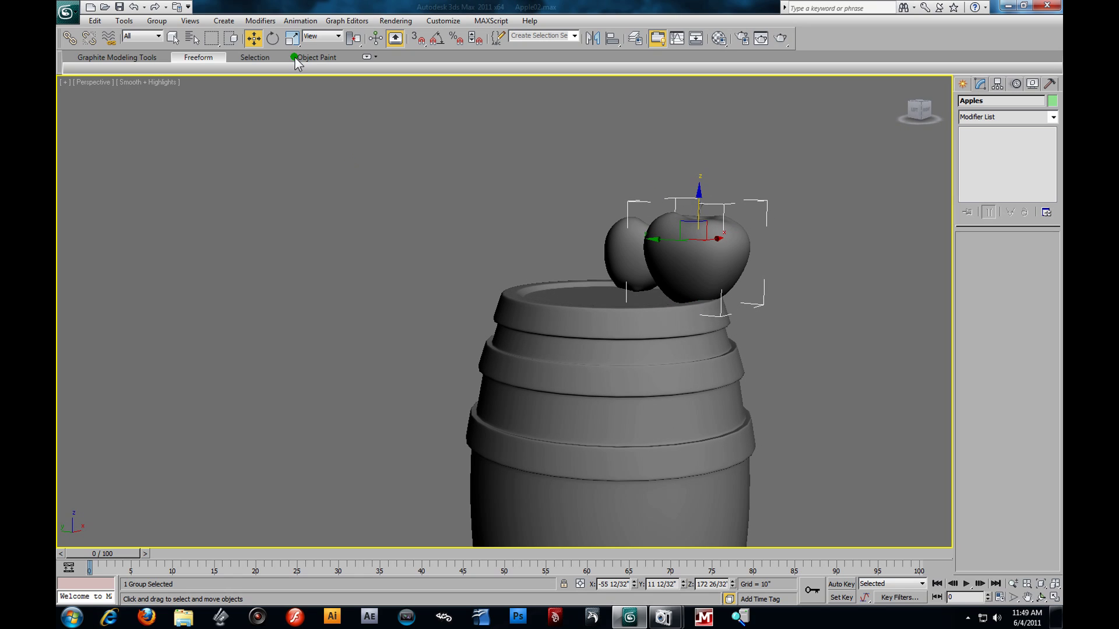
click(274, 38)
drag(732, 213, 727, 208)
click(254, 38)
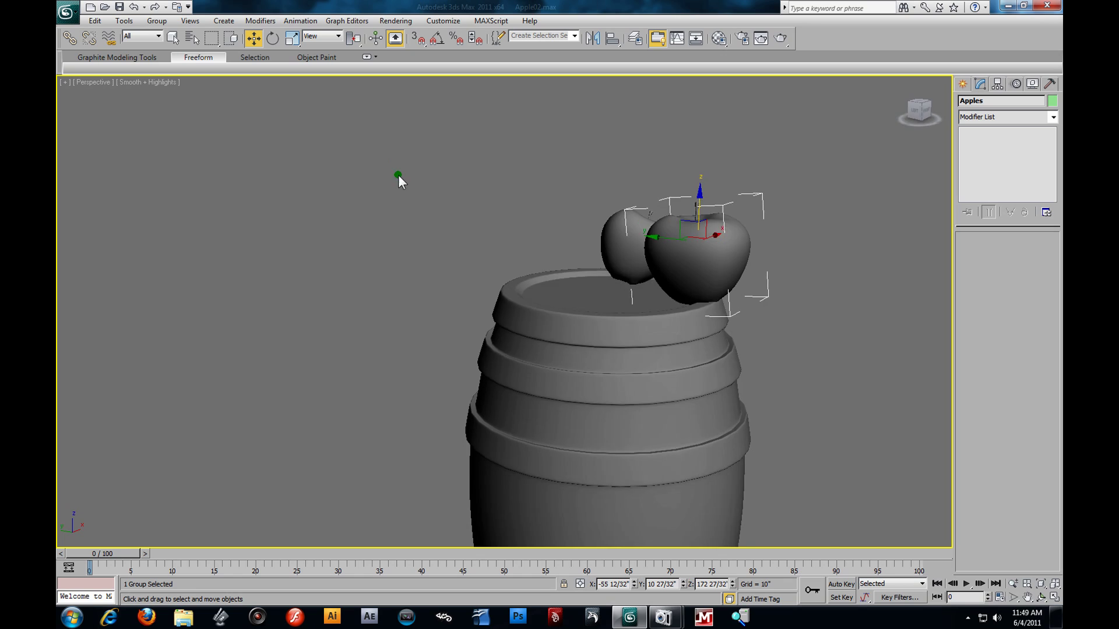
alt+middle_drag(398, 175, 599, 235)
drag(659, 238, 654, 237)
Uniformly scale the larger apple down to about 10.6 percent, and reduce the smaller apple to 75 percent of its size.
scroll(648, 255, down, 5)
click(292, 39)
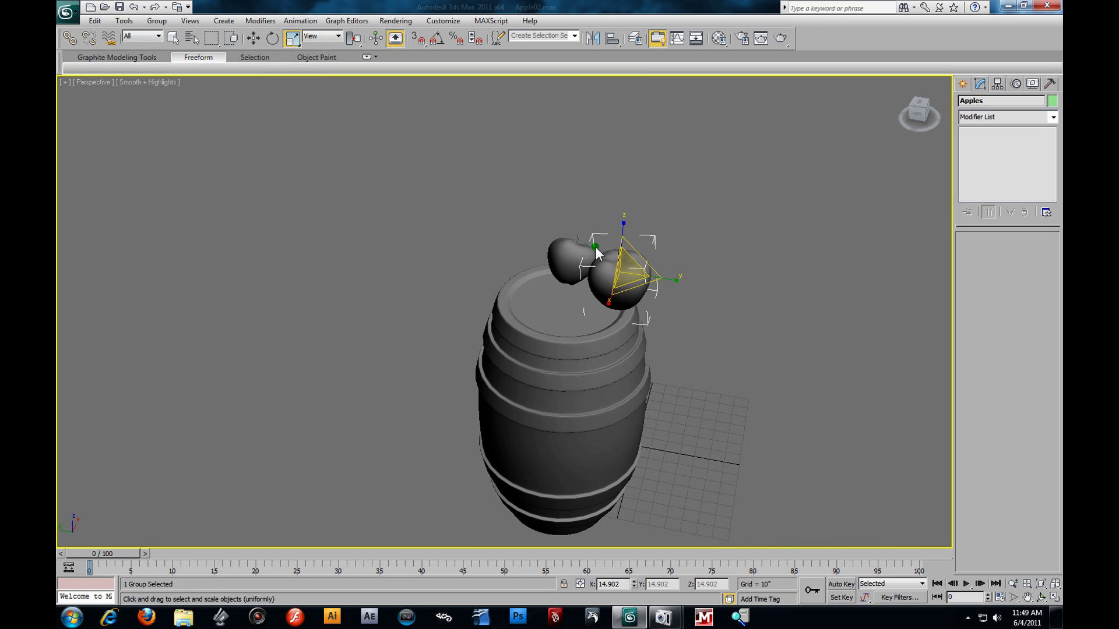
scroll(627, 283, up, 2)
drag(701, 245, 705, 277)
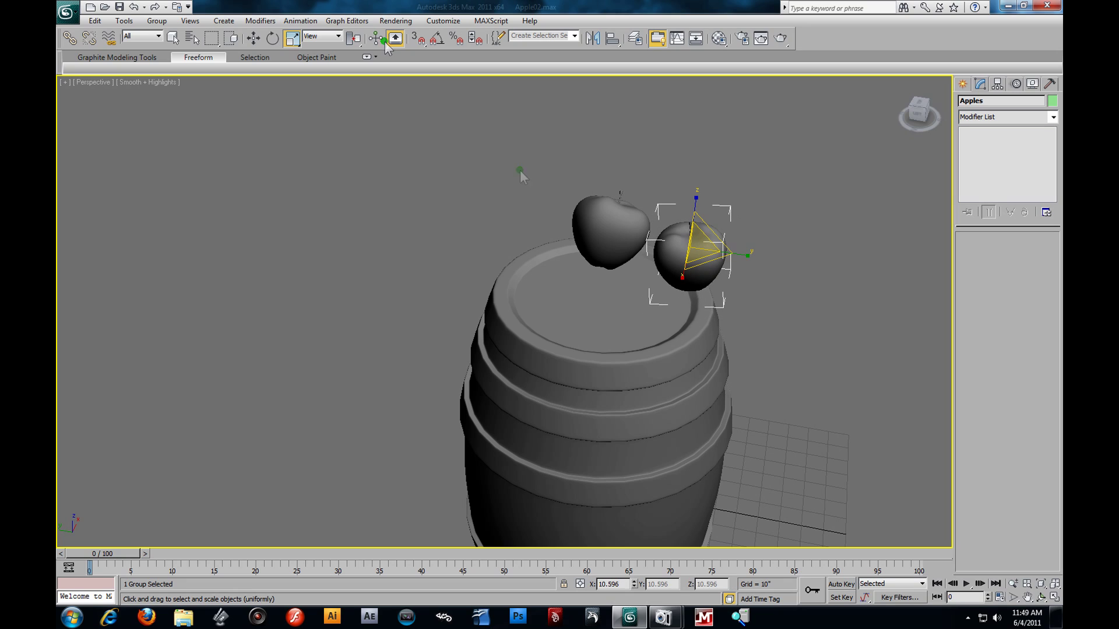
click(610, 211)
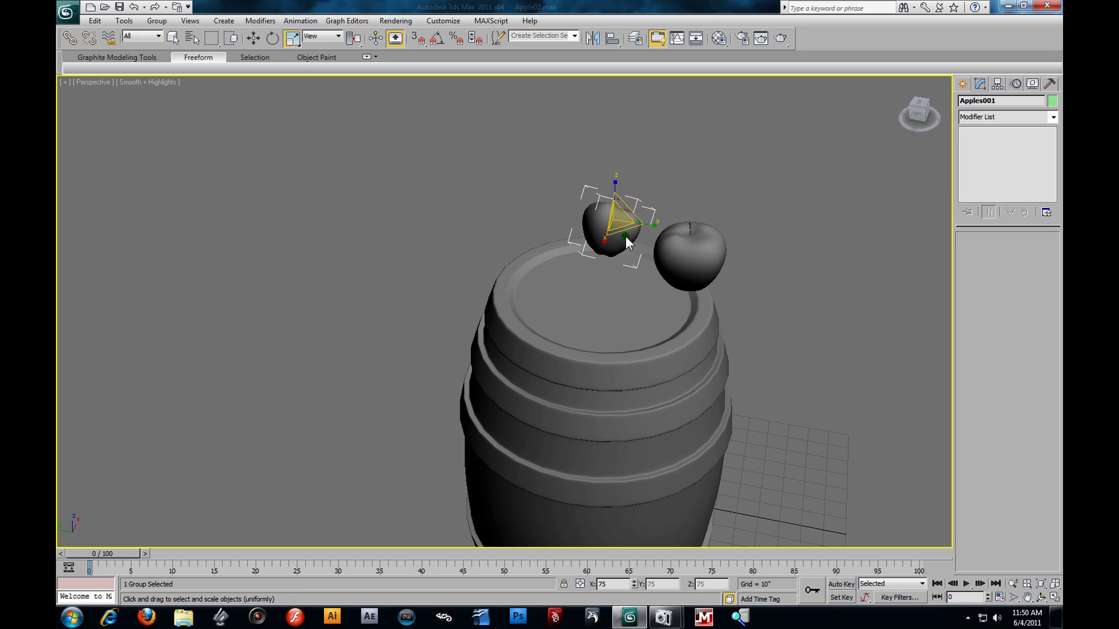
Lower both reduced apples onto the barrel's lid, placing the larger one at about Z 168".
click(253, 39)
alt+middle_drag(414, 199, 661, 201)
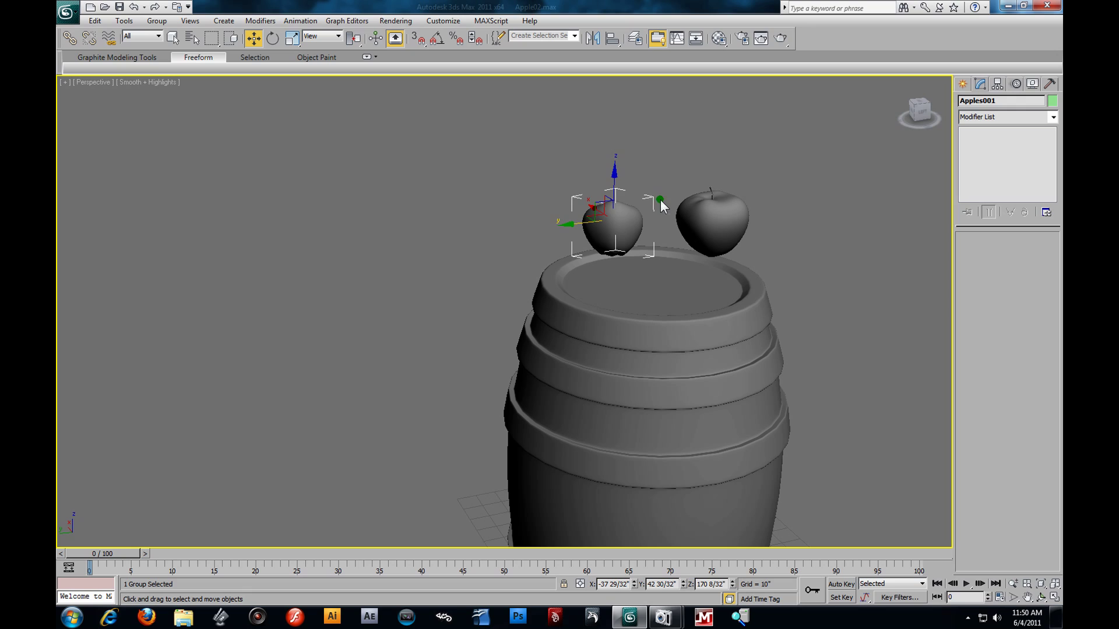
drag(617, 185, 617, 192)
click(701, 210)
drag(718, 180, 720, 196)
Move the larger apple next to the smaller one on the lid, to about X -50", Y 23".
alt+middle_drag(730, 219, 688, 259)
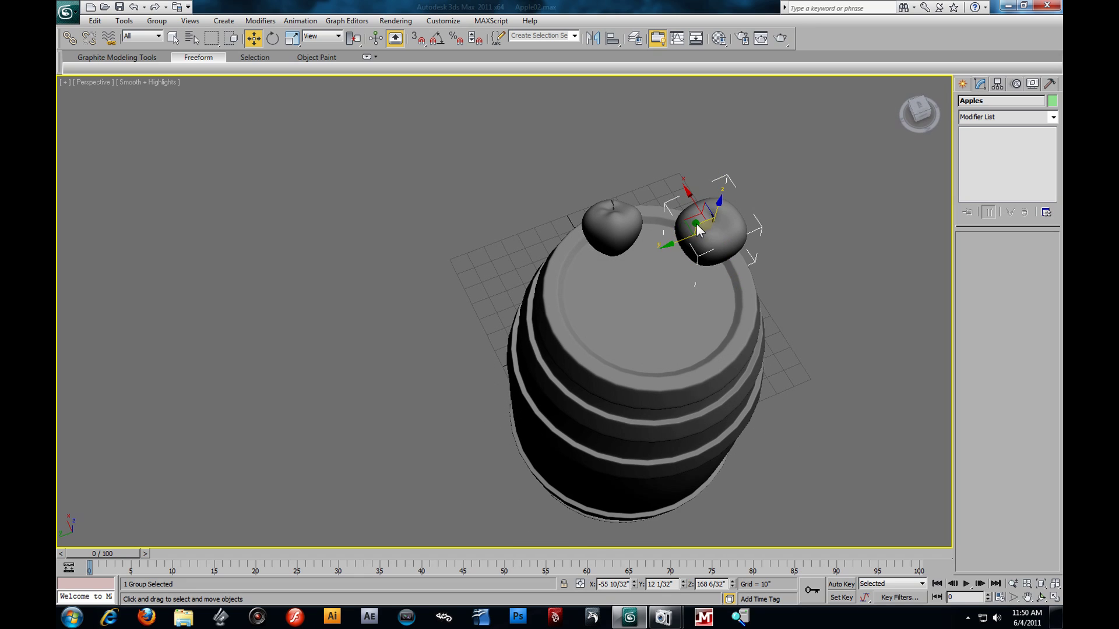
drag(690, 228, 660, 232)
alt+middle_drag(661, 232, 611, 225)
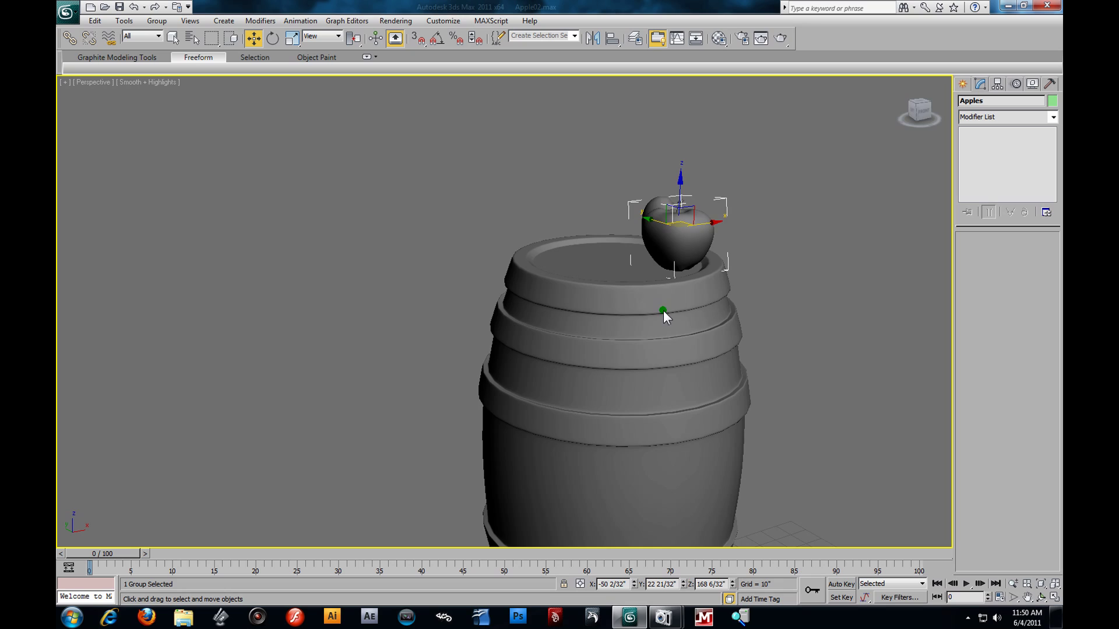
scroll(663, 310, down, 5)
alt+middle_drag(578, 311, 595, 334)
scroll(588, 343, up, 2)
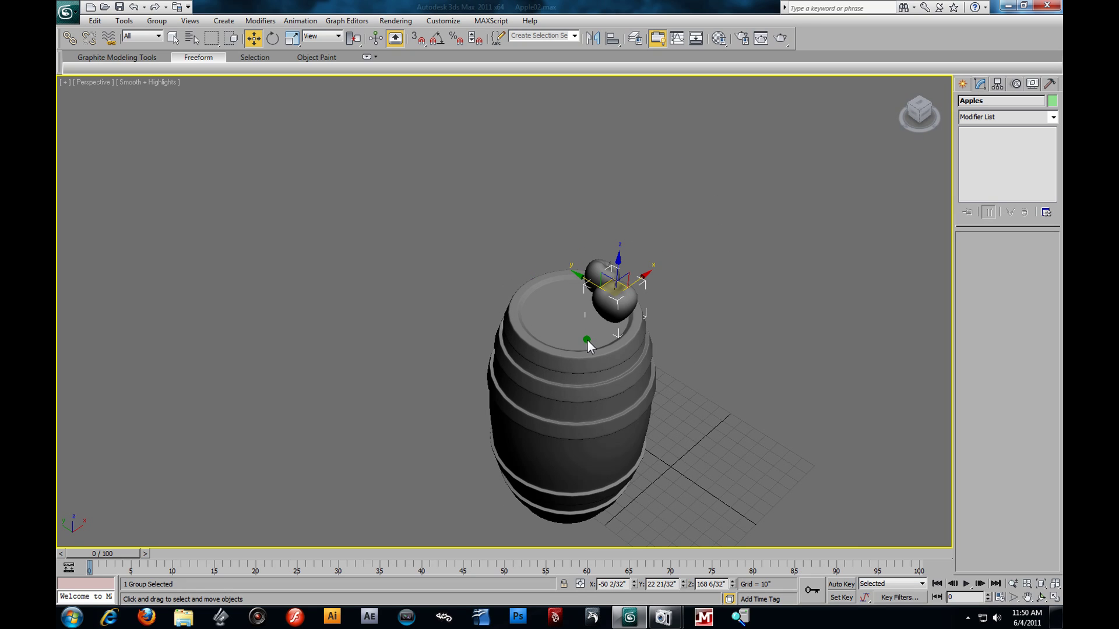
Merge Cylinder001 from Still Life 04 Wine Glass.max, keeping its duplicate name and using the merged material, and frame it.
click(66, 11)
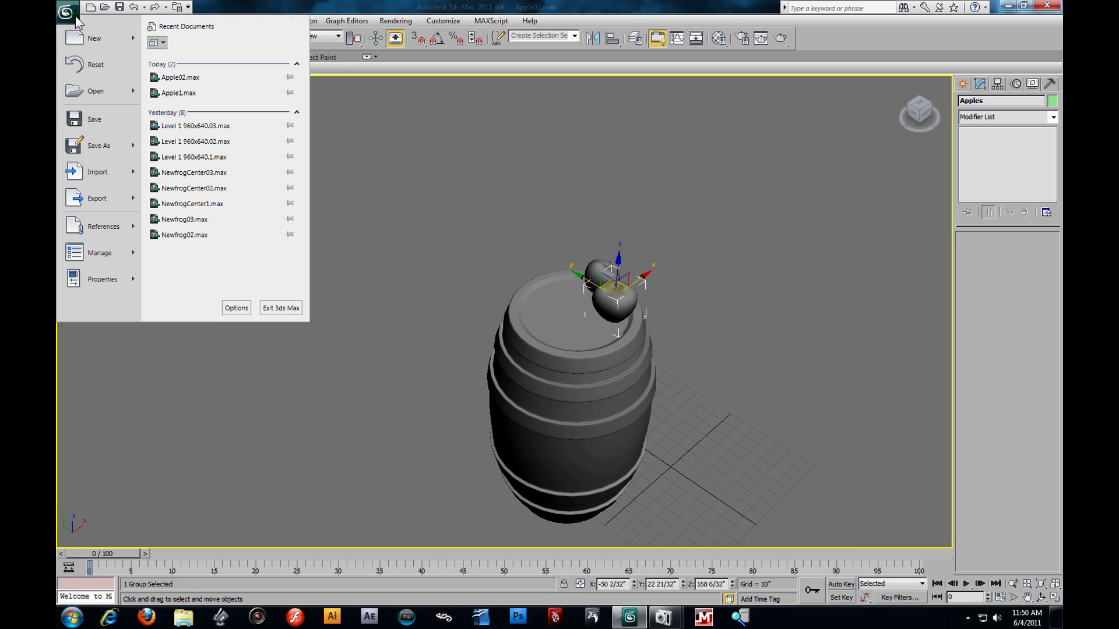
mouse_move(89, 175)
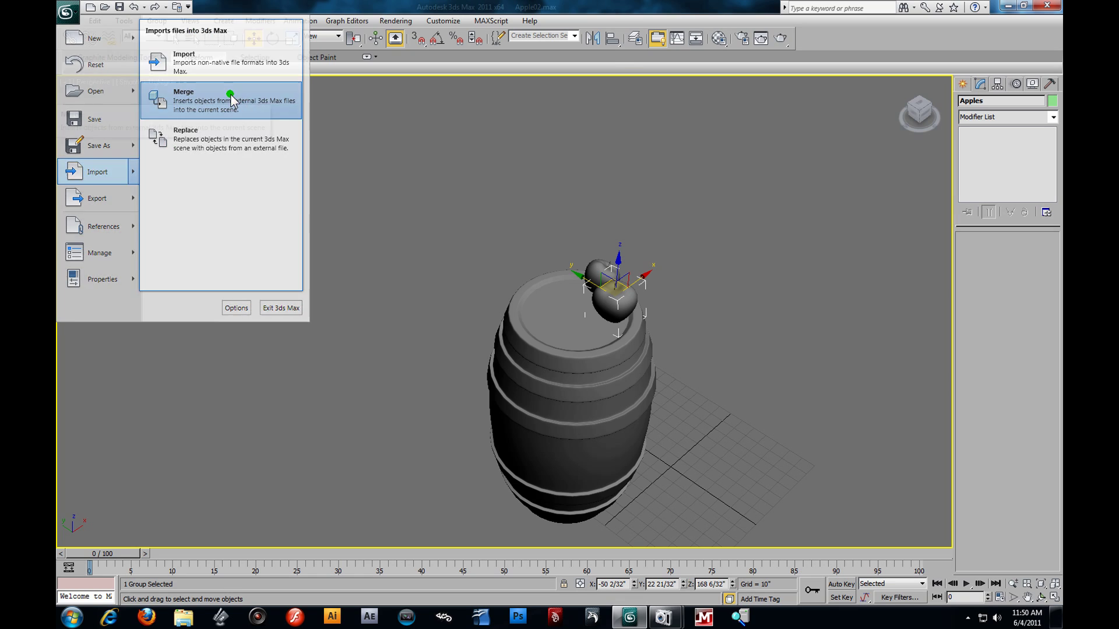
click(232, 99)
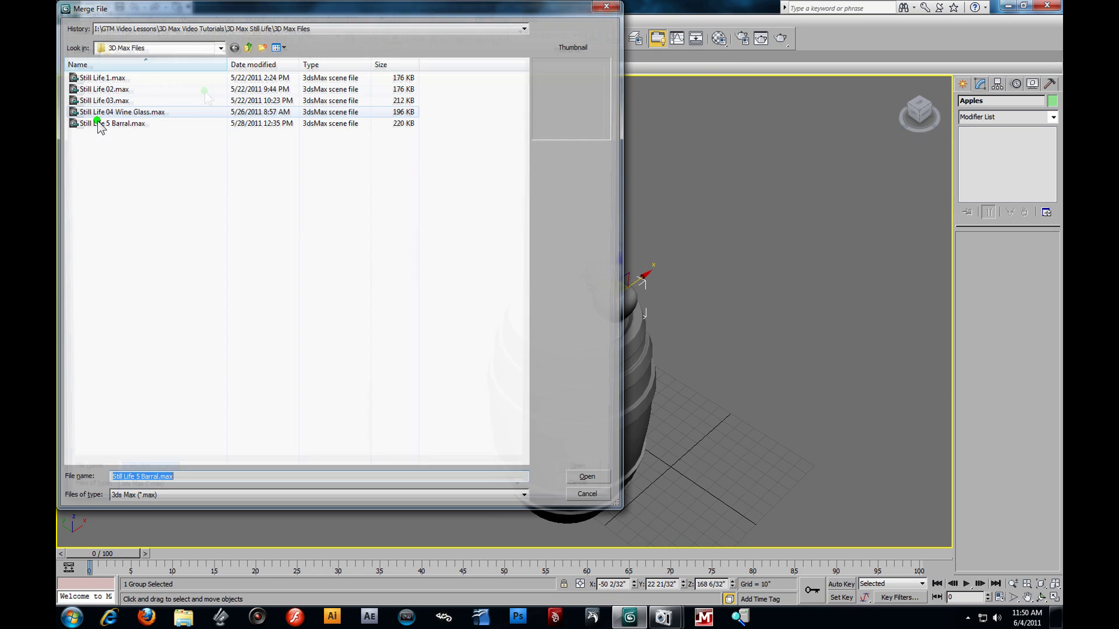
click(138, 112)
click(584, 476)
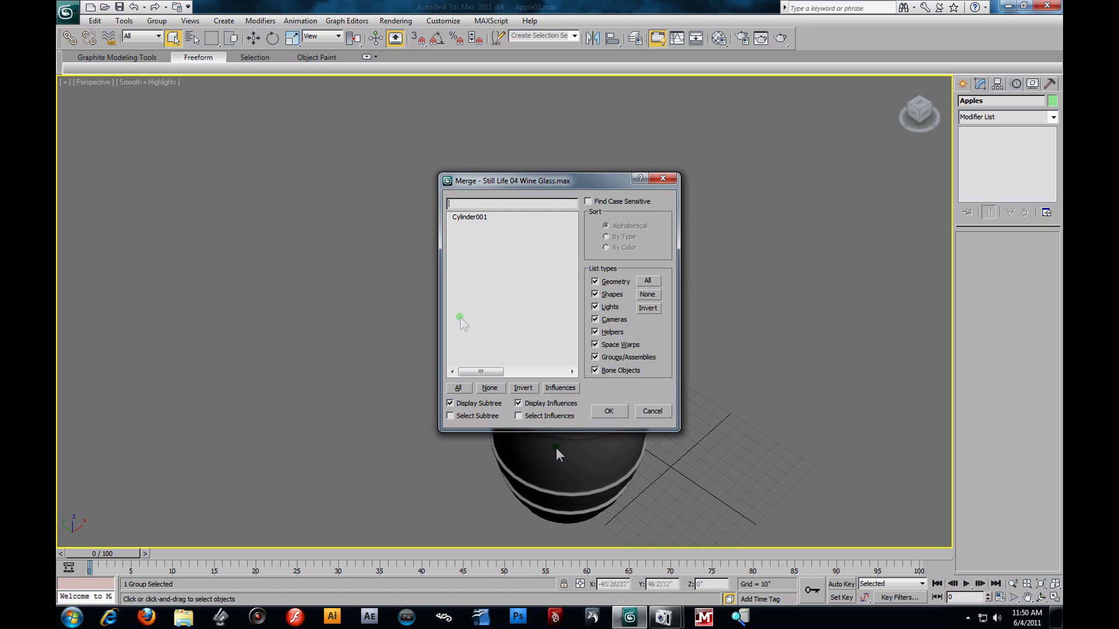
click(477, 217)
click(607, 413)
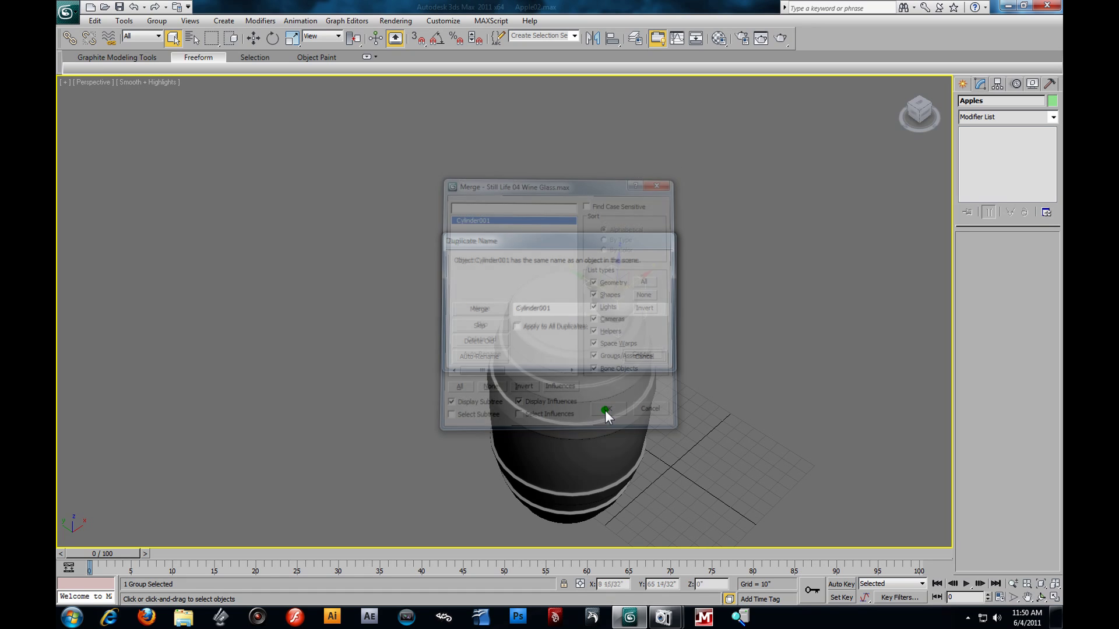
click(491, 316)
click(491, 316)
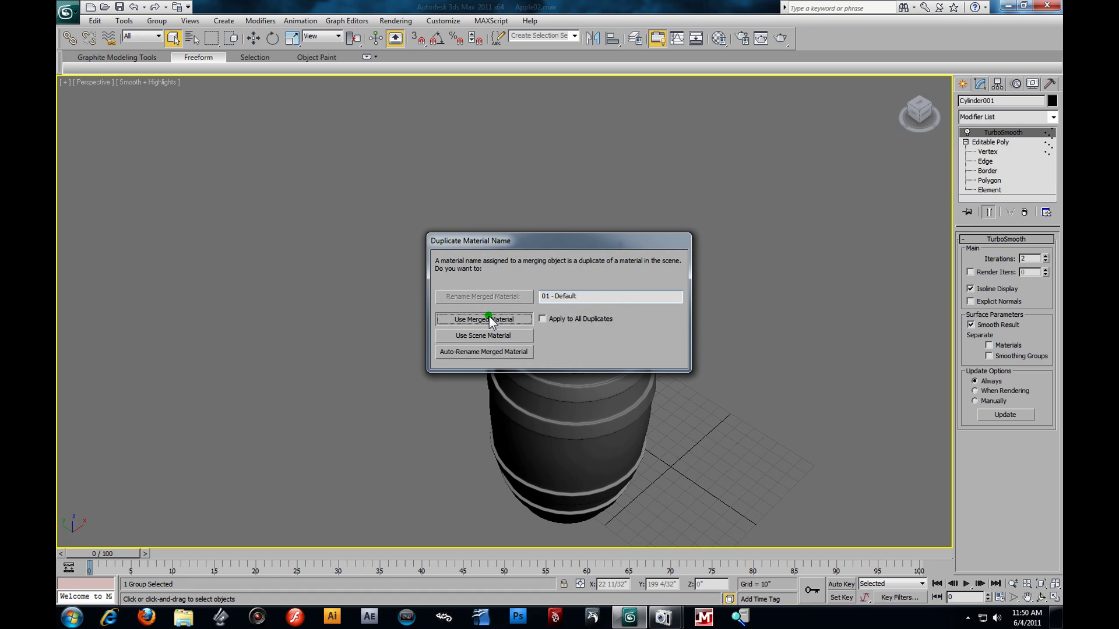
key(z)
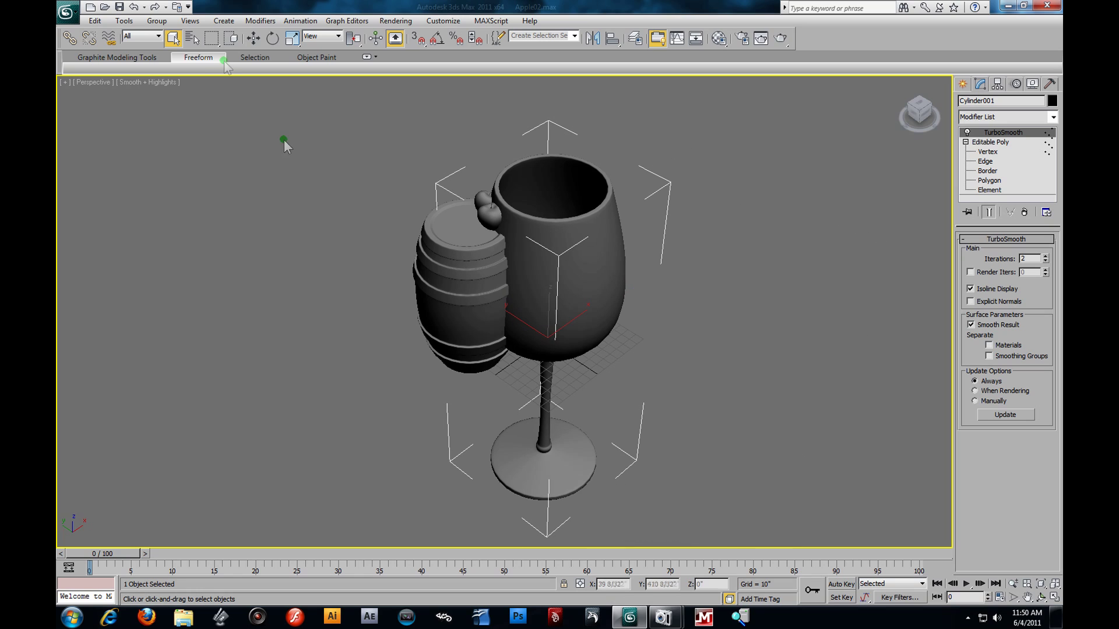
Uniformly scale the wine glass down to about 89.6 percent and raise it to the barrel's lid, at about X -79", Z 160".
click(292, 39)
drag(537, 474, 372, 158)
click(253, 38)
key(alt+w)
middle_click(719, 211)
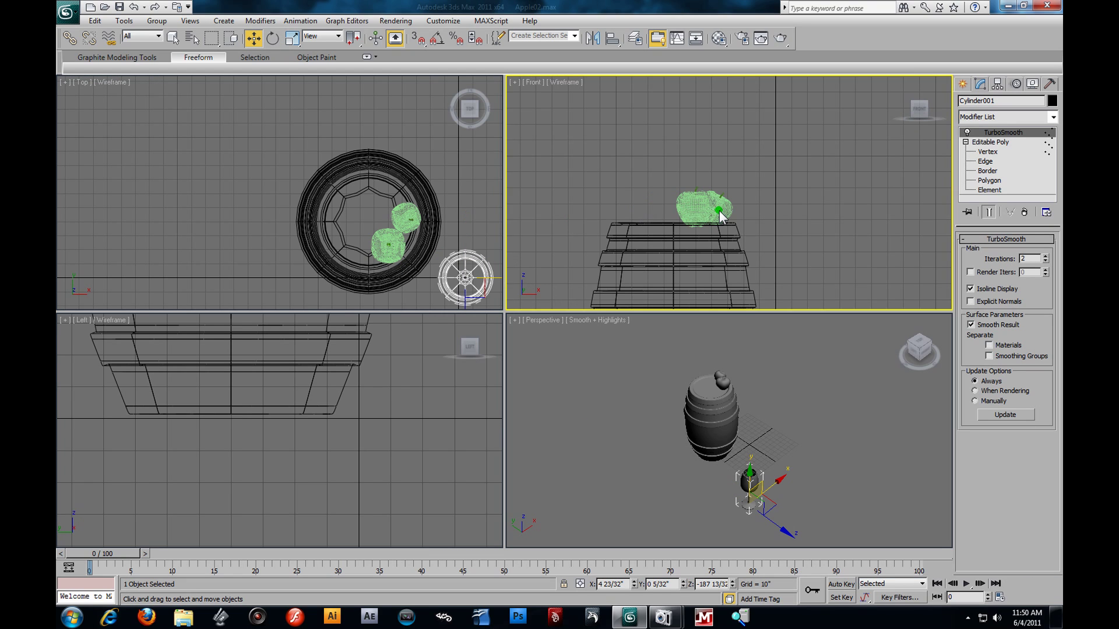
scroll(719, 211, down, 5)
middle_drag(753, 289, 748, 280)
drag(747, 280, 715, 134)
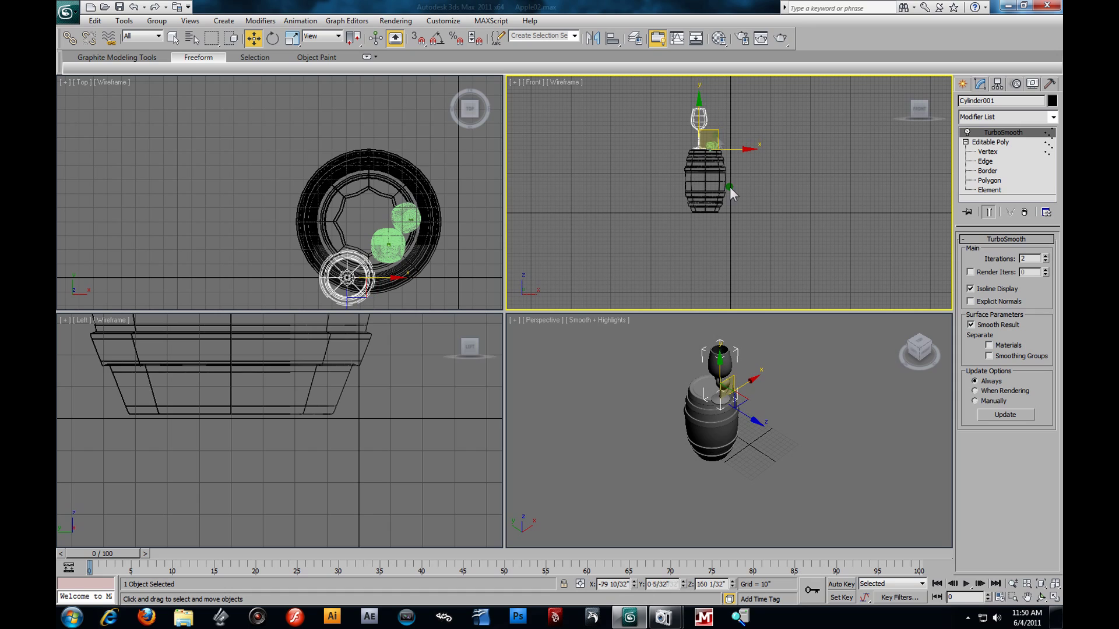
Move the wine glass across the lid to just behind the apples, at about X -66", Y 46".
middle_click(720, 462)
scroll(720, 477, up, 5)
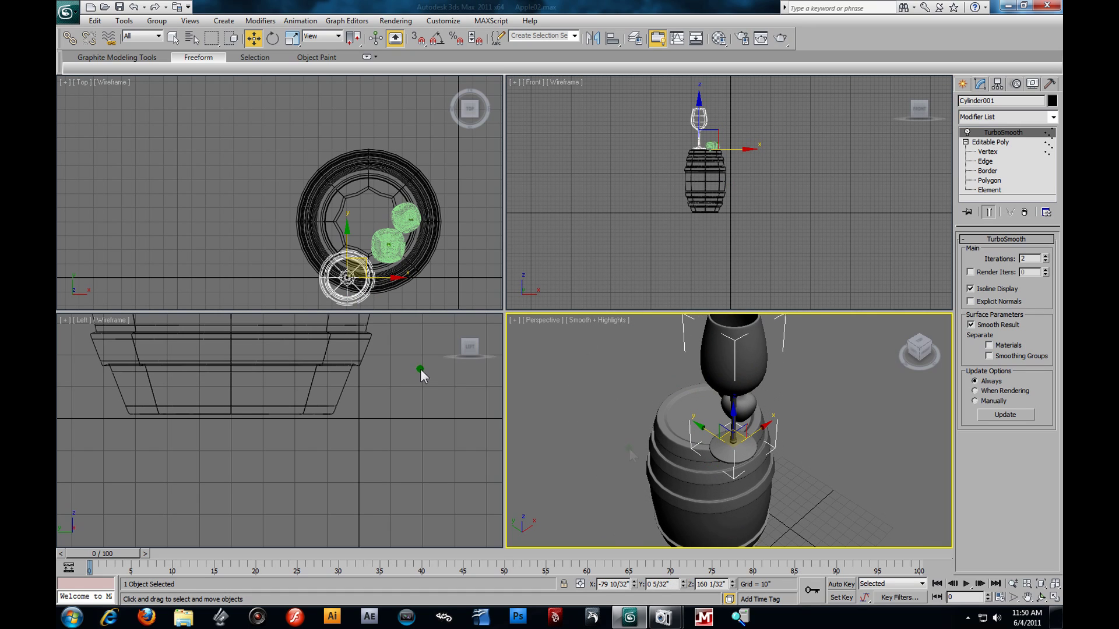
middle_drag(334, 248, 252, 185)
drag(284, 196, 302, 136)
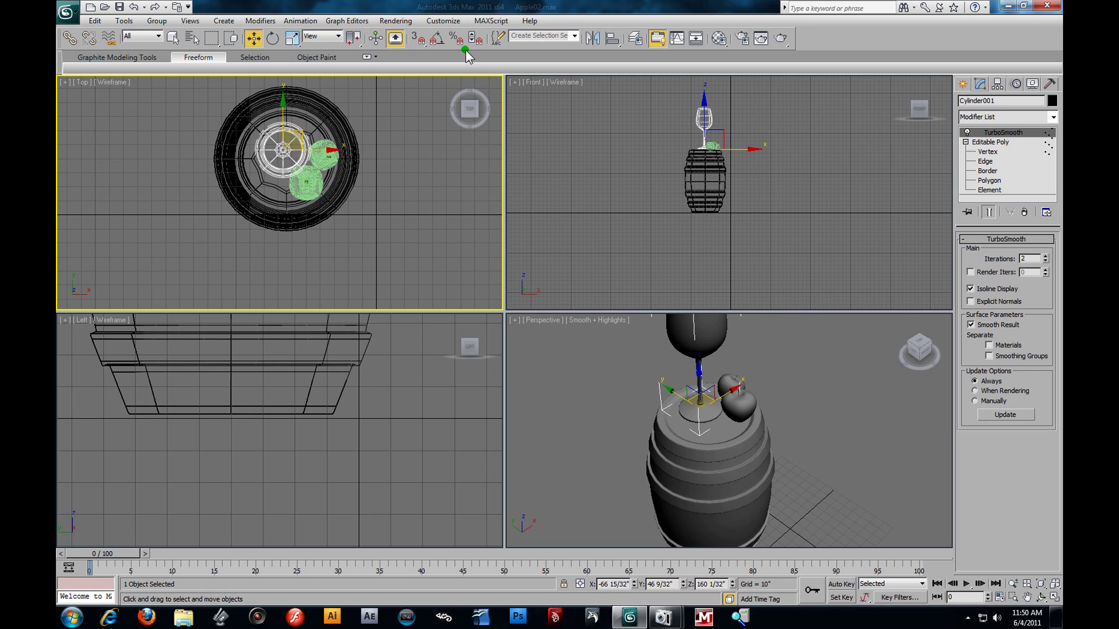
Uniformly scale the wine glass down to about 52.5 percent so its size suits the apples.
click(309, 39)
click(292, 39)
click(291, 40)
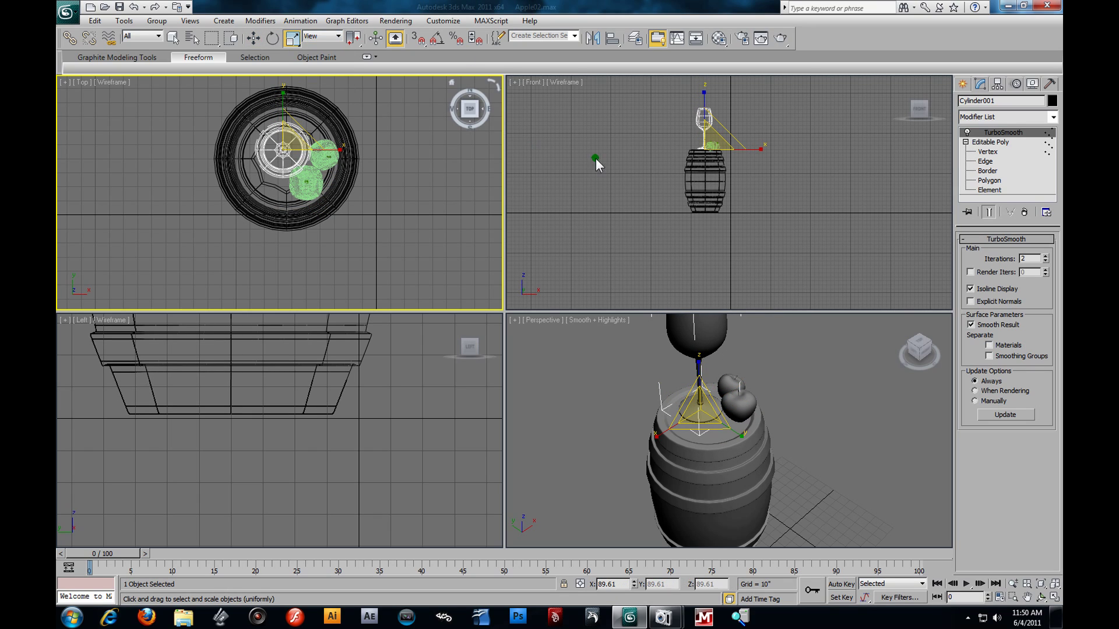
middle_drag(596, 159, 659, 233)
scroll(613, 222, up, 4)
scroll(659, 232, up, 4)
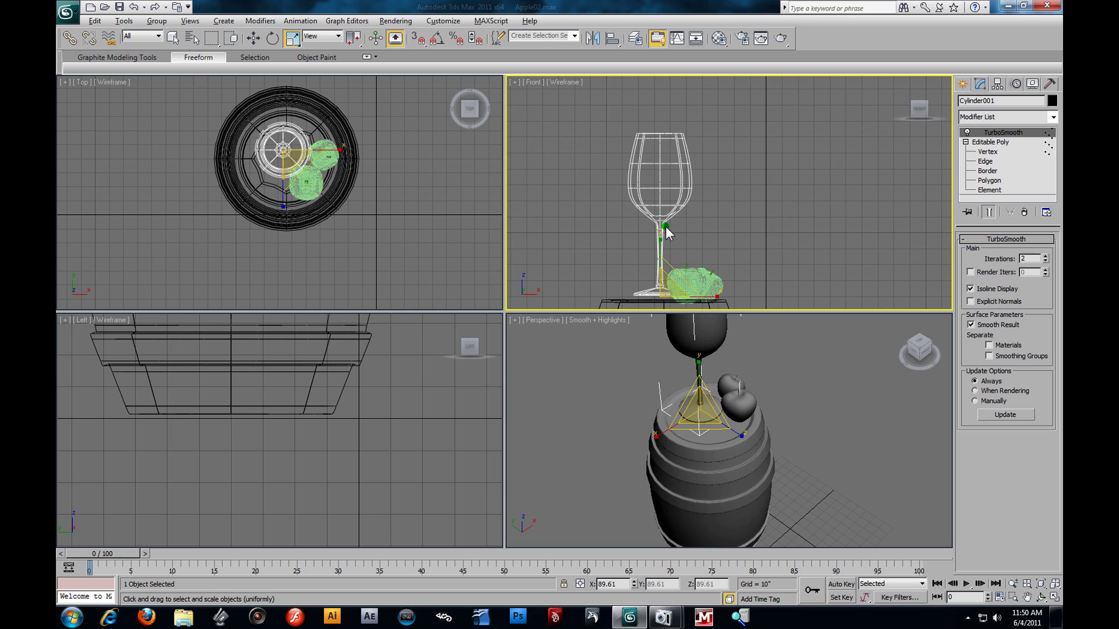
key(alt+w)
middle_drag(459, 260, 527, 181)
drag(440, 432, 460, 476)
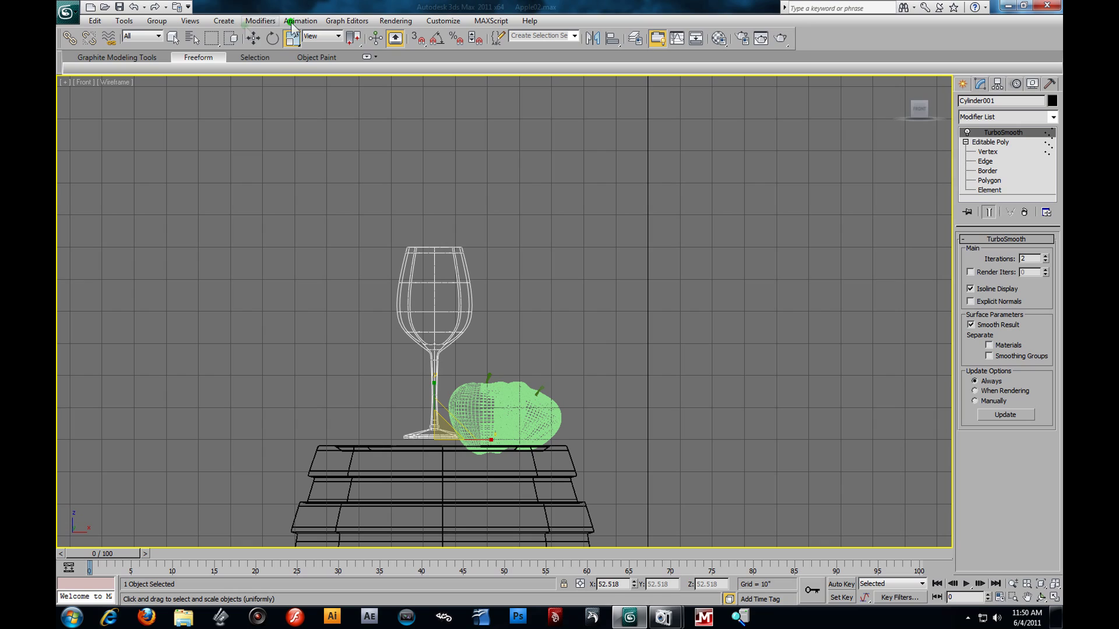
Lower the wine glass until its foot rests on the barrel's lid, deselect it, and check its placement in the perspective view.
click(254, 38)
drag(433, 392, 433, 406)
click(621, 429)
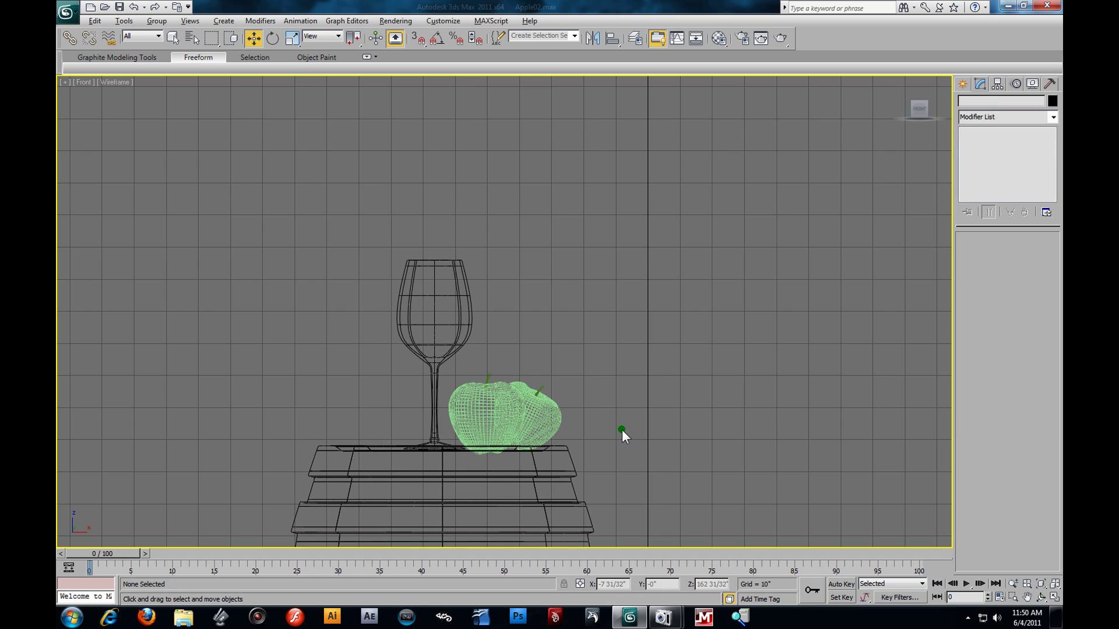
key(alt+w)
right_click(754, 461)
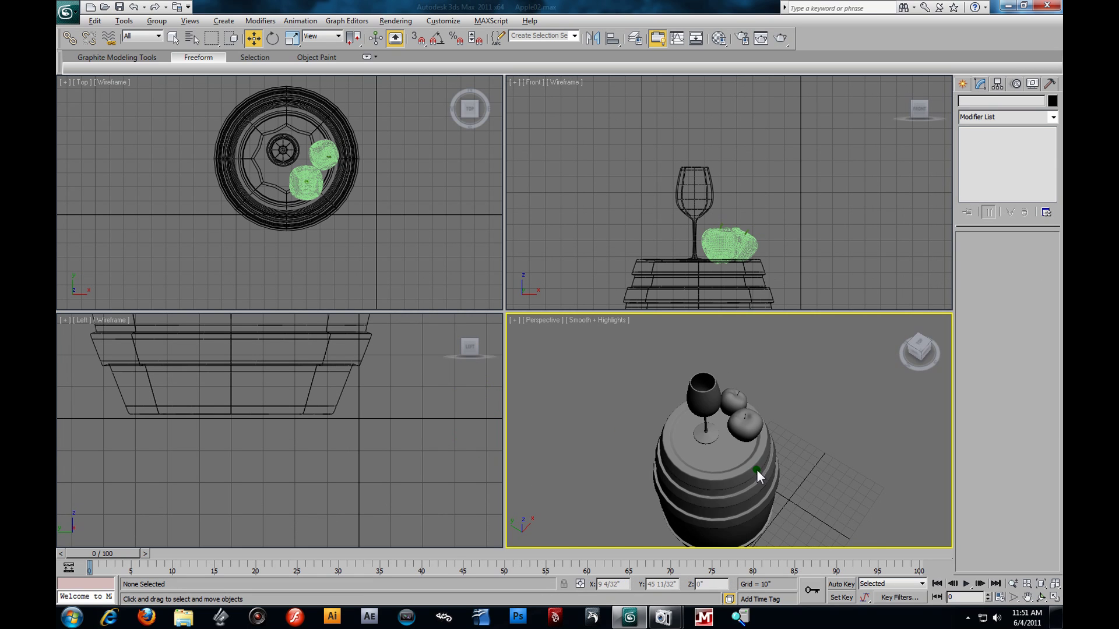
key(alt+w)
alt+middle_drag(561, 408, 598, 400)
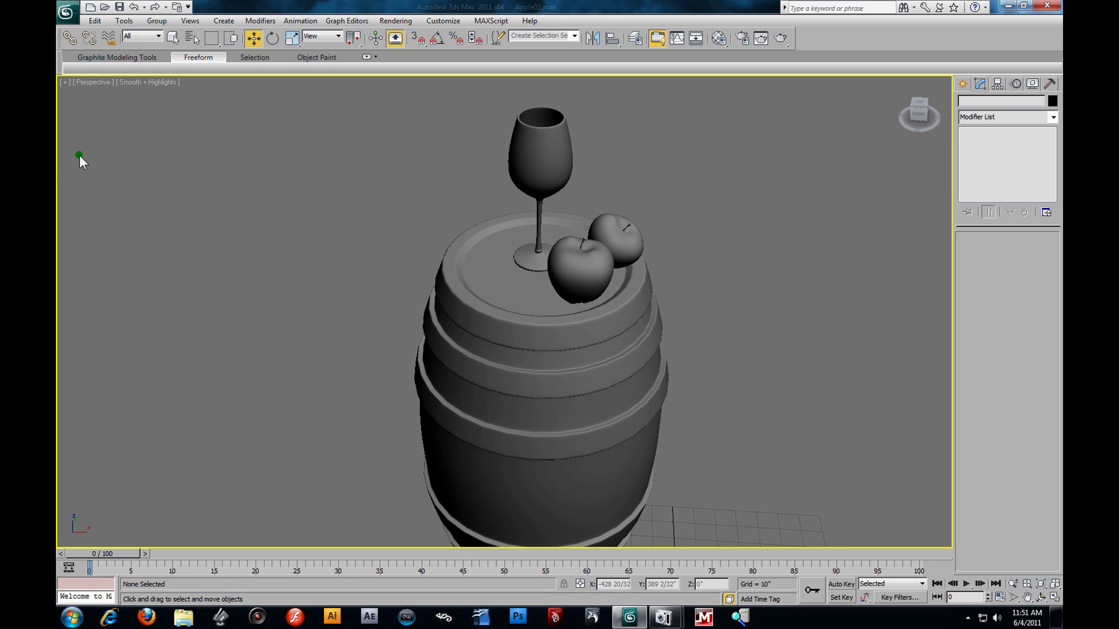
Merge the Bottle object from Still Life 03.max into the scene, using the merged material for the duplicate material name.
click(66, 13)
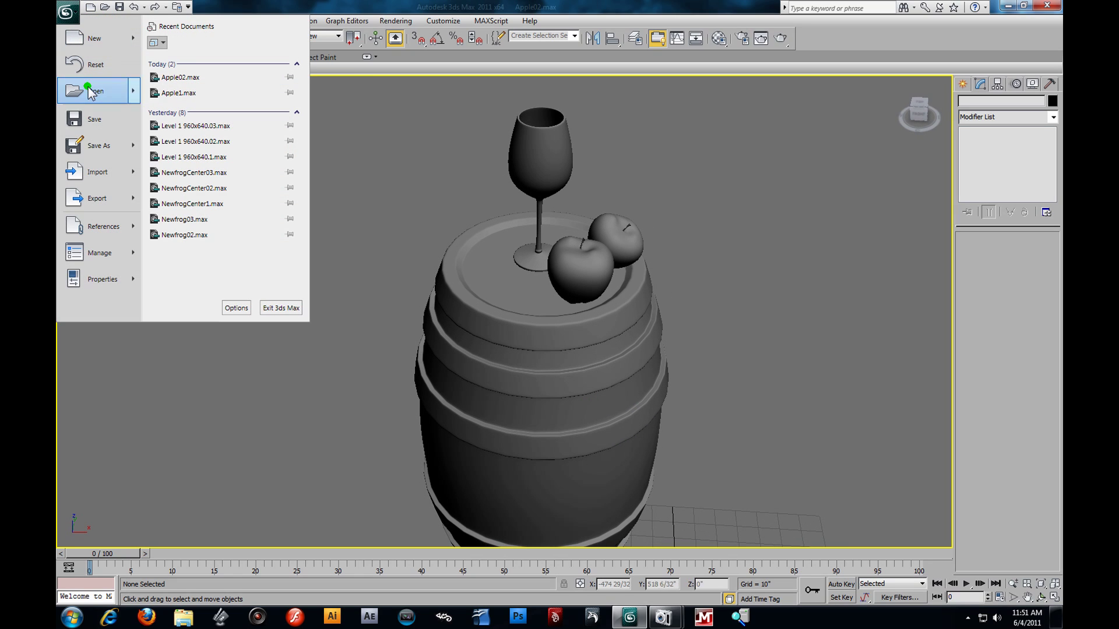
mouse_move(114, 183)
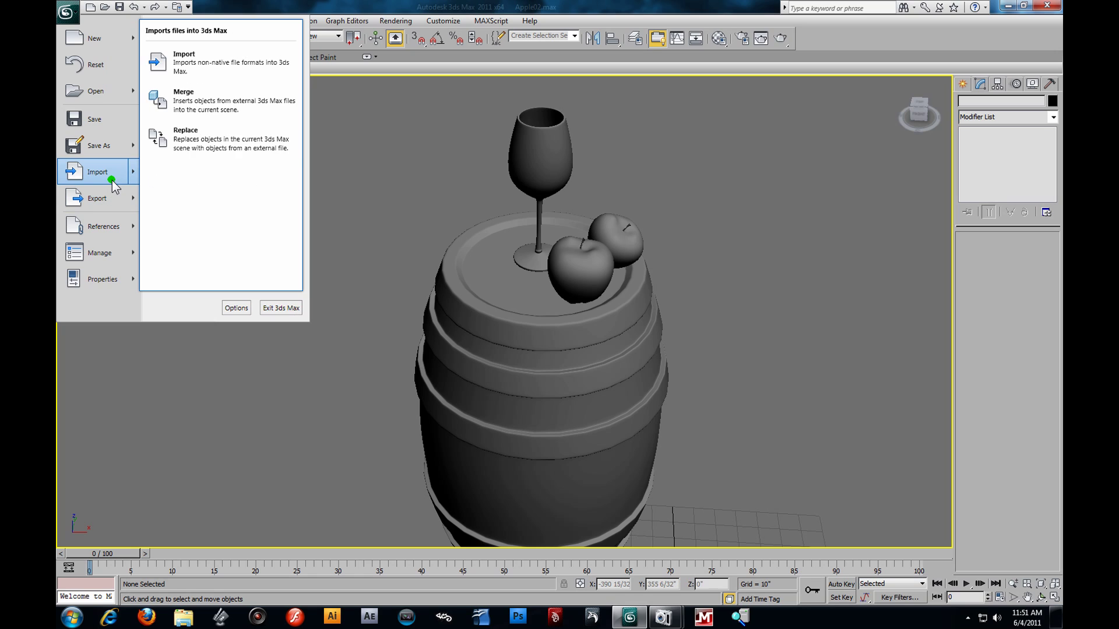
click(223, 104)
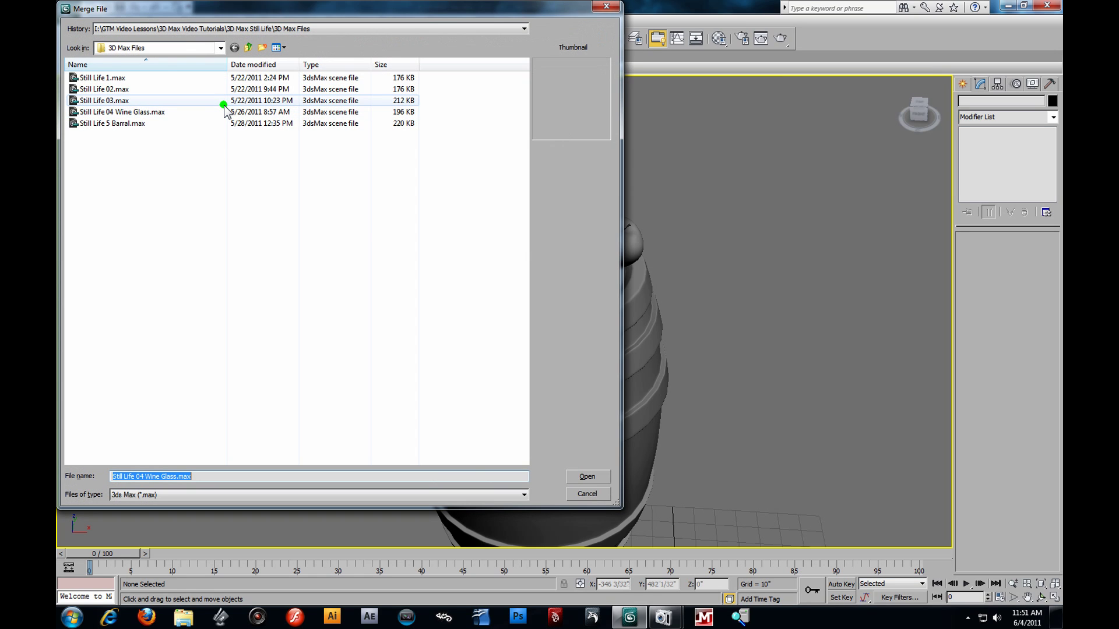
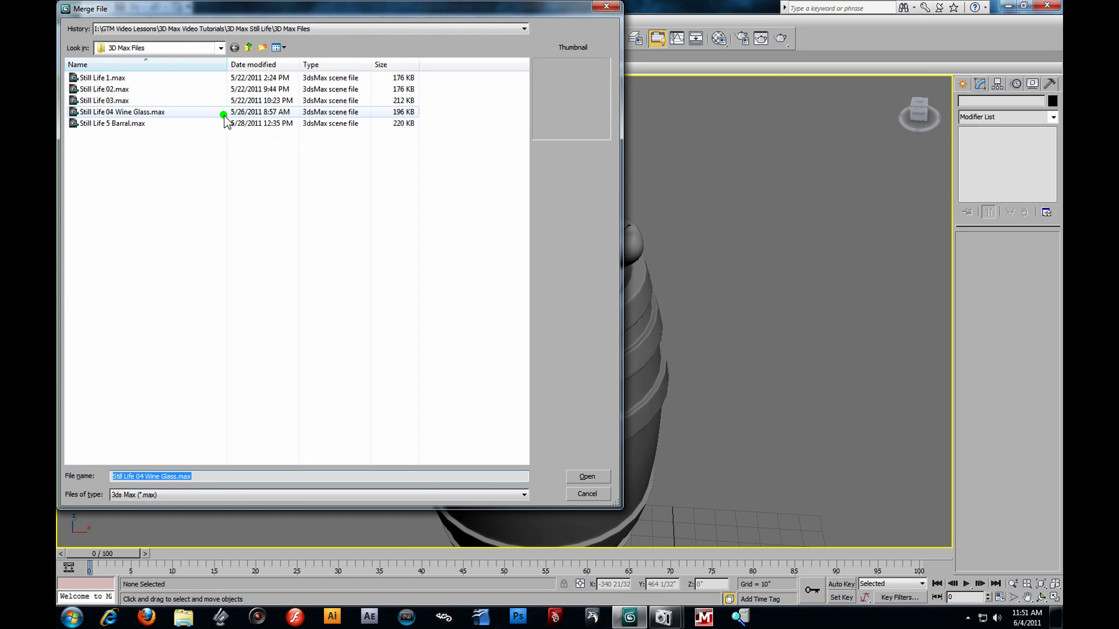
click(96, 78)
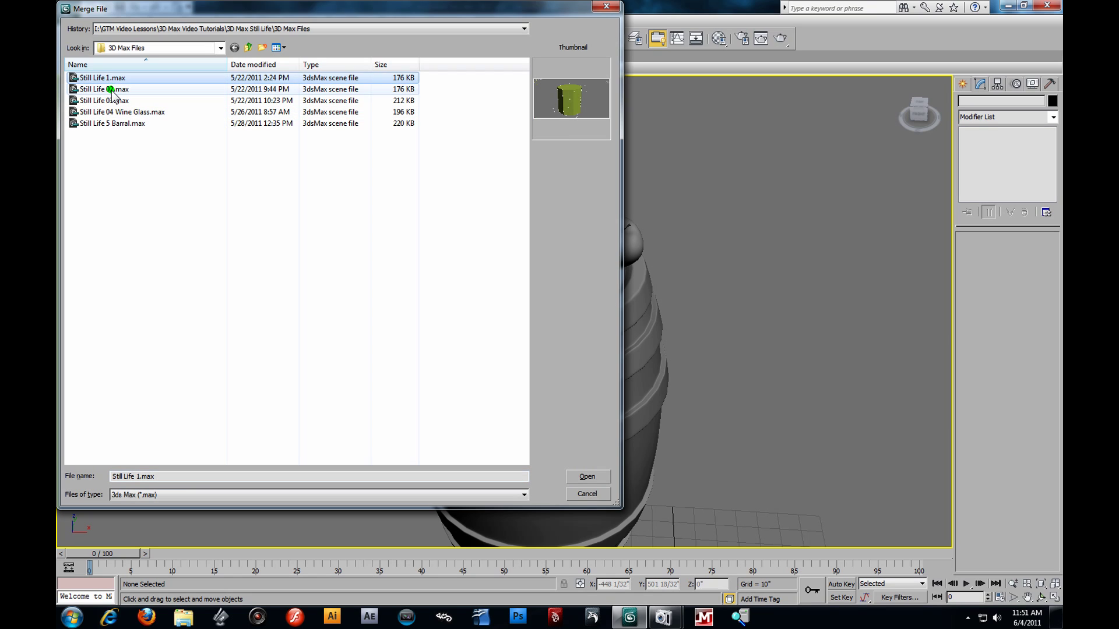
click(111, 90)
click(114, 100)
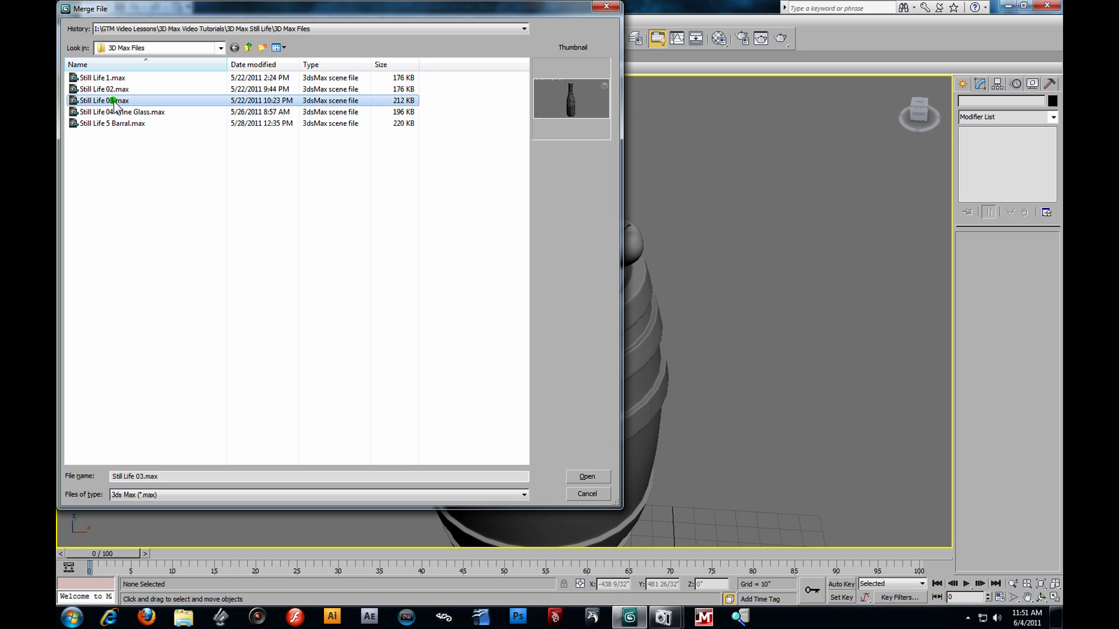
click(595, 477)
click(455, 218)
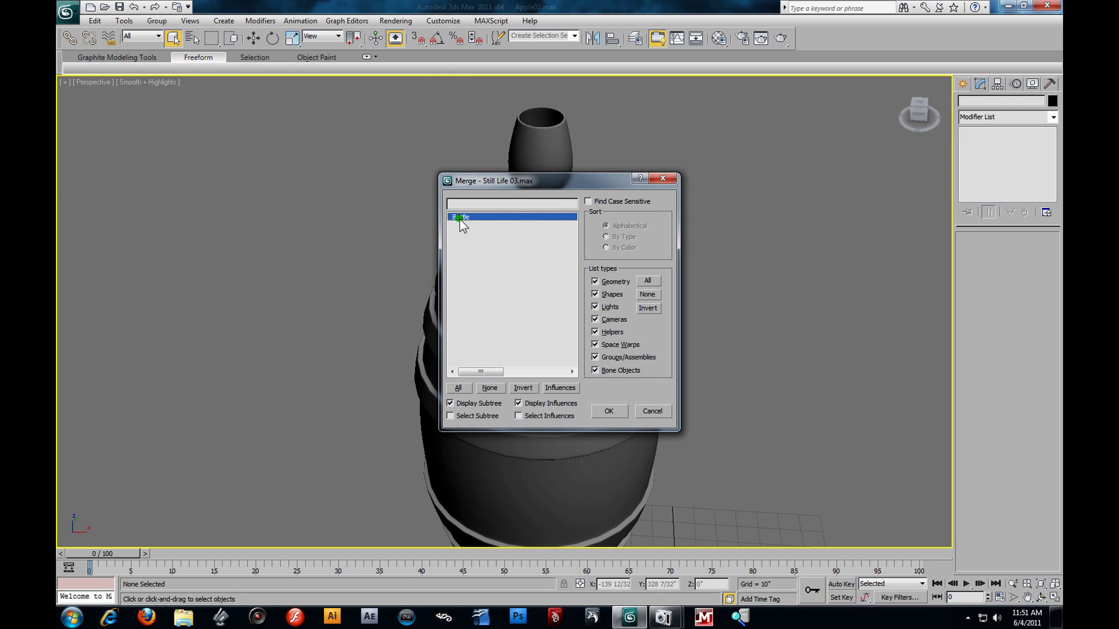
click(602, 413)
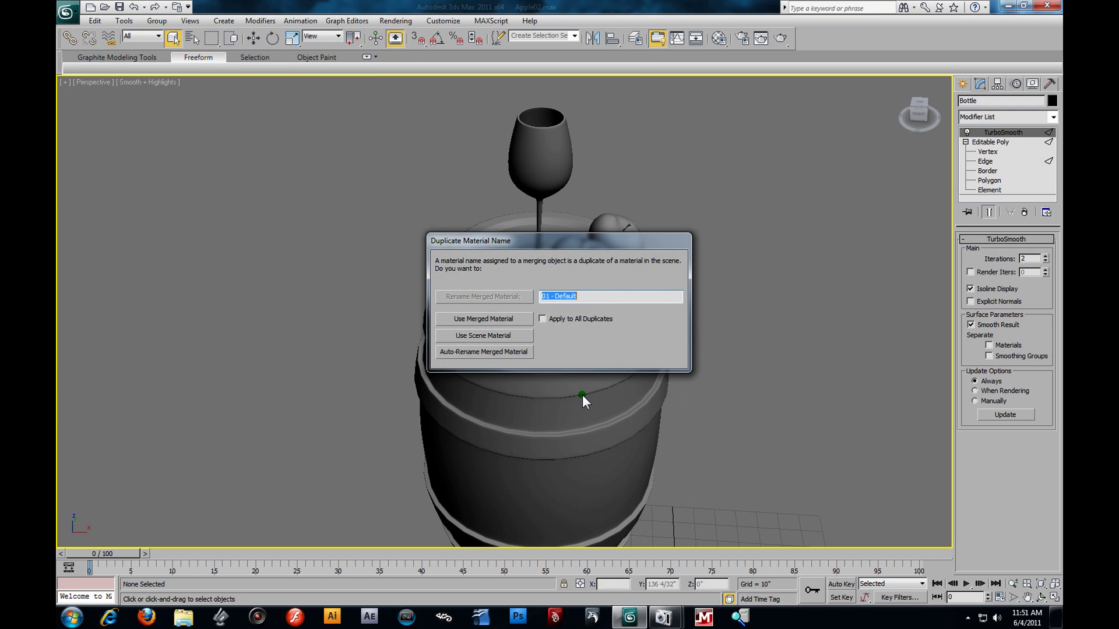
click(491, 318)
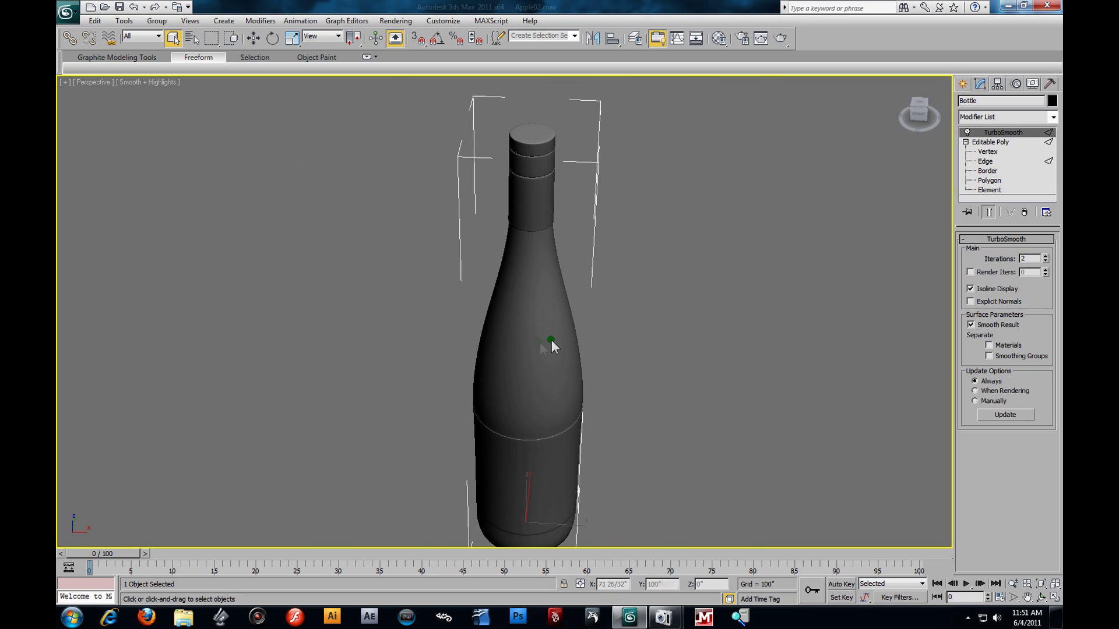
Uniformly scale the merged bottle down to about 156 percent.
click(292, 38)
drag(536, 539, 557, 616)
key(alt+w)
right_click(243, 183)
scroll(243, 183, down, 5)
scroll(329, 231, down, 4)
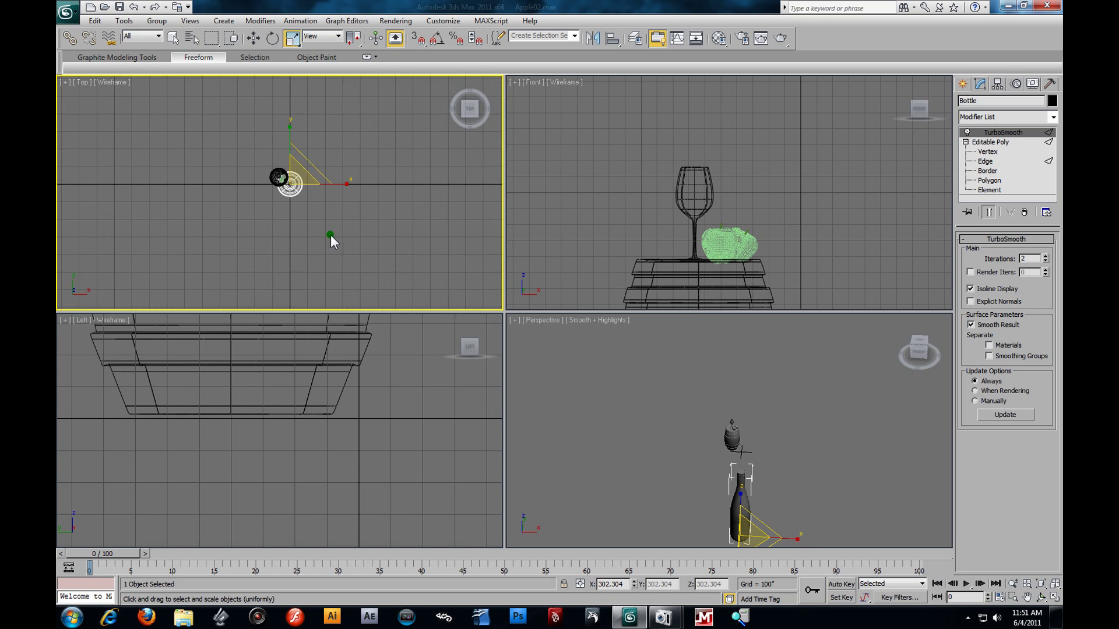
scroll(330, 235, up, 4)
drag(327, 148, 345, 212)
scroll(372, 245, up, 2)
Align the bottle to the wine glass, Cylinder001, center to center on the X and Y positions.
click(459, 183)
click(449, 244)
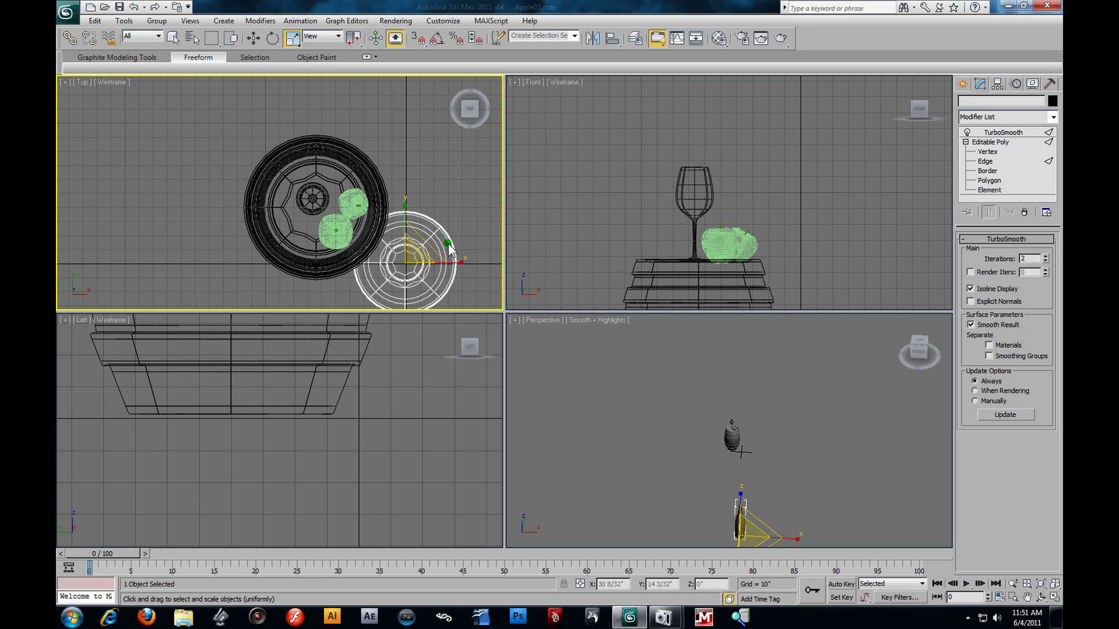
click(613, 39)
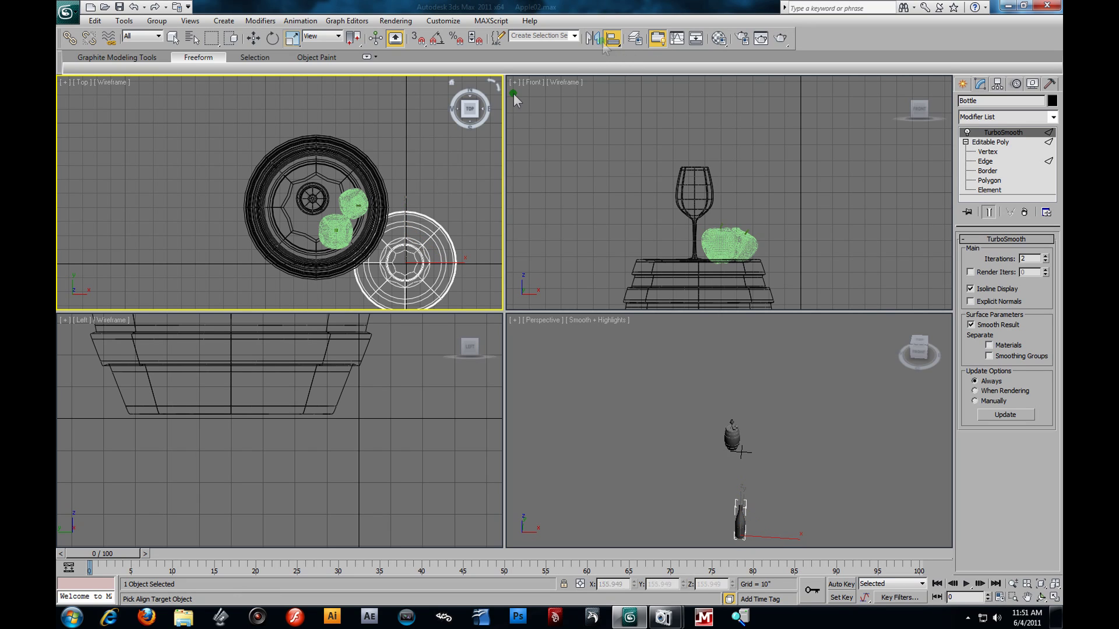
click(313, 217)
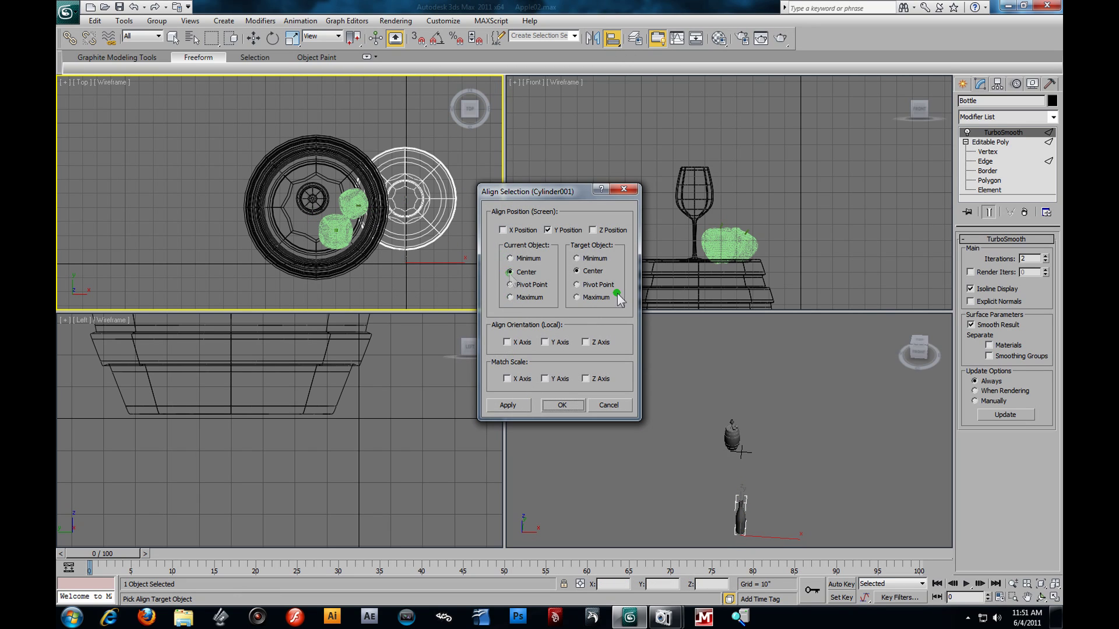
click(505, 232)
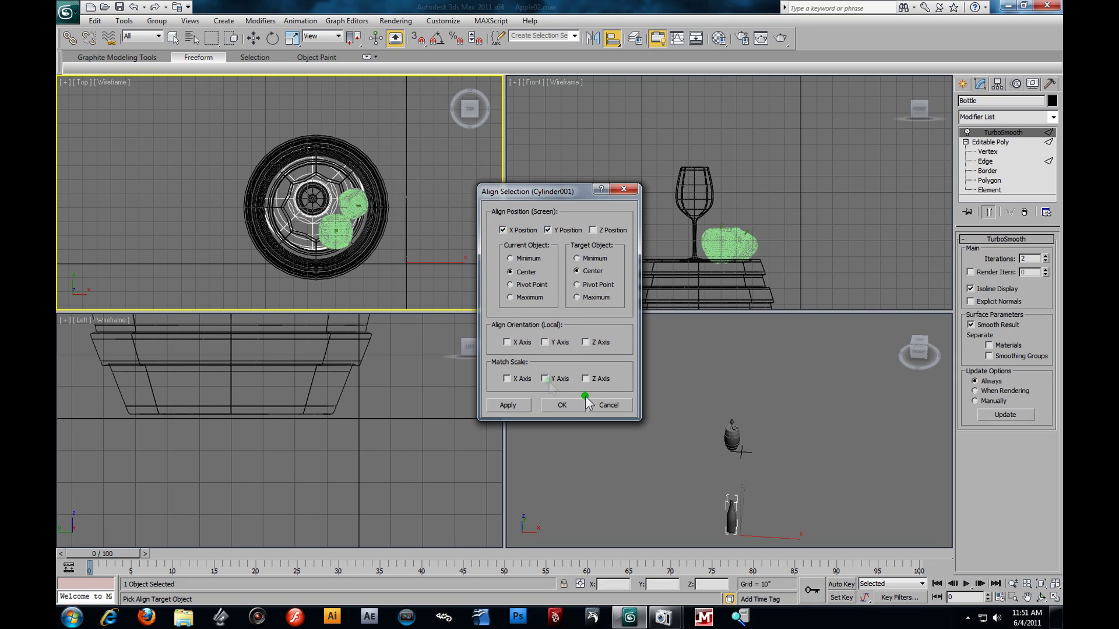
click(563, 405)
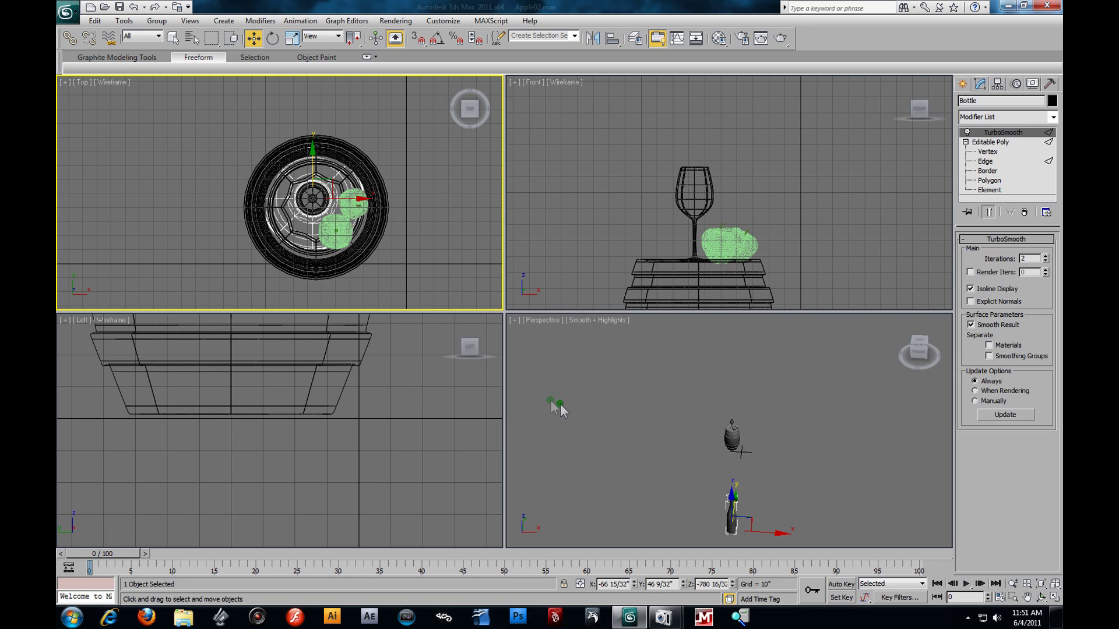
Raise the bottle from below the scene to the top of the barrel, at about Z 129".
right_click(556, 144)
scroll(556, 145, down, 13)
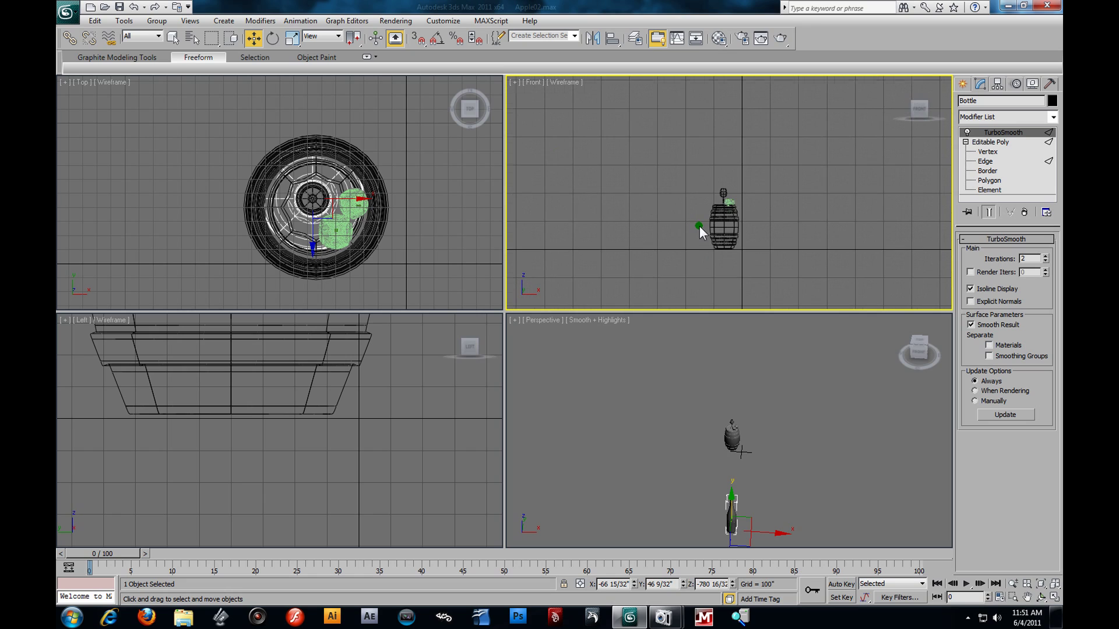
drag(726, 249, 723, 160)
middle_drag(756, 229, 749, 244)
scroll(750, 244, up, 2)
scroll(750, 244, up, 5)
key(alt+w)
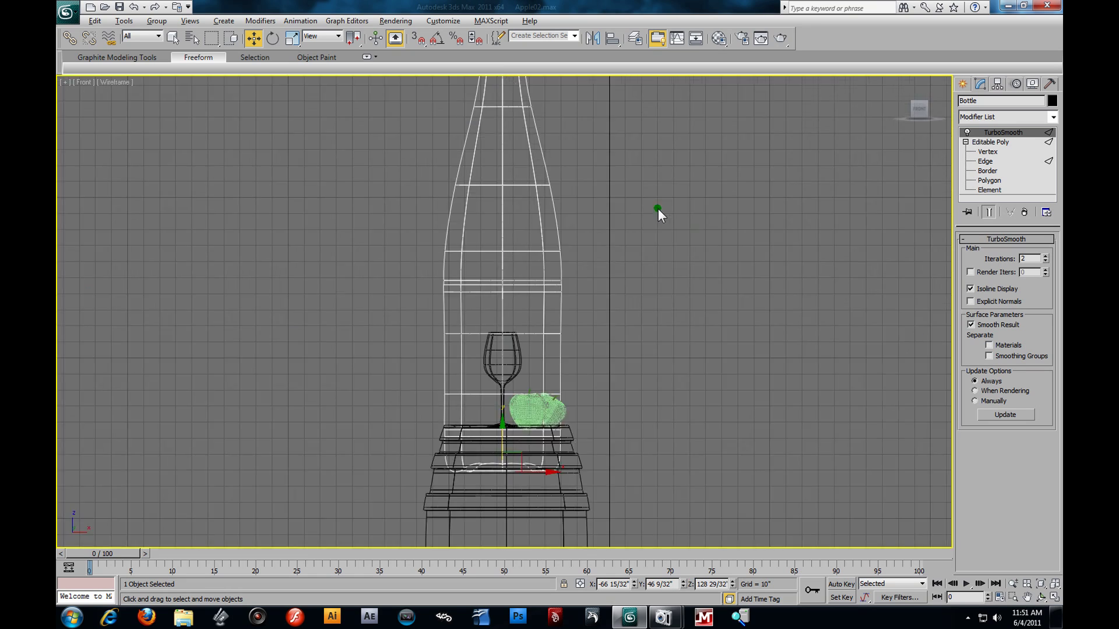
Uniformly scale the bottle down to about 51 percent and stand it on the lid beside the wine glass, at about X -86", Z 157".
middle_drag(616, 319, 655, 269)
click(293, 39)
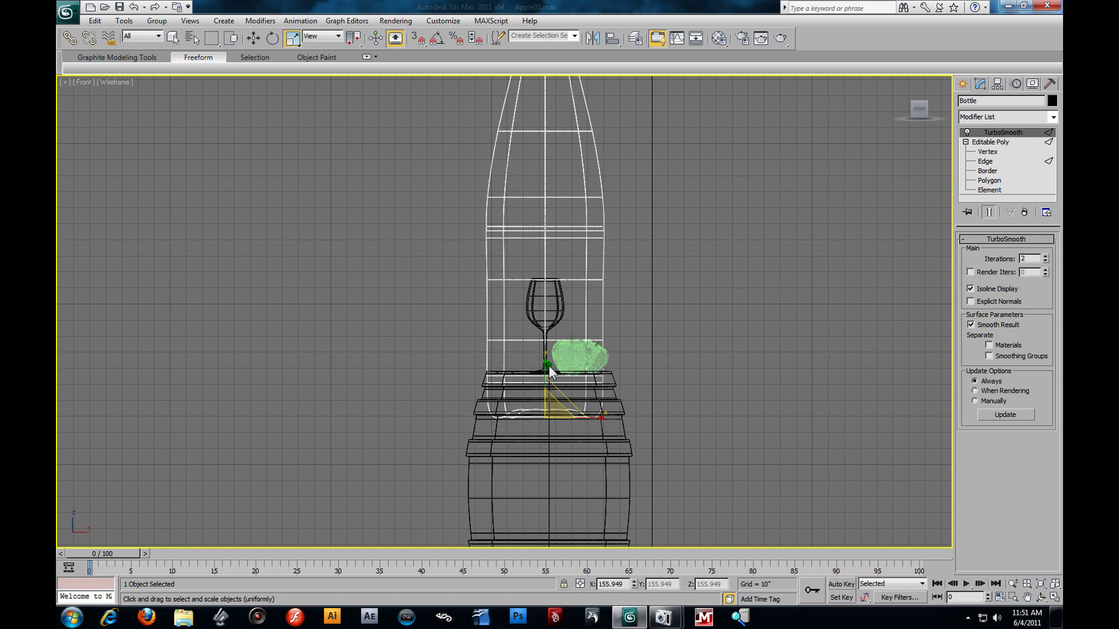
drag(552, 408, 571, 494)
click(253, 39)
drag(562, 406, 531, 362)
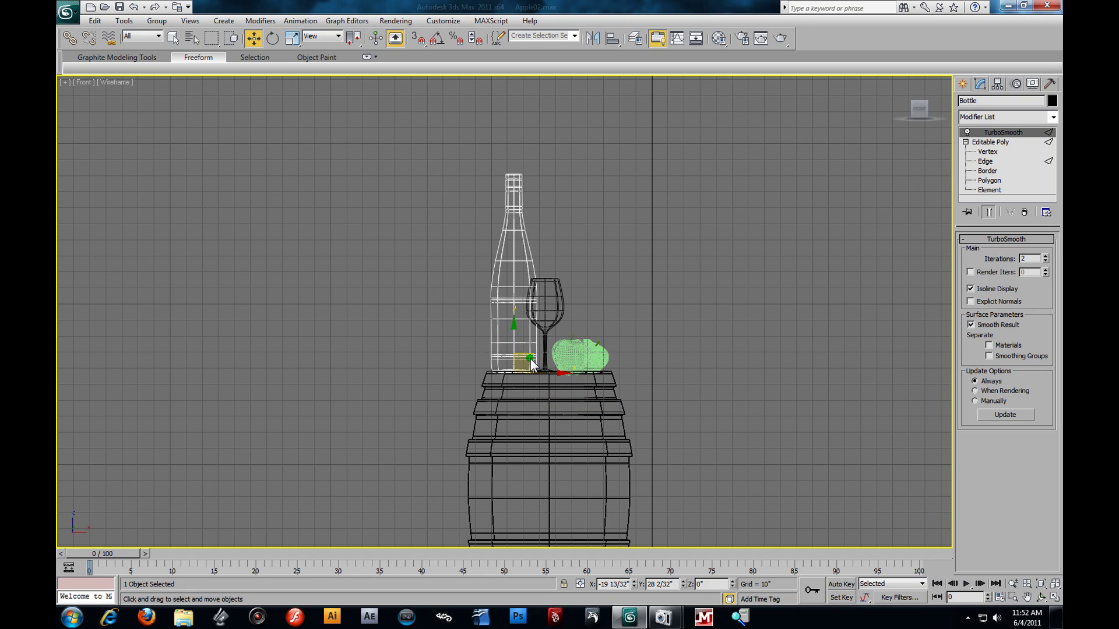
click(297, 37)
drag(523, 368, 473, 346)
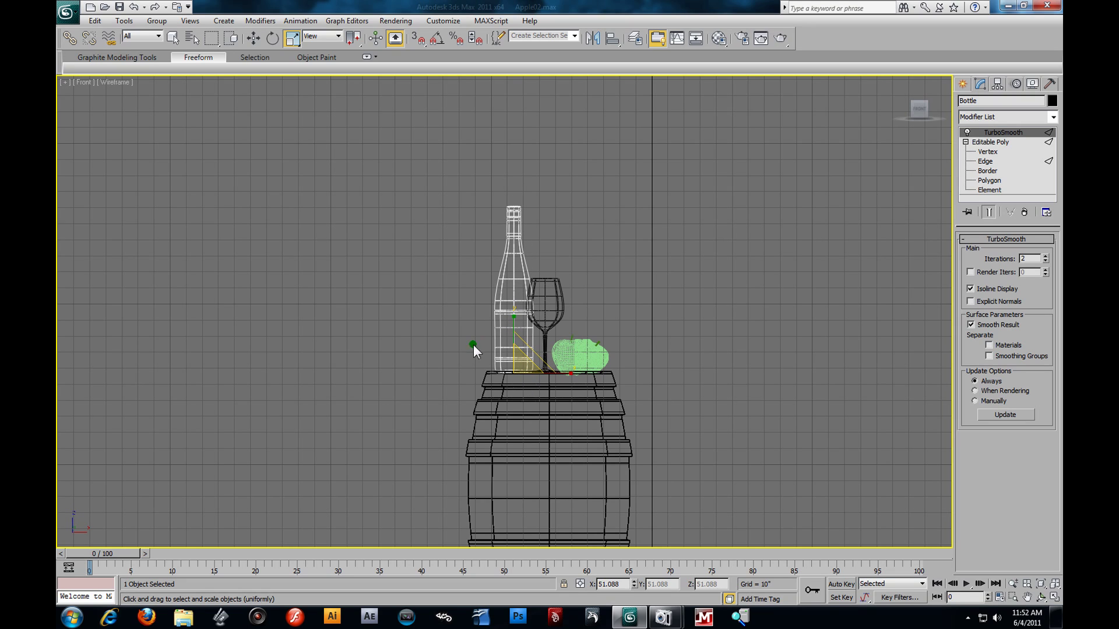
click(254, 37)
click(715, 395)
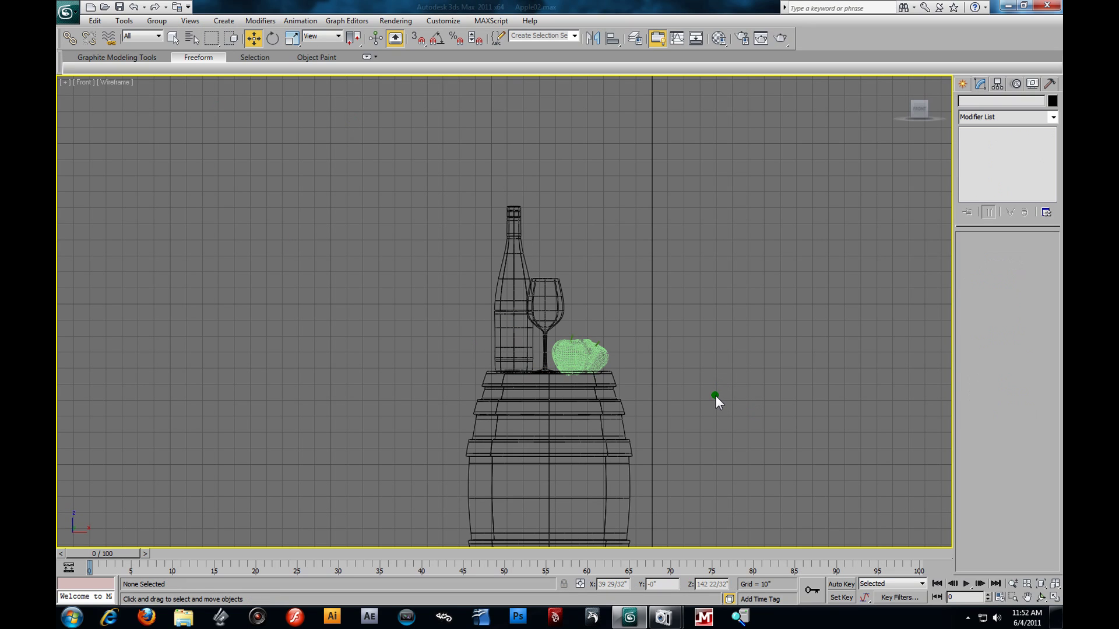
Move the bottle forward on the barrel's lid in the top view, to about X -85", Y 32".
key(alt+w)
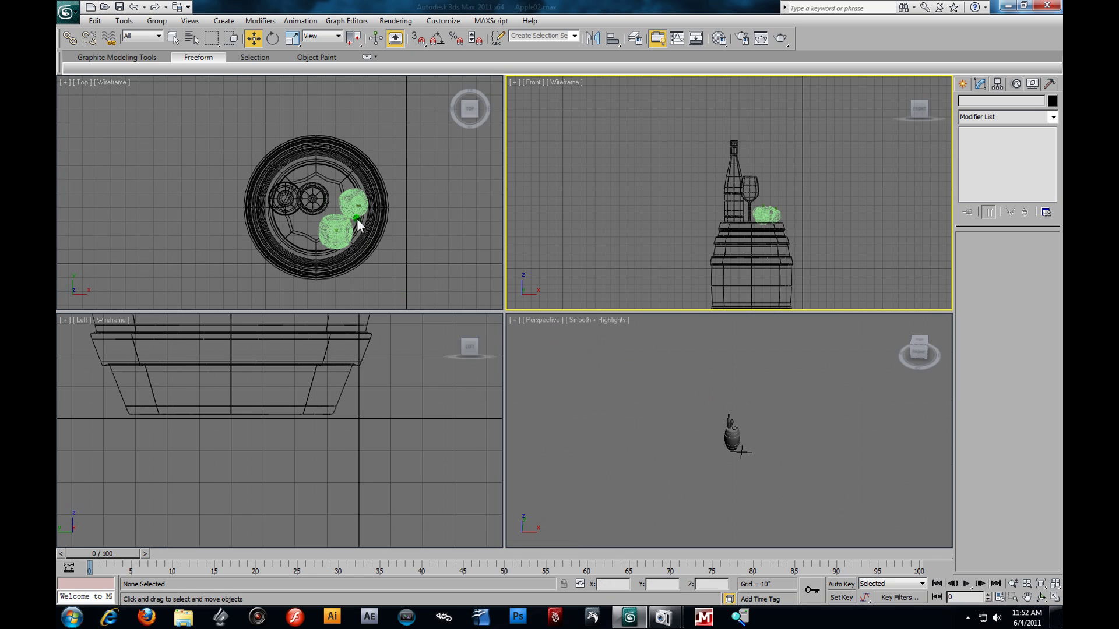
click(333, 201)
scroll(333, 201, up, 3)
click(321, 209)
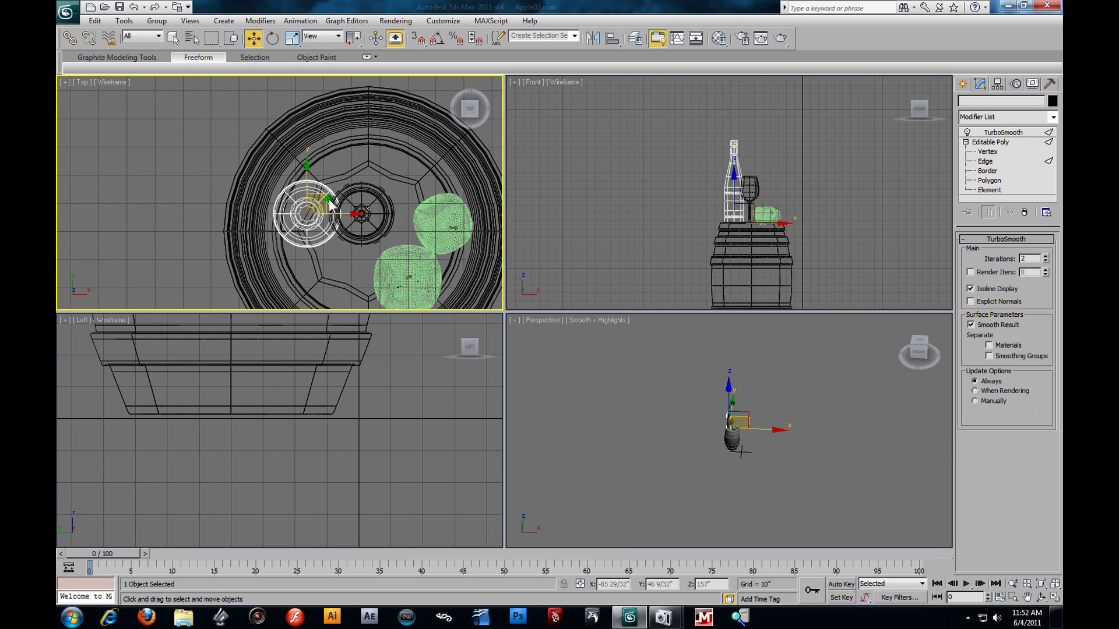
drag(324, 223, 329, 244)
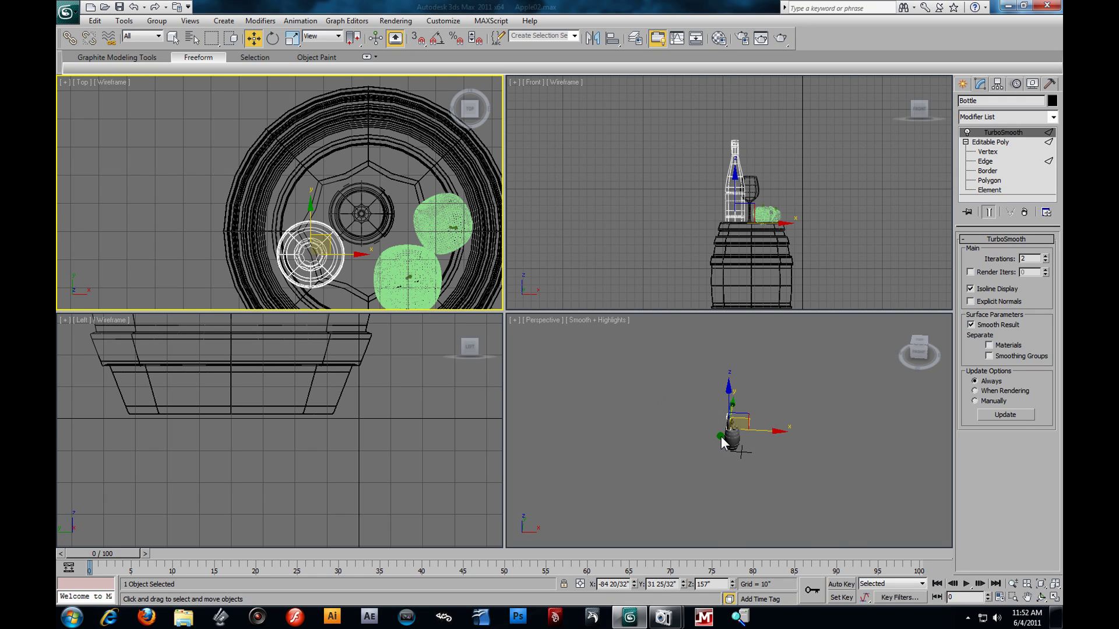
Nudge the bottle on the barrel's lid toward the wine glass, to about X -83", Z 157".
key(z)
click(872, 409)
key(alt+w)
alt+middle_drag(706, 387, 684, 350)
middle_drag(684, 351, 620, 203)
click(532, 195)
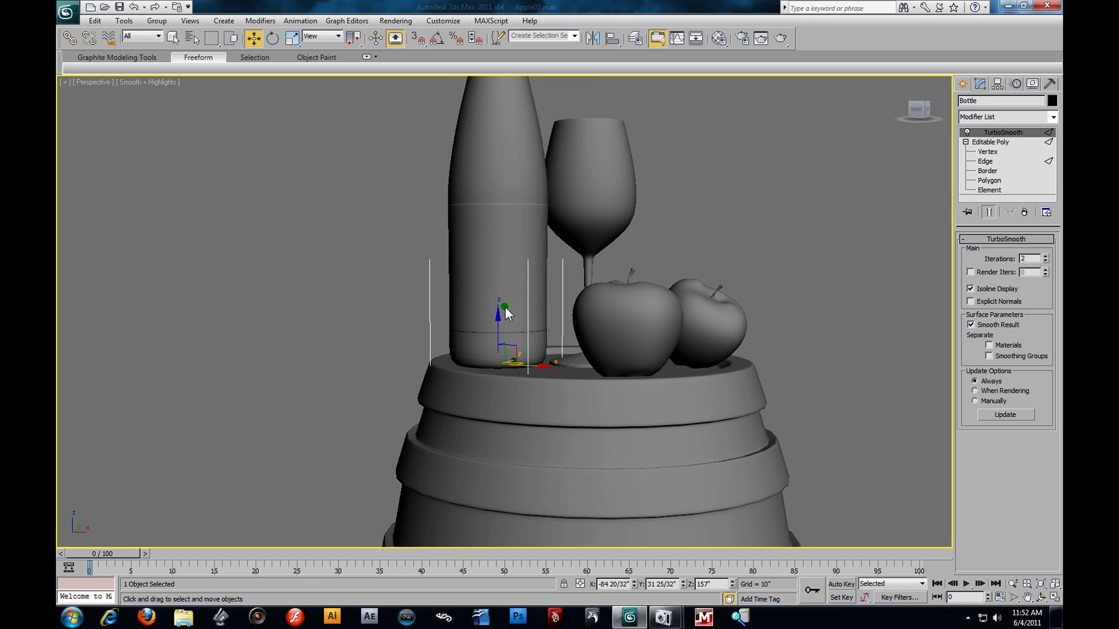
drag(501, 324, 499, 313)
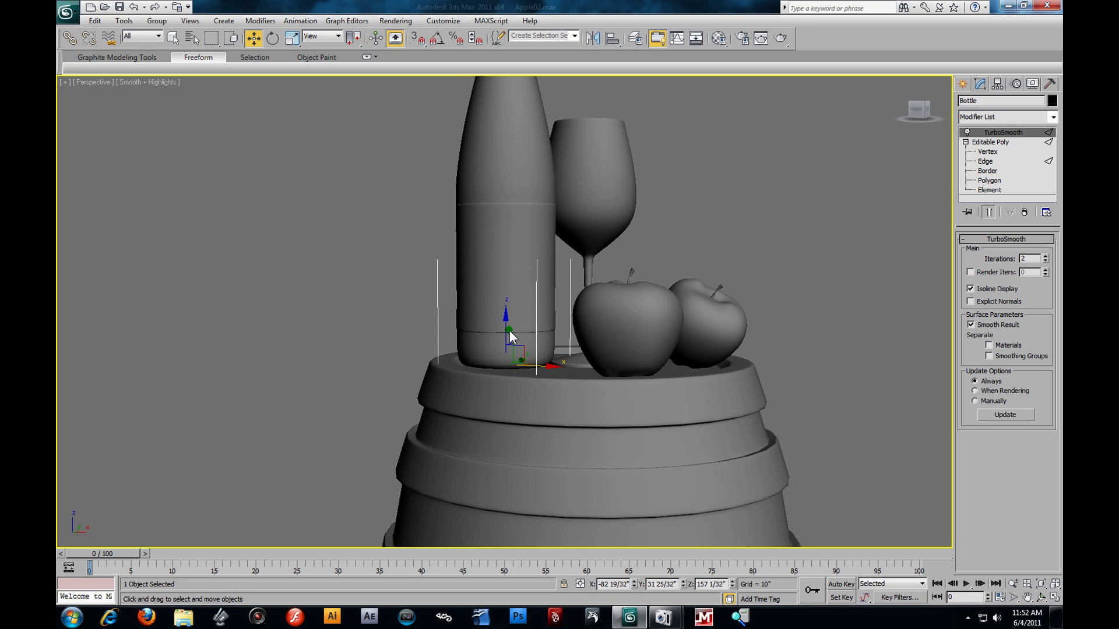
drag(505, 323, 505, 325)
Clone one apple as a single independent copy and place it behind the other two, at about X -55", Y 58".
alt+middle_drag(635, 312, 645, 365)
click(627, 348)
shift+drag(646, 365, 643, 267)
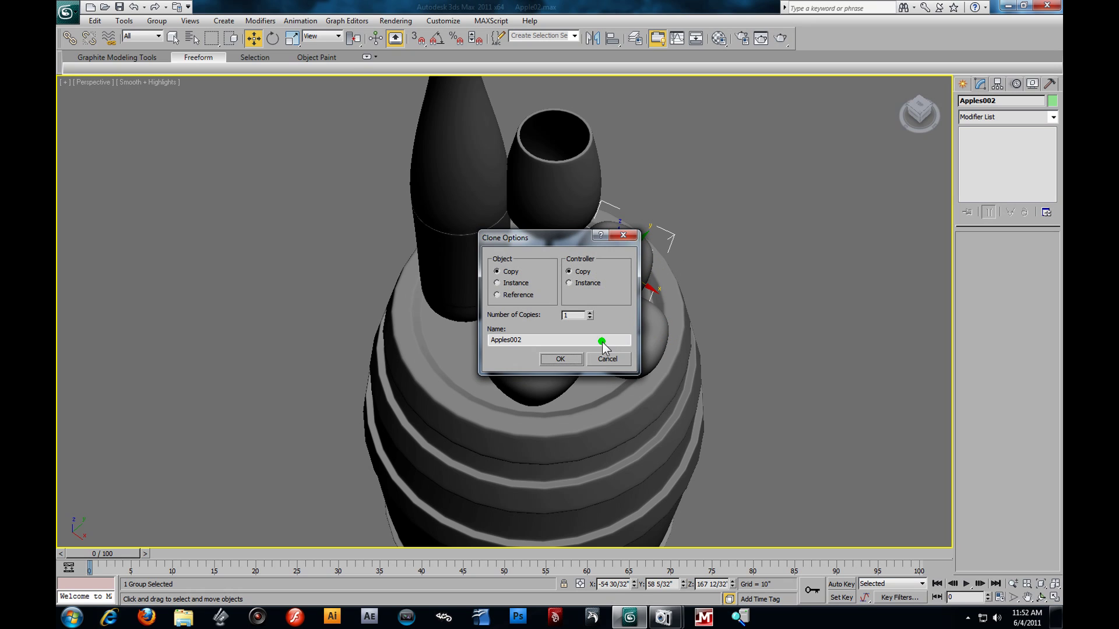
click(566, 357)
Rotate the new apple around its vertical axis to about -60 degrees and save the scene.
click(283, 43)
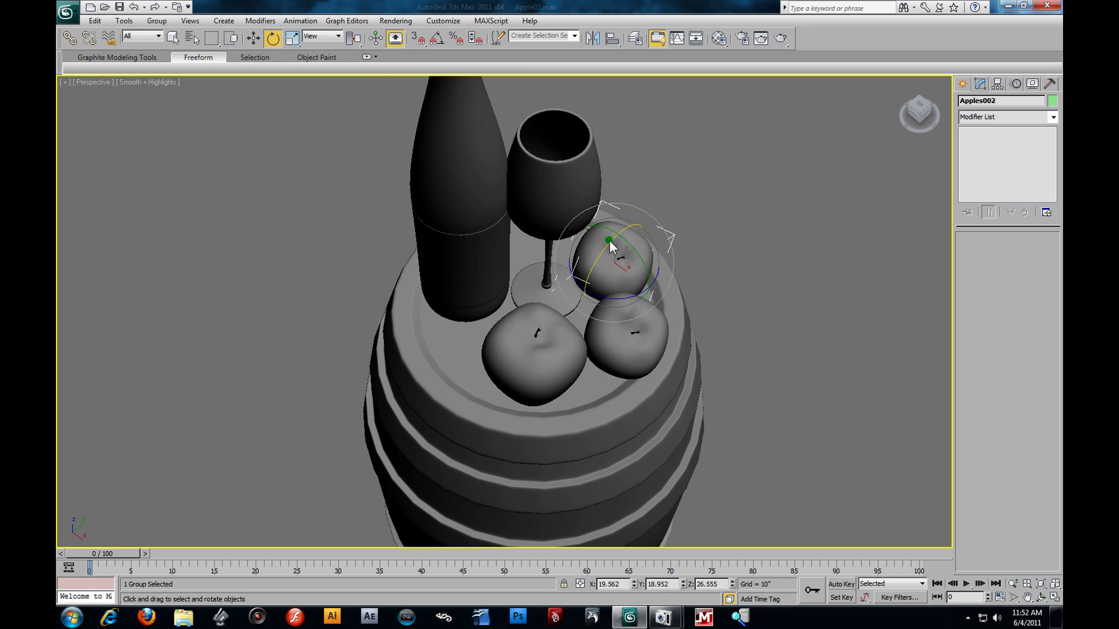
drag(632, 300, 519, 293)
alt+middle_drag(519, 293, 713, 395)
key(ctrl+s)
Increase the barrel's TurboSmooth iterations by one and deselect the barrel.
middle_drag(671, 326, 539, 308)
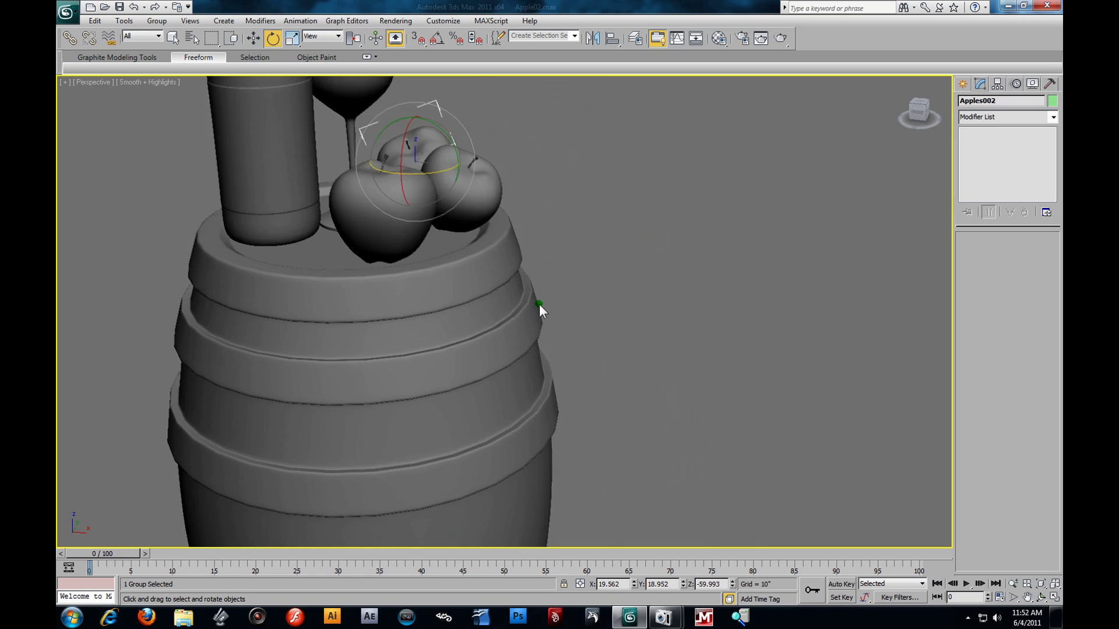
click(508, 367)
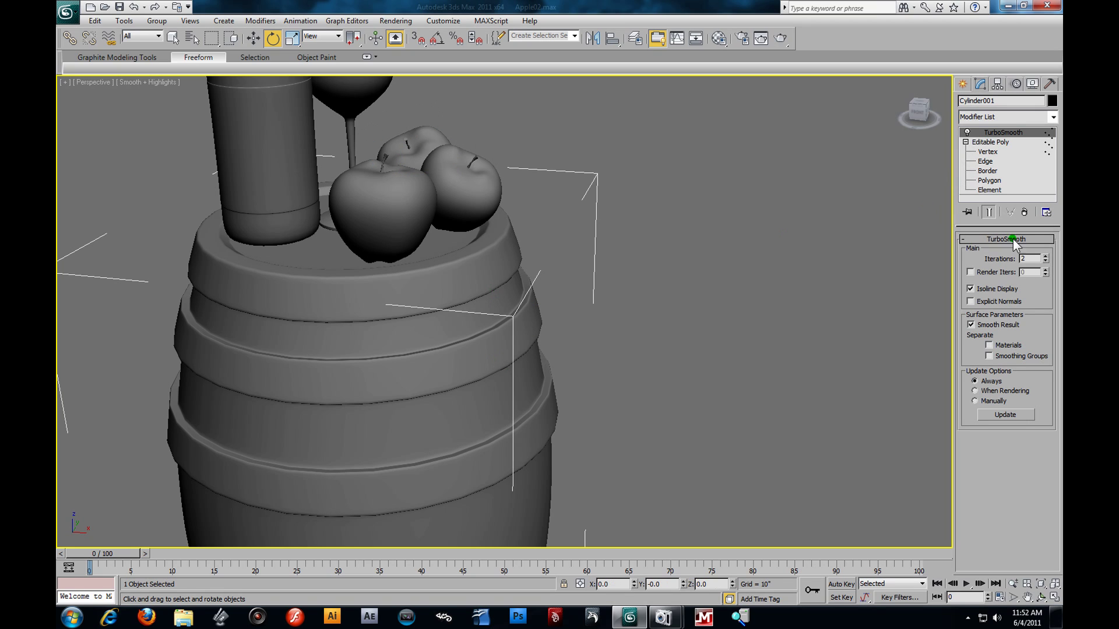
click(1046, 256)
click(606, 336)
scroll(606, 335, down, 2)
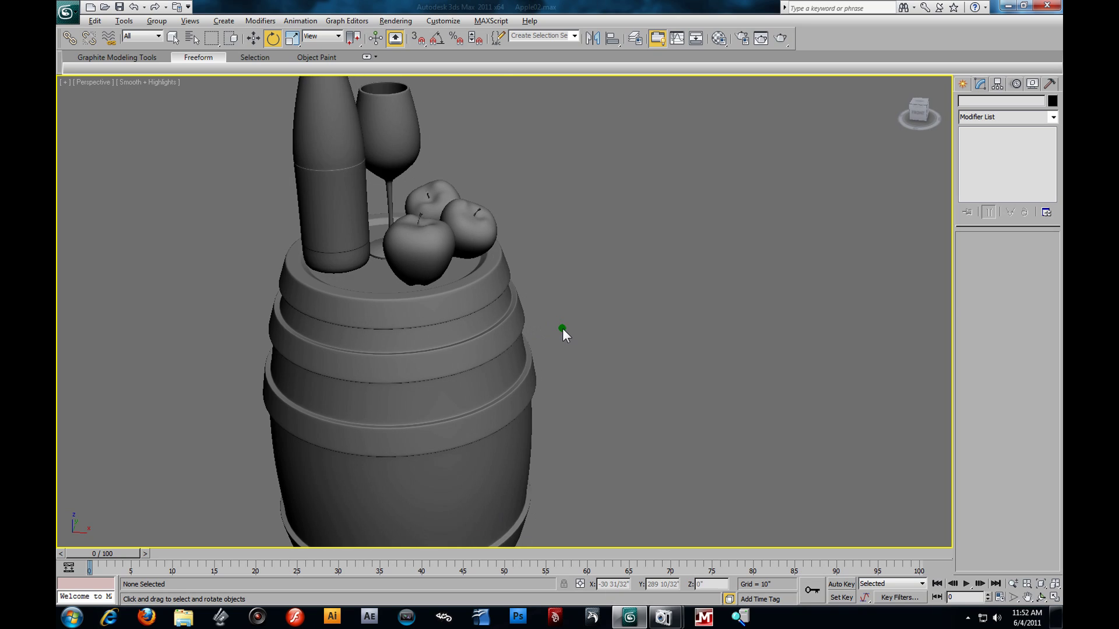
key(alt+w)
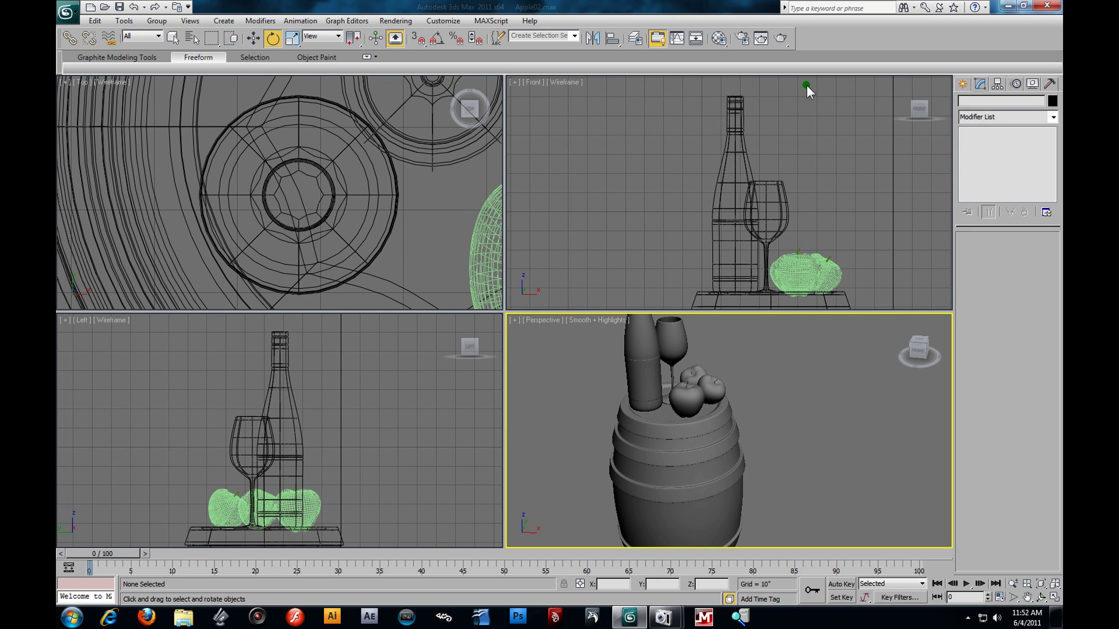
click(962, 84)
click(1034, 211)
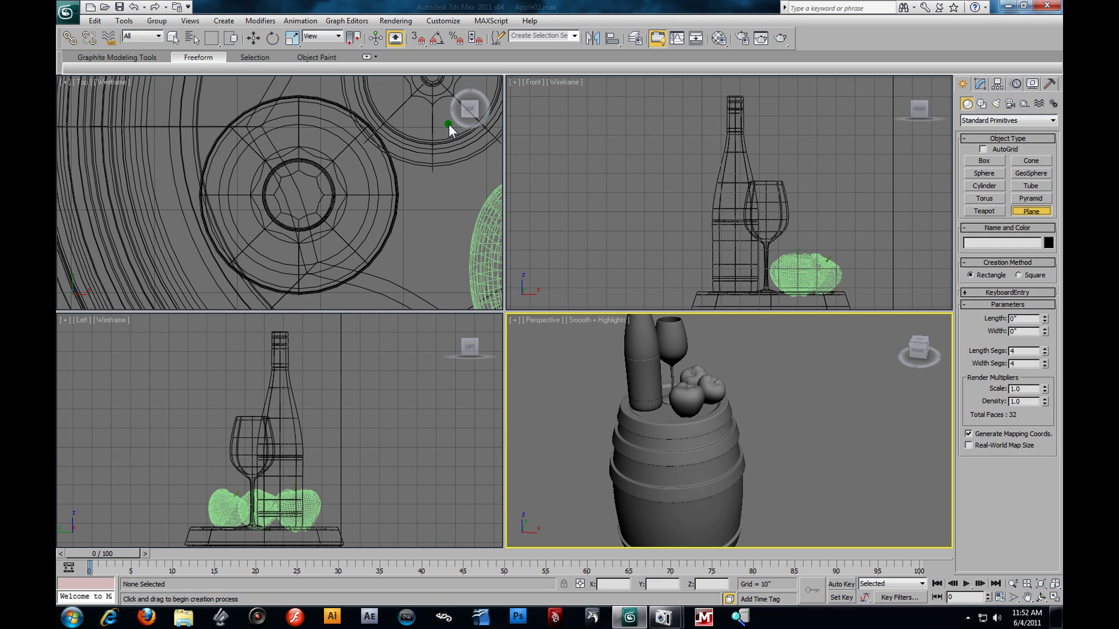
scroll(393, 216, down, 3)
scroll(393, 216, down, 5)
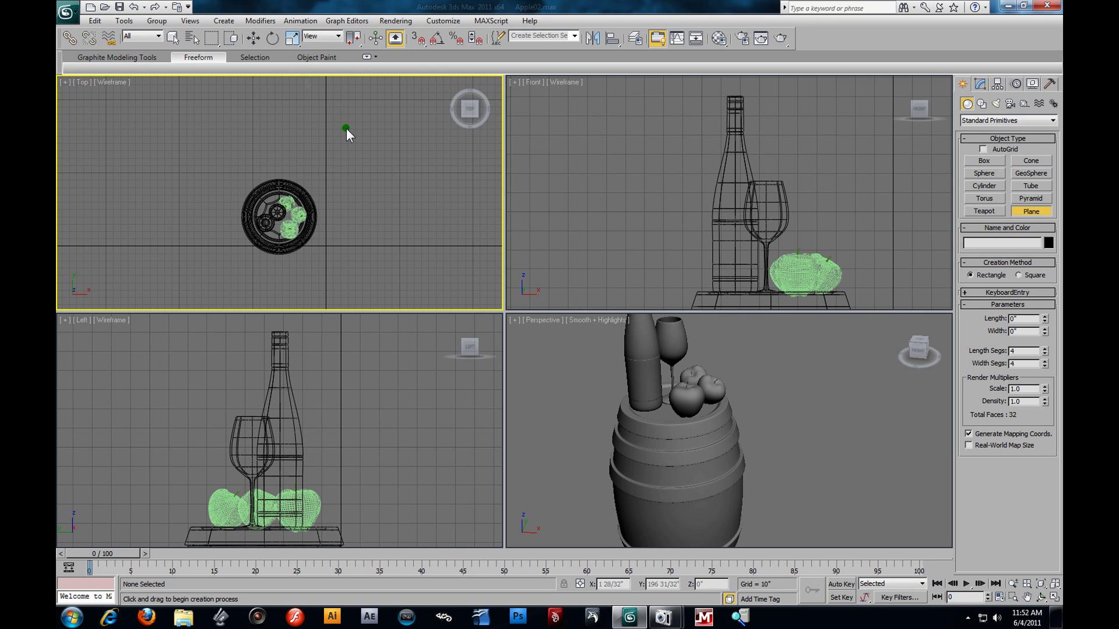
middle_drag(374, 169, 365, 133)
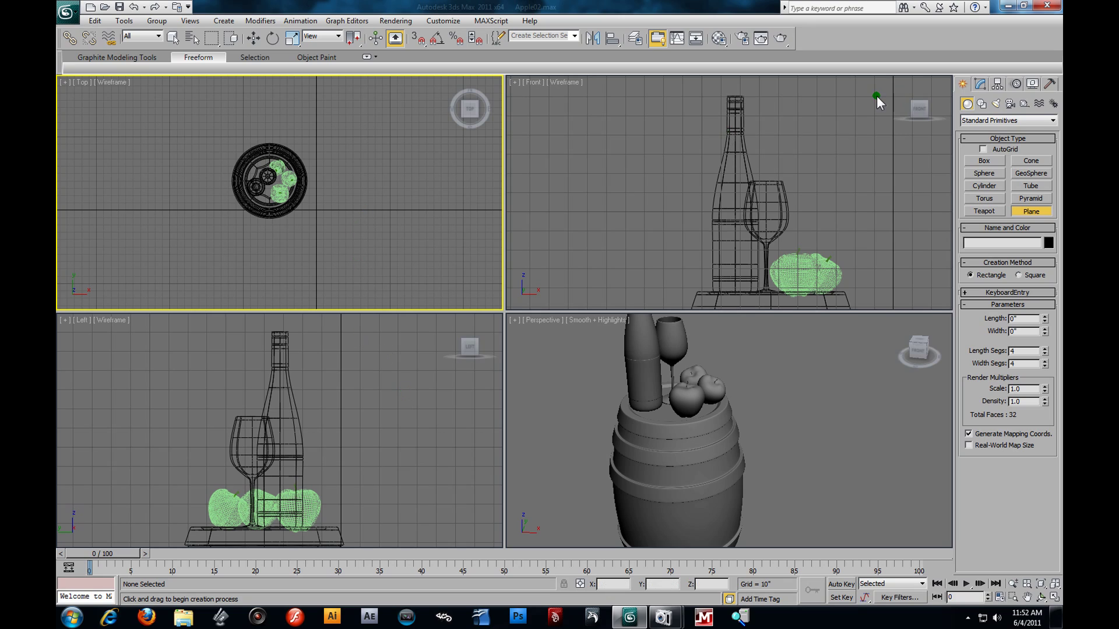
key(e)
Draw an L-shaped line in the left view, straight down behind the barrel to the floor and along the floor far past its front.
click(982, 104)
click(998, 170)
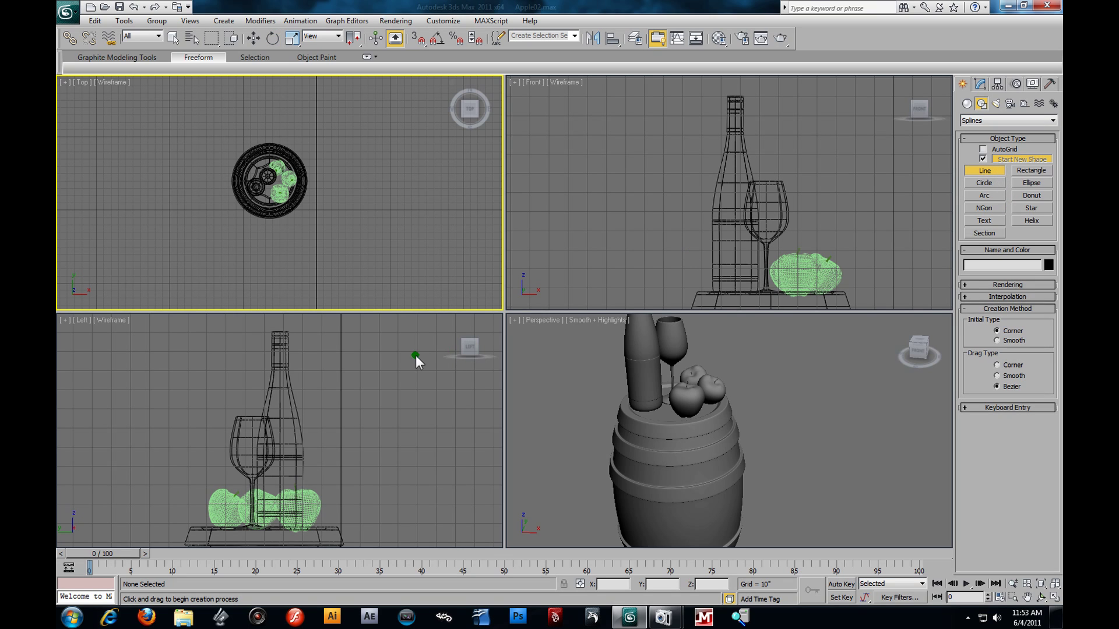
middle_drag(415, 355, 407, 352)
scroll(406, 351, down, 3)
key(alt+w)
middle_drag(525, 330, 533, 219)
scroll(533, 219, down, 3)
middle_drag(549, 375, 574, 331)
scroll(544, 286, up, 2)
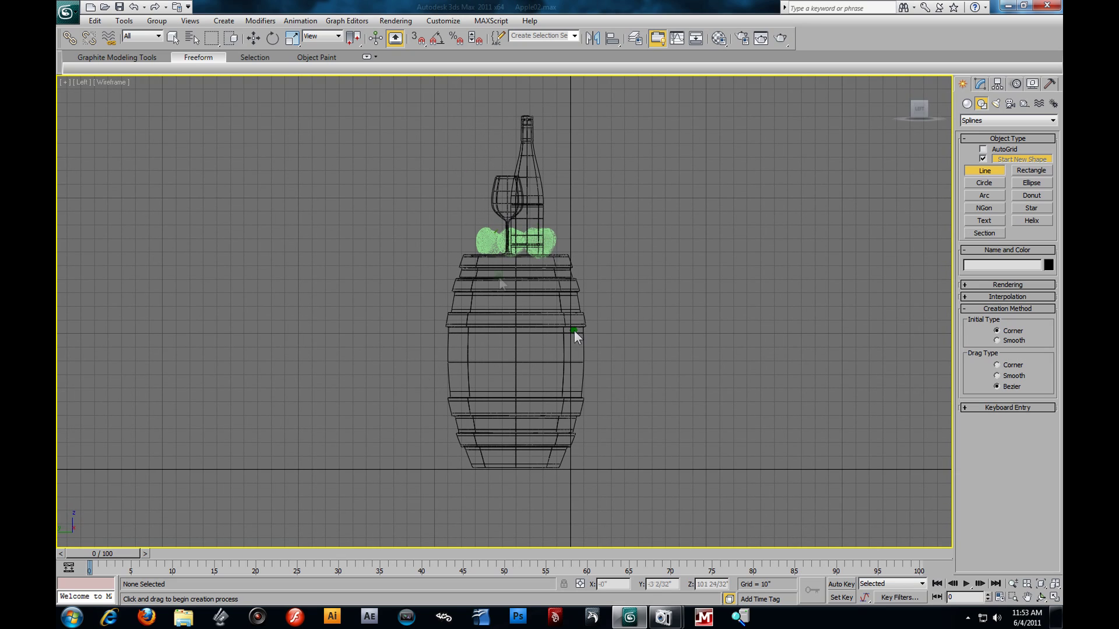
scroll(196, 166, down, 2)
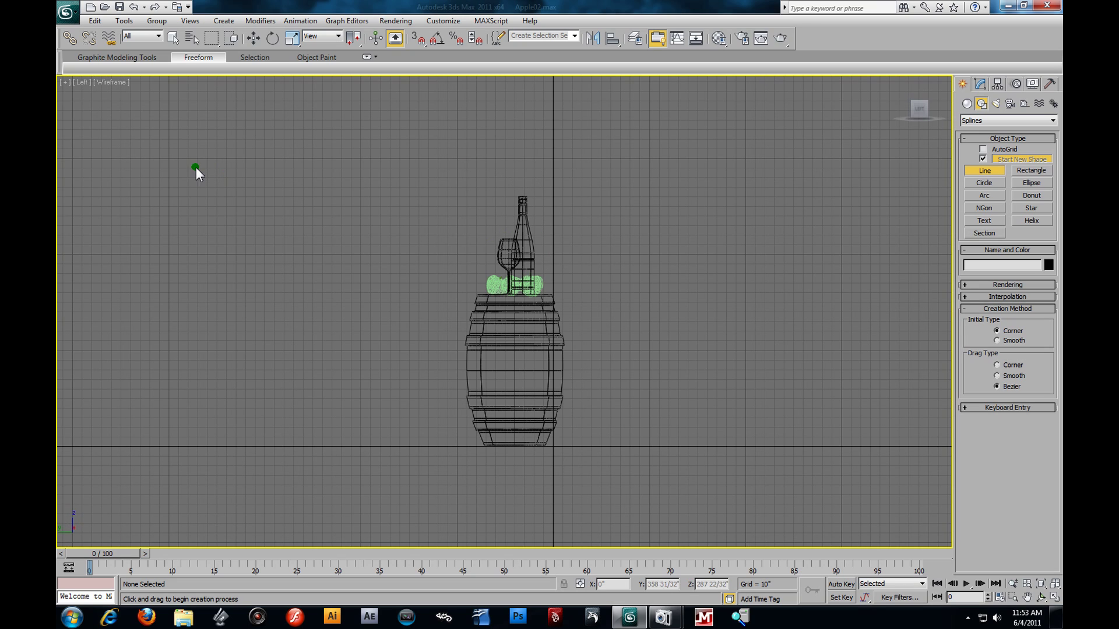
click(168, 112)
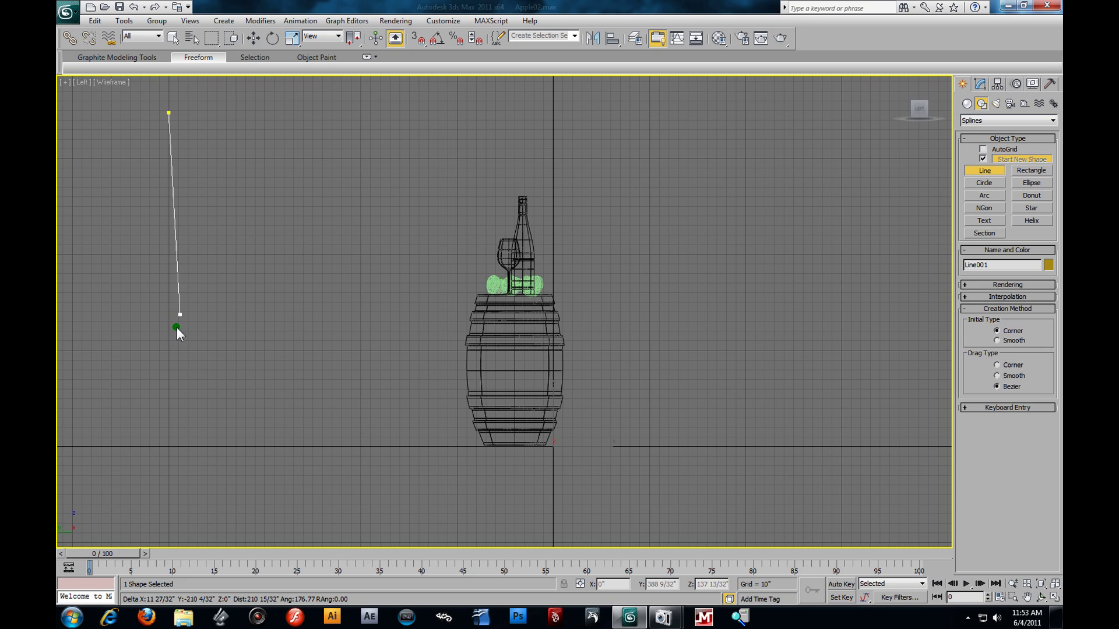
click(169, 446)
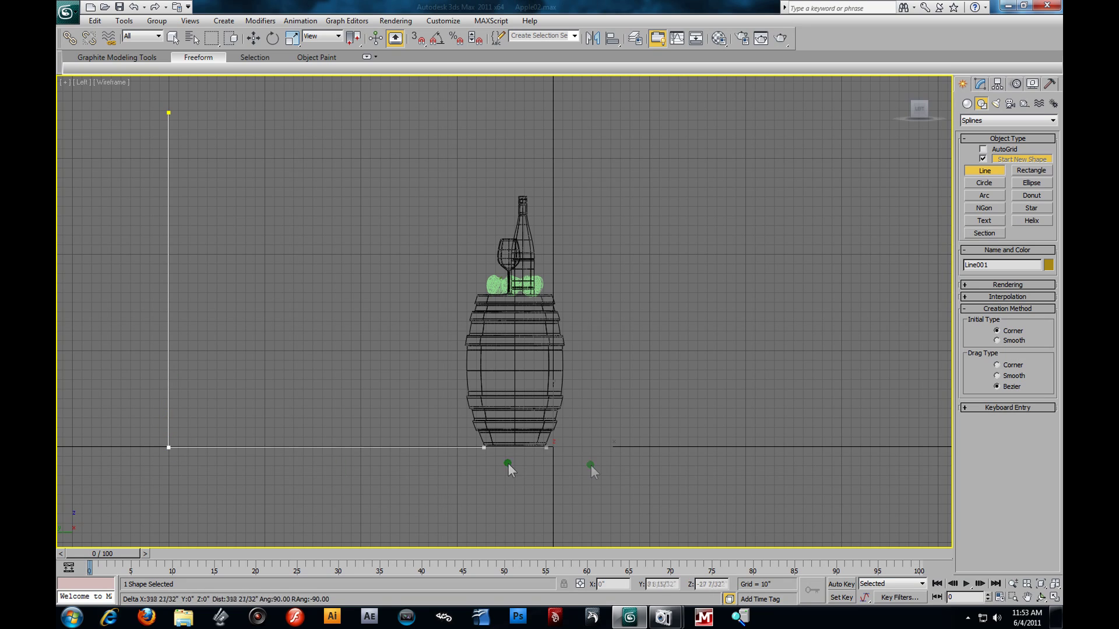
shift+click(929, 499)
right_click(928, 499)
key(e)
Select the corner vertex of the L-shaped line and fillet it into a broad rounded bend.
click(982, 82)
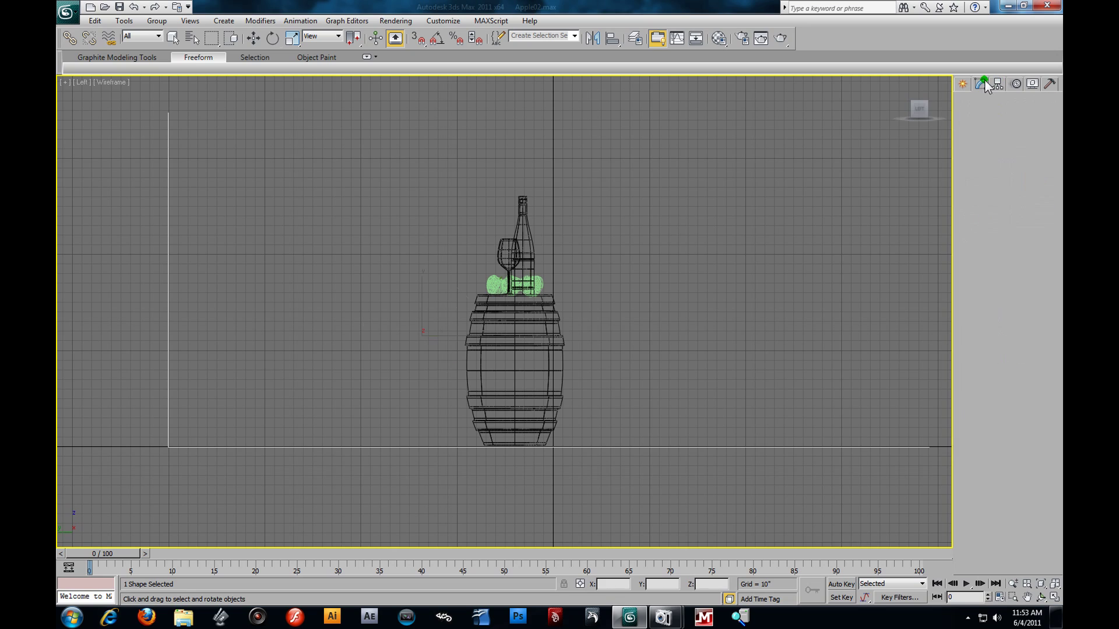
right_click(985, 135)
click(966, 132)
click(988, 142)
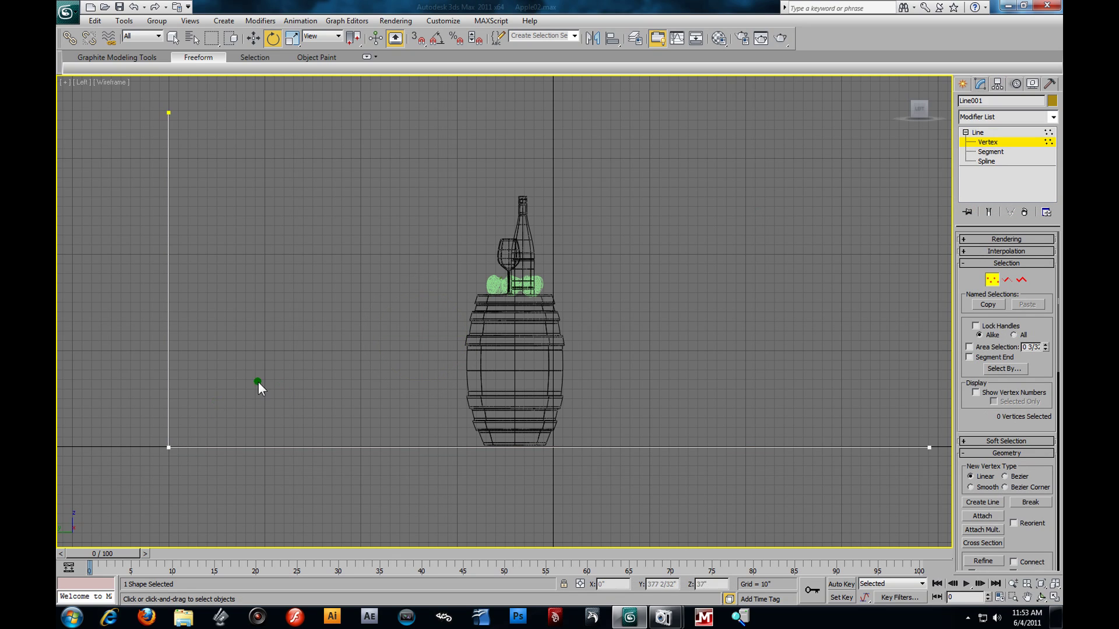
drag(134, 422, 209, 501)
drag(114, 374, 226, 539)
drag(1051, 532, 1050, 530)
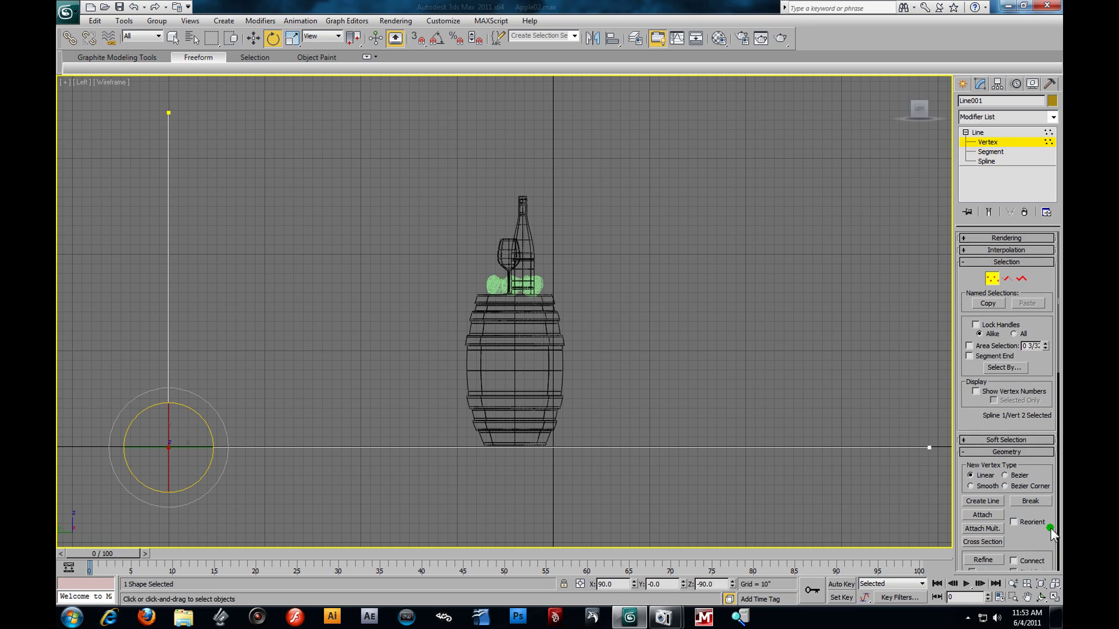
scroll(1043, 452, down, 5)
drag(1048, 510, 1049, 471)
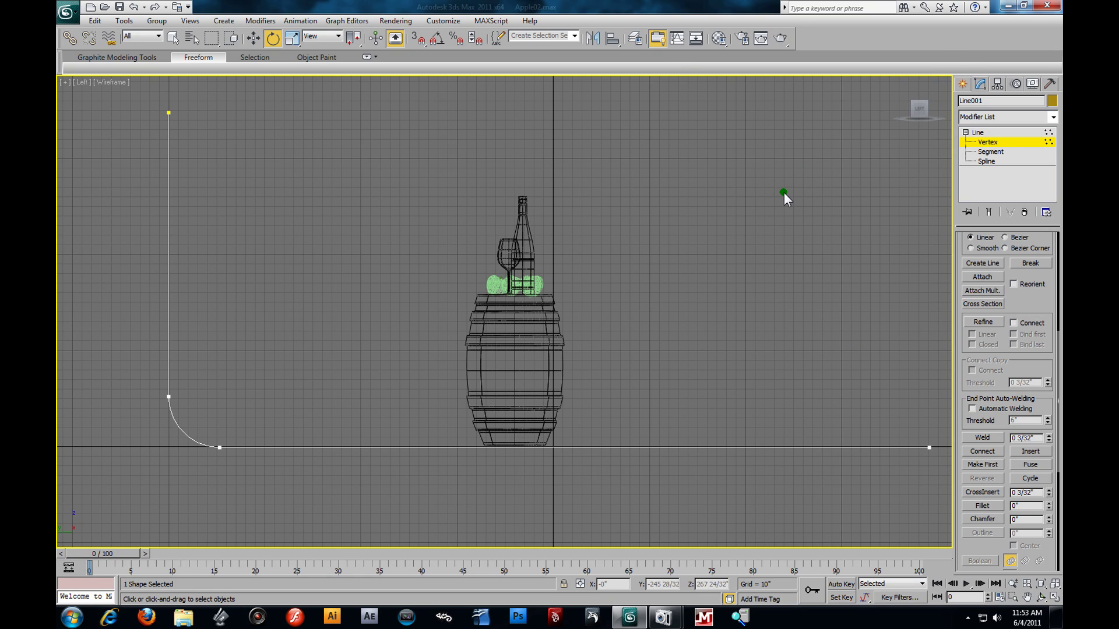
Move only the line's pivot to the open end of its floor segment, at about Y -391", Z -1".
key(alt+w)
right_click(854, 410)
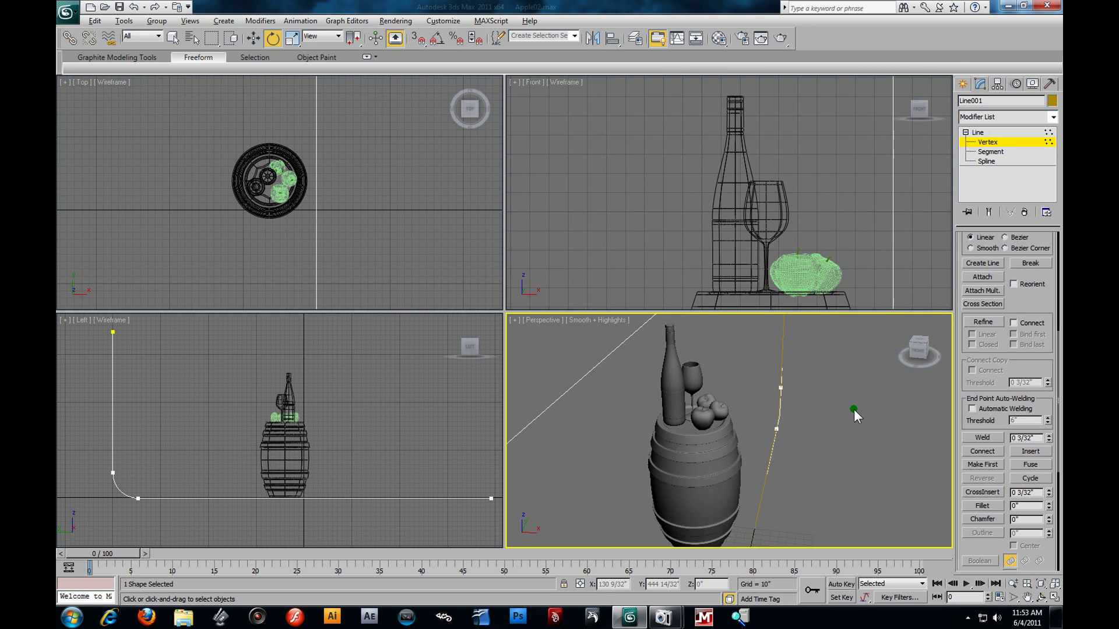
key(alt+w)
alt+middle_drag(707, 387, 611, 308)
key(alt+w)
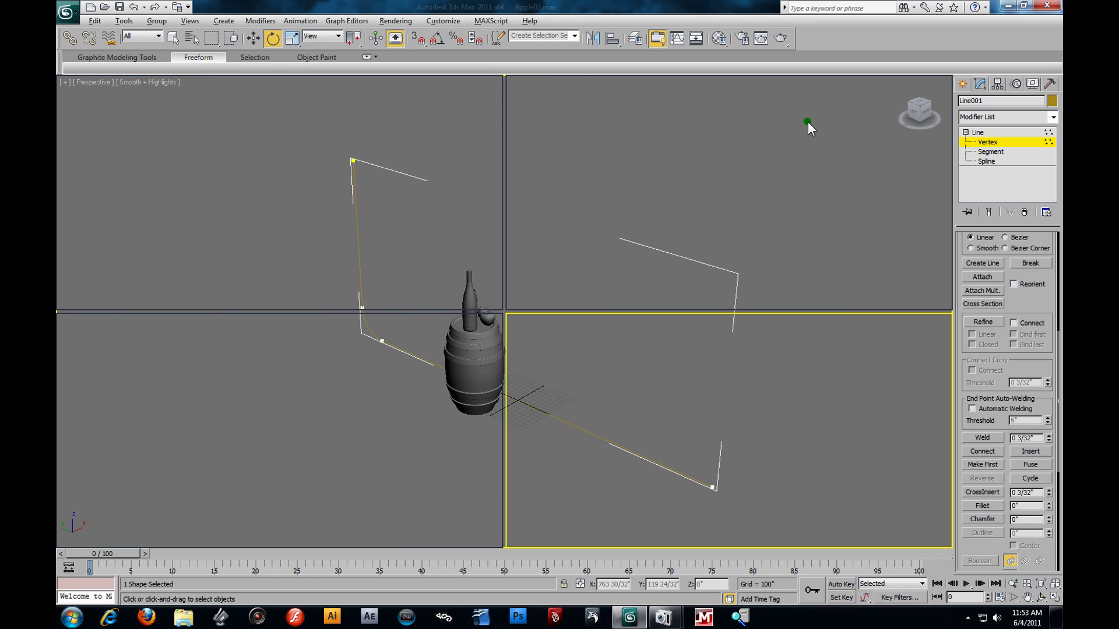
click(998, 84)
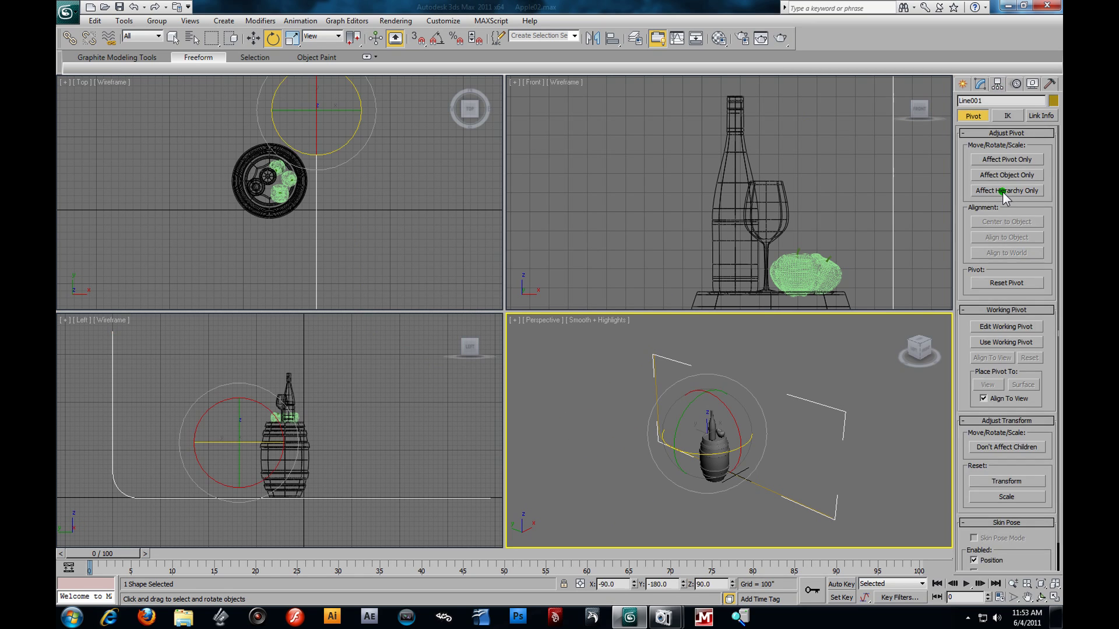
click(1006, 158)
scroll(289, 314, down, 3)
click(252, 38)
scroll(323, 408, up, 3)
drag(259, 441, 410, 466)
scroll(290, 412, up, 4)
middle_drag(408, 452, 341, 511)
scroll(342, 492, up, 2)
drag(356, 496, 386, 492)
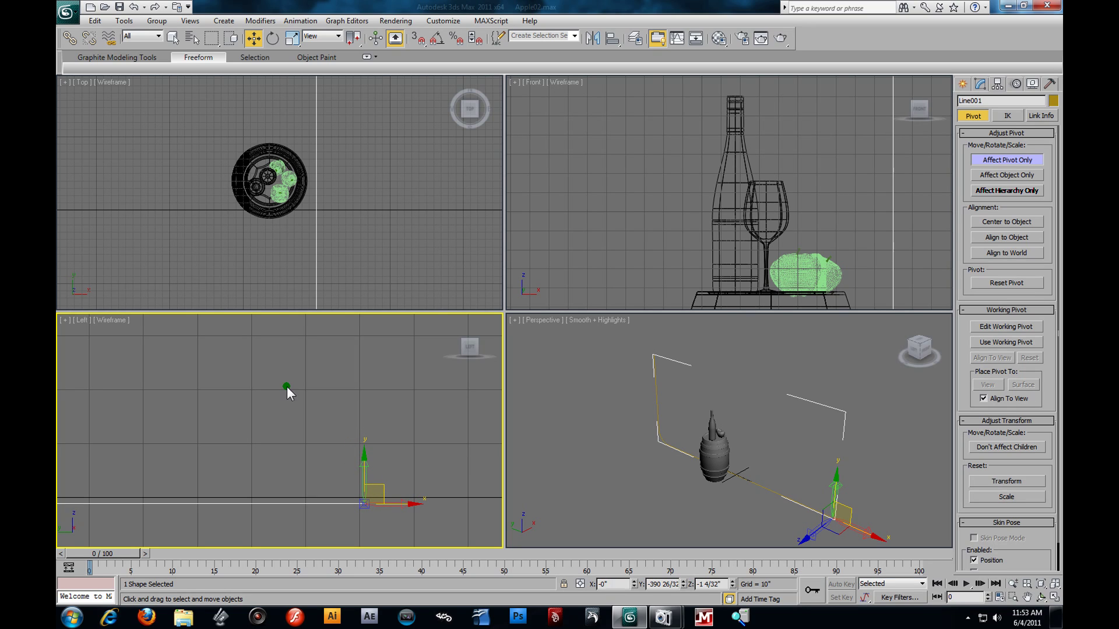
click(1016, 159)
Apply a Lathe modifier to the filleted line to revolve it around its pivot.
click(790, 461)
key(alt+w)
alt+middle_drag(571, 324, 546, 358)
click(337, 275)
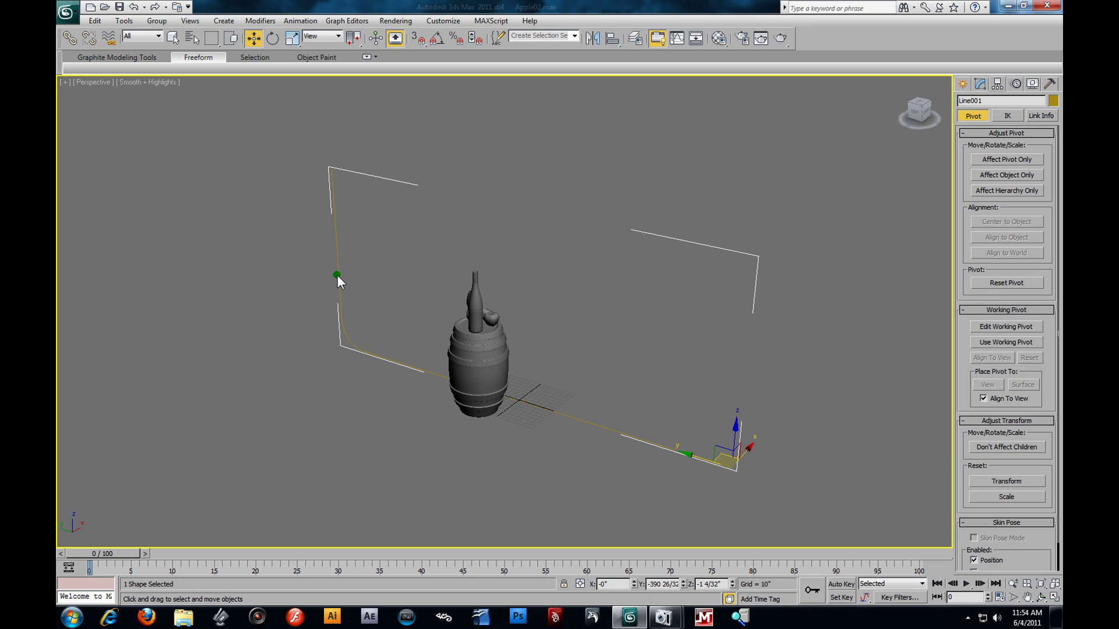
click(982, 88)
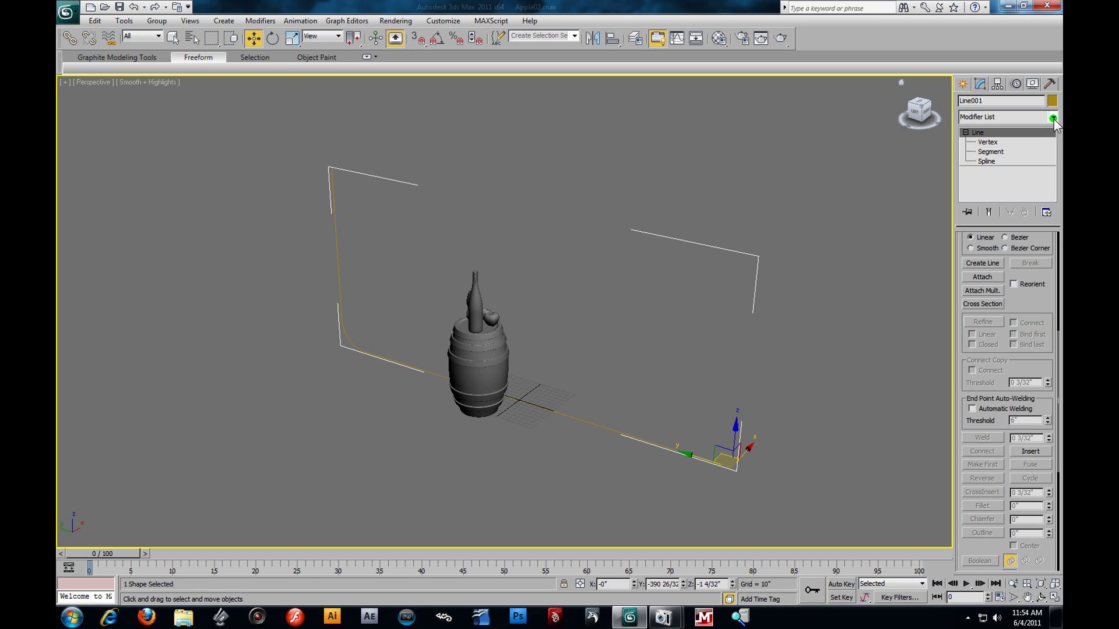
click(1054, 119)
drag(1053, 144, 1059, 502)
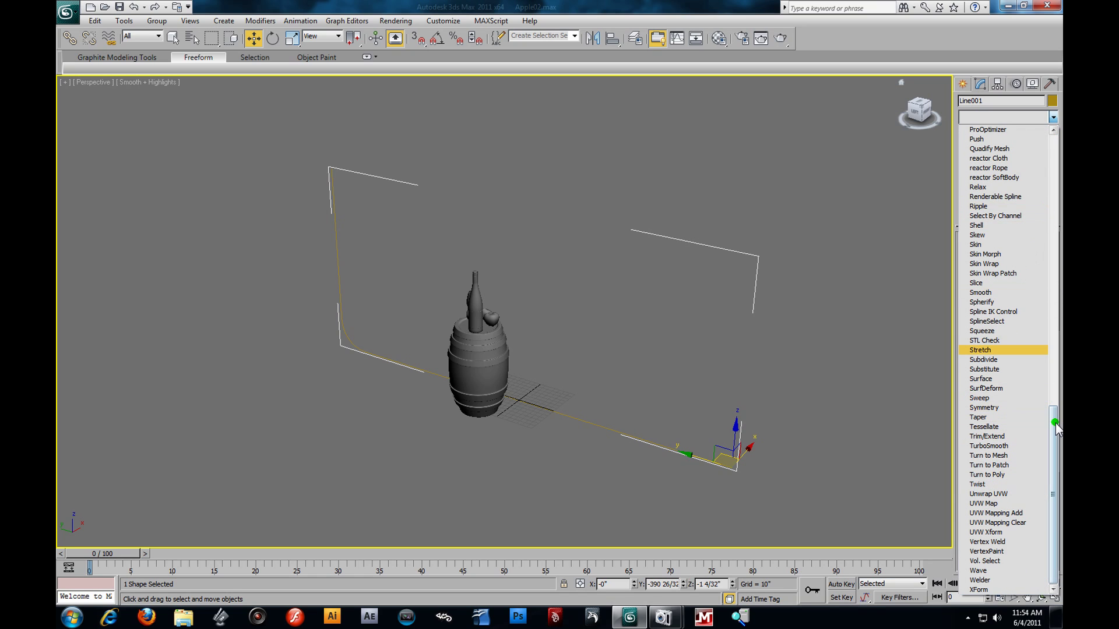
drag(1055, 424, 1054, 330)
click(985, 158)
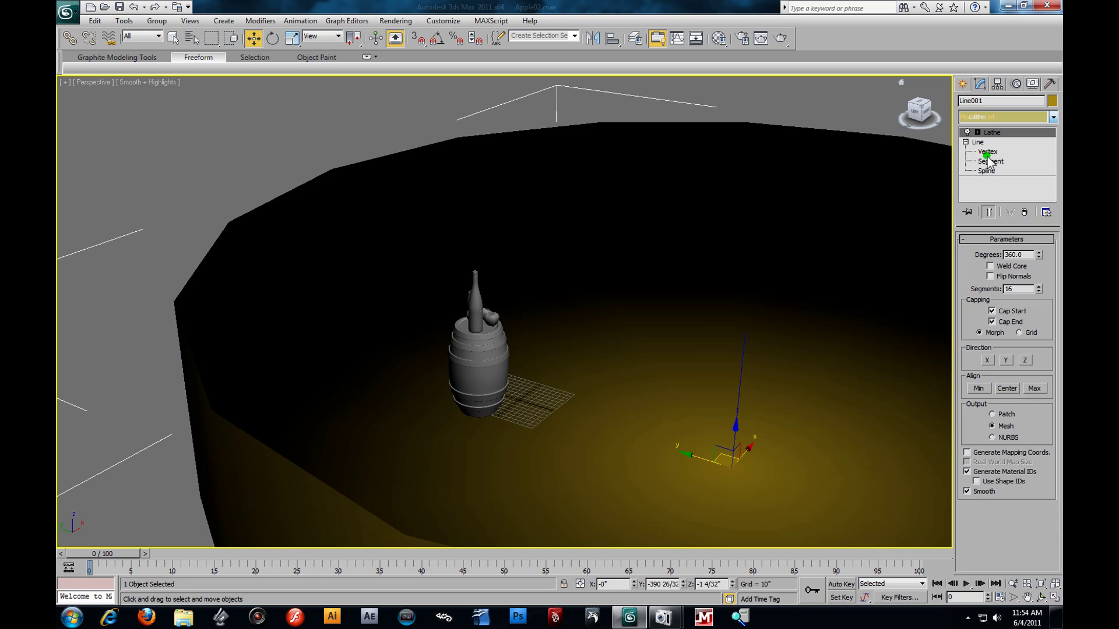
Display edged faces, then set the Lathe to 90 segments and 180 degrees to make a half-round backdrop.
scroll(641, 271, down, 3)
key(F4)
alt+middle_drag(645, 308, 618, 351)
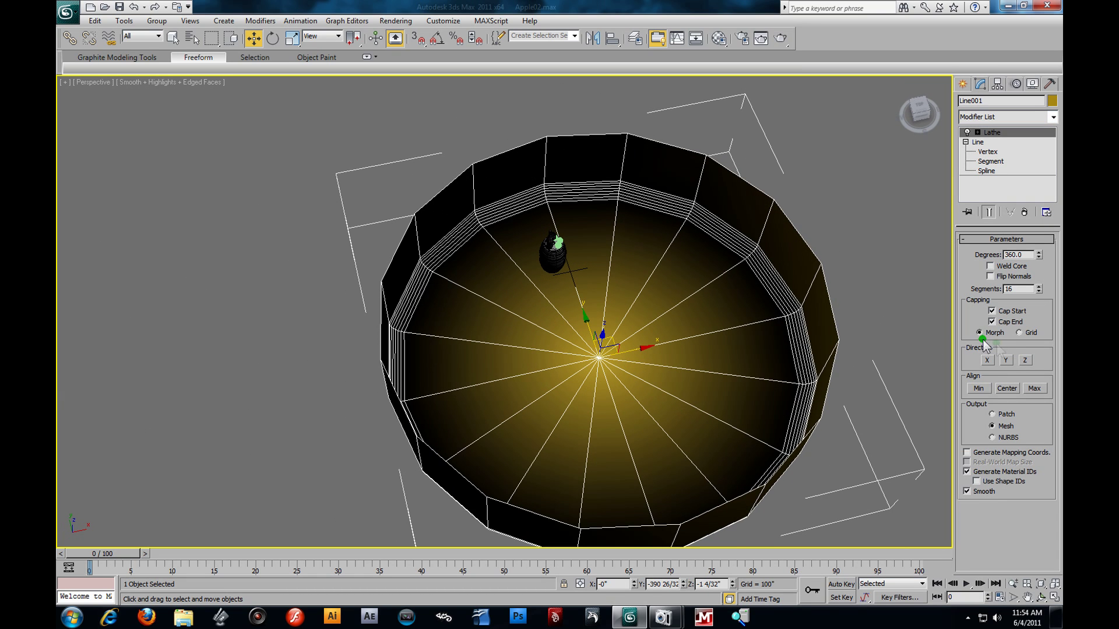
drag(1039, 289, 1036, 192)
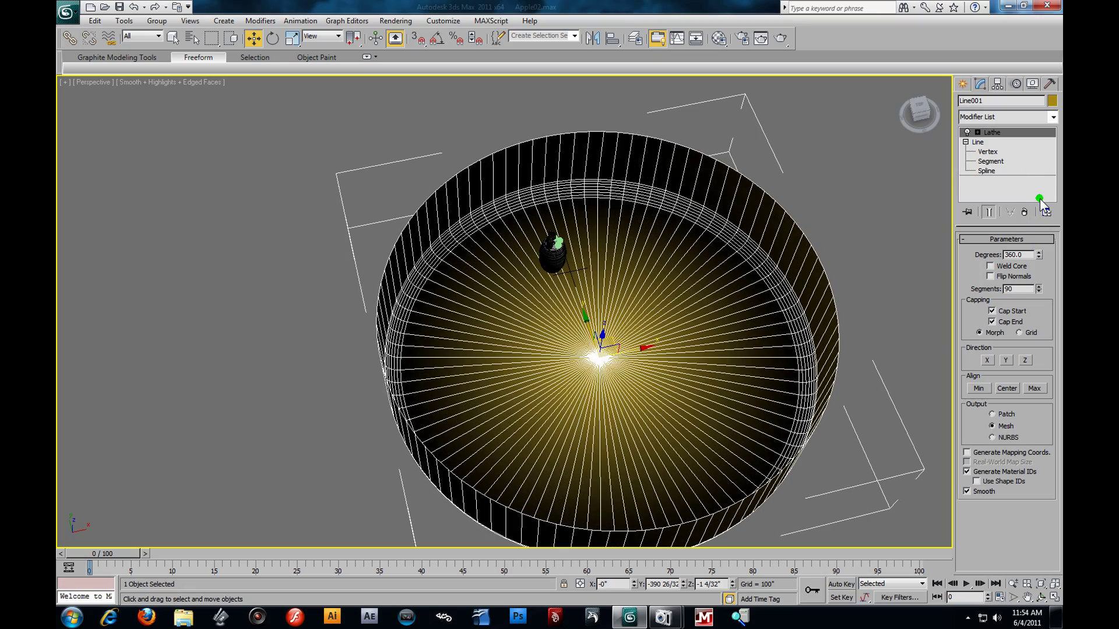
alt+middle_drag(615, 318, 644, 300)
drag(1024, 255, 915, 234)
text(180)
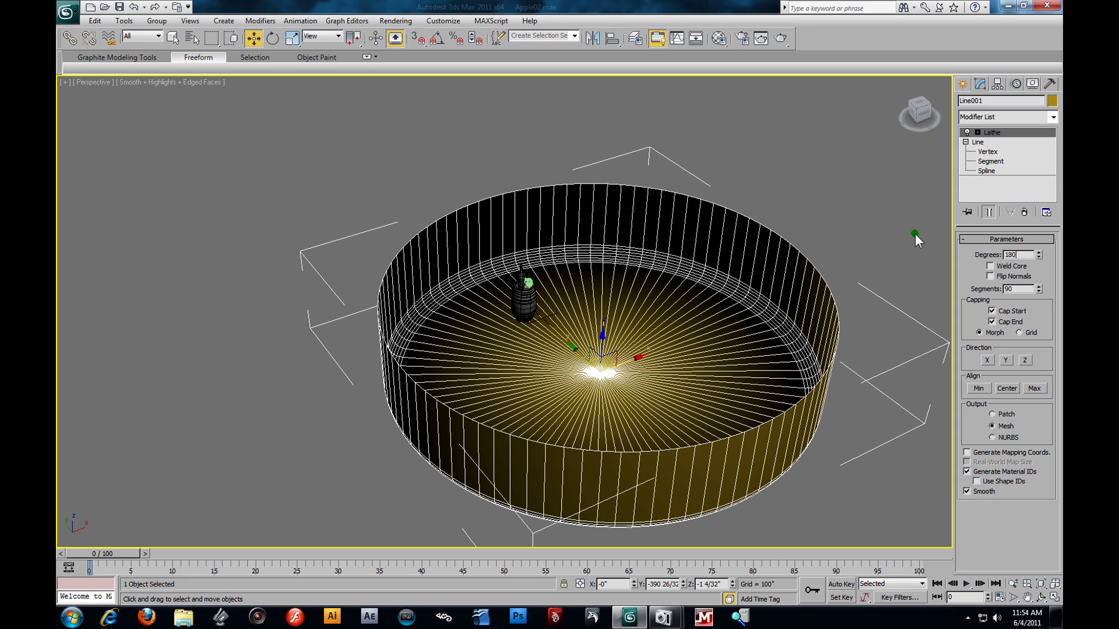
key(Return)
Turn on angle snap and rotate the backdrop 90 degrees clockwise in the top view so its wall curves behind the barrel.
click(273, 38)
key(alt+w)
right_click(310, 186)
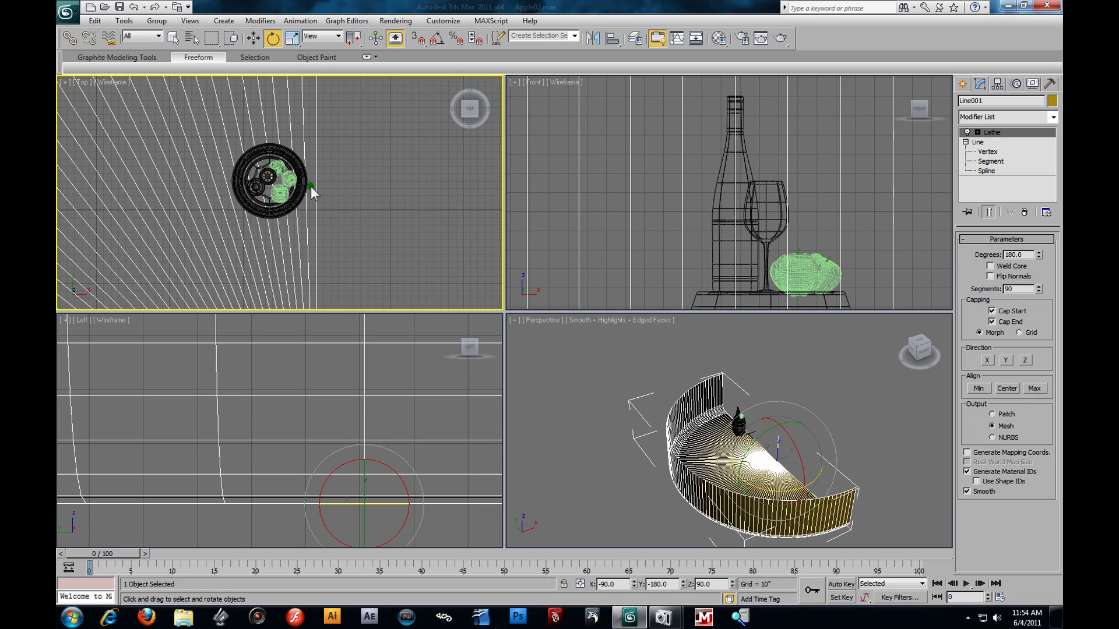
scroll(311, 186, down, 8)
drag(335, 232, 416, 71)
click(438, 40)
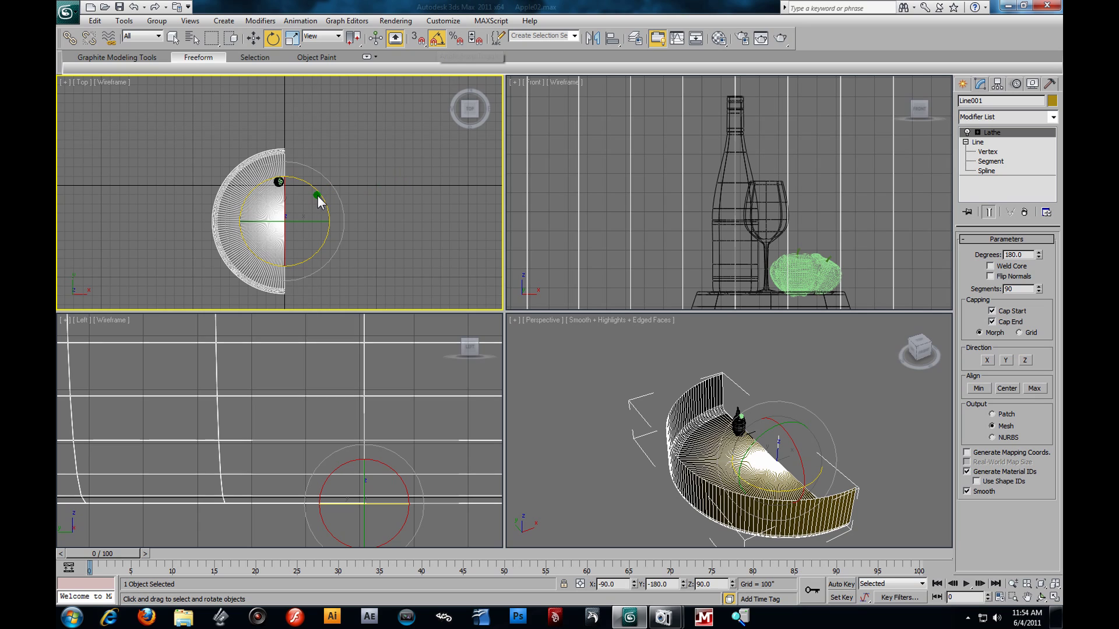
drag(323, 201, 345, 243)
click(803, 487)
alt+middle_drag(803, 487, 803, 488)
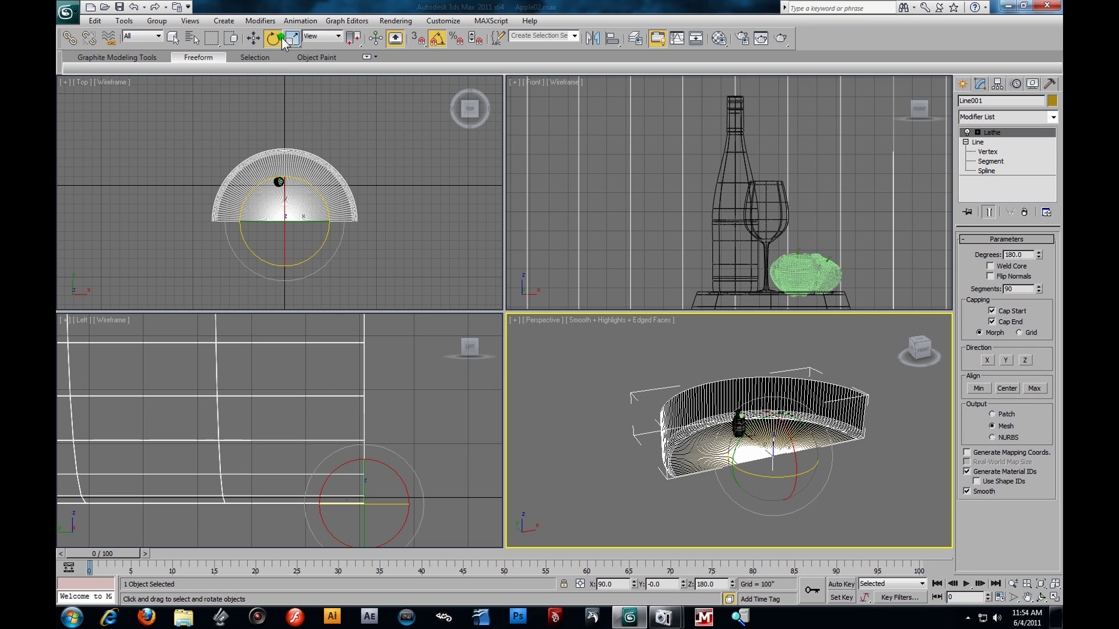
Move the backdrop in the top view to about X -37", Y -140", bringing the barrel nearer its open front.
click(253, 38)
scroll(304, 240, up, 3)
drag(304, 240, 299, 209)
click(783, 496)
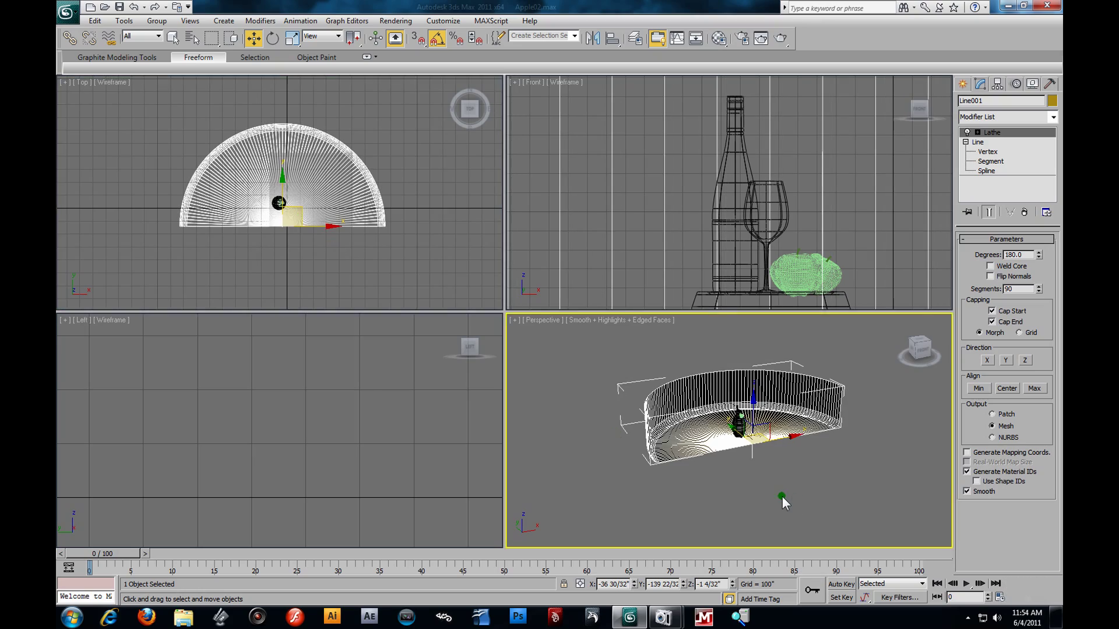
Examine the bottle, apples and barrel up close against the backdrop wall in the enlarged perspective view.
key(alt+w)
scroll(676, 447, up, 6)
alt+middle_drag(623, 407, 634, 453)
scroll(629, 446, up, 4)
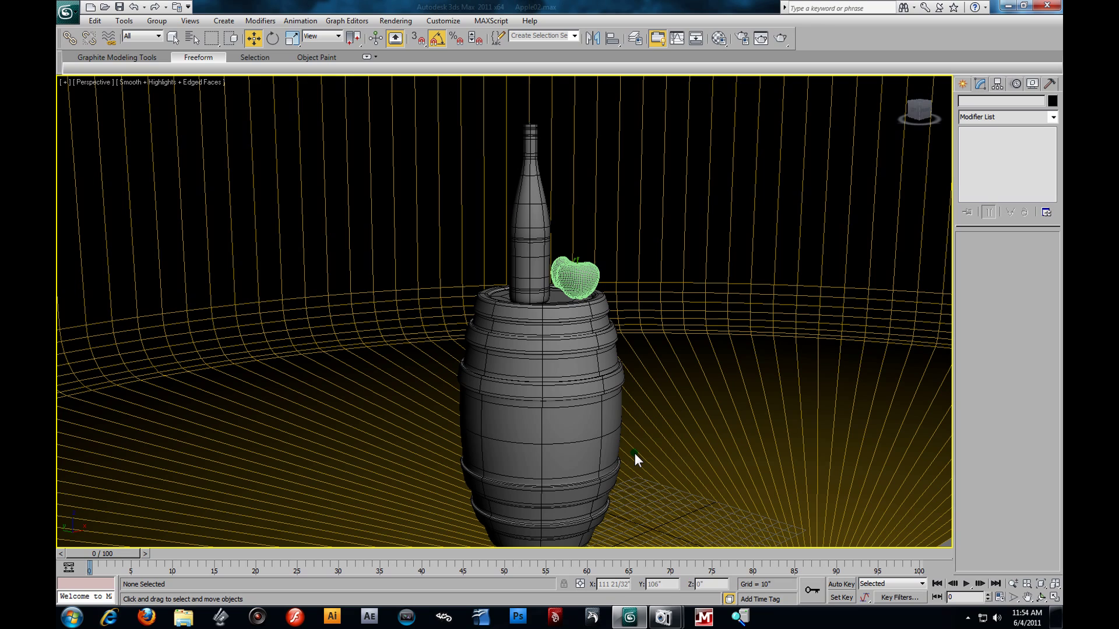
alt+middle_drag(700, 464, 684, 463)
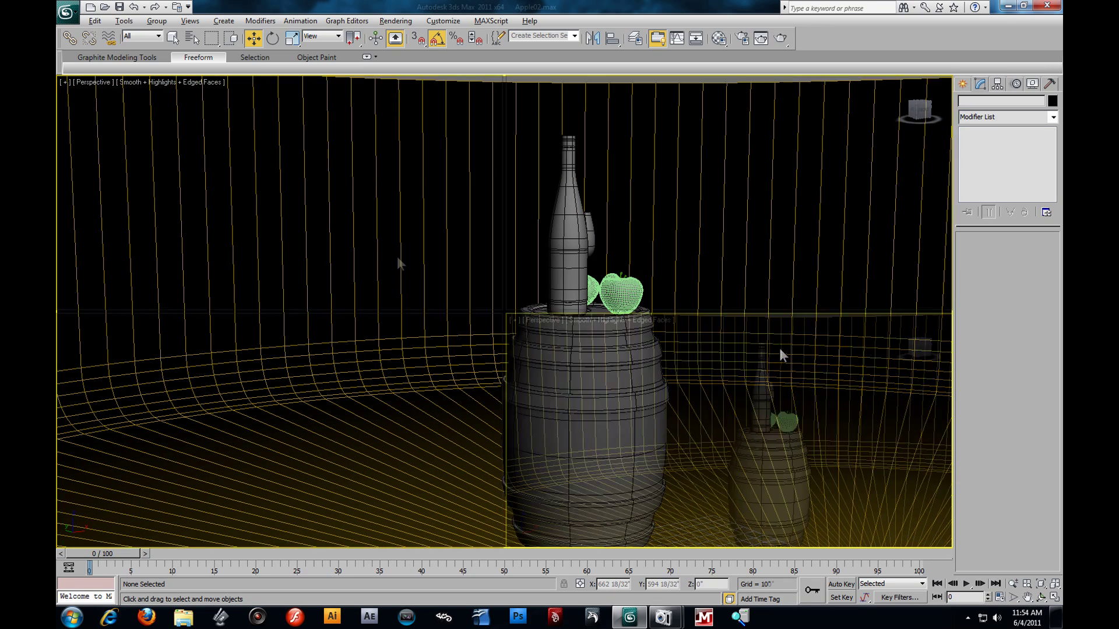
key(alt+w)
Raise the top vertex of the backdrop's profile line in the left view to make the wall taller.
scroll(261, 450, down, 7)
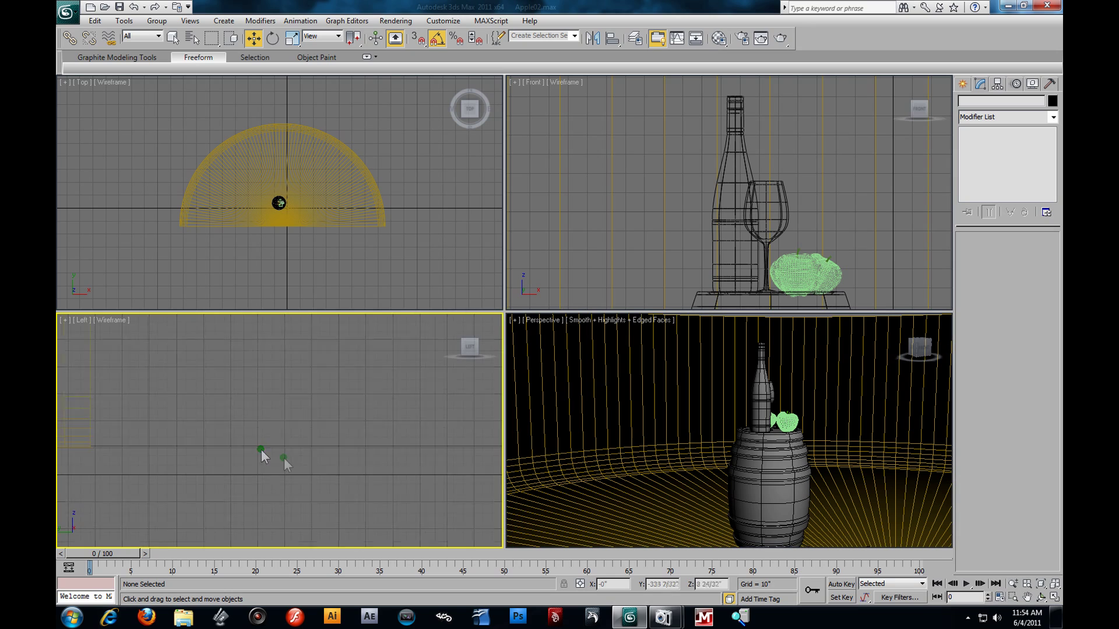
middle_drag(82, 372, 370, 492)
scroll(290, 448, down, 2)
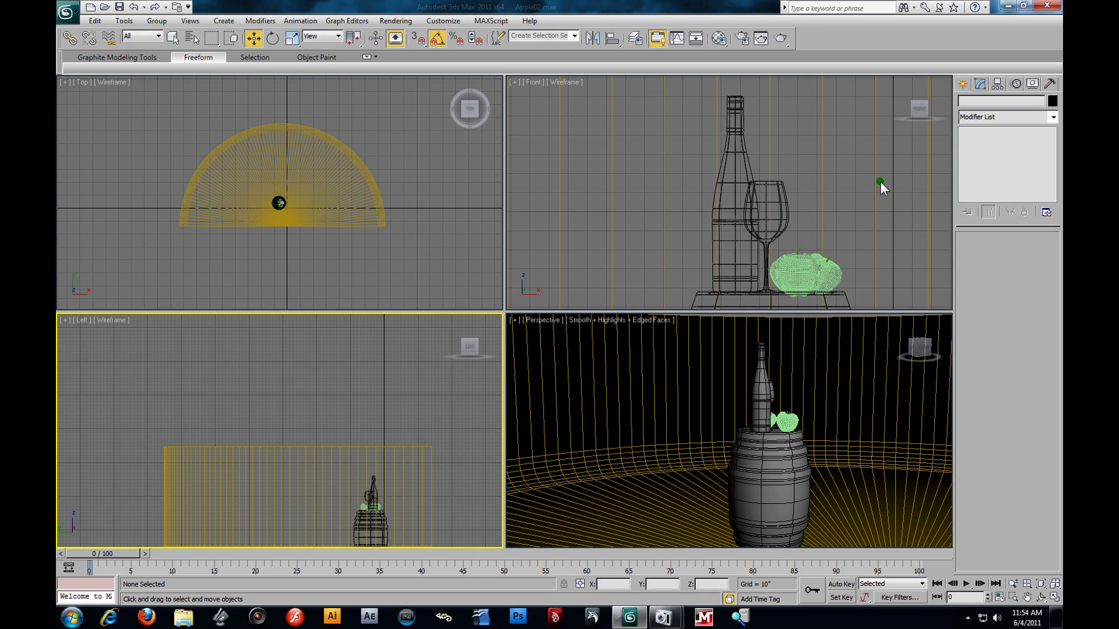
click(320, 456)
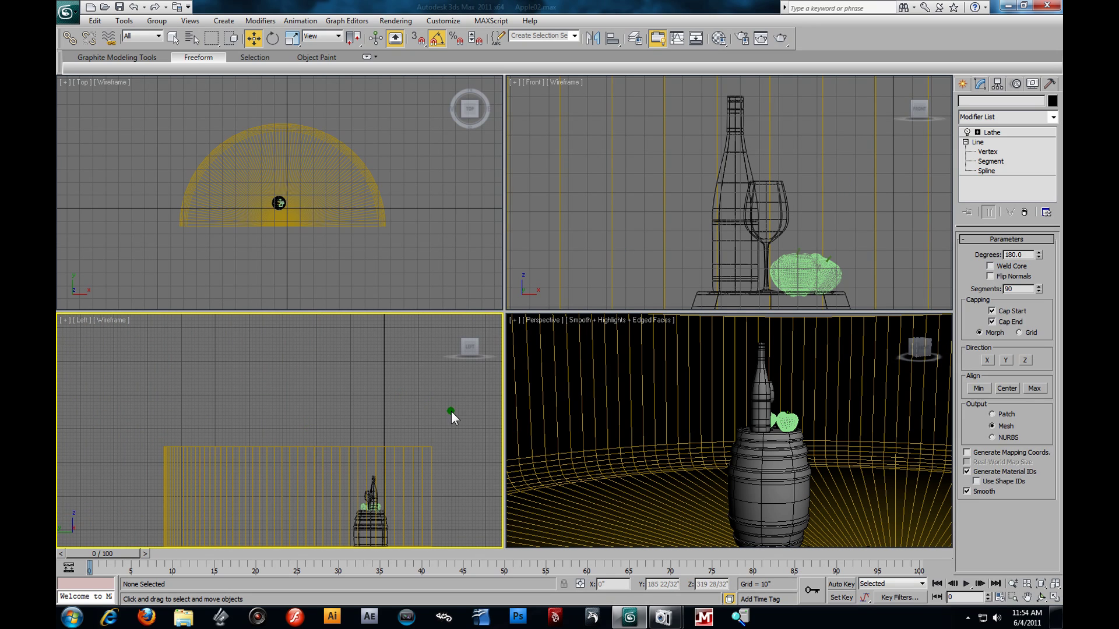
click(986, 151)
scroll(392, 410, down, 3)
click(988, 213)
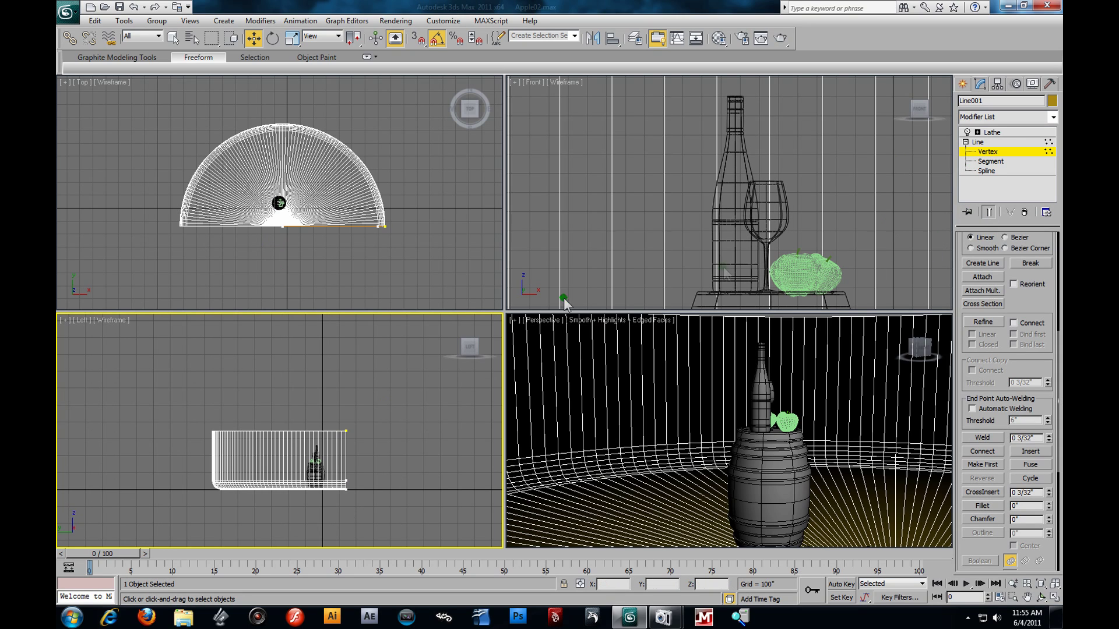
drag(382, 411, 338, 449)
drag(347, 382, 352, 350)
click(383, 326)
Assign the 01 - Default material to the backdrop, replacing the scene material of the same name.
key(m)
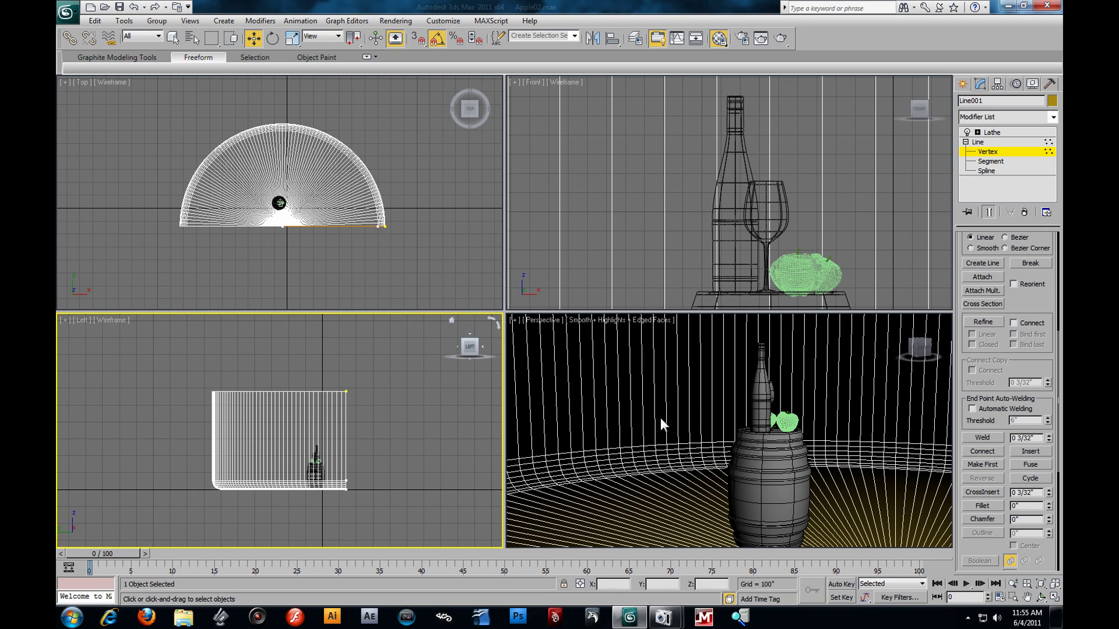
drag(625, 415, 625, 415)
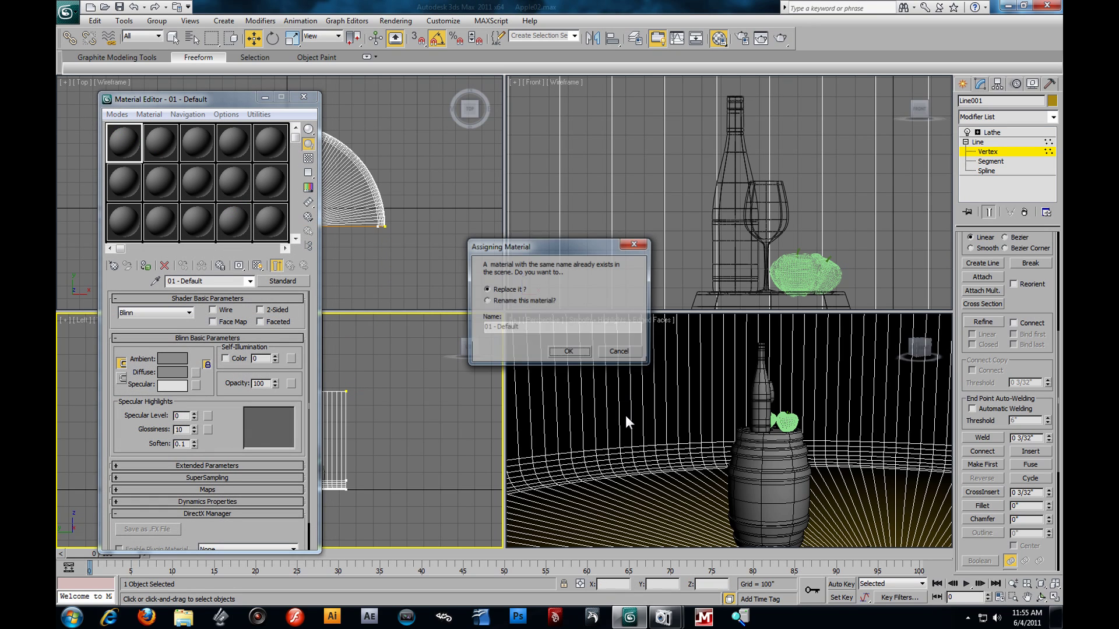
click(567, 351)
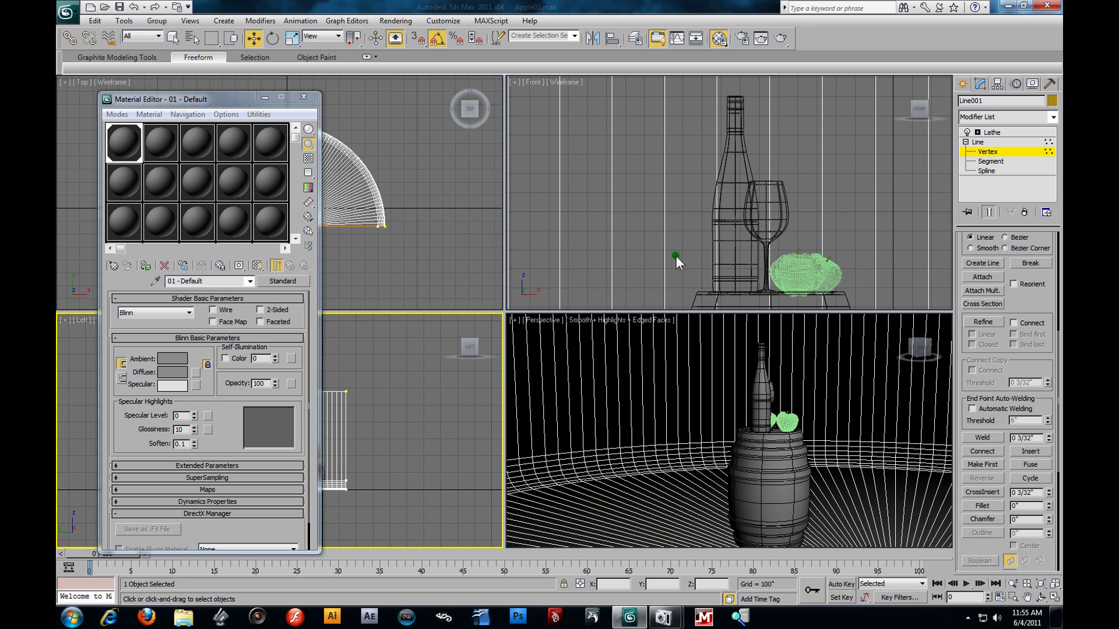
Set the backdrop's object color to black and close the Material Editor.
click(1052, 100)
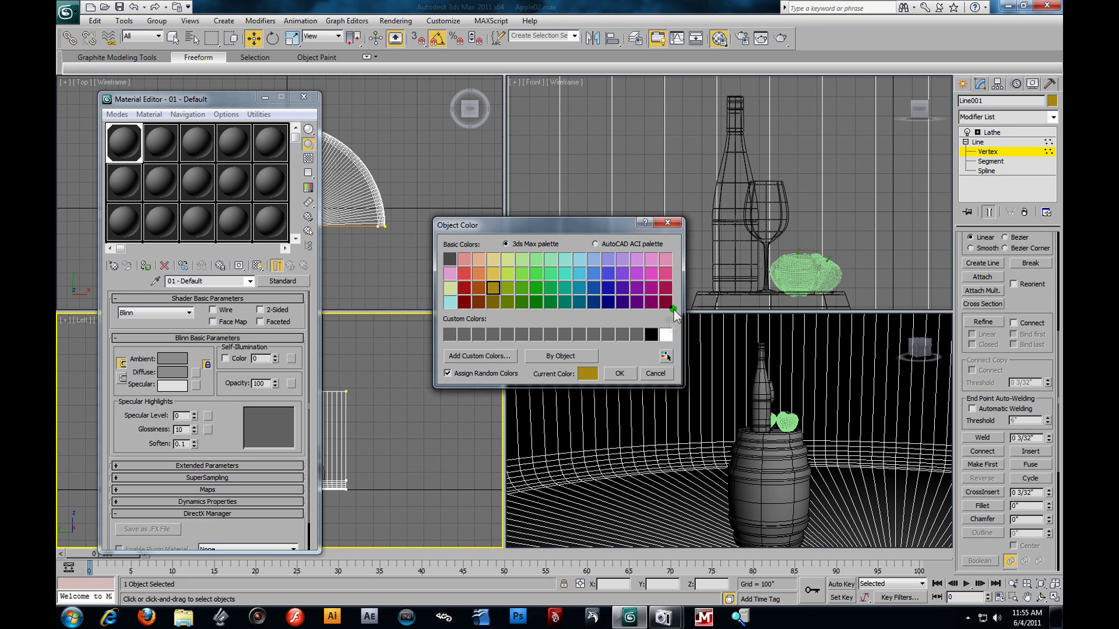
click(651, 334)
click(632, 374)
click(304, 97)
click(554, 410)
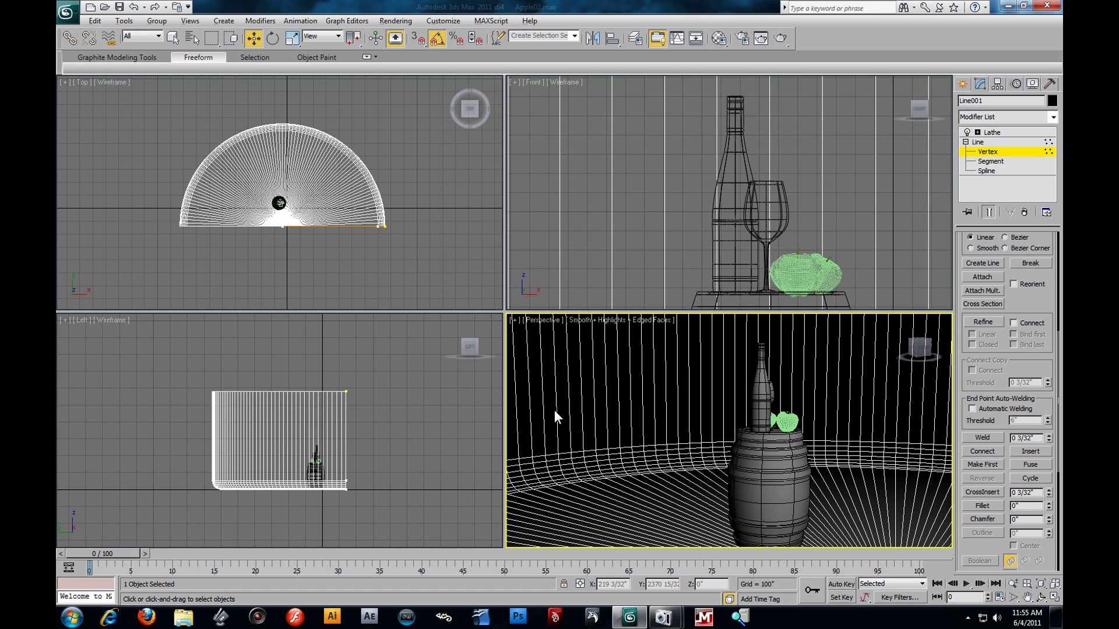
Enlarge the perspective view, reopen the Material Editor and select the 05 - Default sample slot.
key(alt+w)
drag(554, 410, 550, 372)
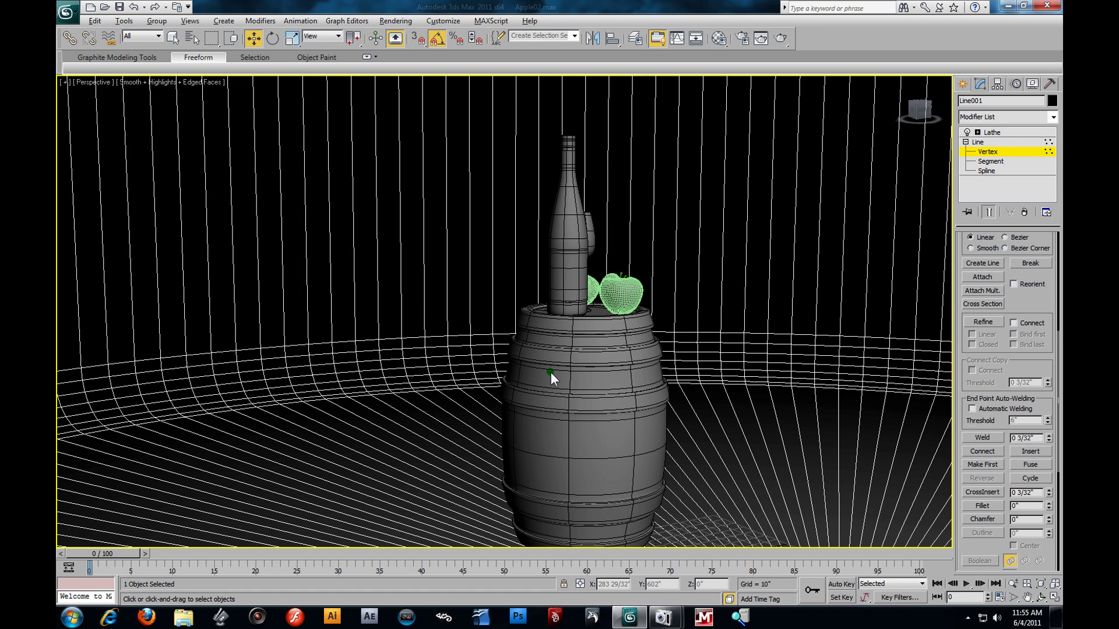
key(m)
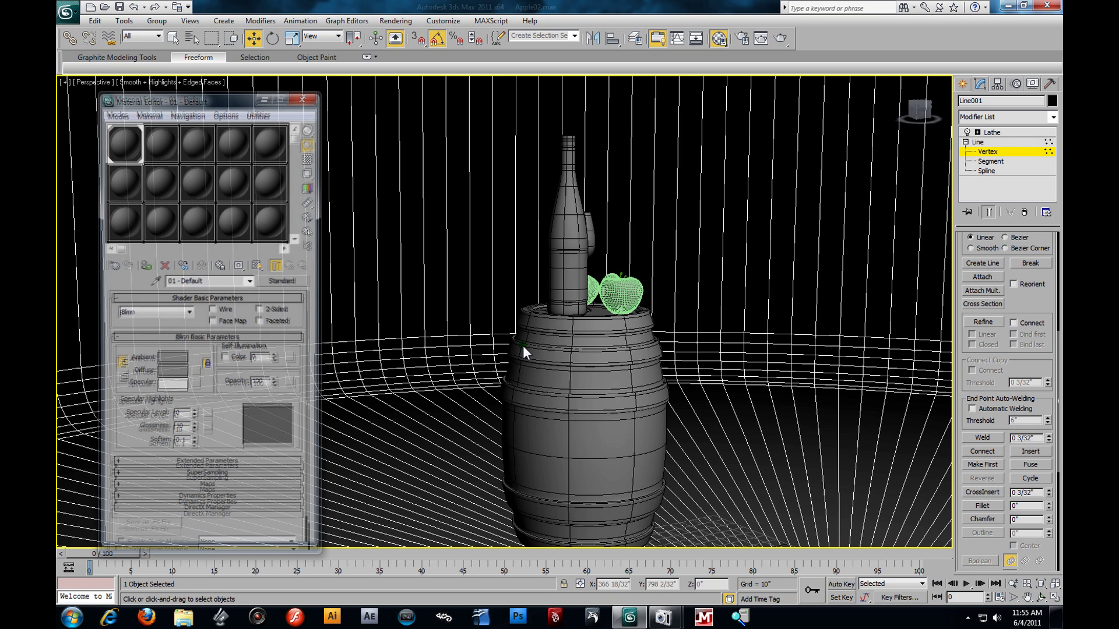
click(197, 138)
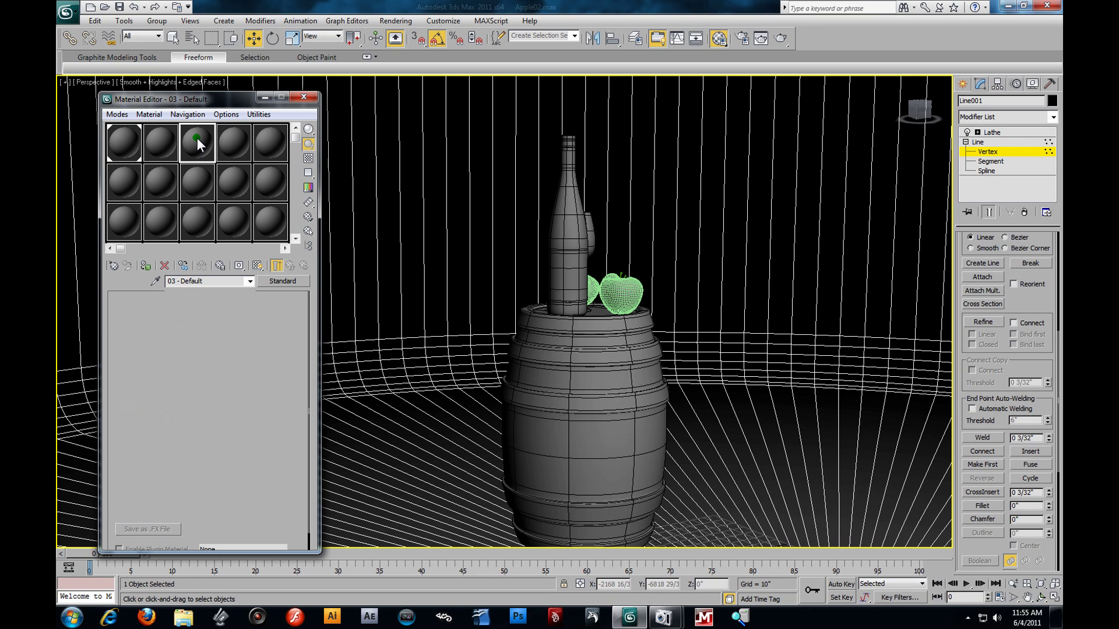
click(264, 137)
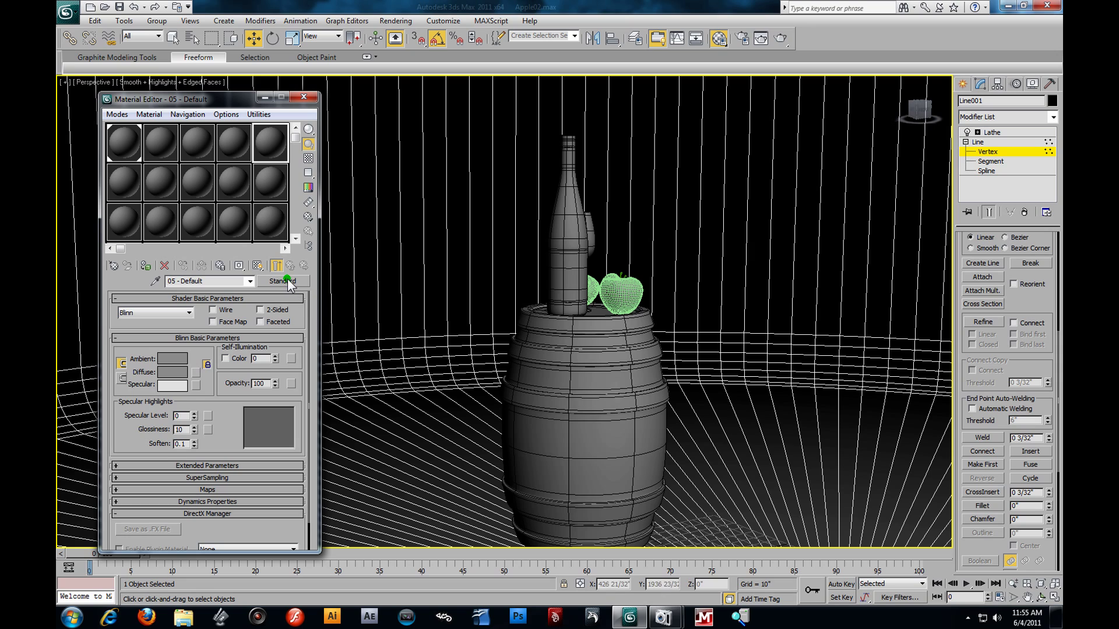
Assign the mental ray Renderer as the production renderer in Render Setup.
click(400, 25)
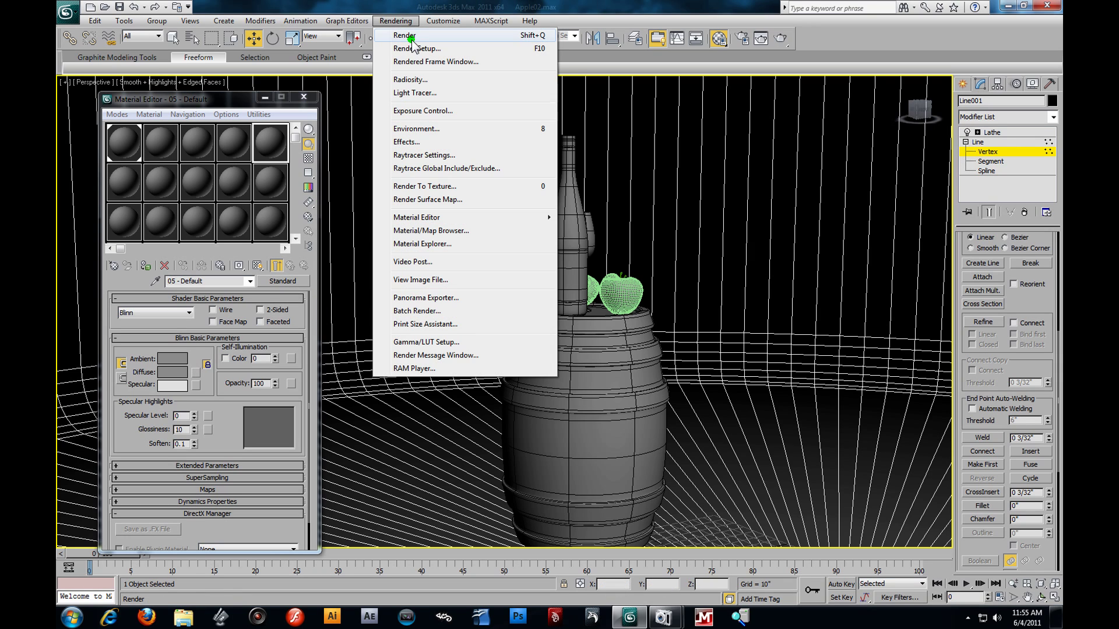
click(408, 73)
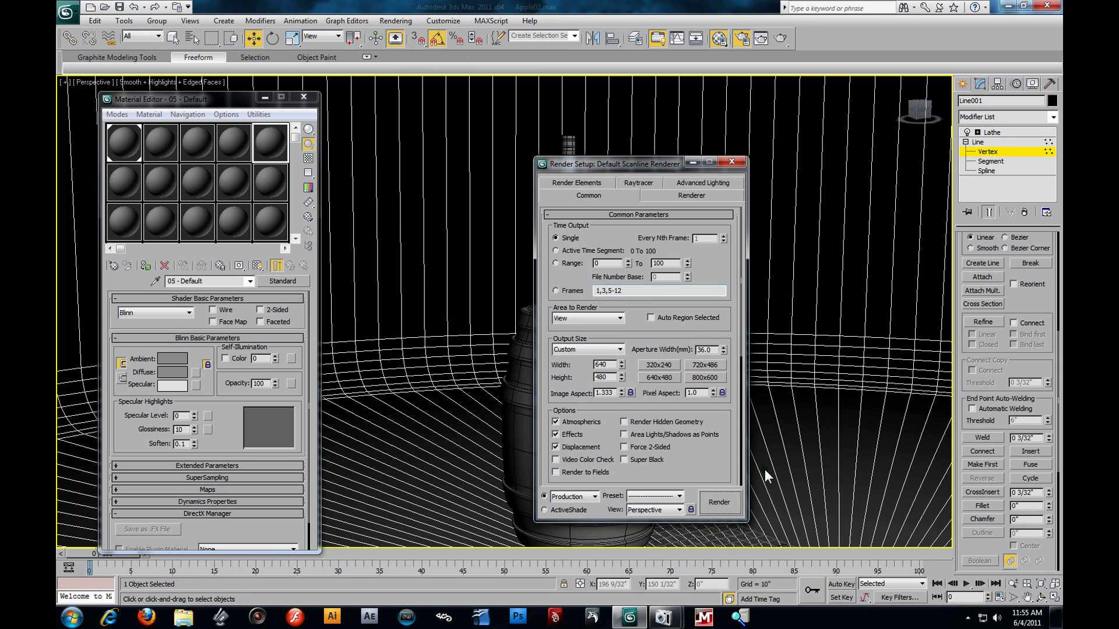
scroll(716, 420, down, 5)
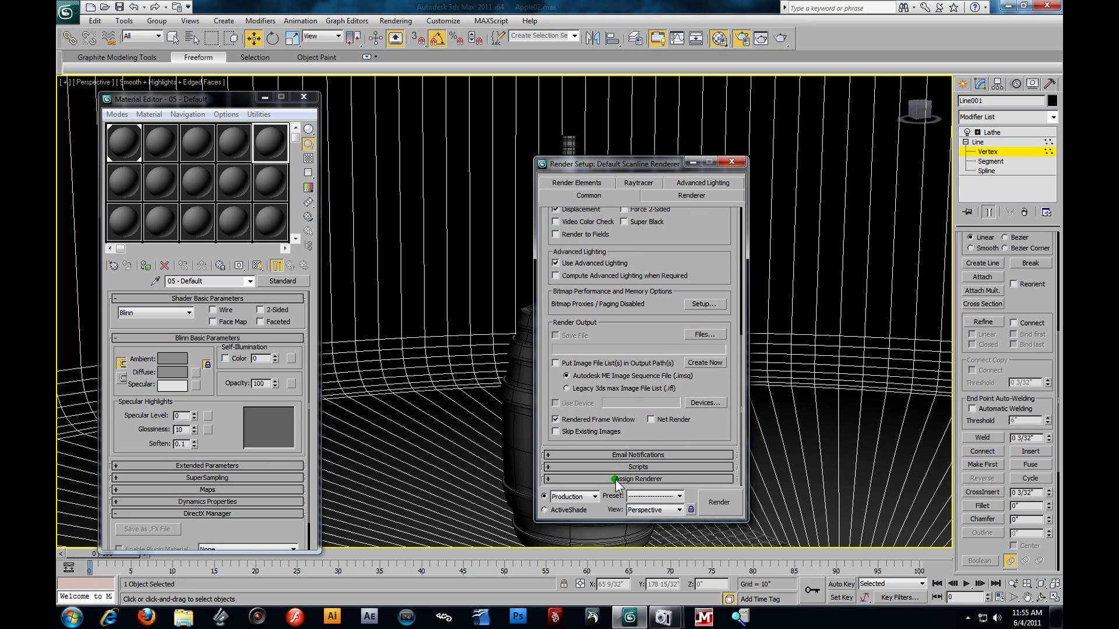
click(560, 478)
click(706, 427)
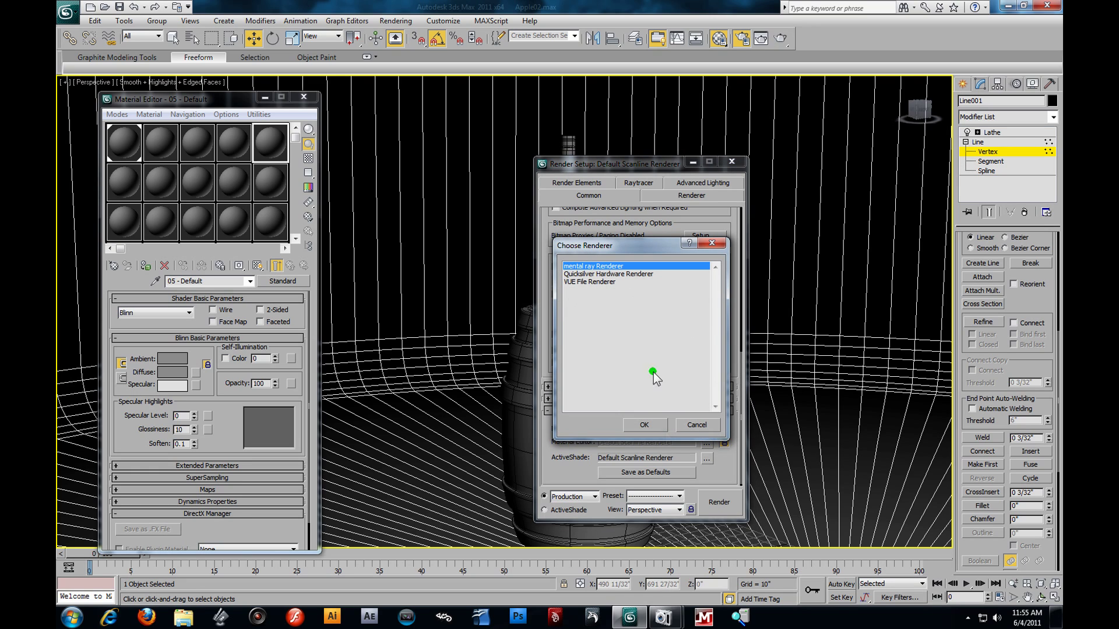
click(655, 426)
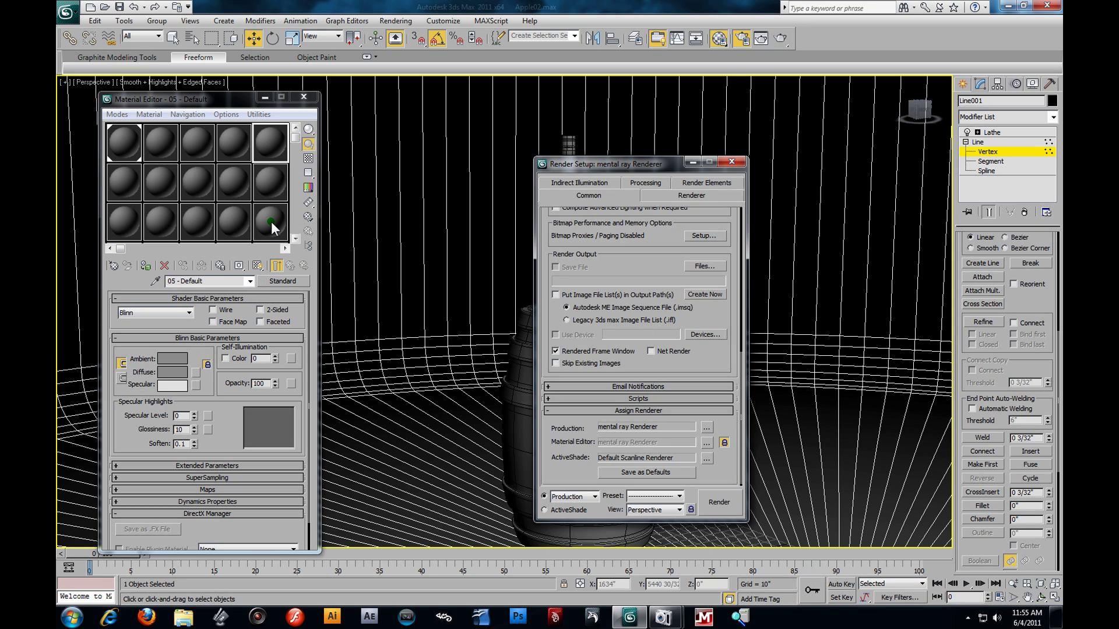
Change the 05 - Default material's type from Standard to mental ray.
click(267, 147)
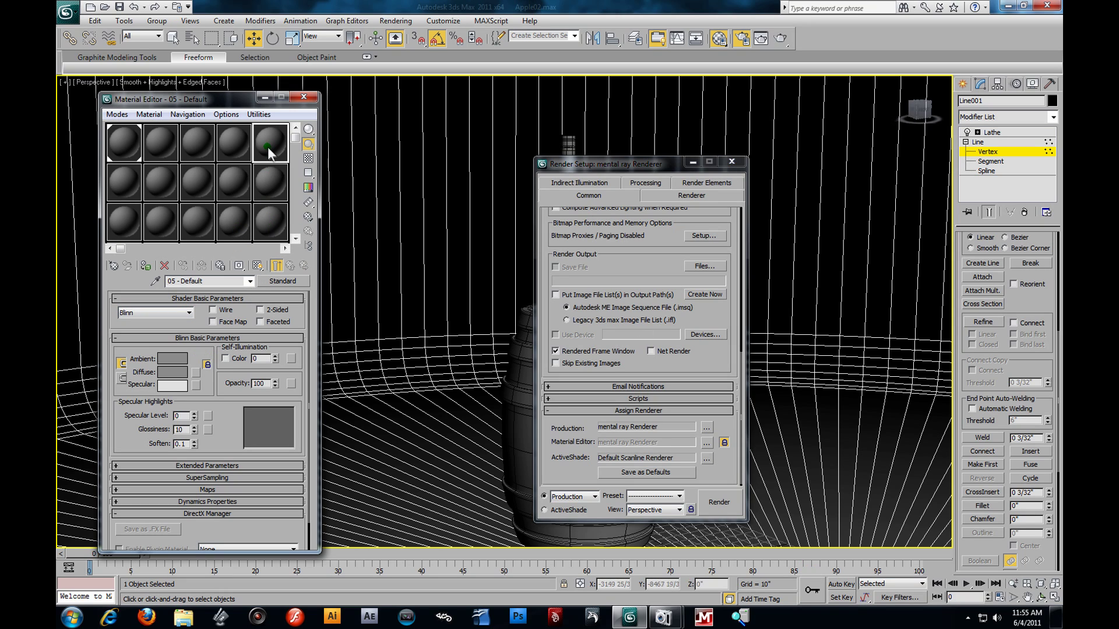
click(289, 281)
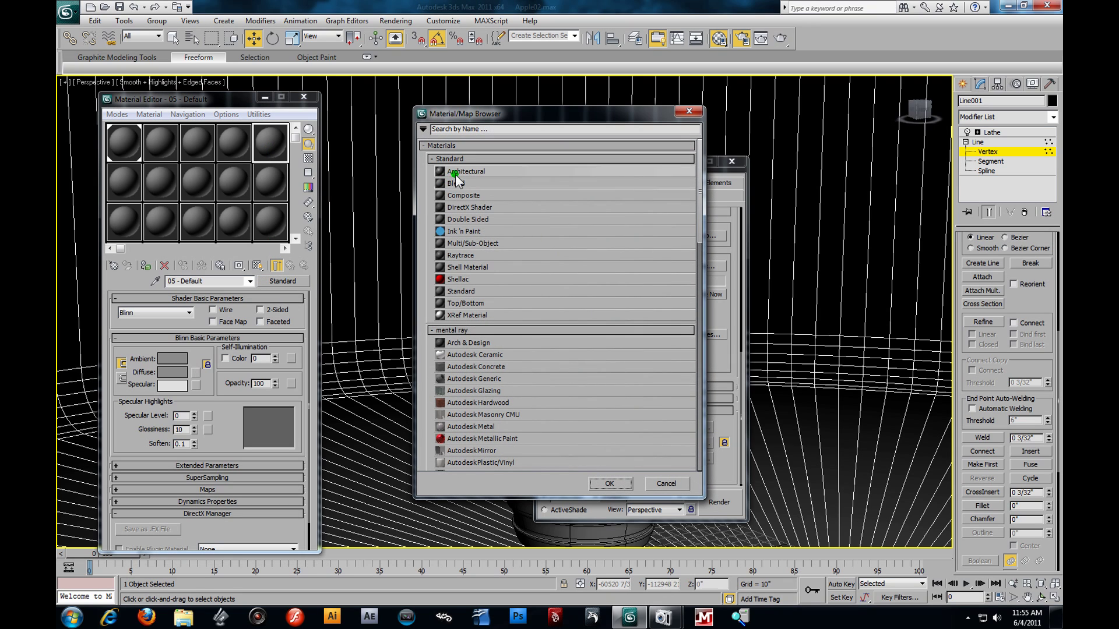
click(452, 129)
text(m)
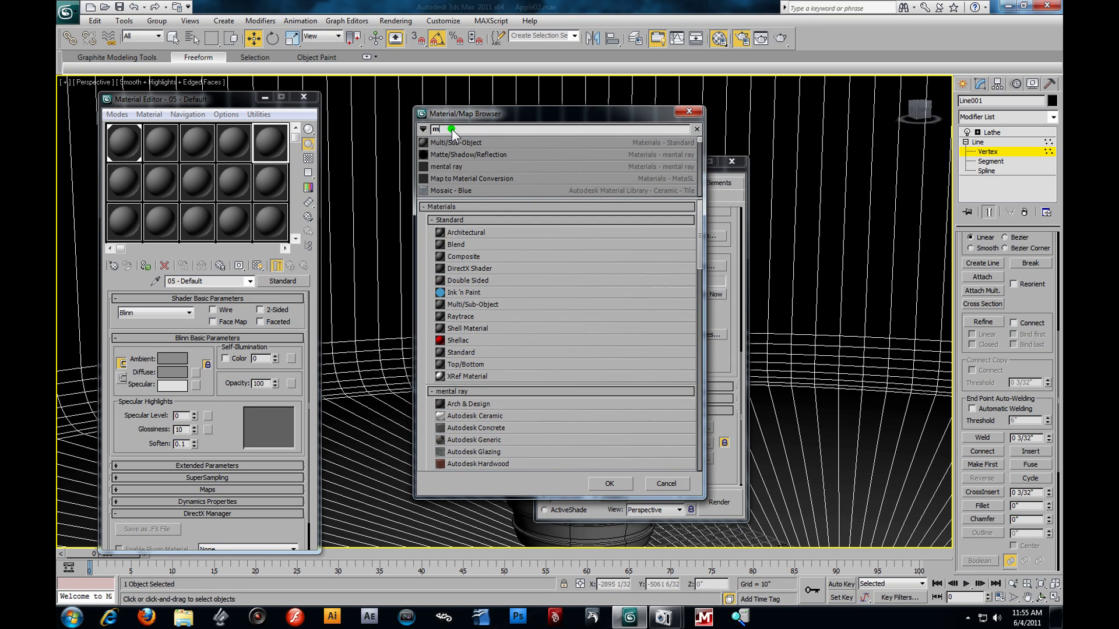
double_click(449, 167)
Assign an Ambient/Reflective Occlusion map to the material's Surface shader.
click(203, 326)
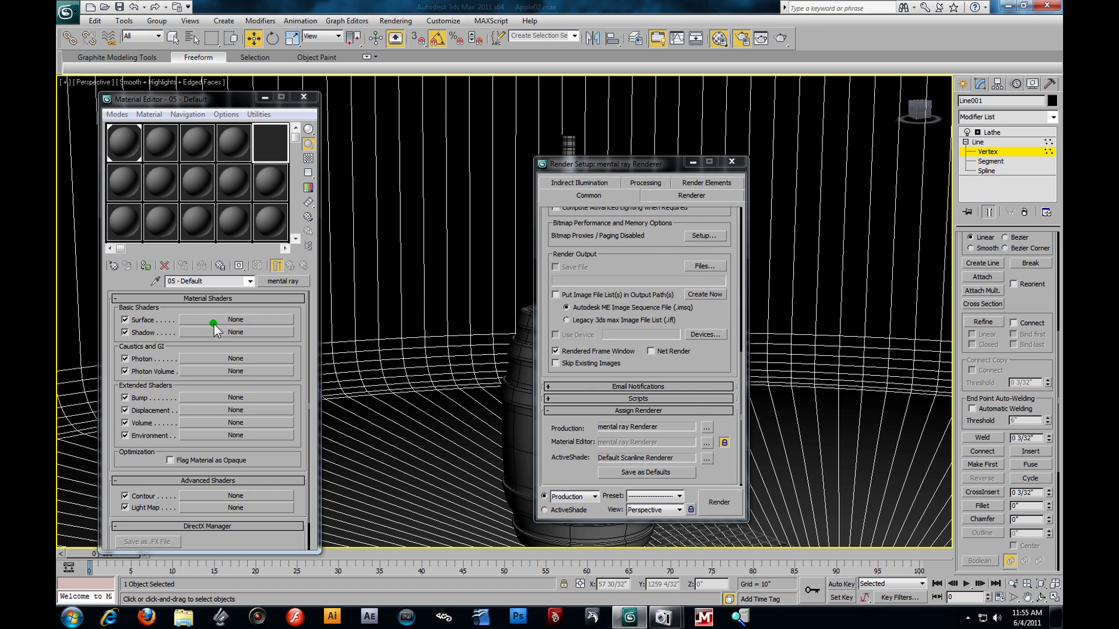
click(439, 128)
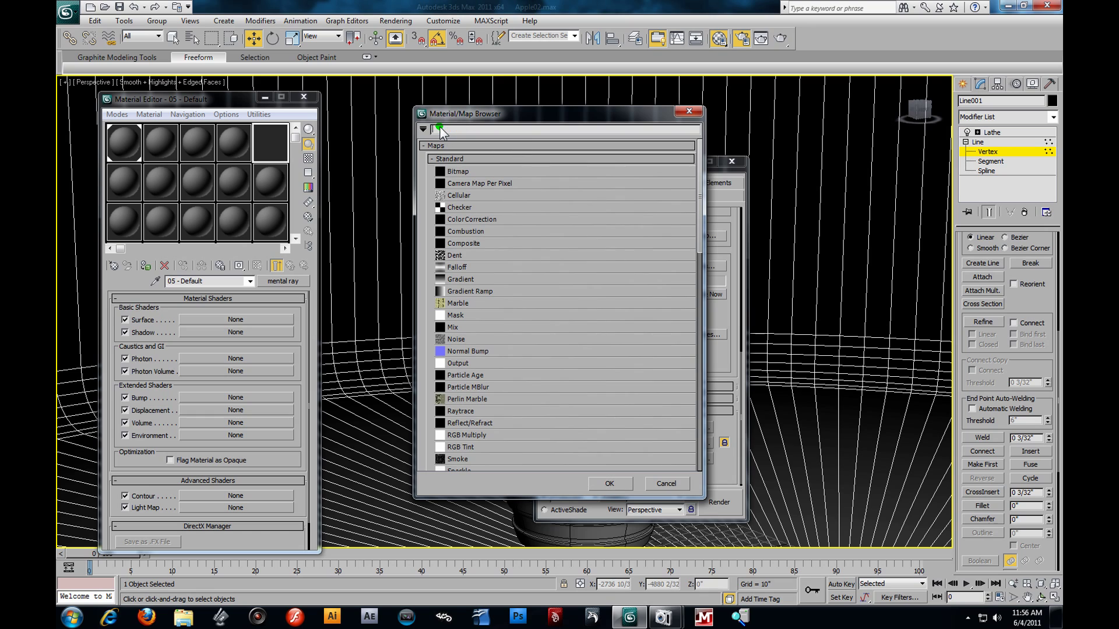
text(Am)
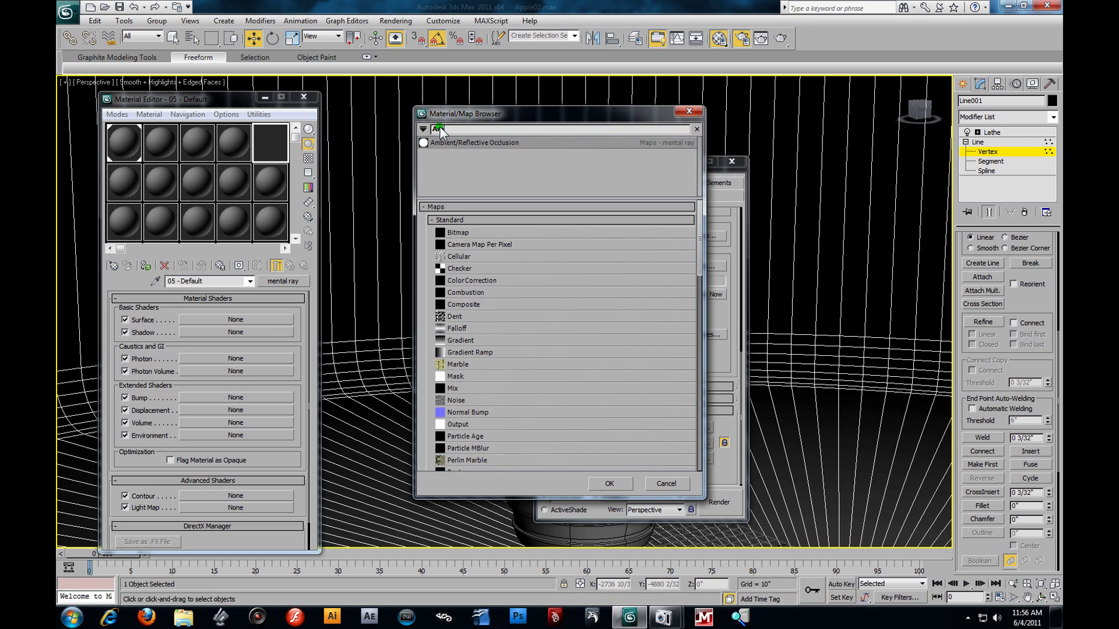
double_click(456, 142)
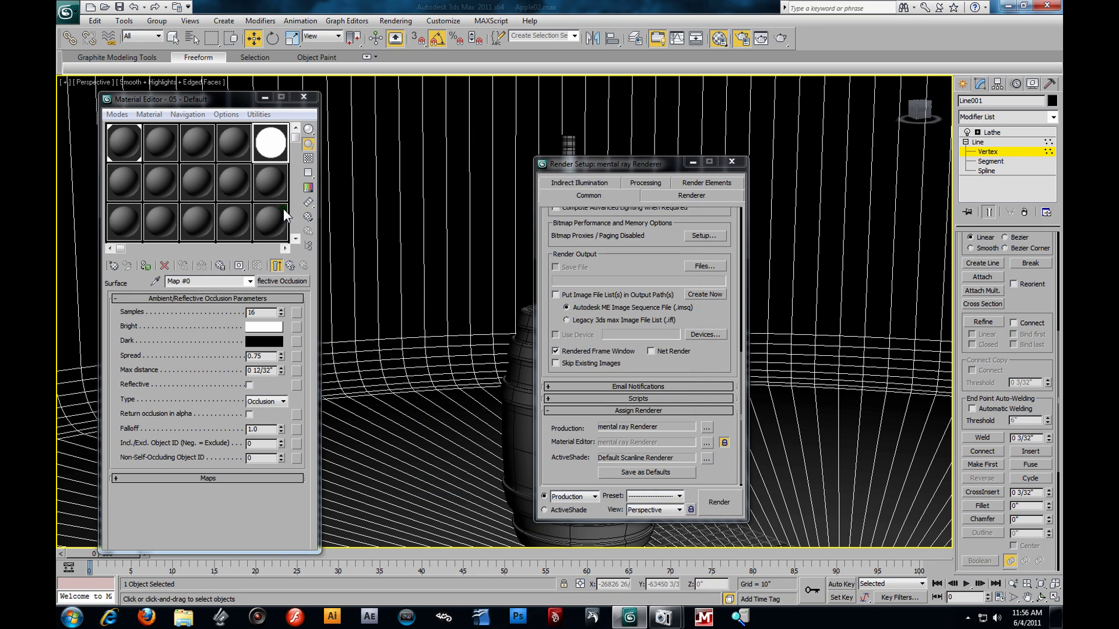
Set the occlusion map's samples to 64.
click(256, 313)
drag(255, 313, 205, 304)
key(BackSpace)
text(64)
key(Return)
click(254, 313)
double_click(254, 313)
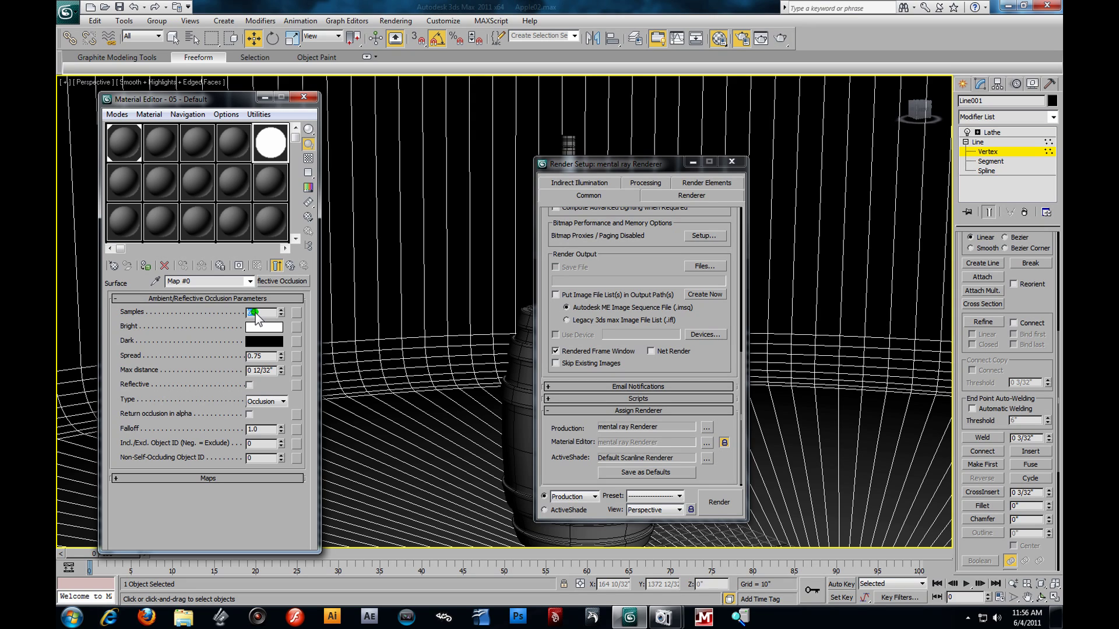
Set the occlusion map's max distance to 0.
click(260, 287)
click(272, 371)
key(BackSpace)
text(0)
key(Return)
Enable Material Override in the mental ray translator options of Render Setup.
scroll(660, 366, up, 5)
scroll(707, 352, up, 4)
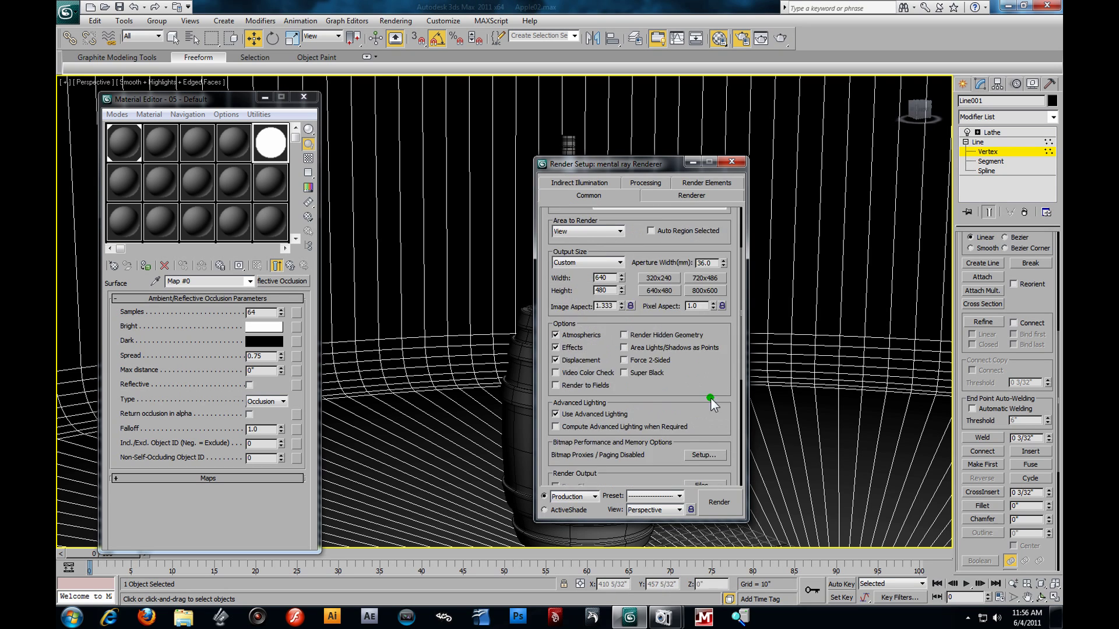
click(645, 183)
click(558, 301)
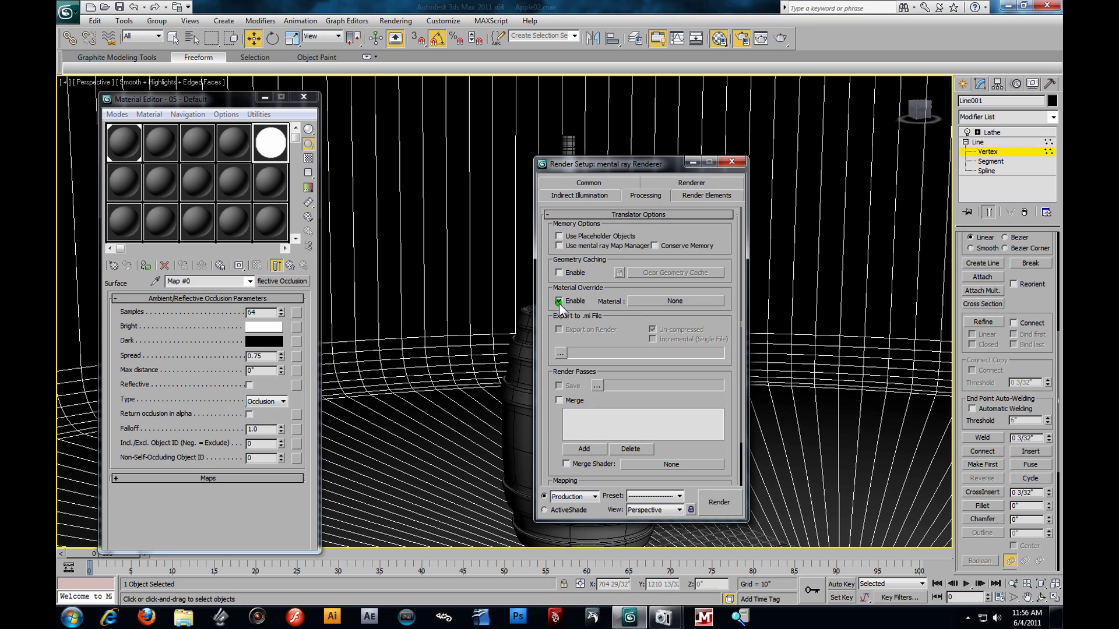
Rename the occlusion material as AO Pass and assign it as the render's override material.
click(288, 267)
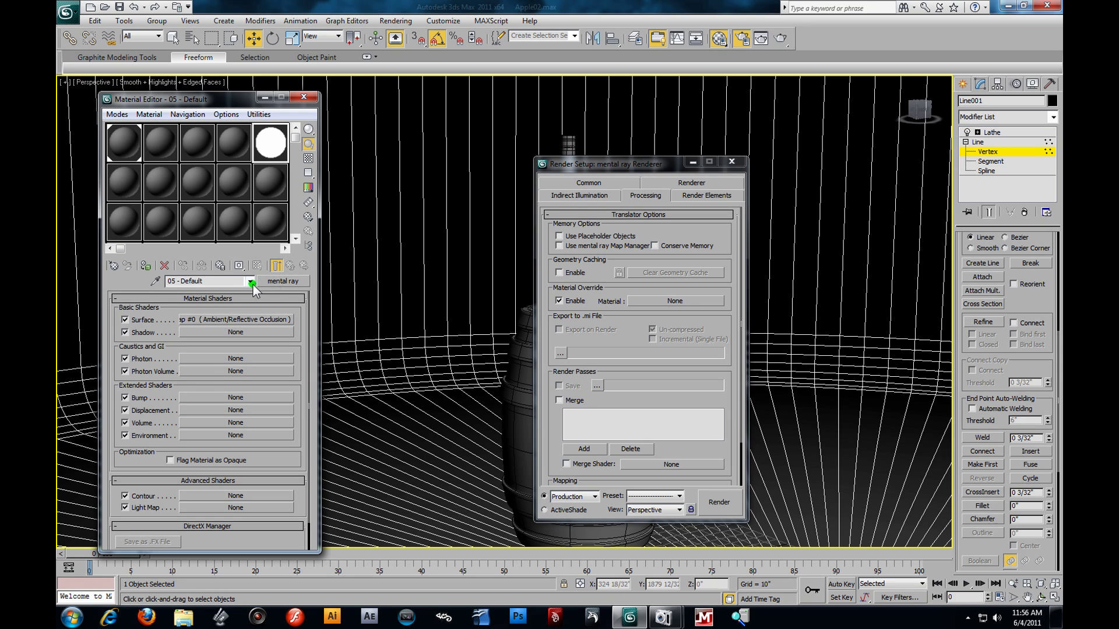
drag(227, 283, 57, 255)
key(BackSpace)
text(AO Pass)
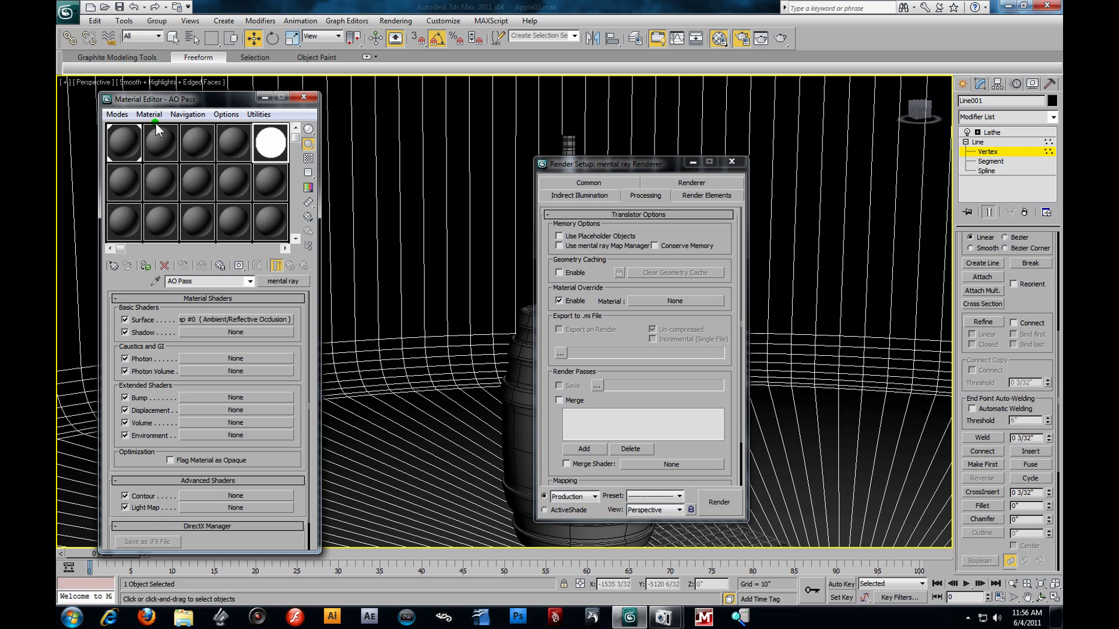
drag(272, 150, 661, 303)
click(624, 379)
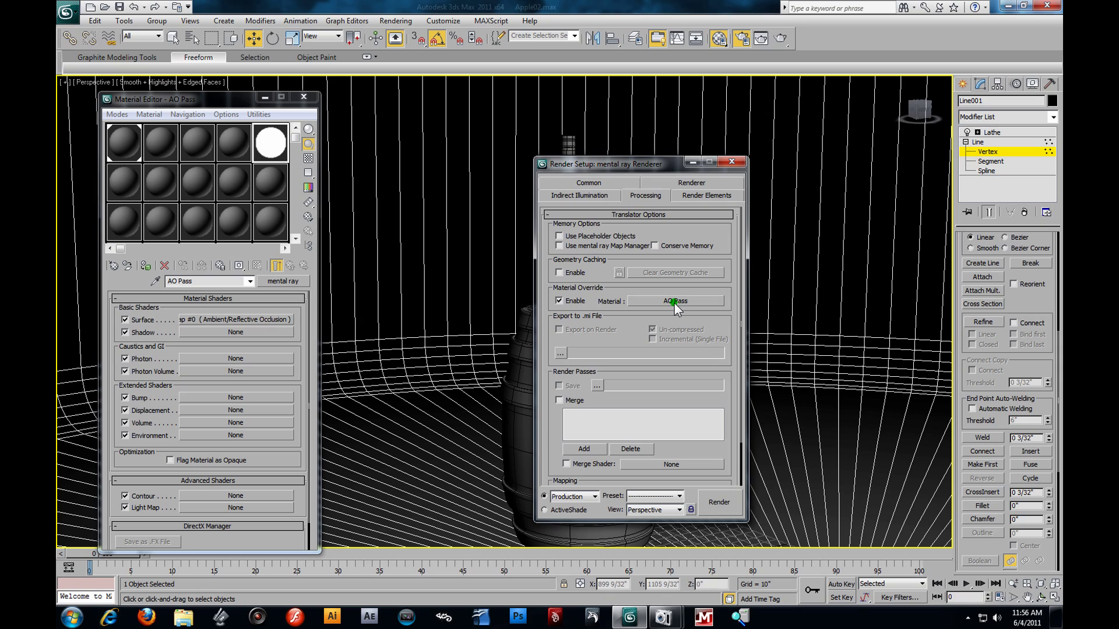
Set the sampling quality to minimum 1 and maximum 16 samples per pixel with the Mitchell filter.
click(691, 182)
click(625, 307)
click(621, 342)
click(625, 319)
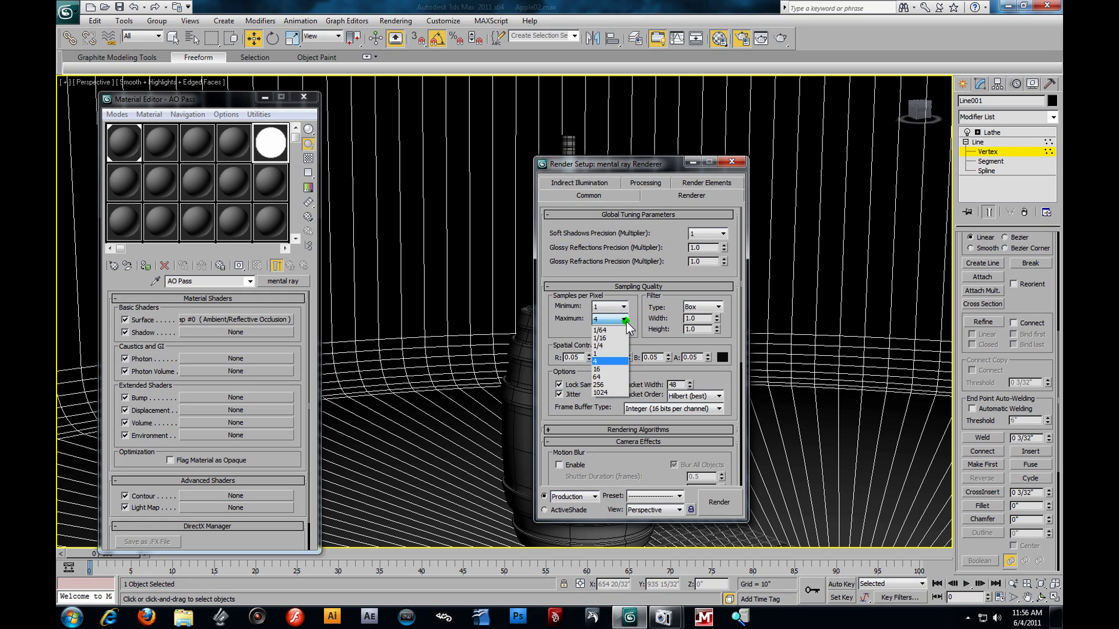
click(622, 369)
click(721, 307)
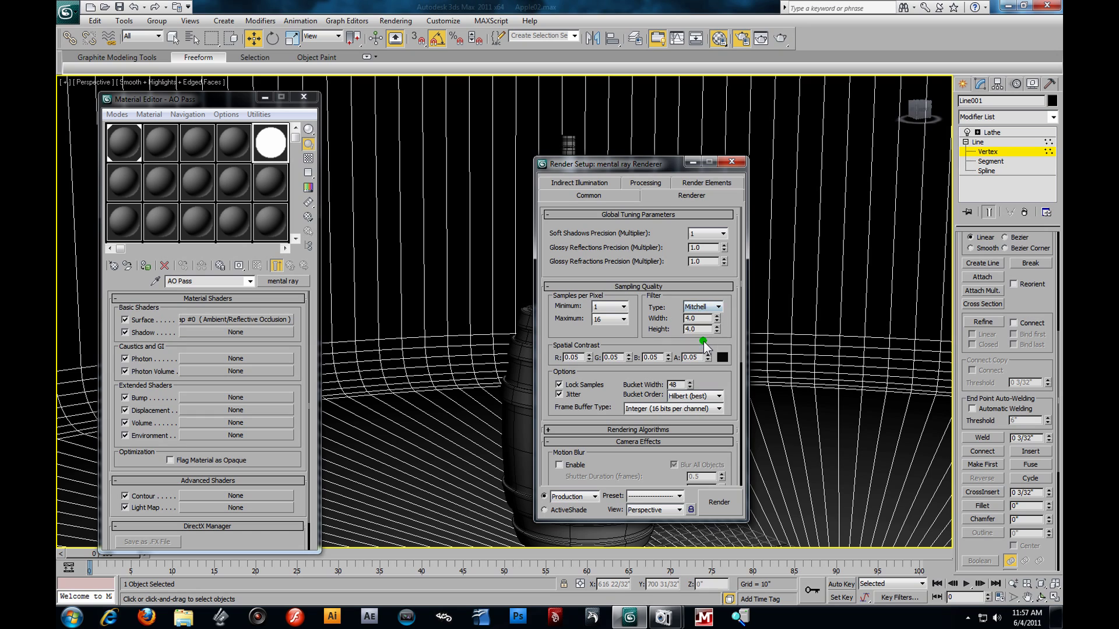
Compose the barrel still life on the left side of the perspective view and render a test of the AO pass.
click(730, 163)
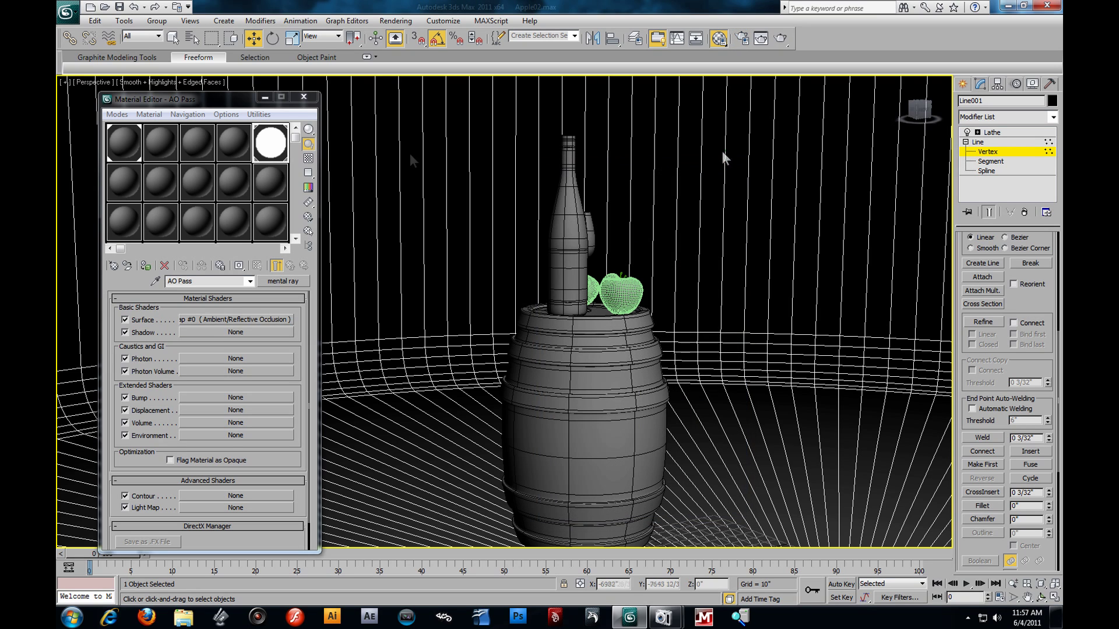
click(310, 98)
middle_drag(628, 416, 374, 412)
click(1013, 582)
drag(439, 448, 415, 425)
alt+middle_drag(415, 425, 317, 380)
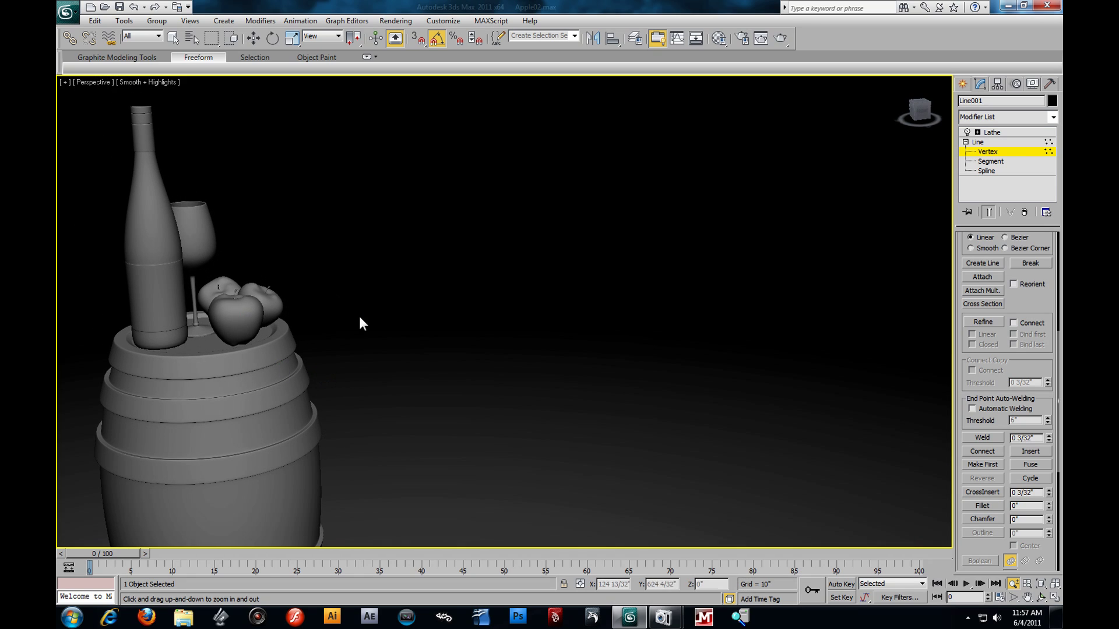
alt+middle_drag(358, 322, 396, 363)
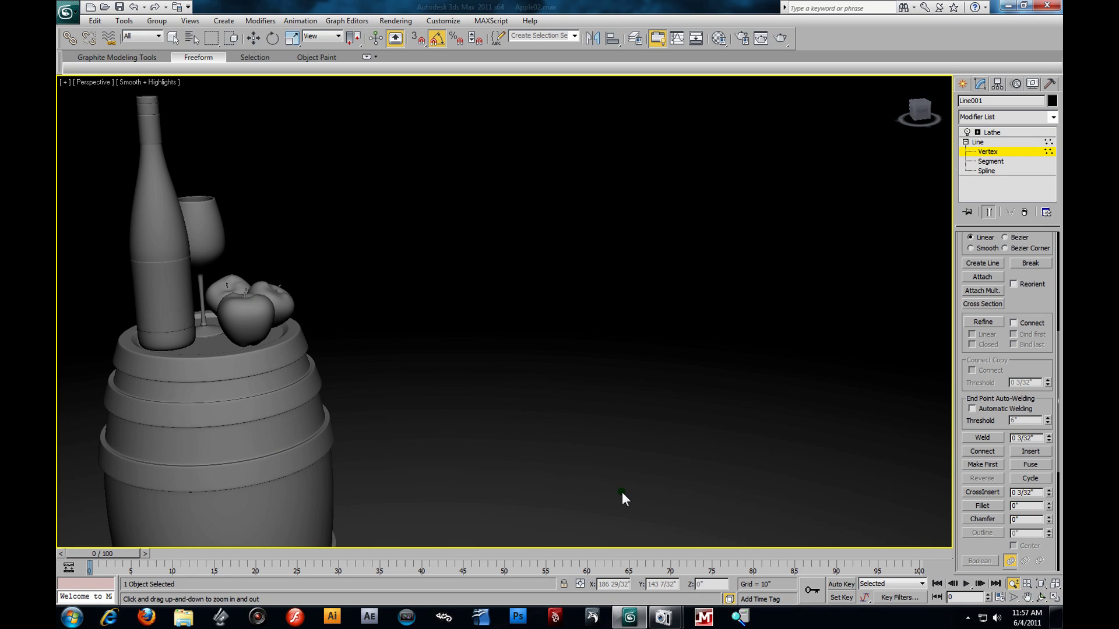
alt+middle_drag(400, 403, 300, 382)
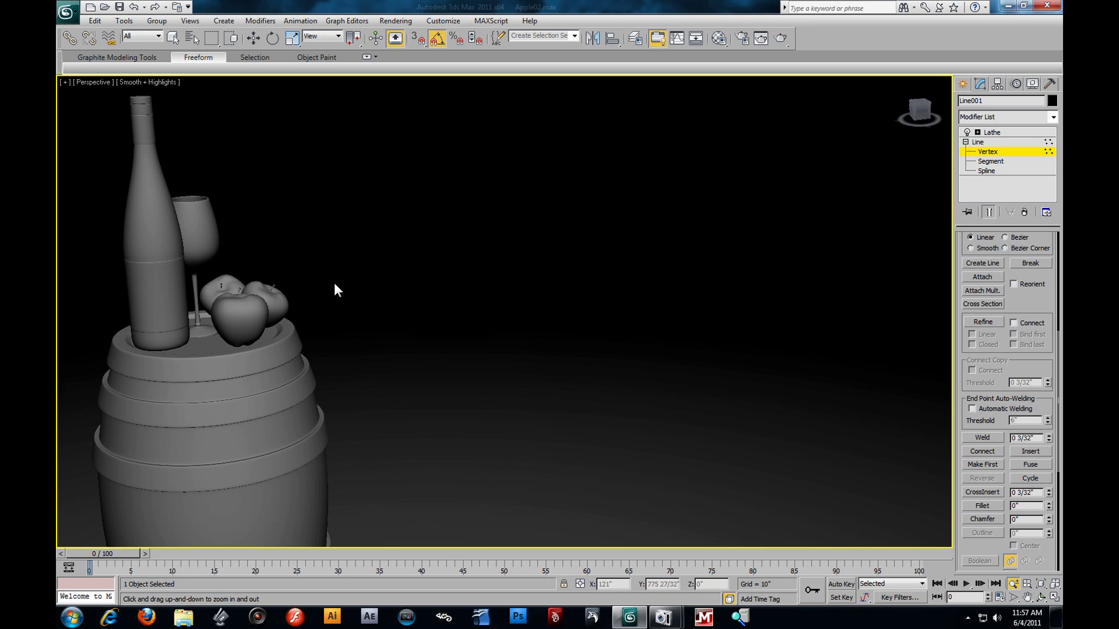
click(781, 38)
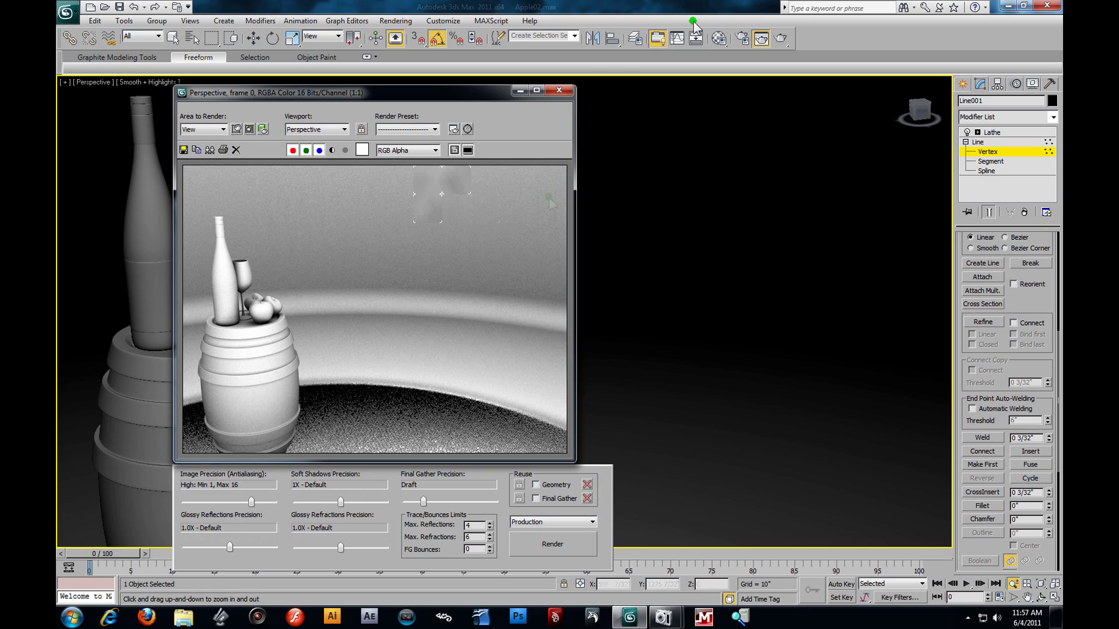
click(559, 91)
In the top view, move the backdrop profile's inner vertex slightly outward to open a small semicircular gap at the lathe's centre.
key(alt+w)
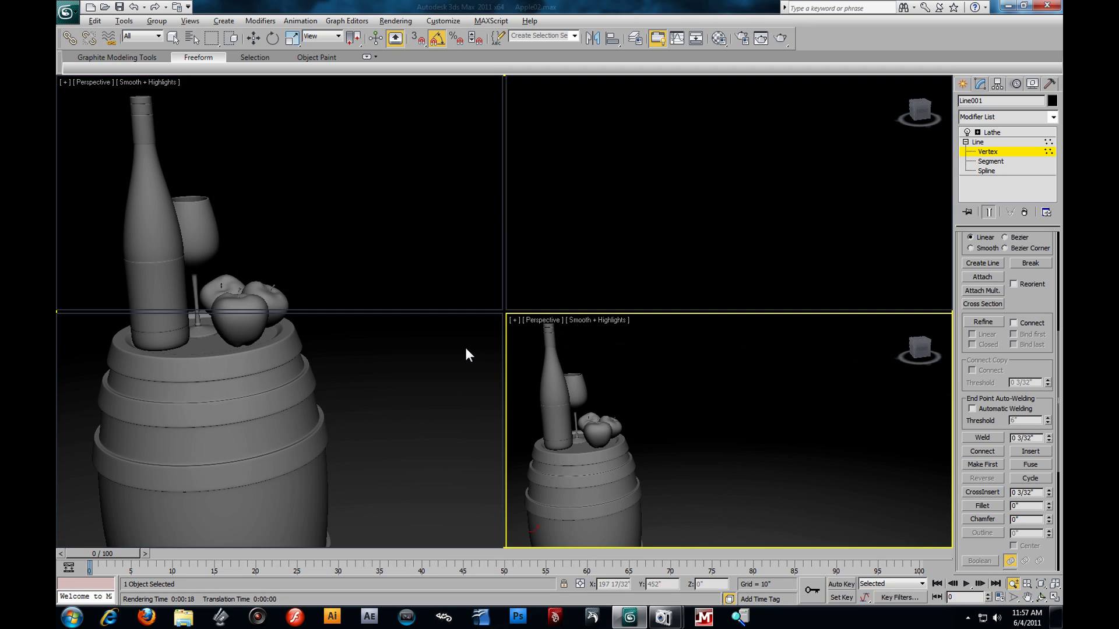
scroll(313, 219, up, 10)
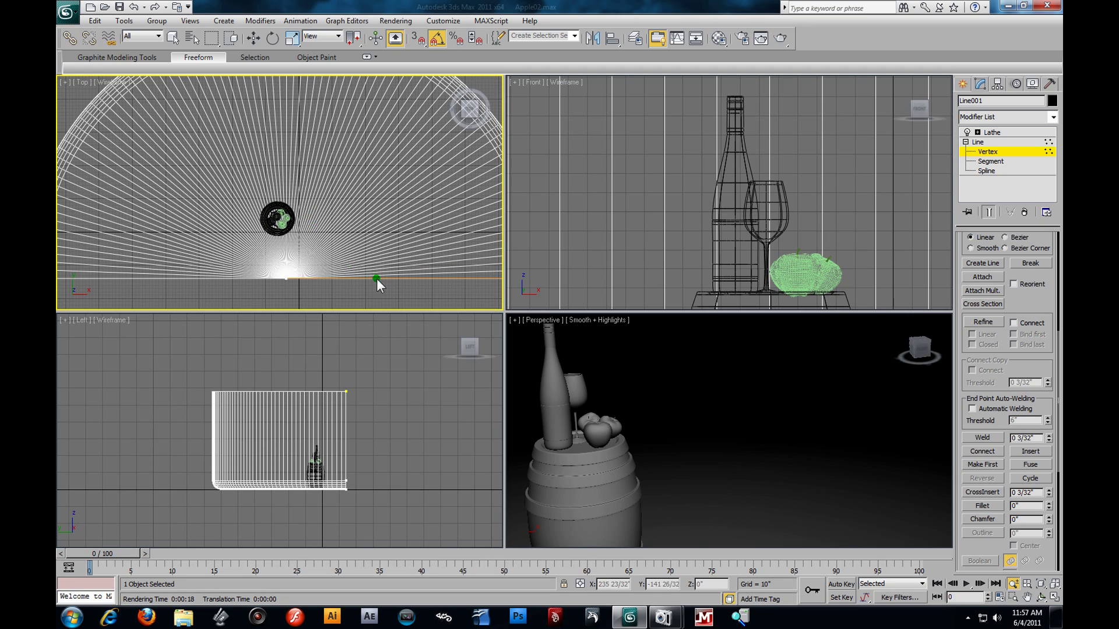
key(alt+w)
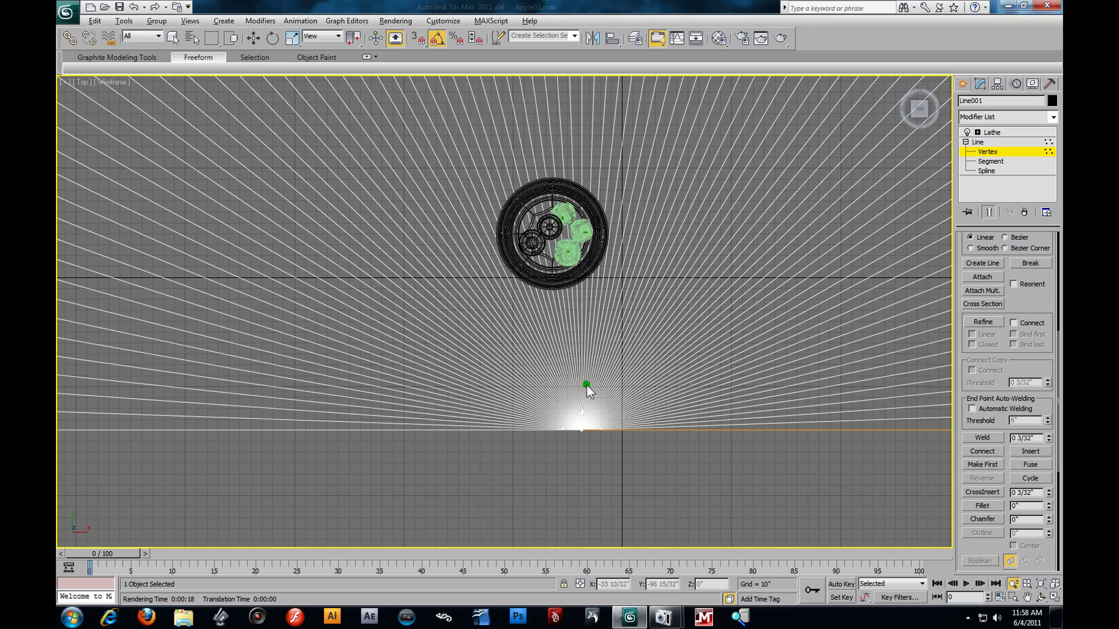
scroll(587, 385, up, 5)
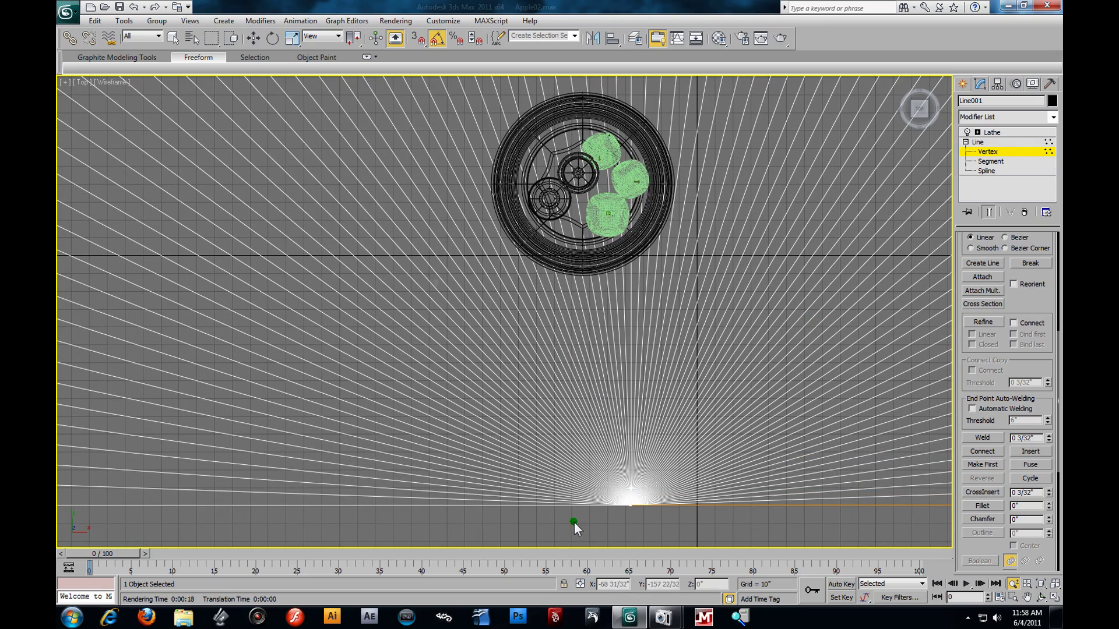
click(260, 40)
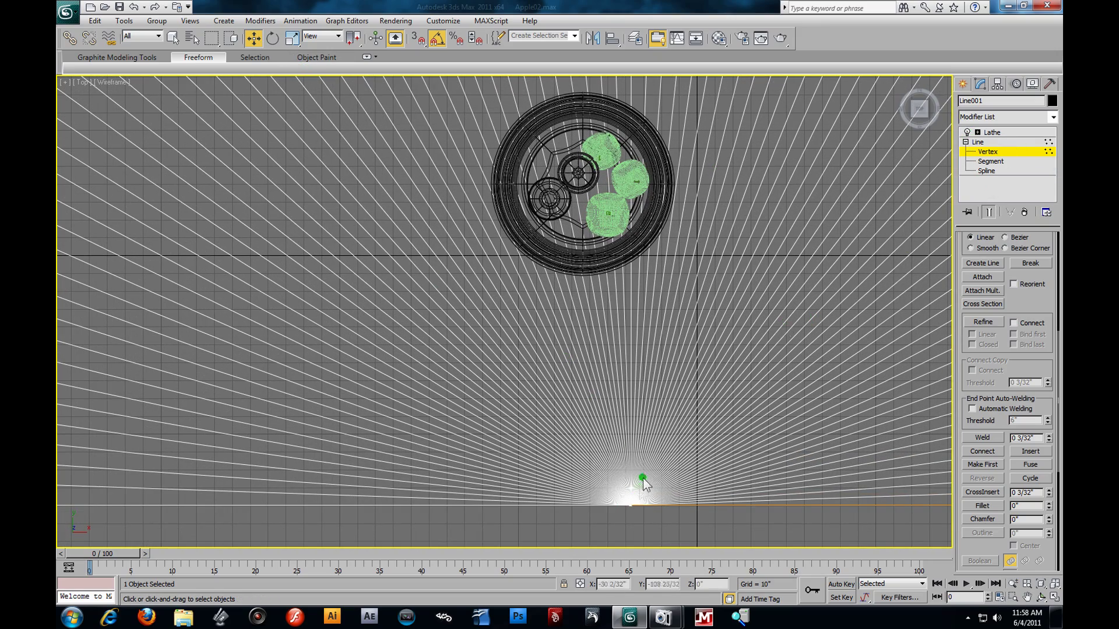
drag(606, 495, 676, 508)
click(685, 524)
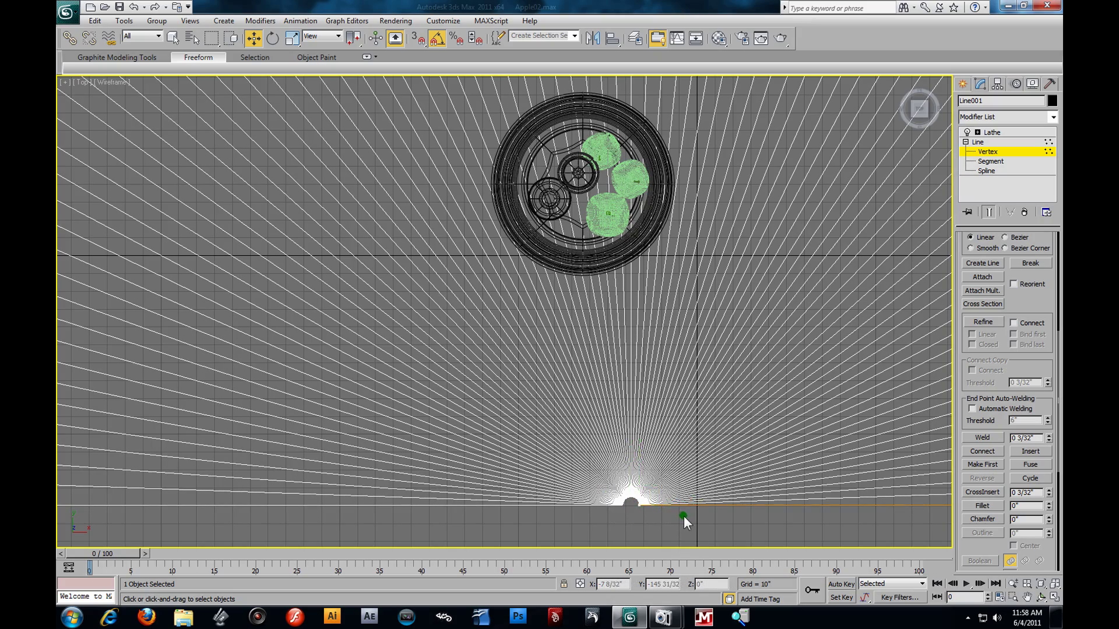
scroll(641, 437, up, 10)
scroll(583, 233, down, 8)
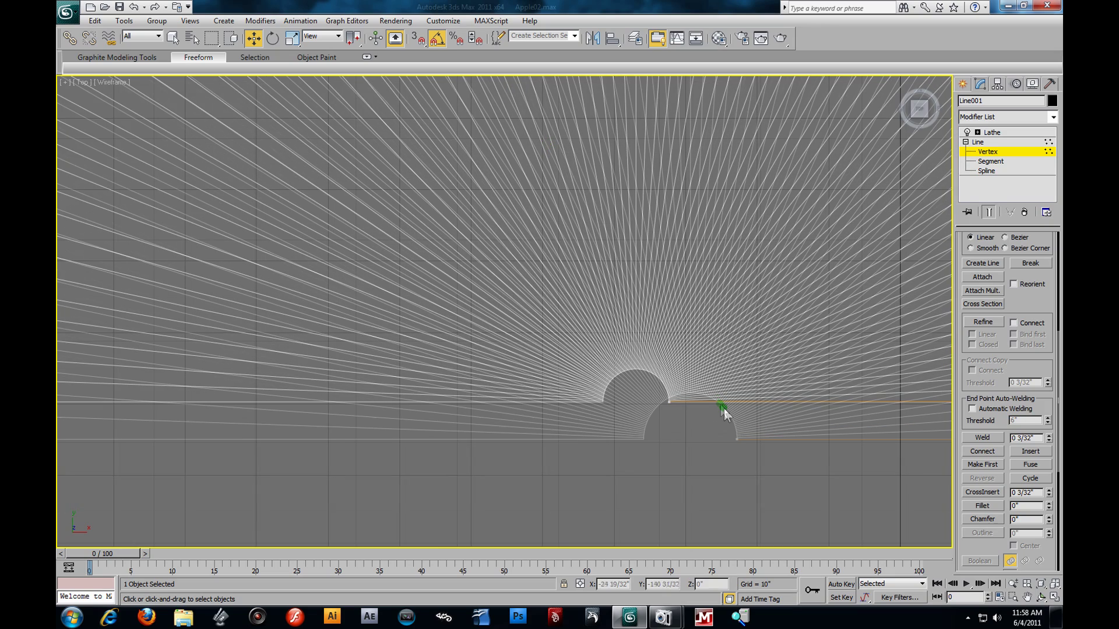
scroll(728, 420, up, 2)
drag(767, 463, 741, 505)
Frame the still life closer in the maximized perspective view and render the AO pass again.
key(alt+w)
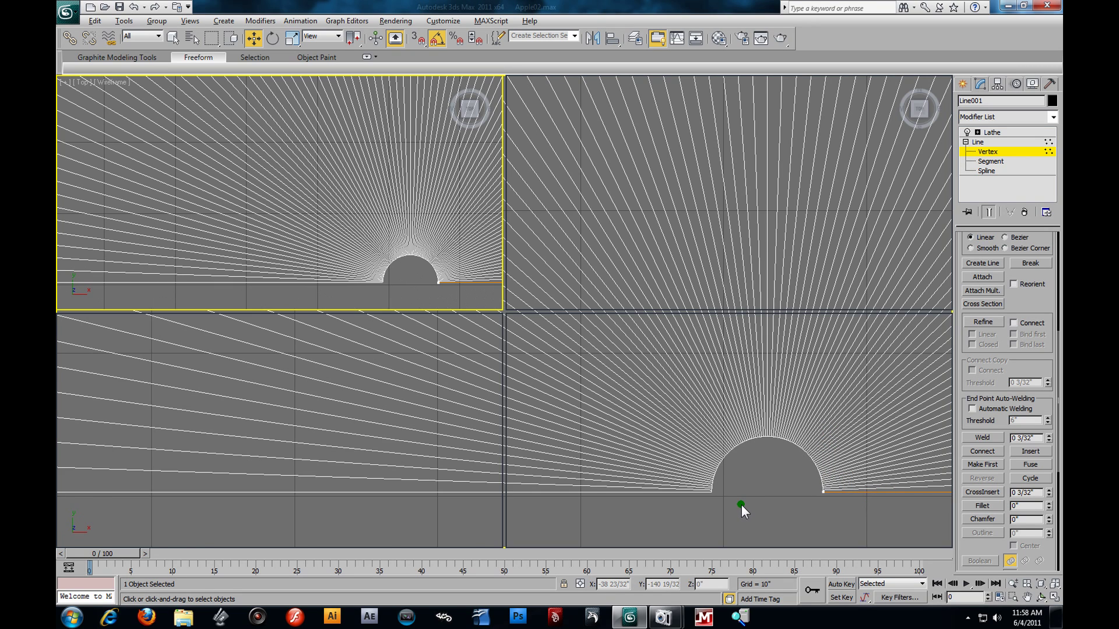
click(700, 478)
key(alt+w)
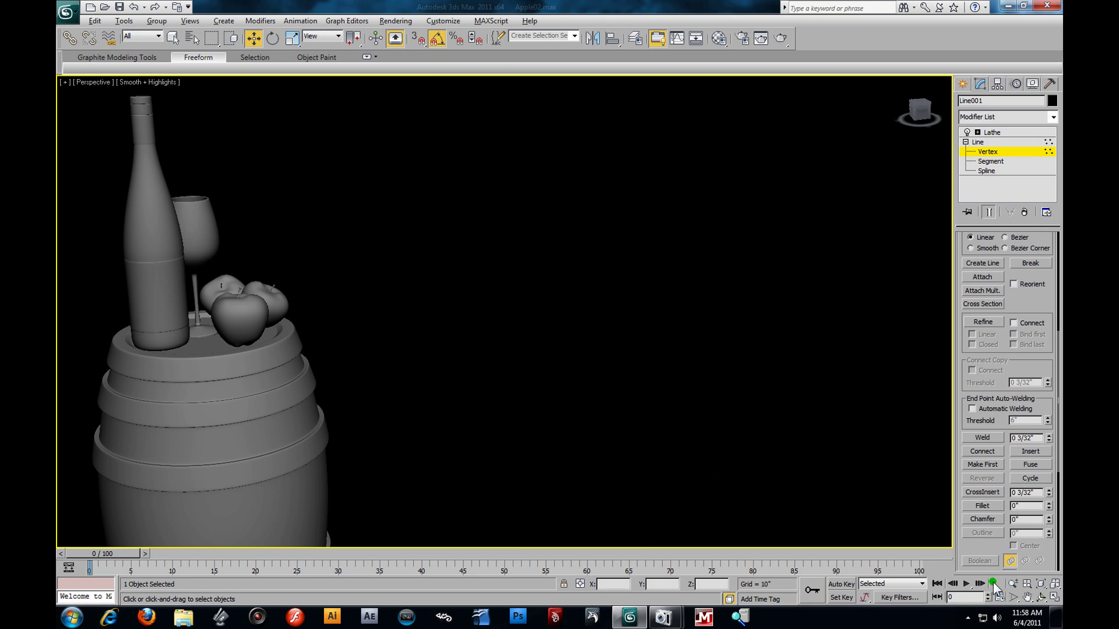
click(1014, 583)
drag(200, 322, 358, 377)
click(779, 40)
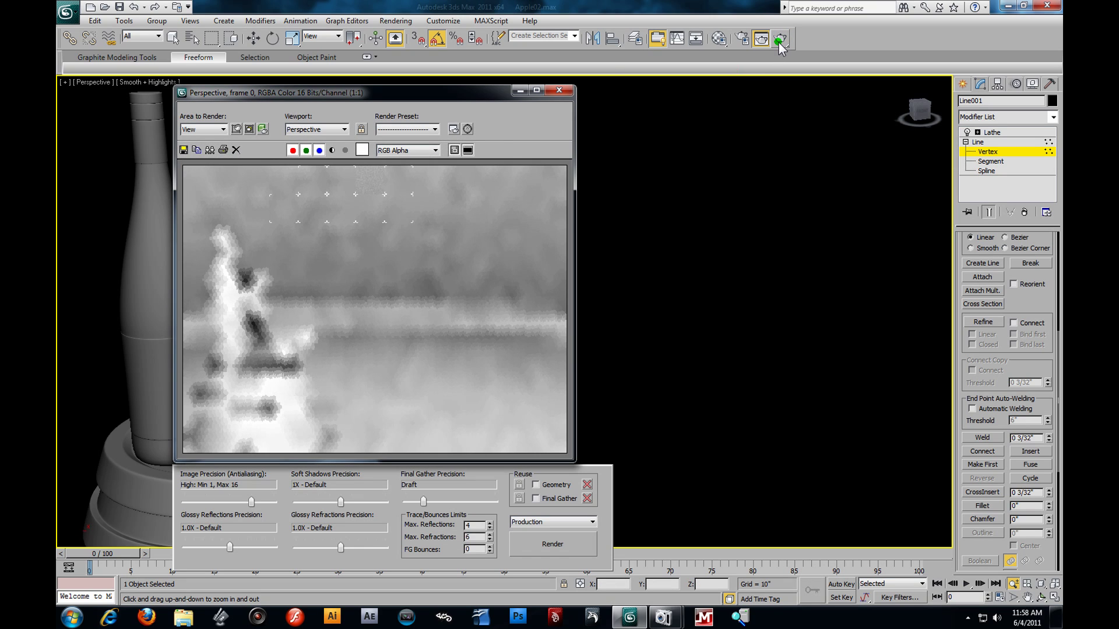